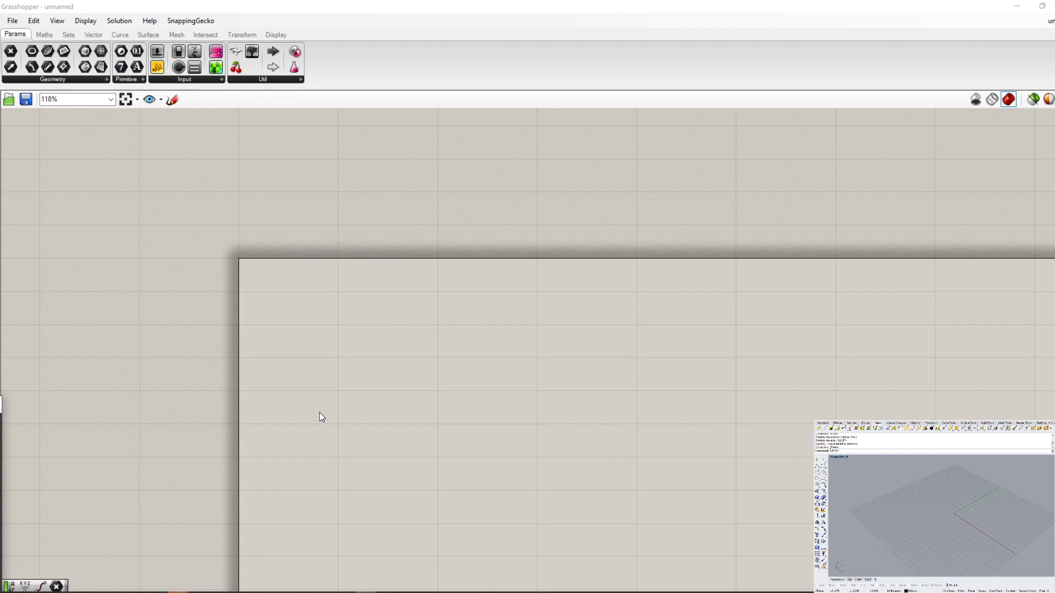
scroll(484, 385, down, 3)
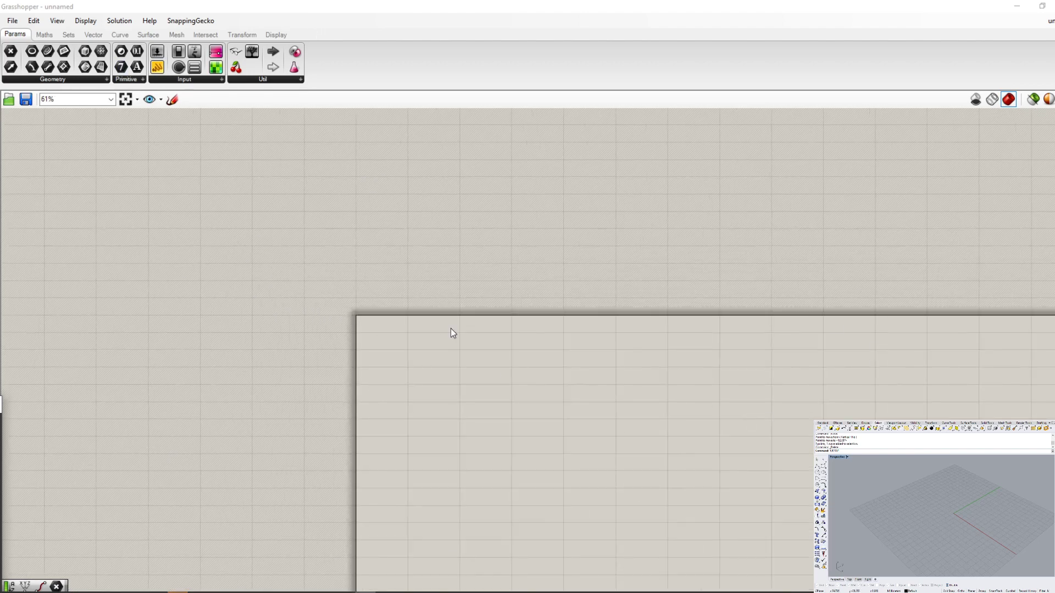
scroll(428, 334, up, 4)
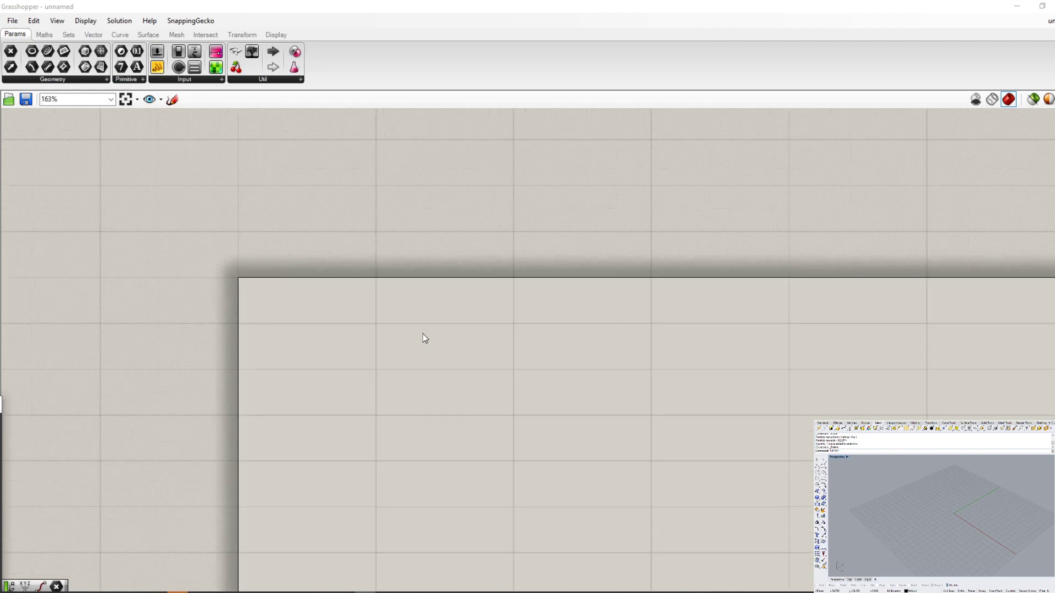
scroll(365, 341, down, 1)
scroll(377, 323, up, 3)
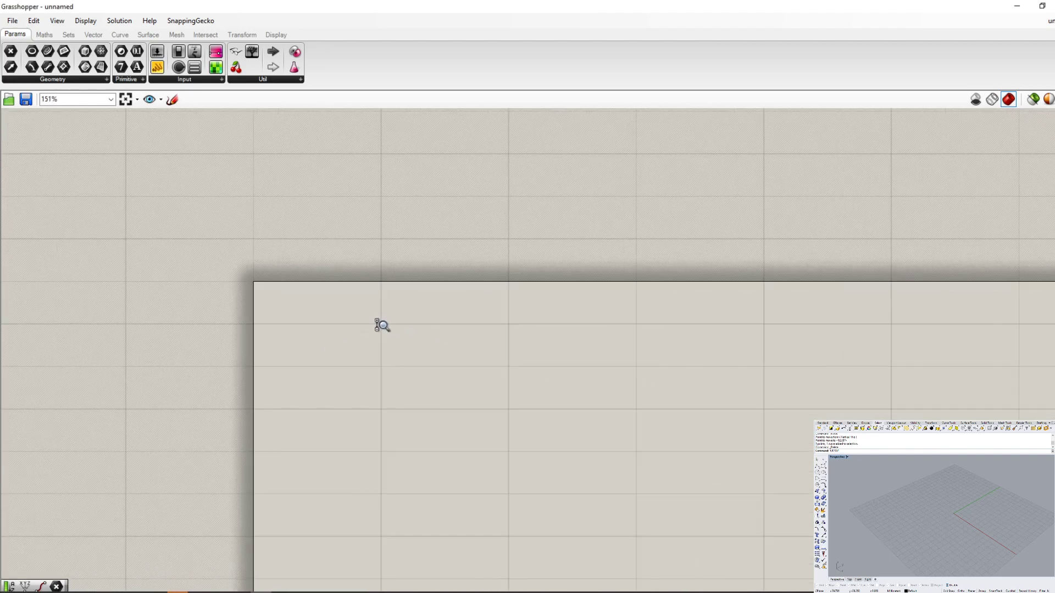
scroll(462, 273, down, 1)
ctrl+right_drag(409, 317, 300, 264)
scroll(385, 316, down, 1)
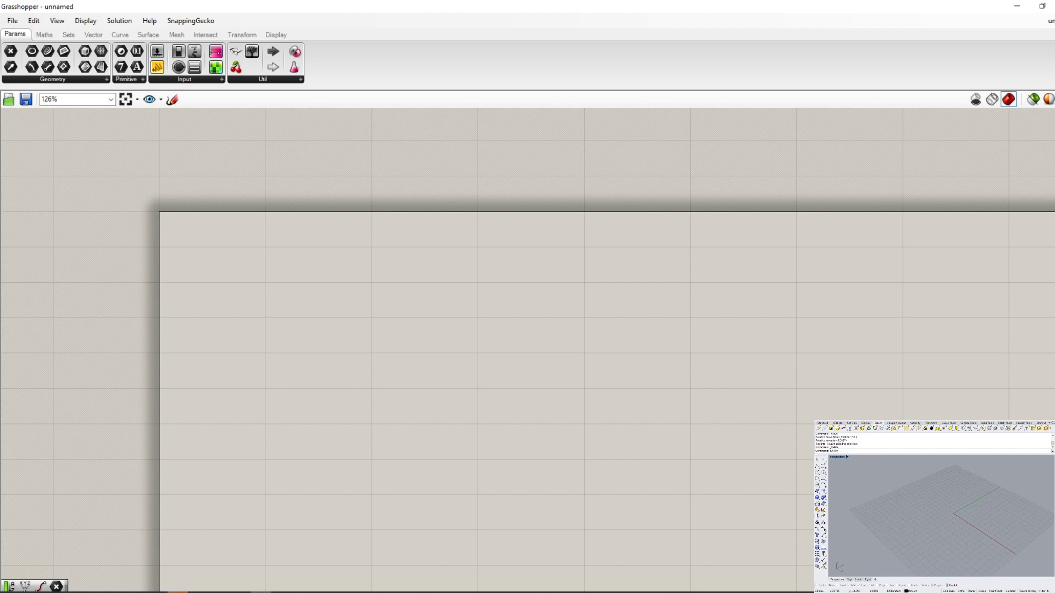
click(365, 592)
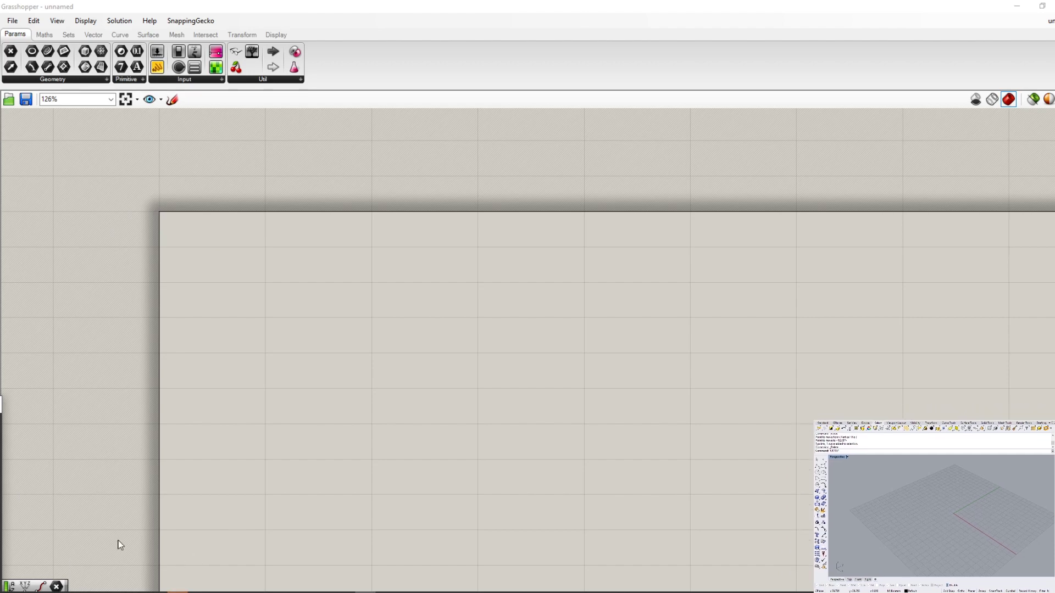
right_drag(333, 293, 602, 444)
right_drag(425, 341, 562, 402)
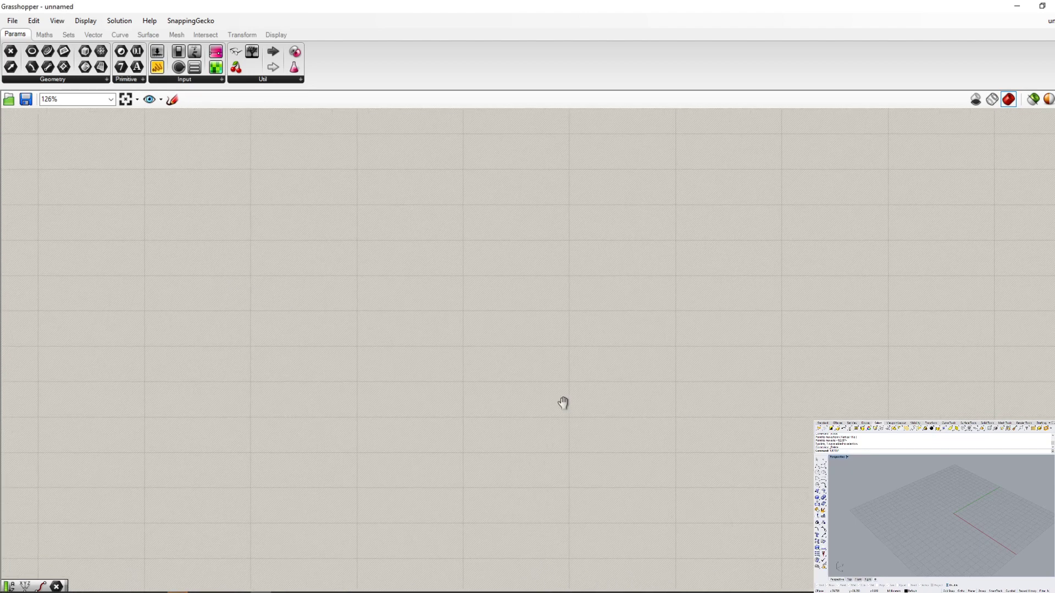
scroll(723, 389, down, 10)
right_drag(716, 377, 454, 266)
right_drag(814, 428, 380, 281)
right_drag(577, 399, 341, 229)
scroll(602, 482, down, 4)
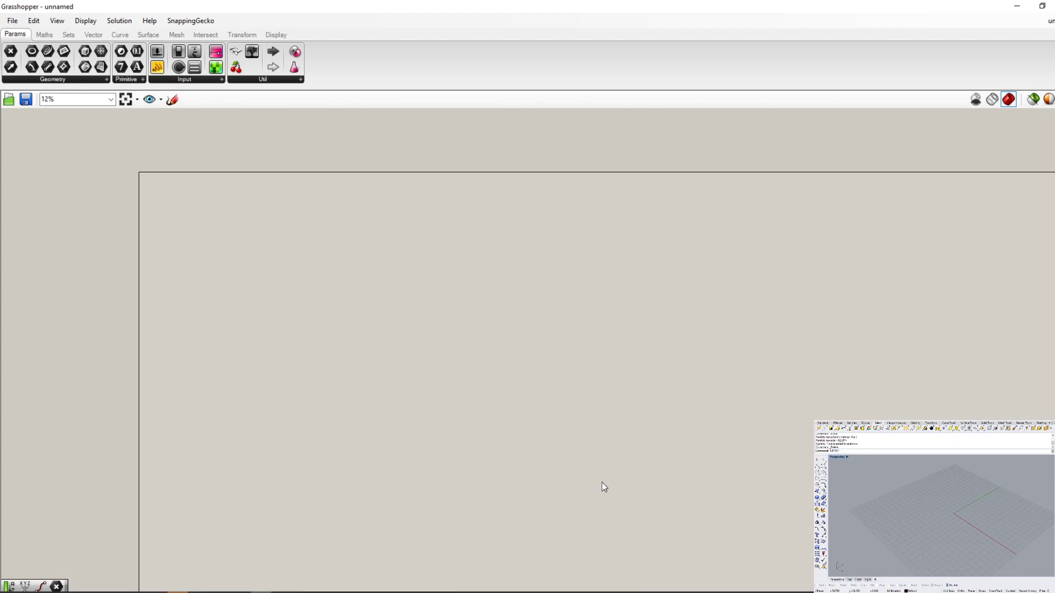
scroll(219, 220, up, 8)
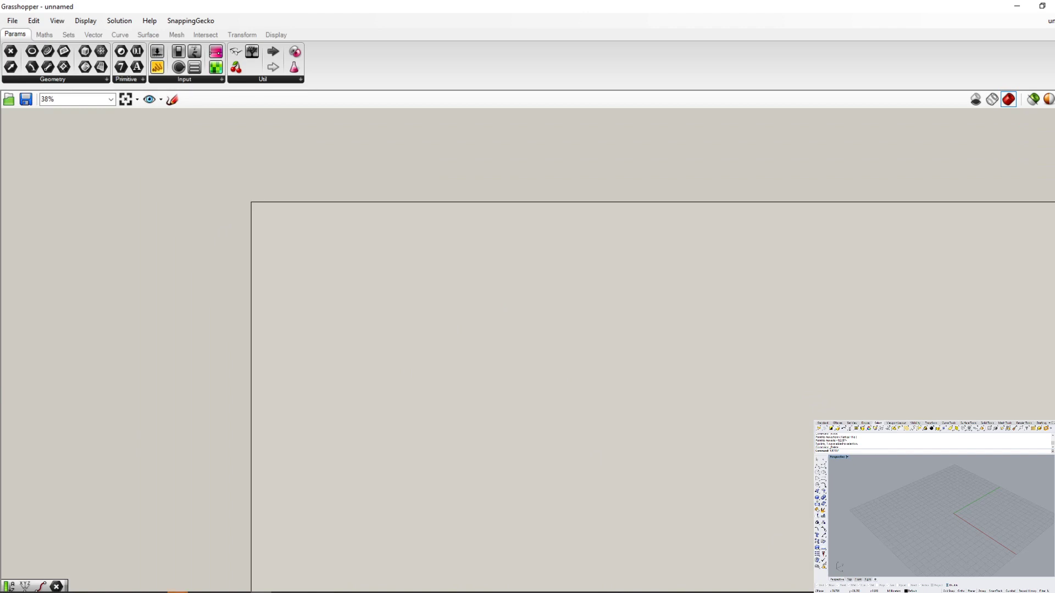
scroll(263, 241, up, 6)
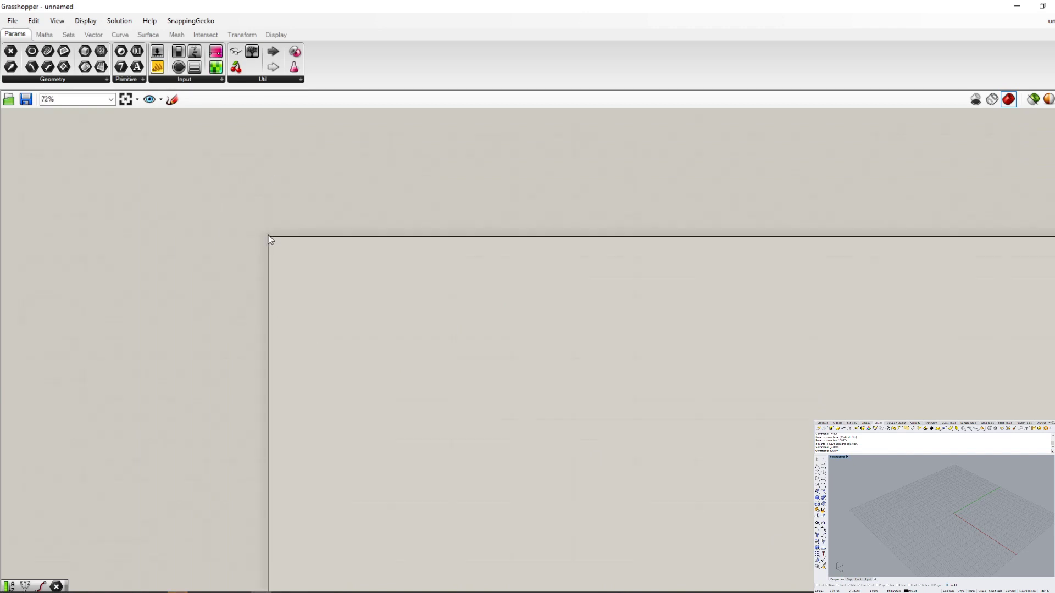
scroll(264, 239, down, 2)
scroll(464, 273, up, 2)
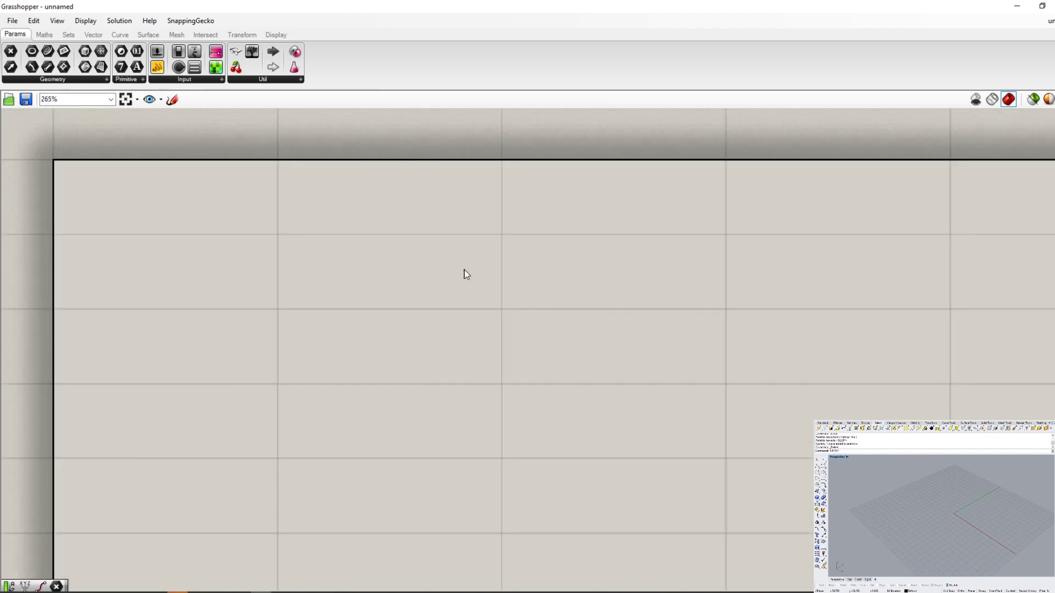
scroll(246, 281, down, 2)
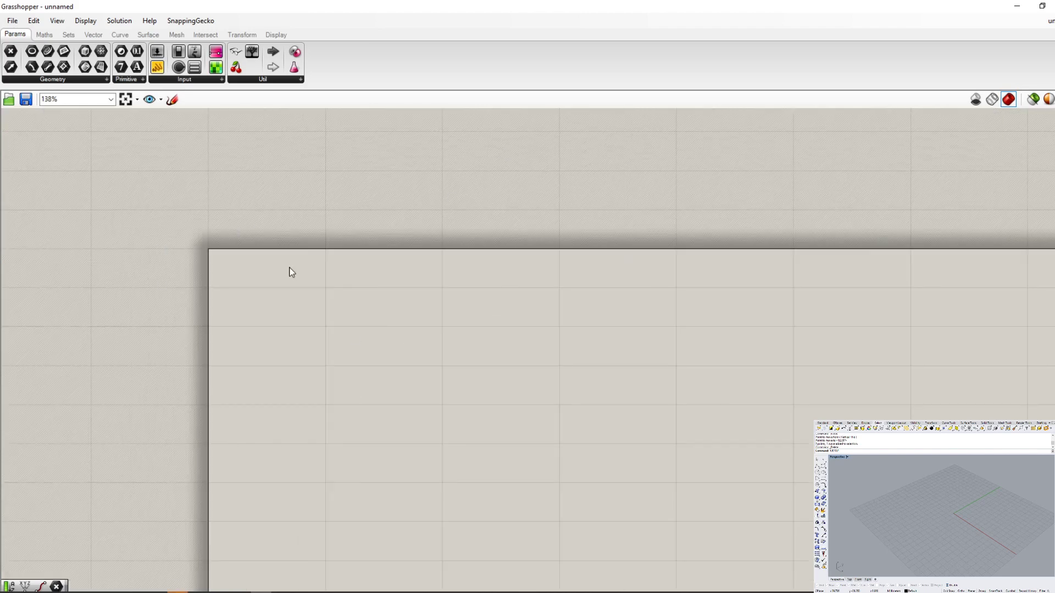
scroll(360, 260, down, 8)
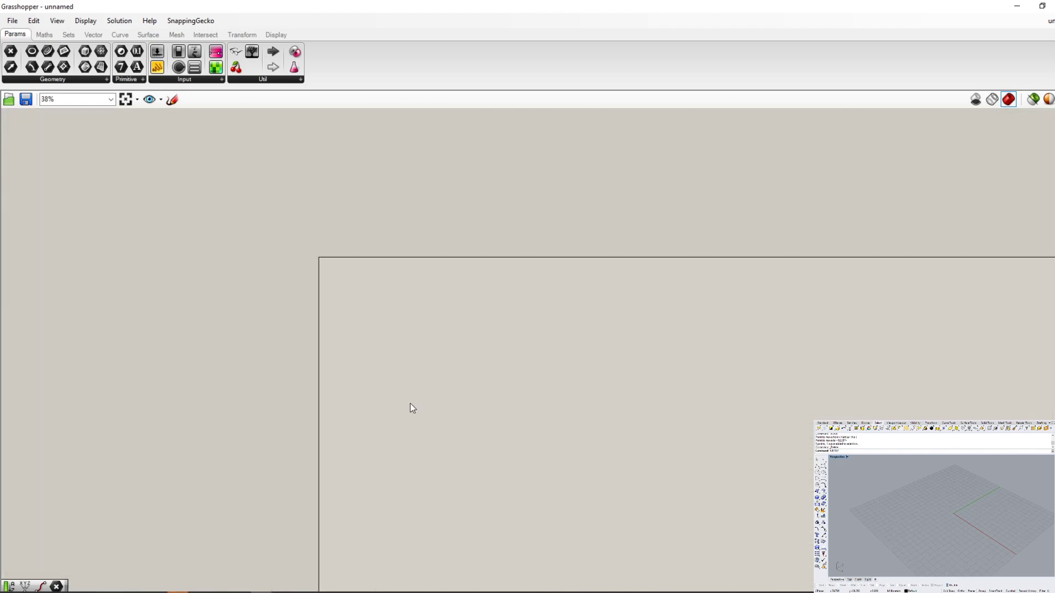
scroll(411, 403, down, 1)
scroll(458, 386, up, 5)
scroll(333, 255, up, 2)
scroll(308, 222, down, 2)
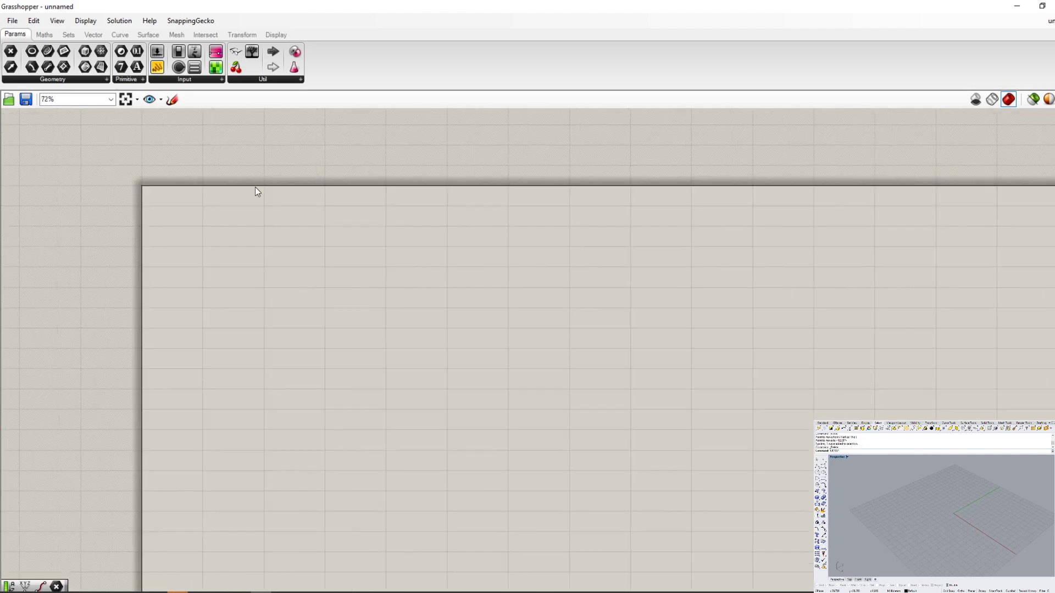
scroll(230, 177, up, 2)
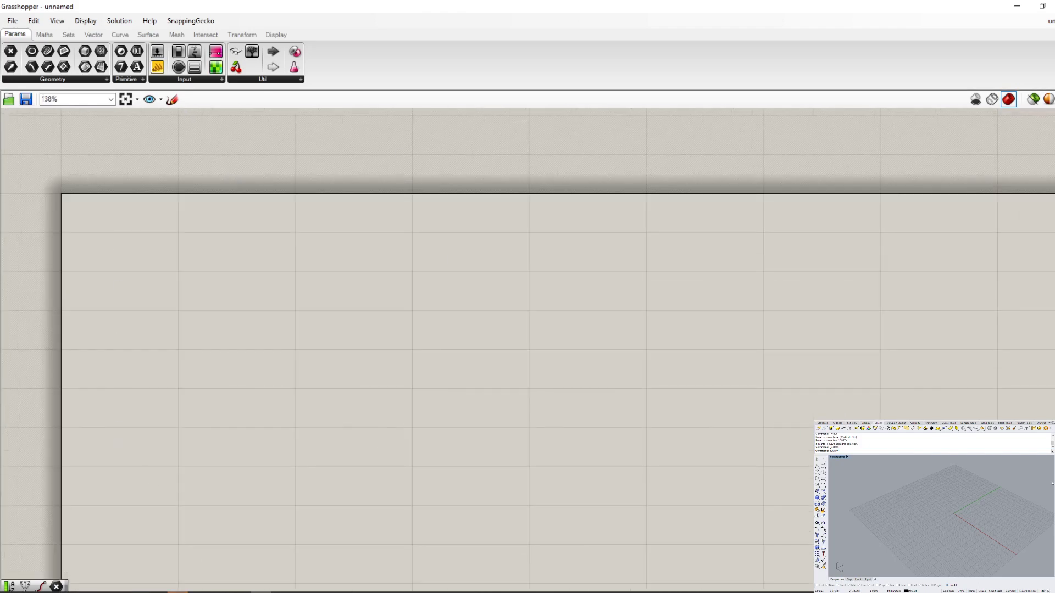
scroll(290, 316, down, 5)
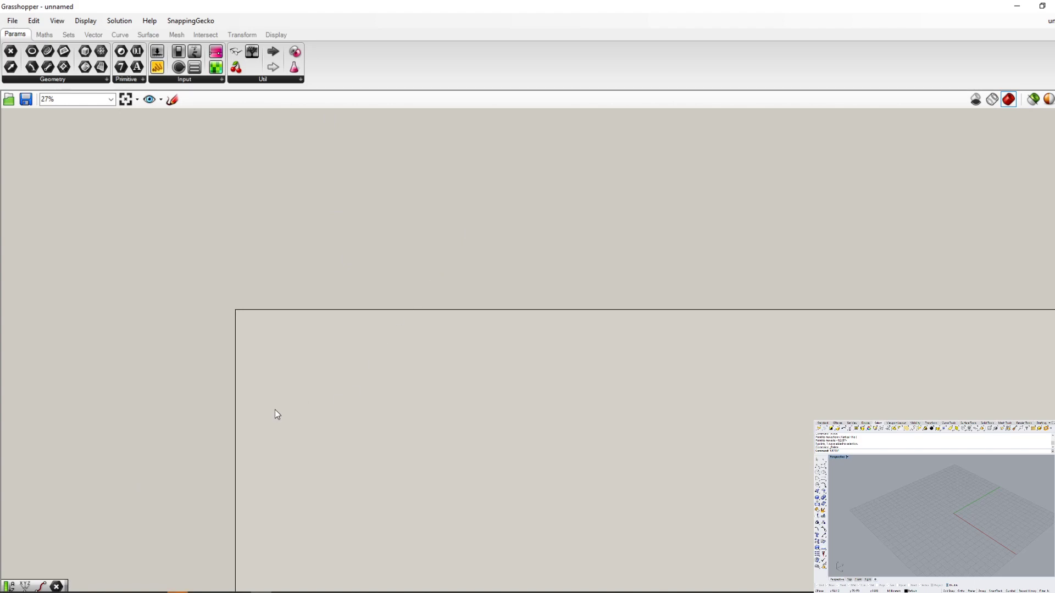
scroll(247, 393, up, 1)
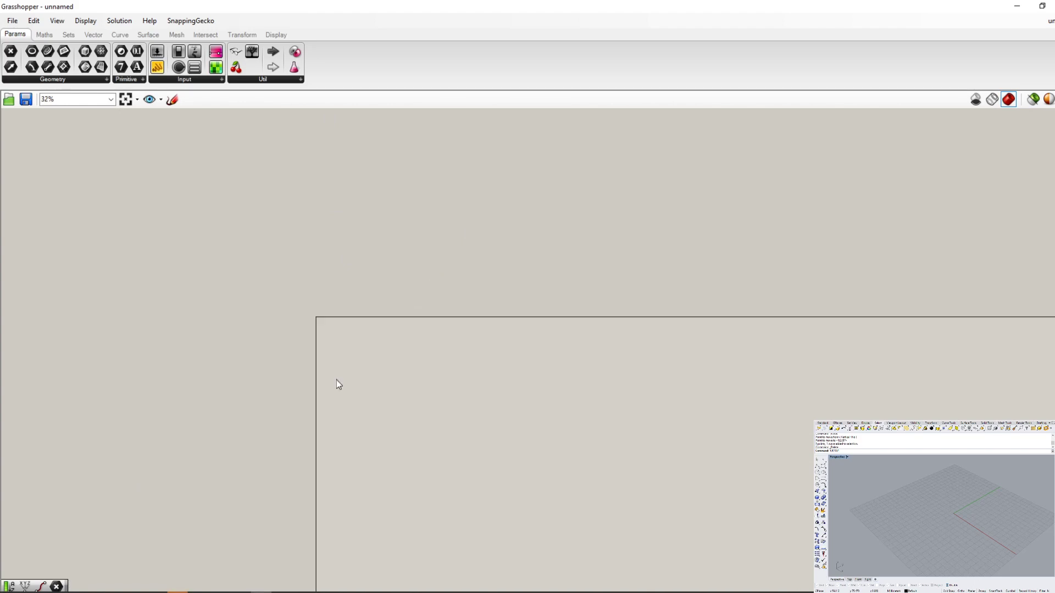
scroll(308, 308, up, 4)
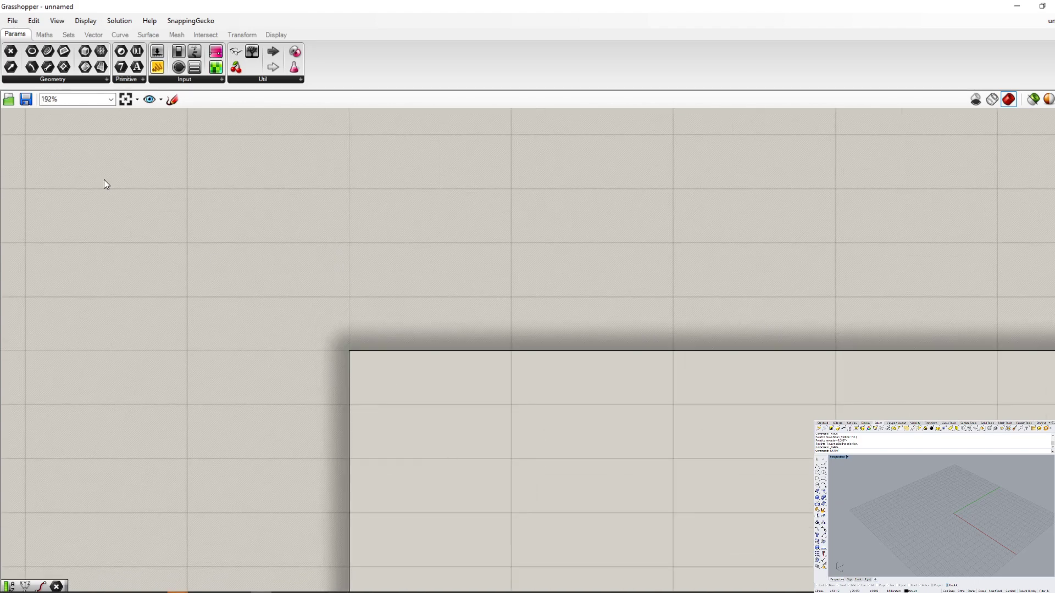
scroll(538, 335, down, 3)
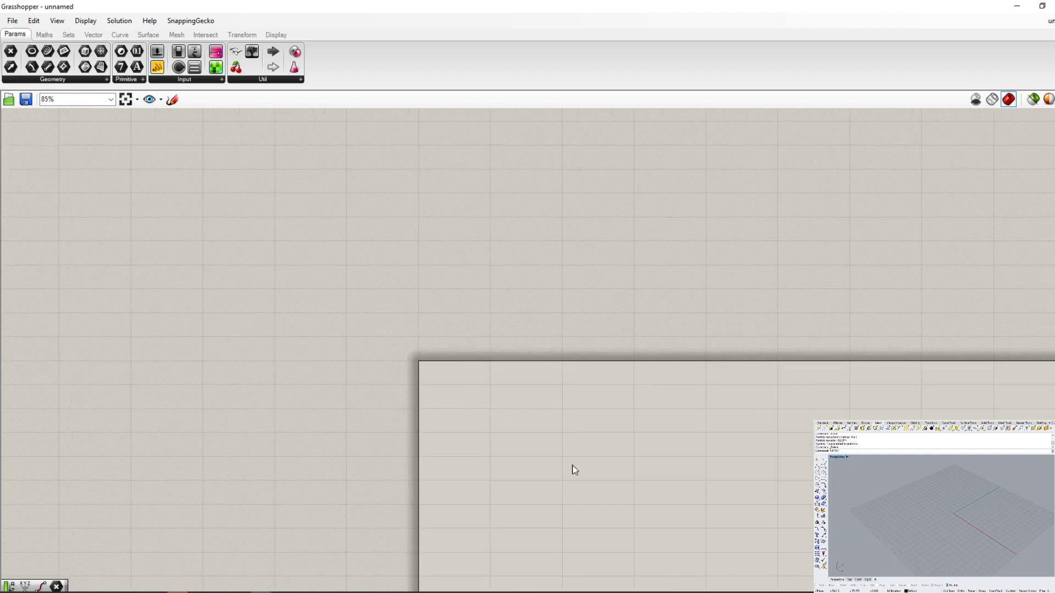
scroll(770, 539, up, 2)
scroll(494, 350, down, 1)
scroll(150, 338, up, 1)
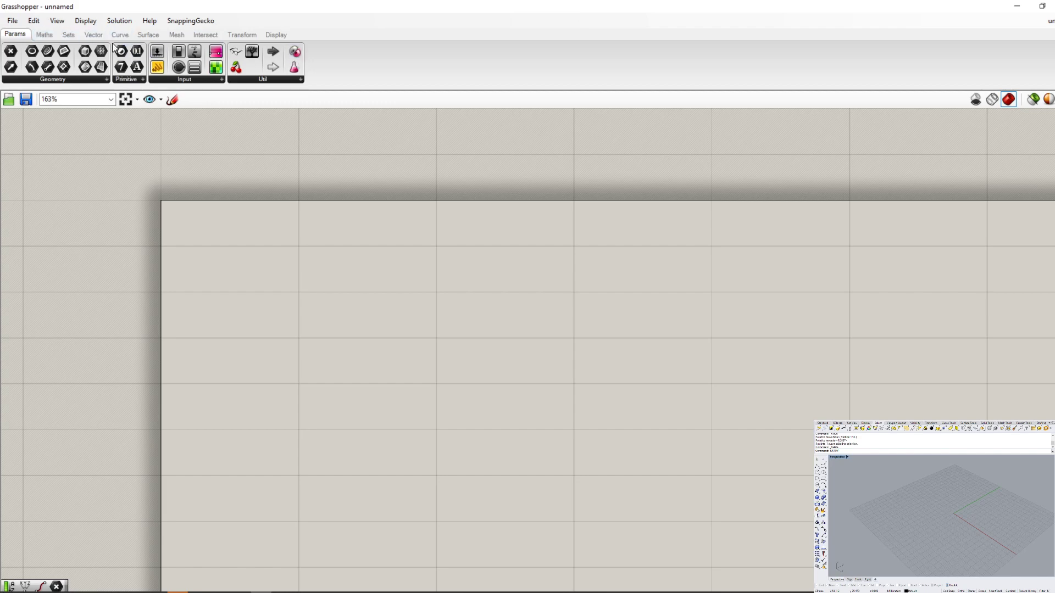
- Examine the component categories from Maths through Display and the component groups within Params
click(46, 38)
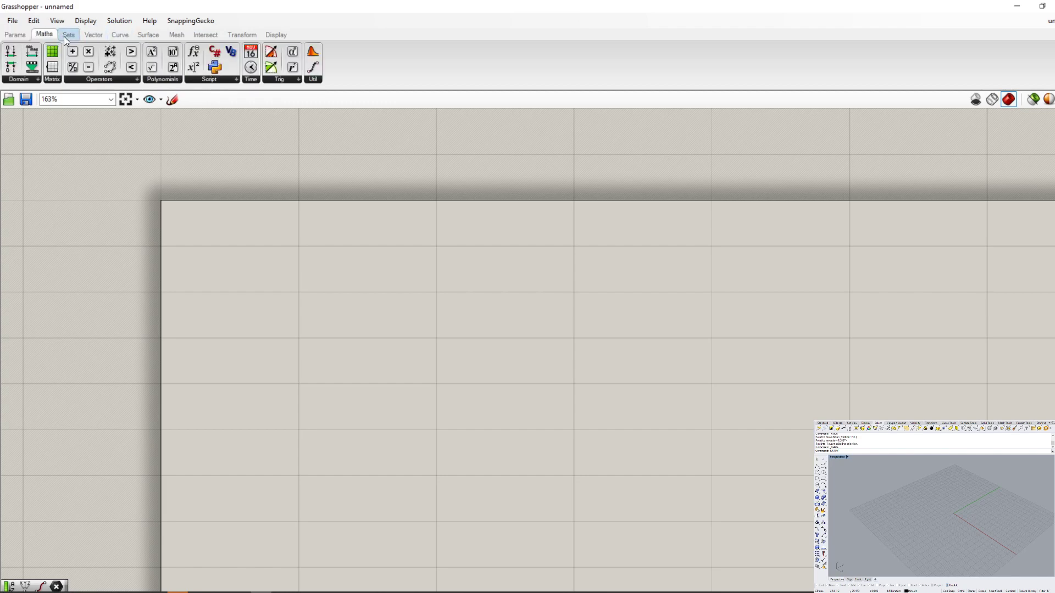
click(67, 35)
click(91, 36)
click(119, 36)
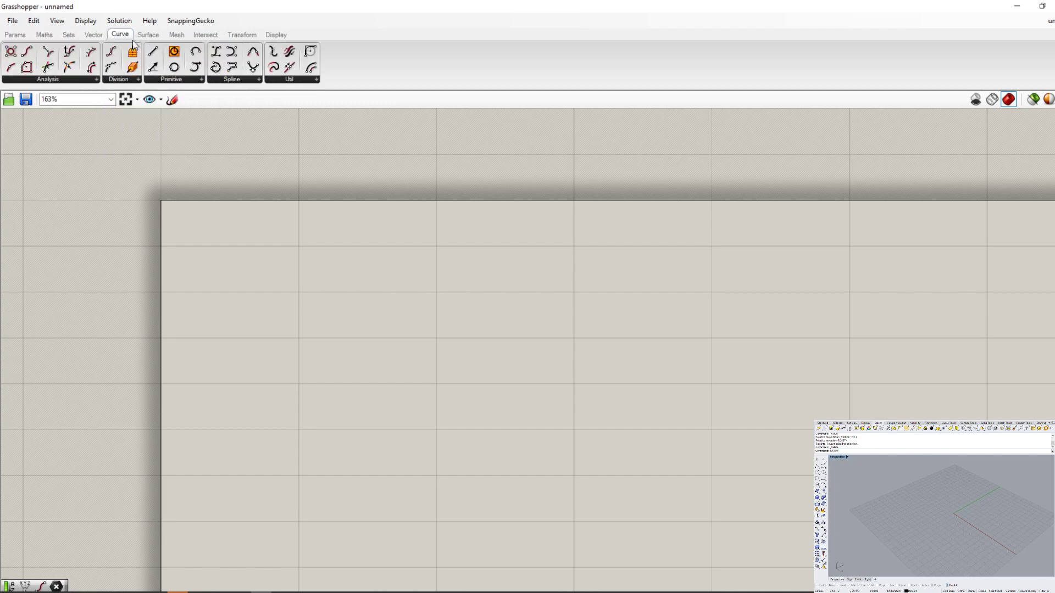
click(147, 36)
click(176, 36)
click(206, 36)
click(241, 36)
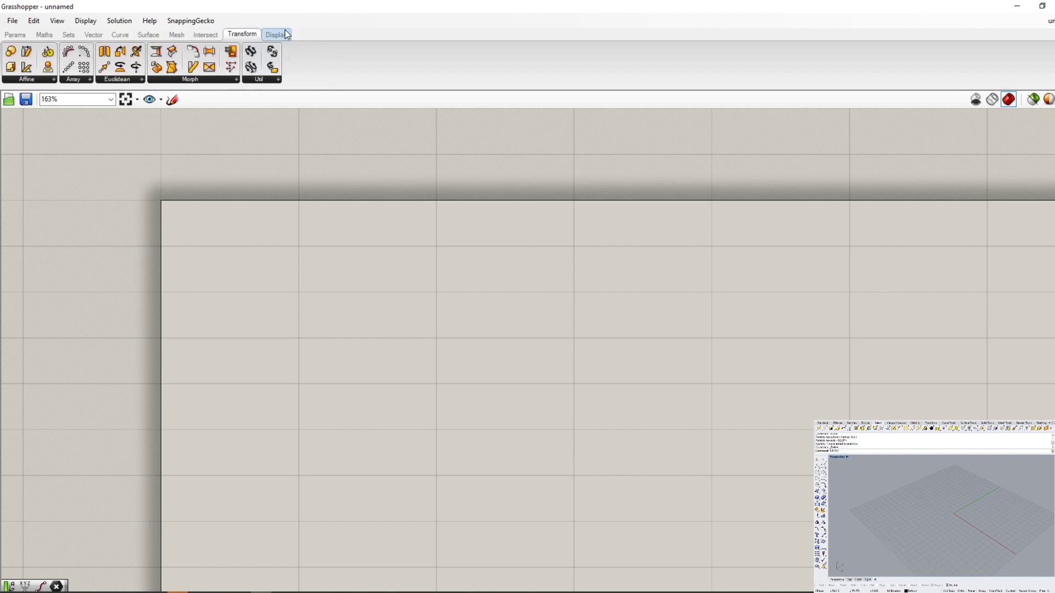
click(276, 35)
click(15, 34)
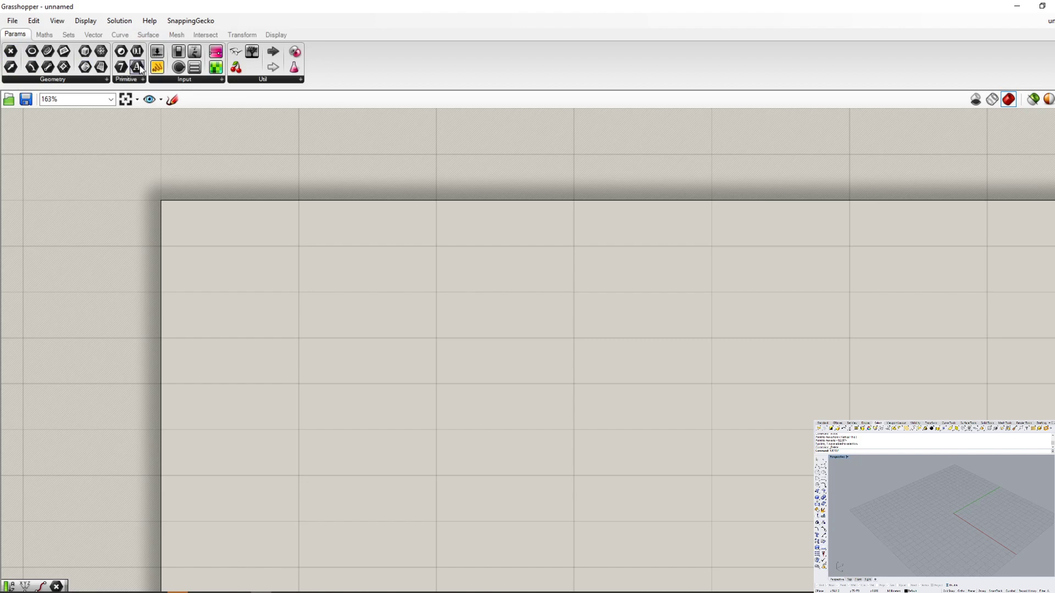
click(104, 80)
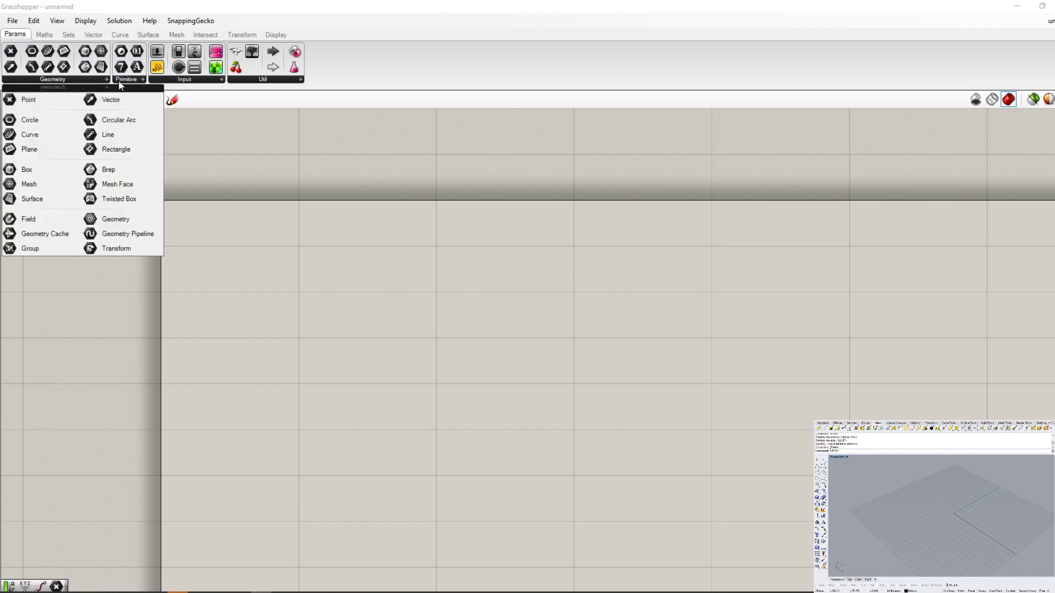
mouse_move(213, 83)
mouse_move(252, 81)
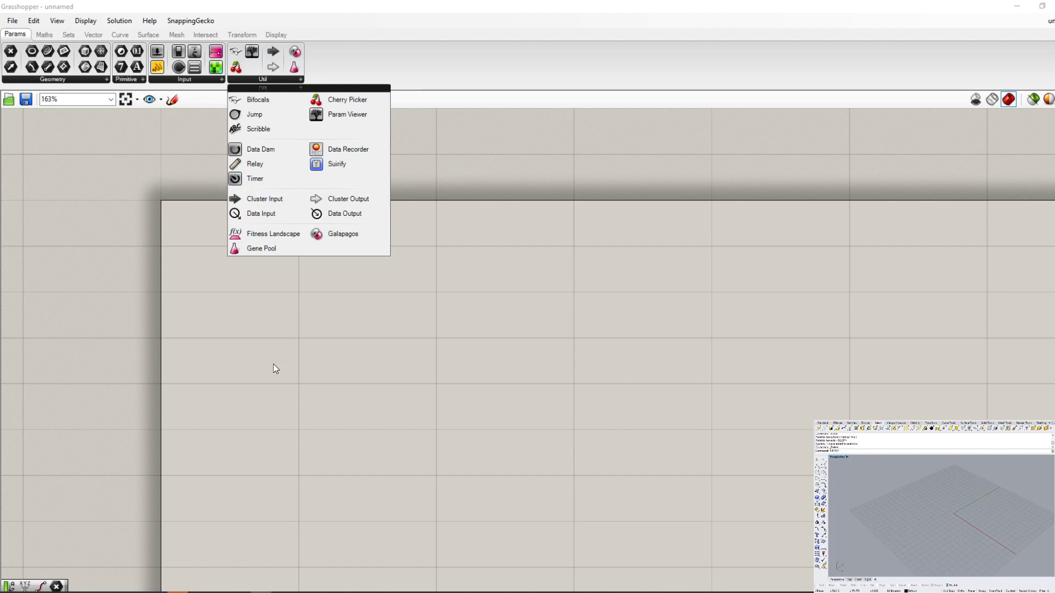
mouse_move(71, 78)
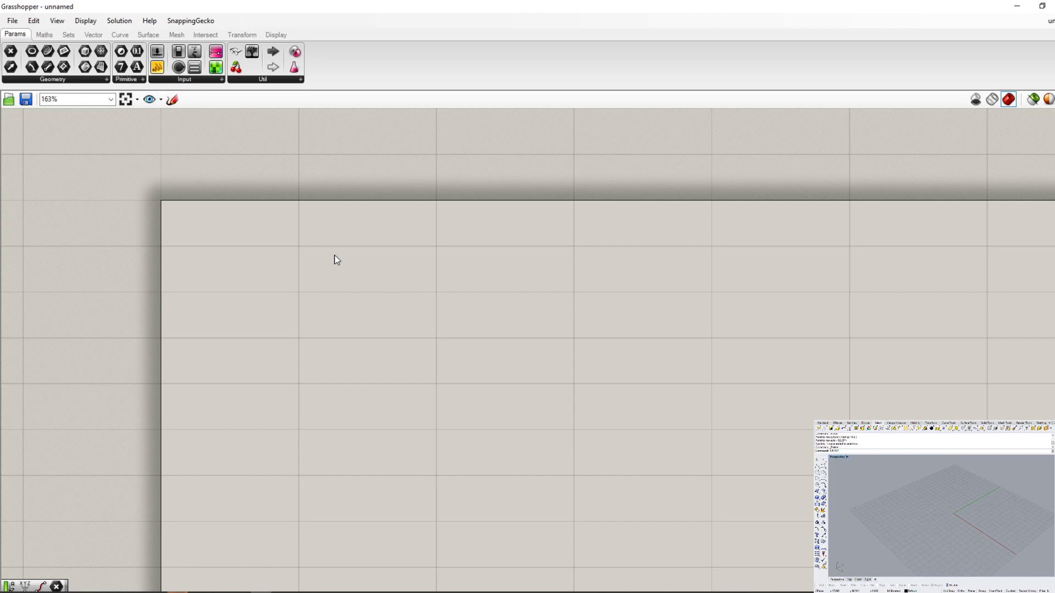
- Switch to Rhino and place a single point in the Perspective viewport, between the red and green axes
click(855, 453)
text(Point)
key(Return)
click(986, 520)
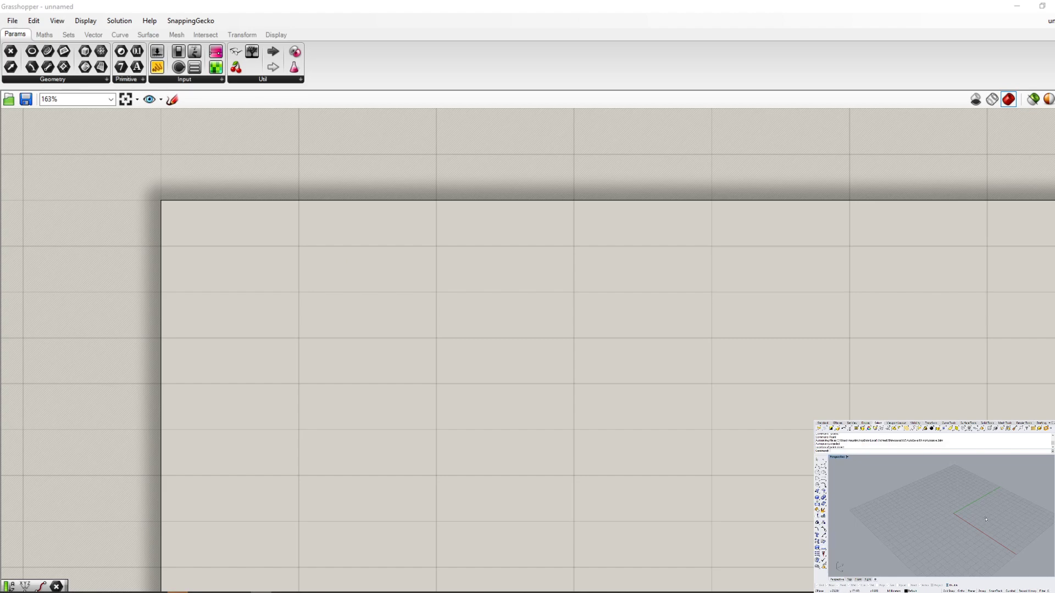
scroll(990, 516, up, 12)
drag(999, 553, 886, 485)
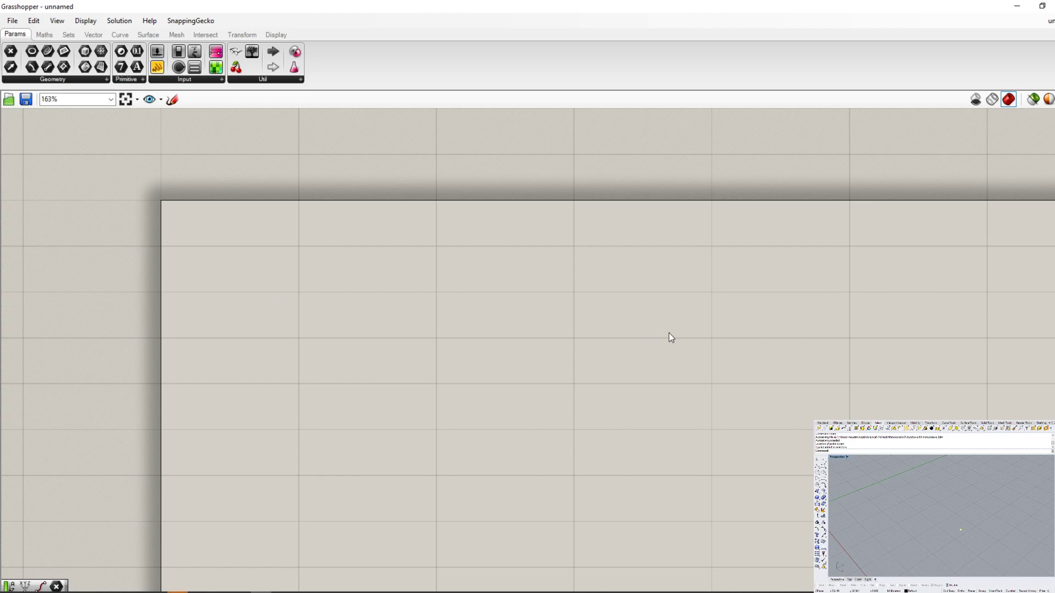
- Switch back to Grasshopper and add a Point parameter from the Geometry group near the upper-left corner of the canvas
click(60, 83)
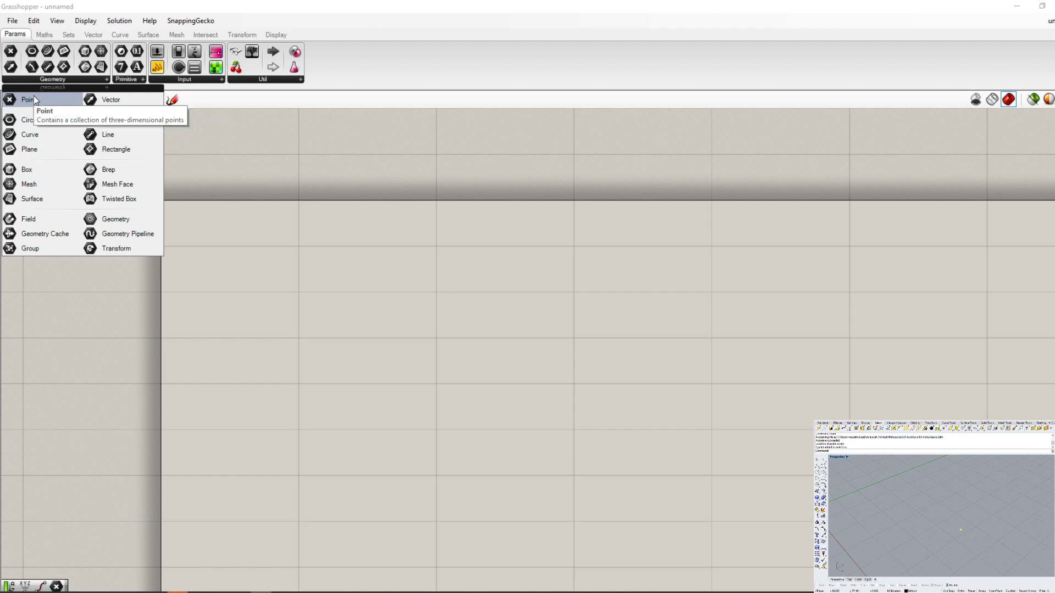
drag(34, 99, 50, 120)
drag(317, 309, 338, 272)
scroll(297, 220, up, 5)
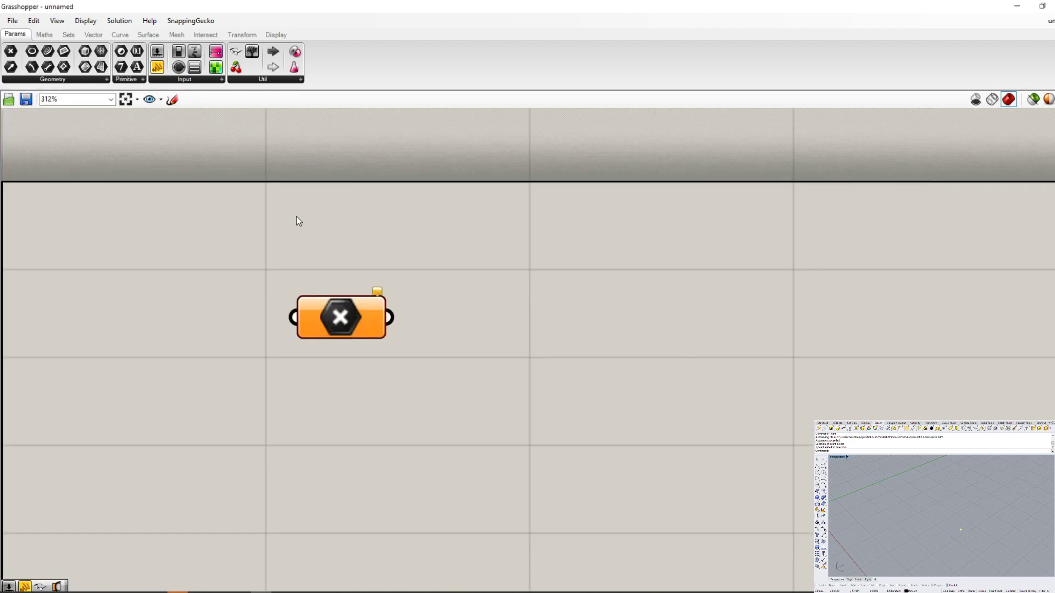
drag(356, 340, 322, 302)
scroll(321, 302, up, 2)
click(410, 336)
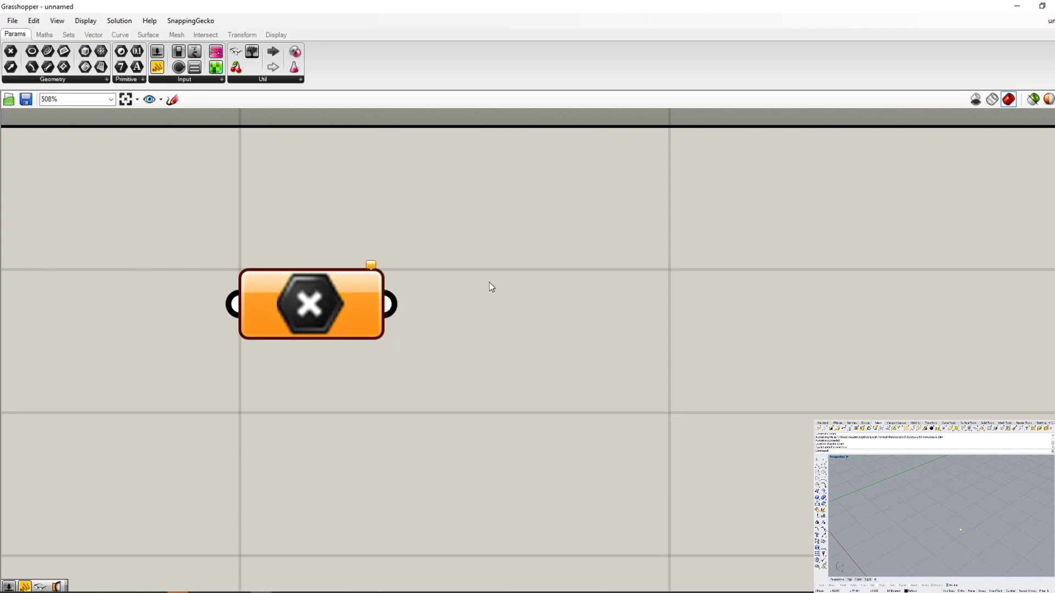
- Turn Draw Icons off to compare the Point parameter's name display with its icon, and turn it back on
click(85, 20)
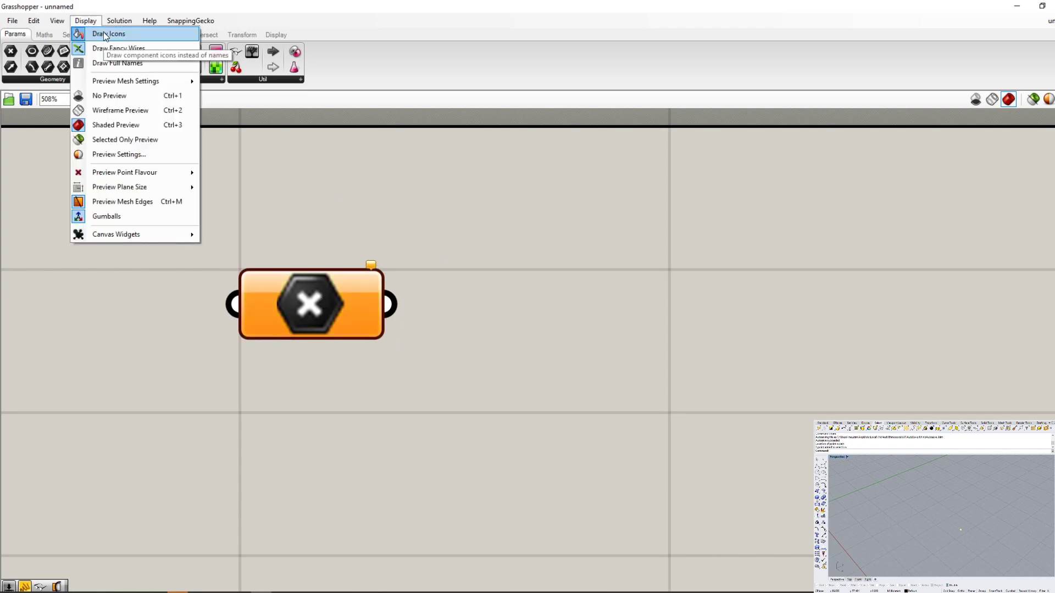
click(105, 34)
scroll(575, 382, down, 2)
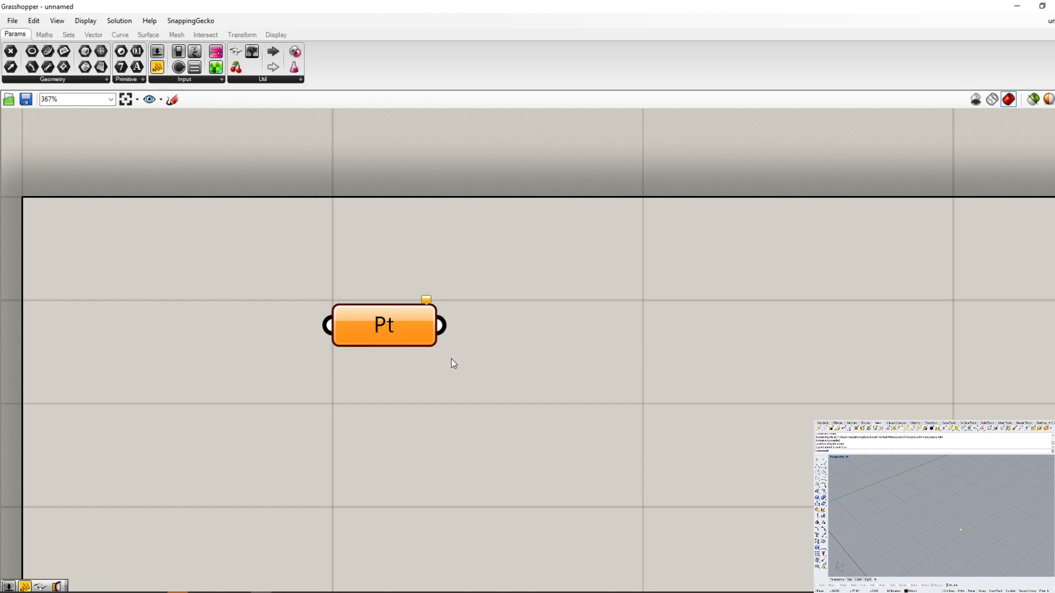
click(86, 20)
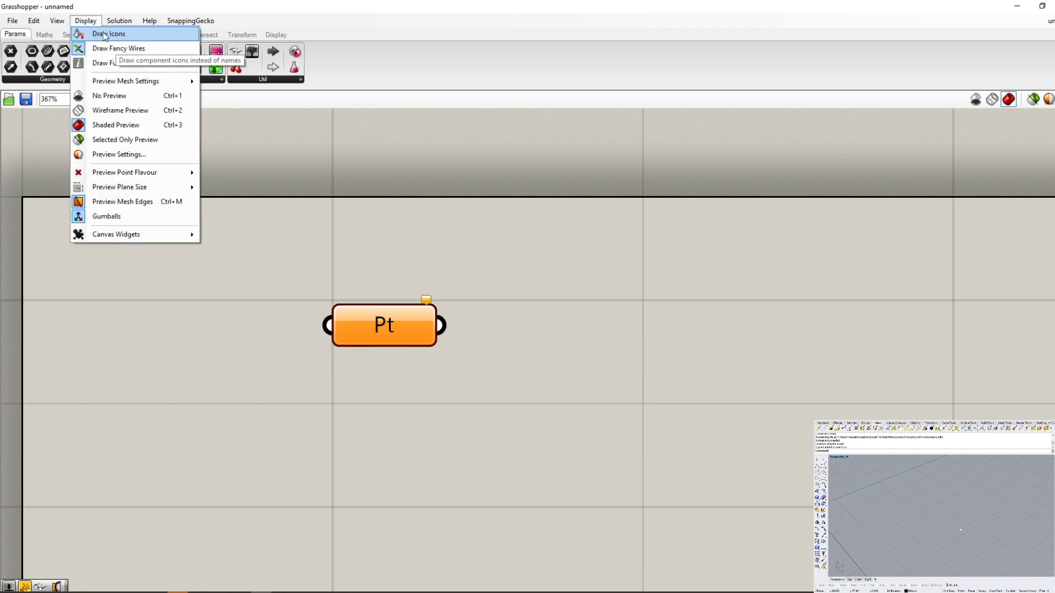
click(103, 33)
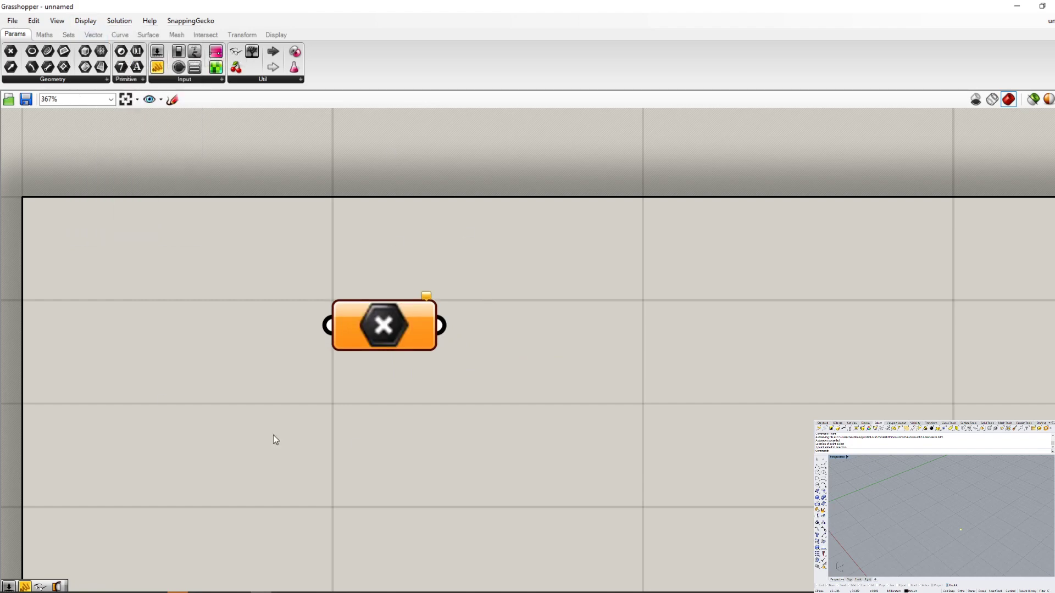
- Add a Bifocals component from the Util group below the Point parameter to show floating component labels
scroll(361, 319, up, 3)
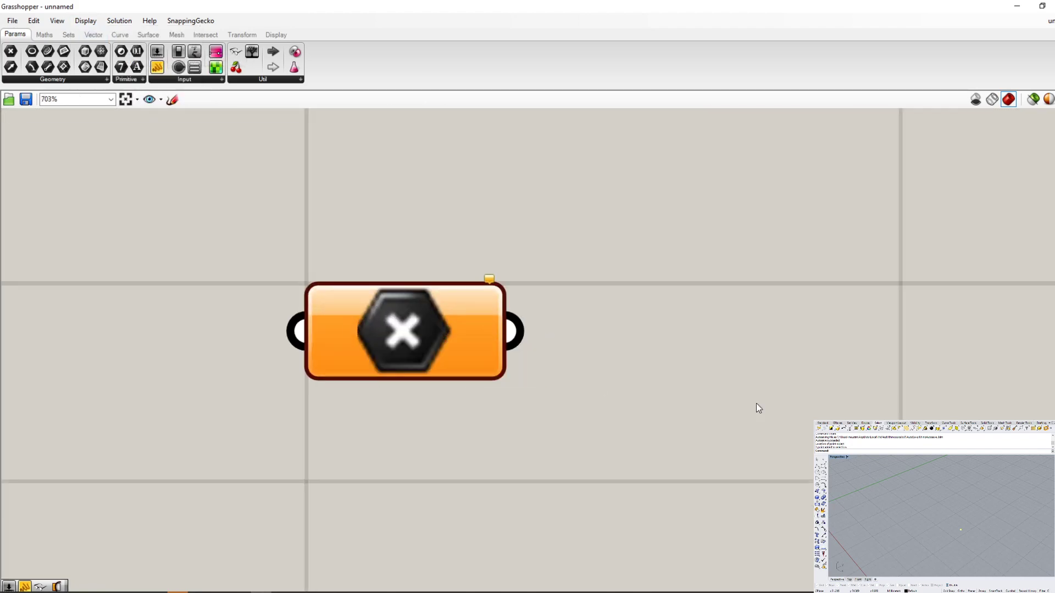
scroll(756, 403, down, 2)
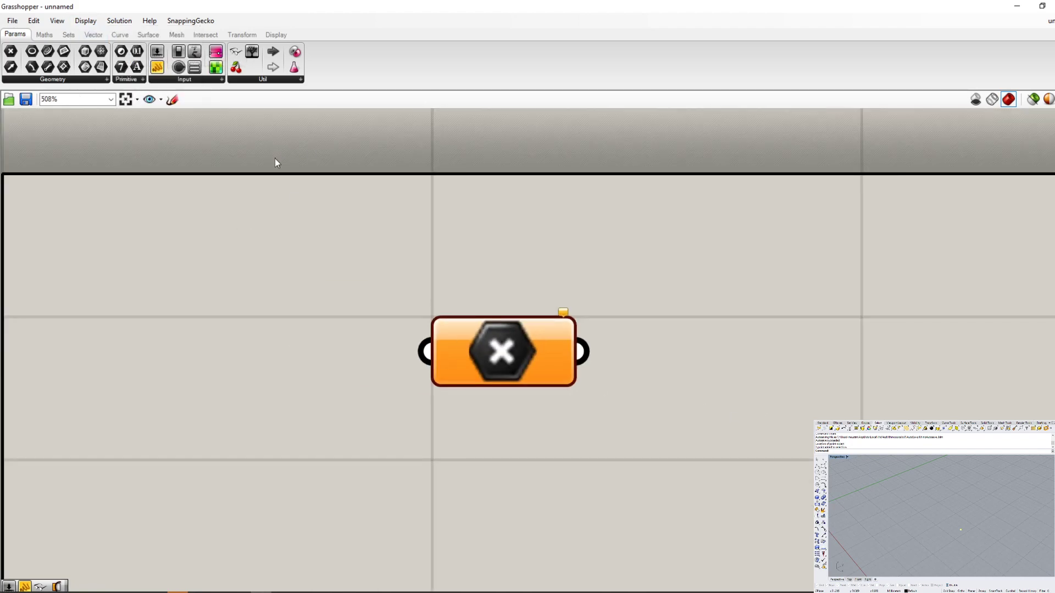
click(499, 345)
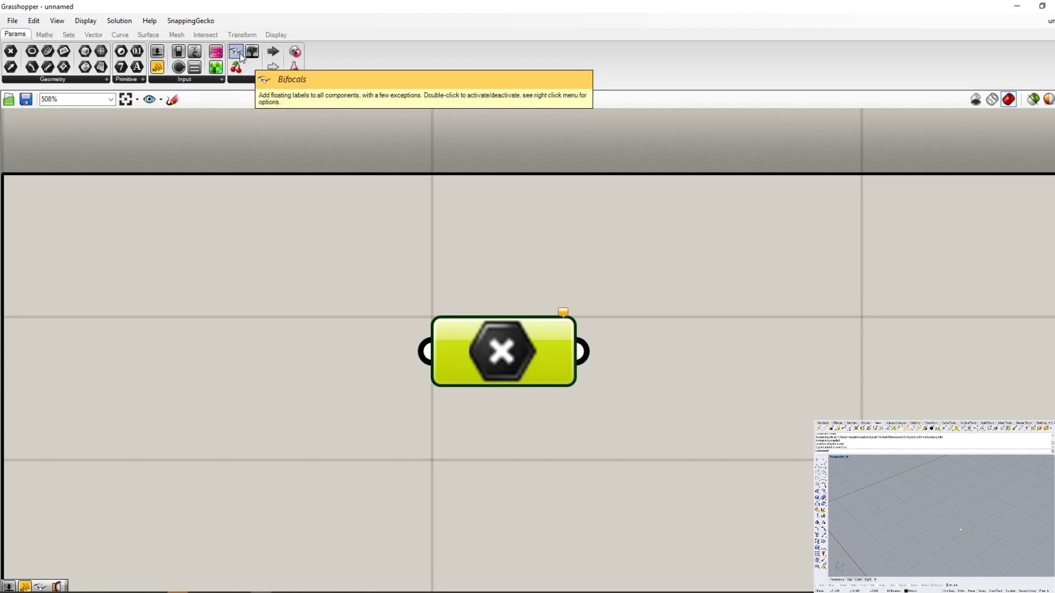
scroll(295, 253, down, 3)
scroll(351, 334, up, 1)
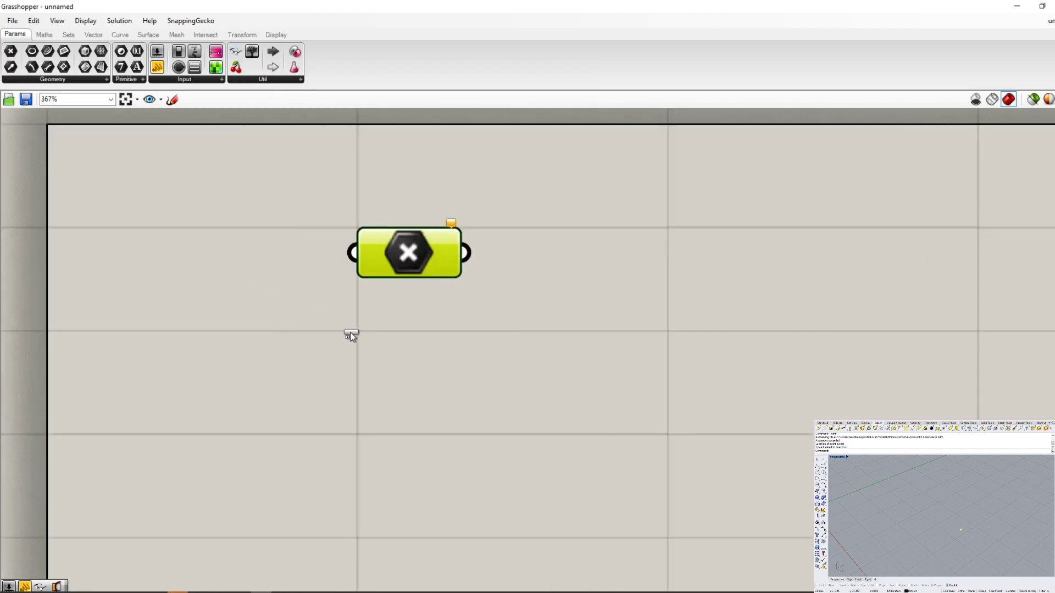
drag(400, 403, 400, 404)
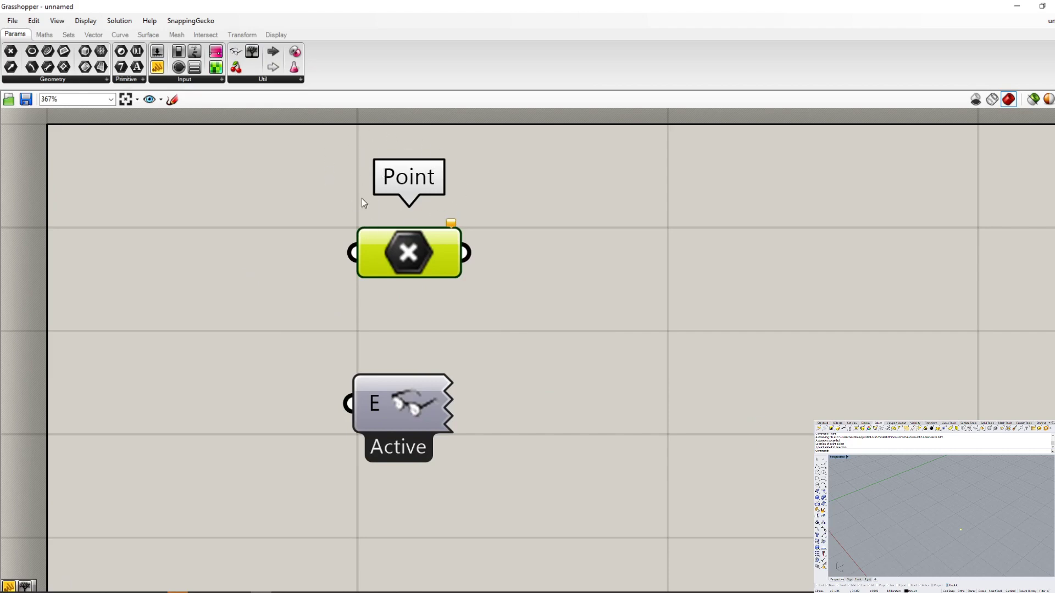
- Move the Bifocals component out of the way into the upper-left corner of the canvas
scroll(448, 269, up, 2)
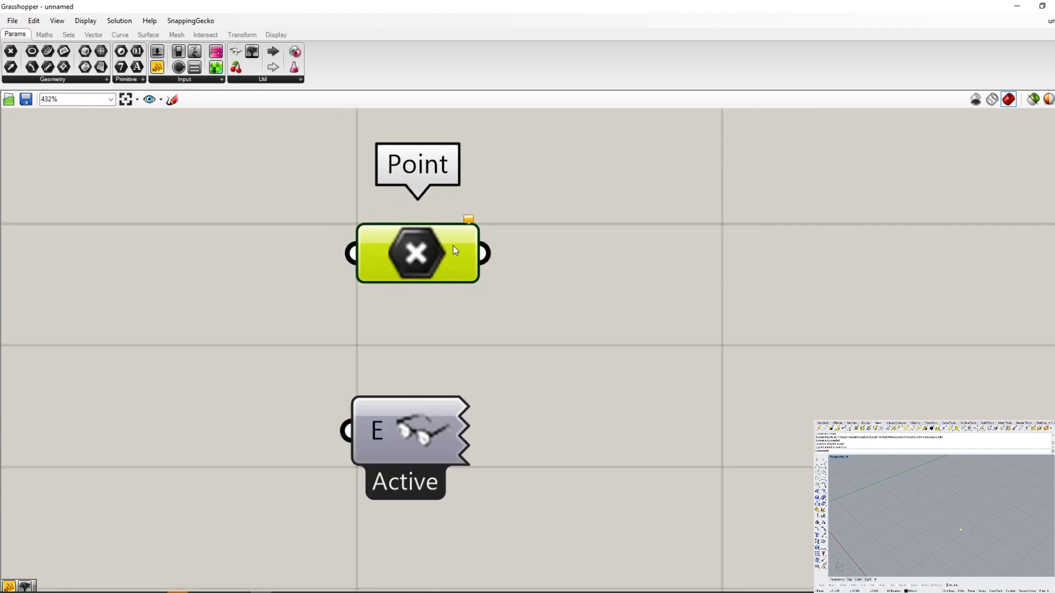
scroll(452, 246, down, 3)
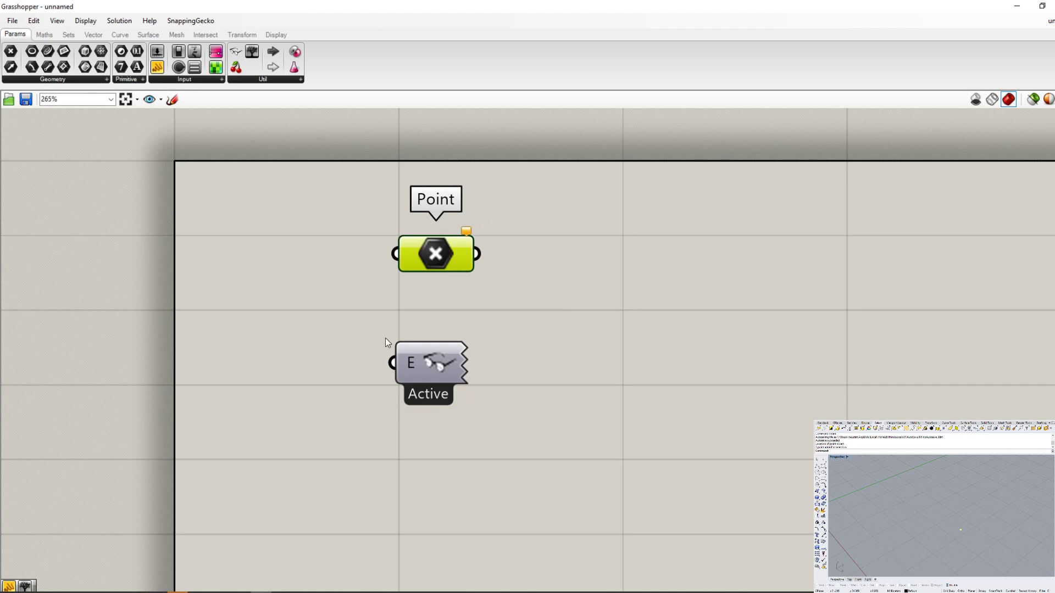
drag(417, 354, 225, 180)
scroll(122, 132, up, 3)
scroll(266, 202, up, 3)
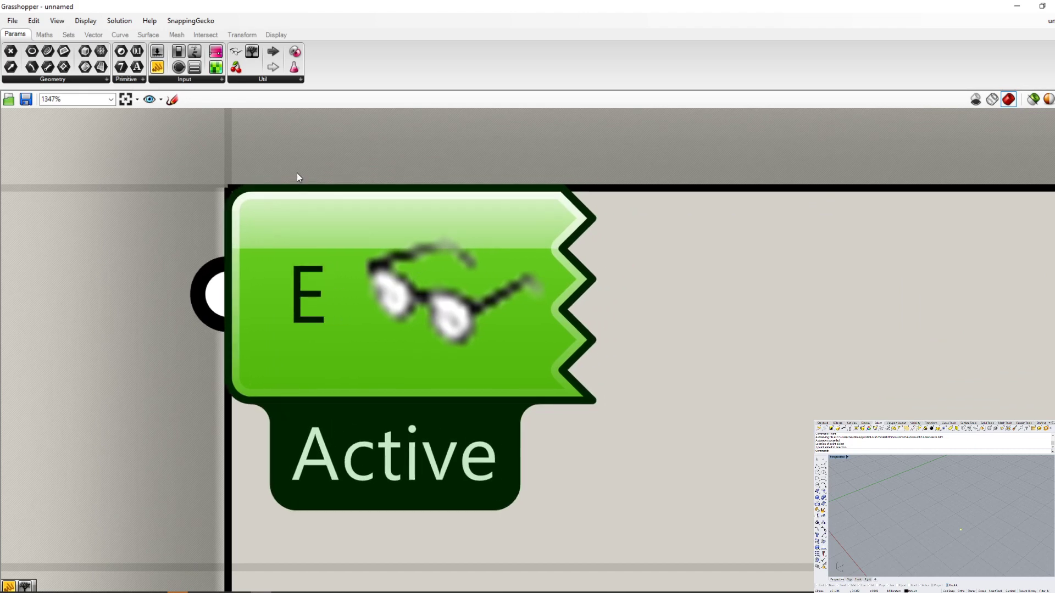
scroll(217, 246, down, 6)
scroll(634, 363, up, 2)
scroll(220, 342, down, 2)
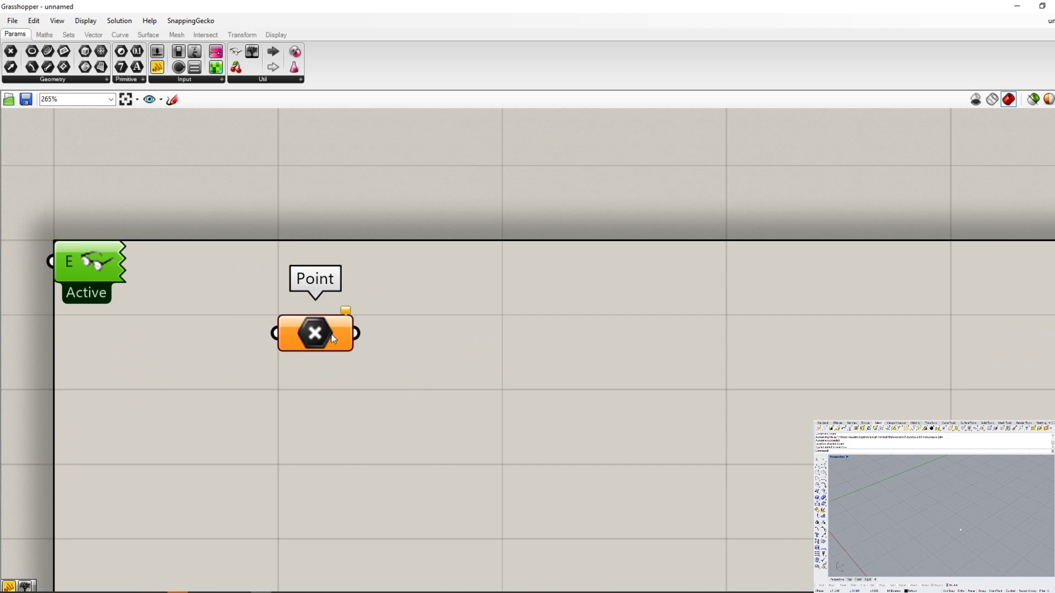
- Select the Point parameter and the Bifocals component in turn to compare their selection colours, and clear the selection
click(311, 336)
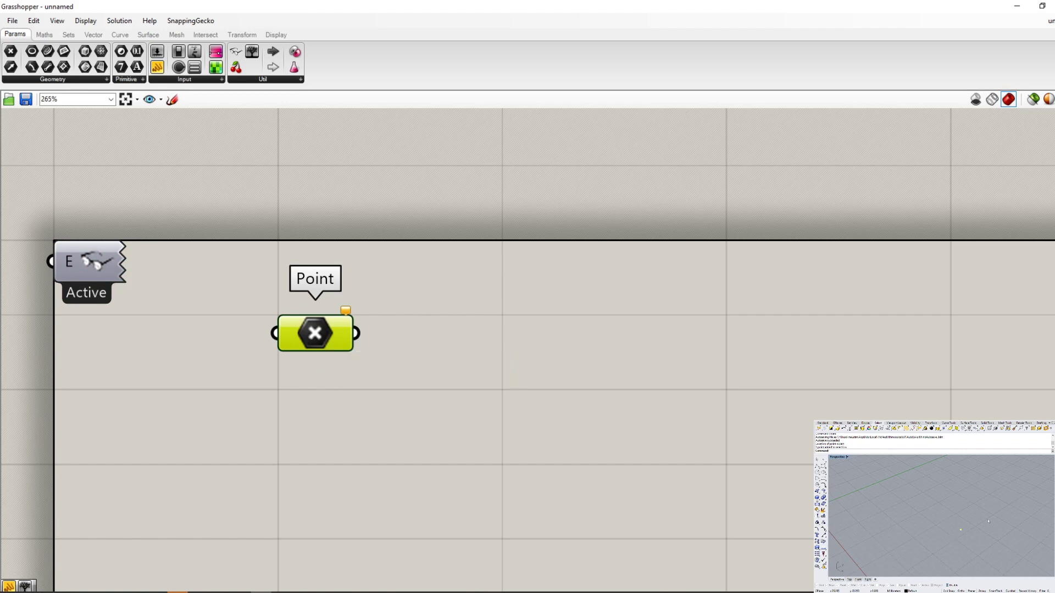
click(114, 268)
click(323, 329)
click(354, 393)
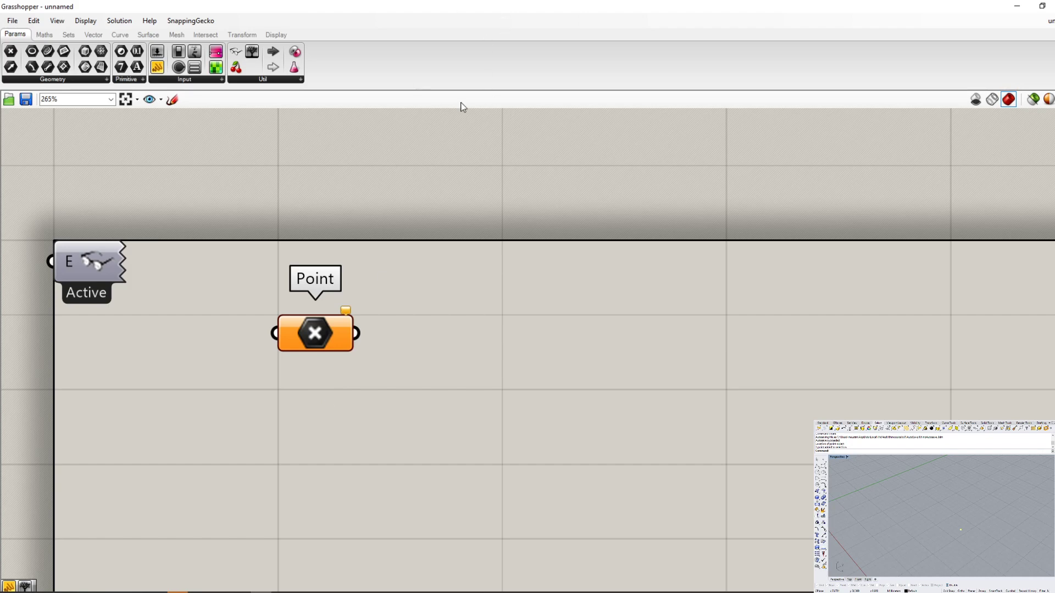
- Read the Point parameter's runtime warning and copy its text
right_click(320, 341)
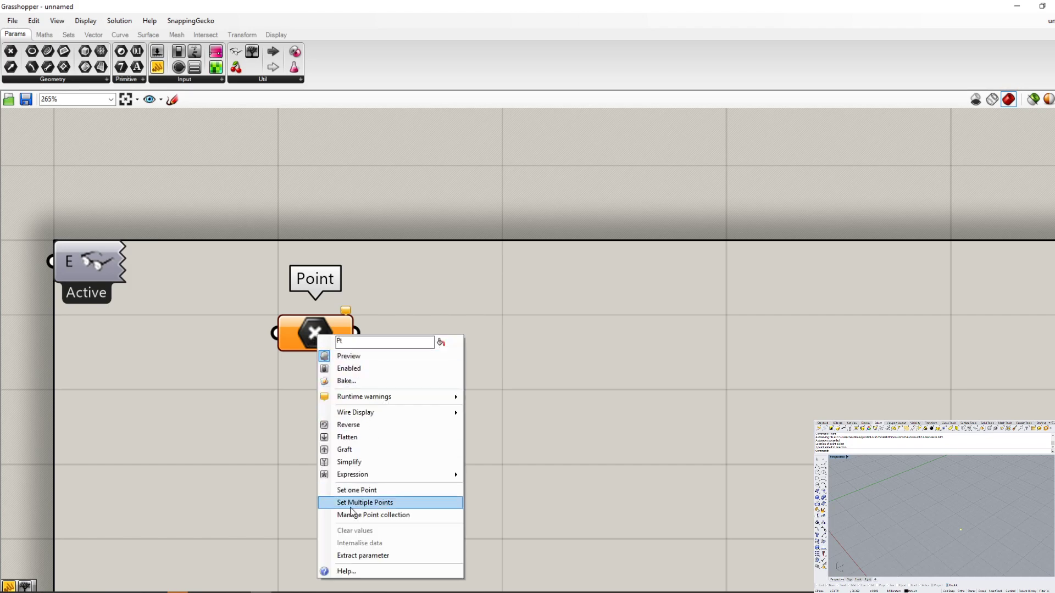
mouse_move(367, 397)
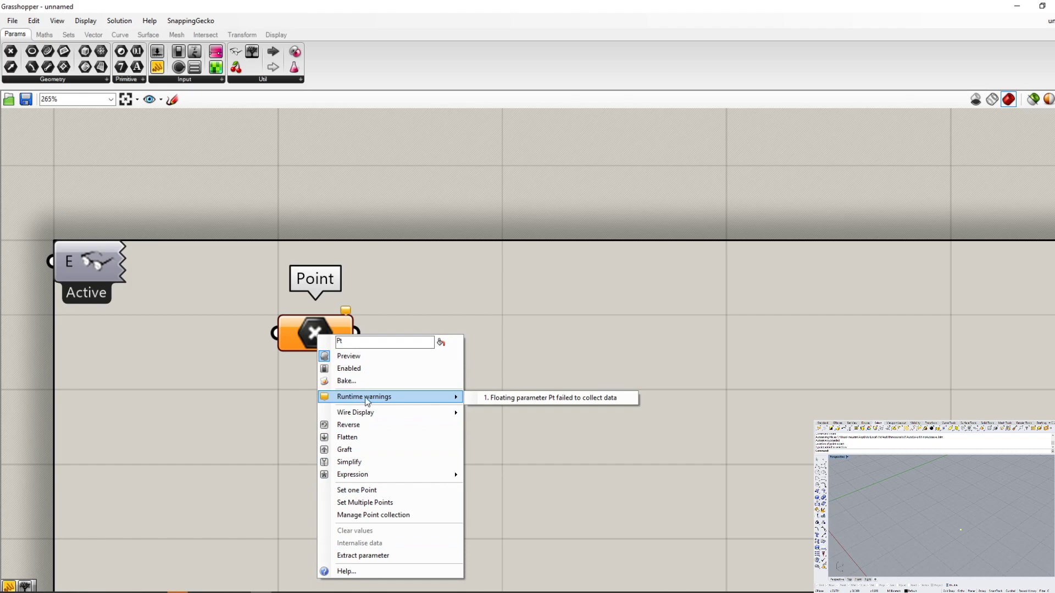
click(527, 399)
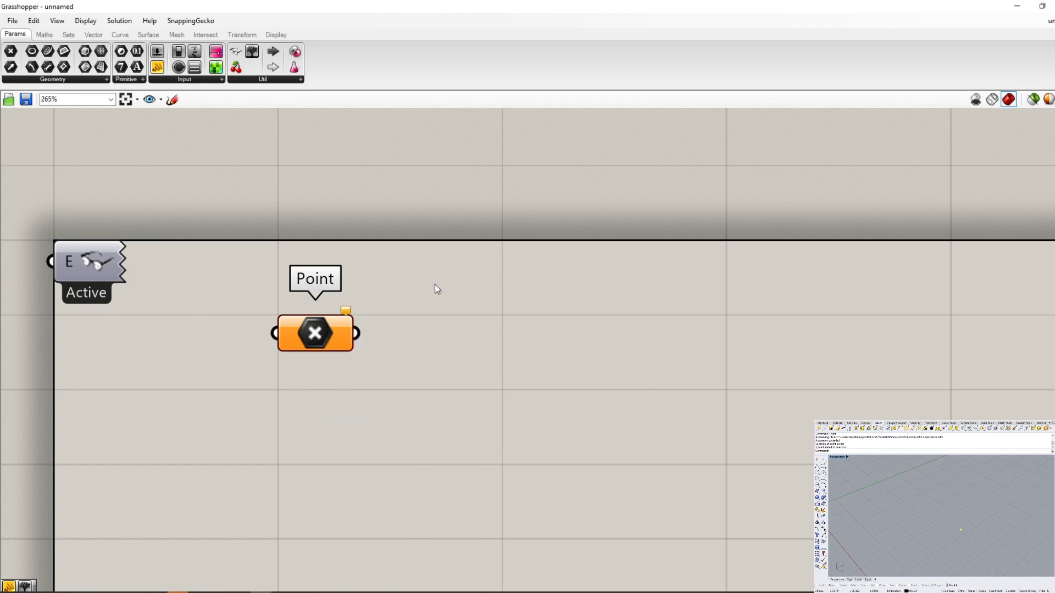
- Set one point for the Point parameter by referencing the existing Rhino point in the Perspective viewport
right_click(322, 336)
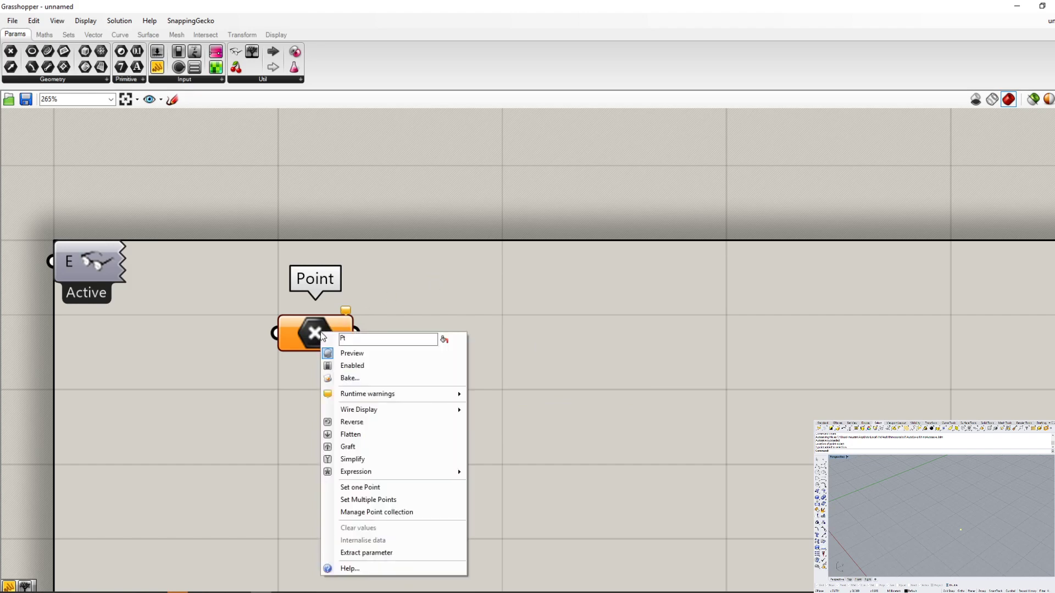
click(361, 489)
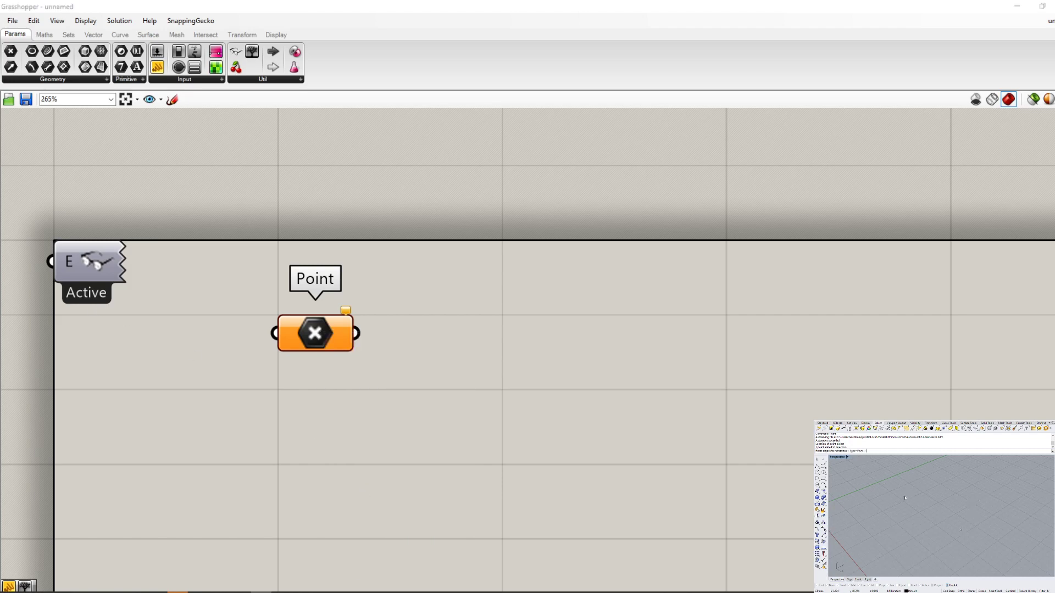
click(961, 531)
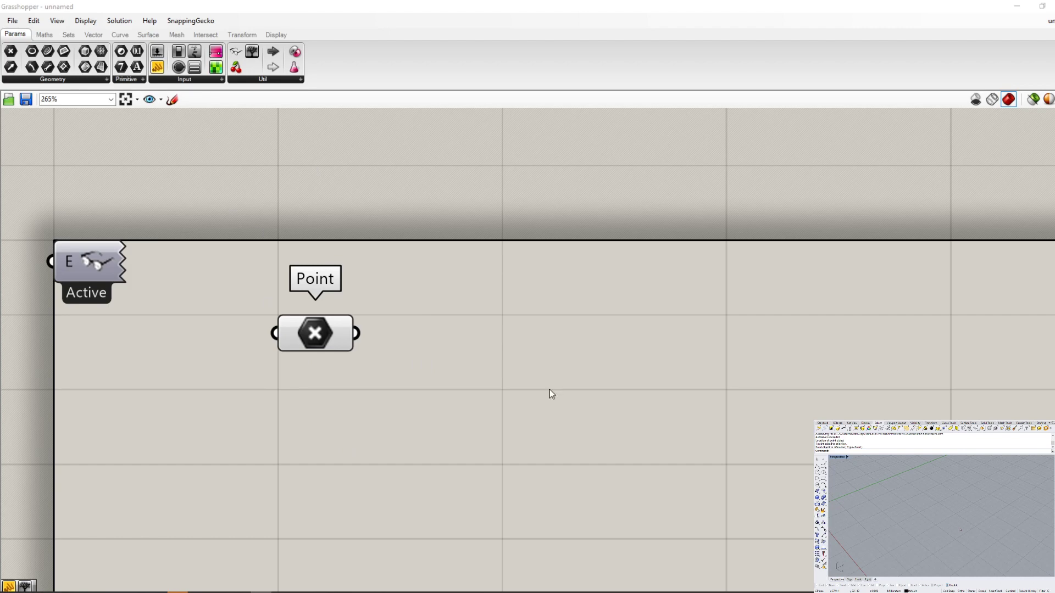
- Add a Panel from the Input group beside the Point parameter and connect the Point output to it
mouse_move(339, 348)
click(186, 81)
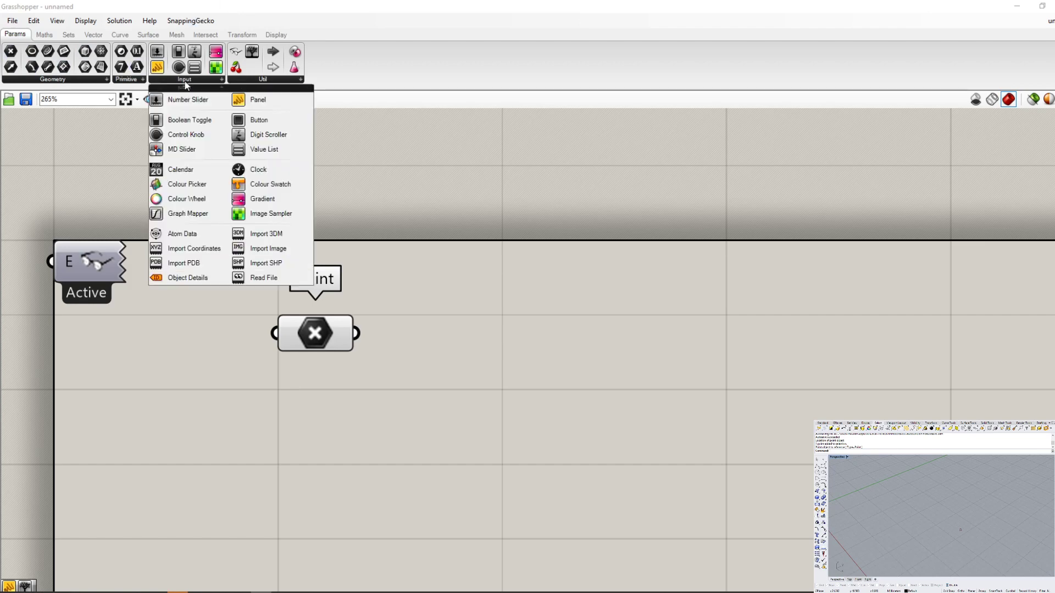
click(243, 100)
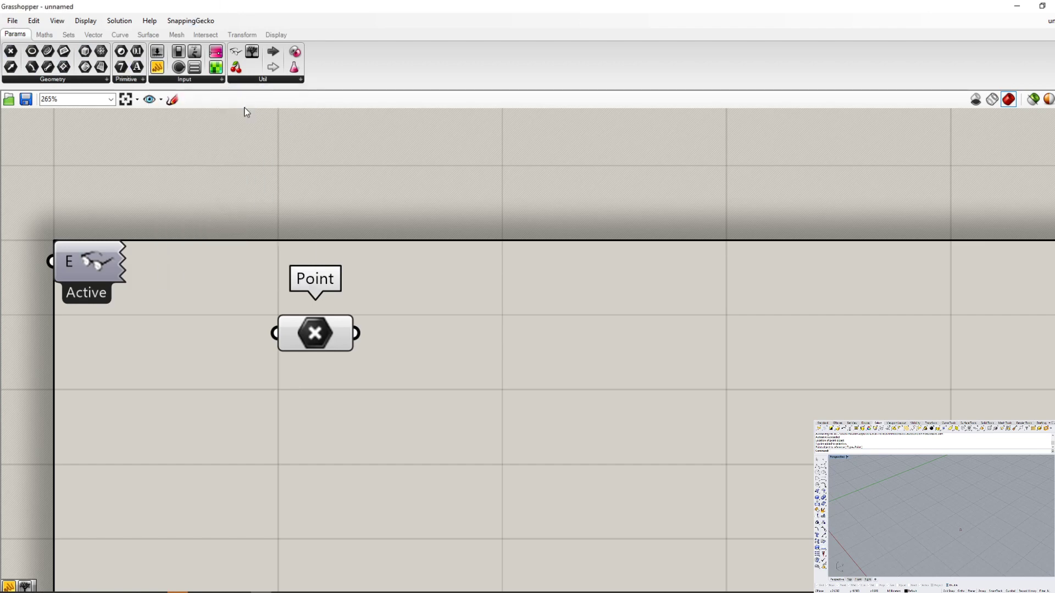
click(563, 337)
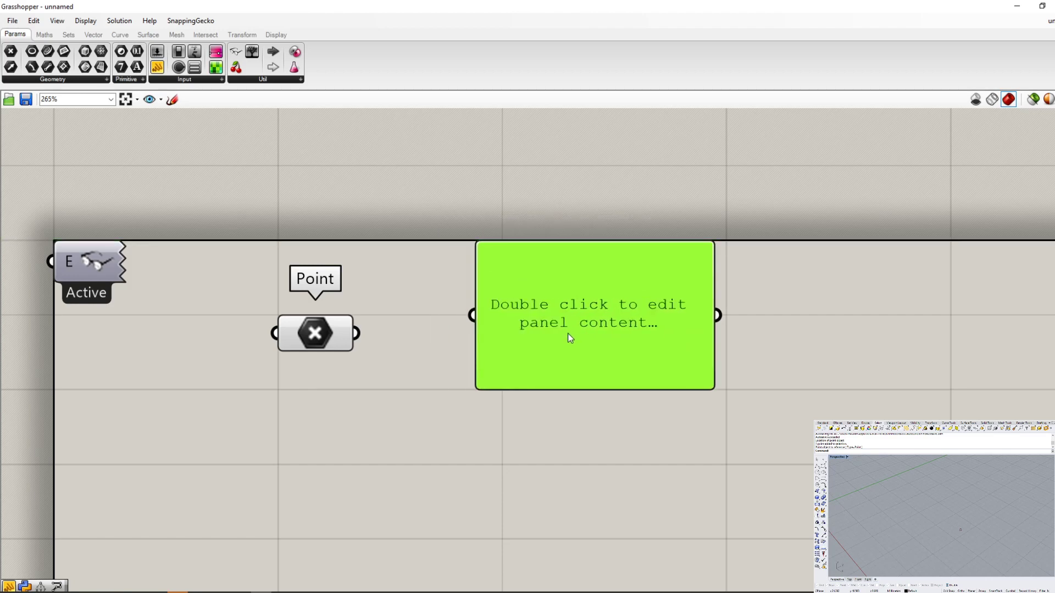
scroll(569, 338, up, 3)
drag(223, 333, 385, 302)
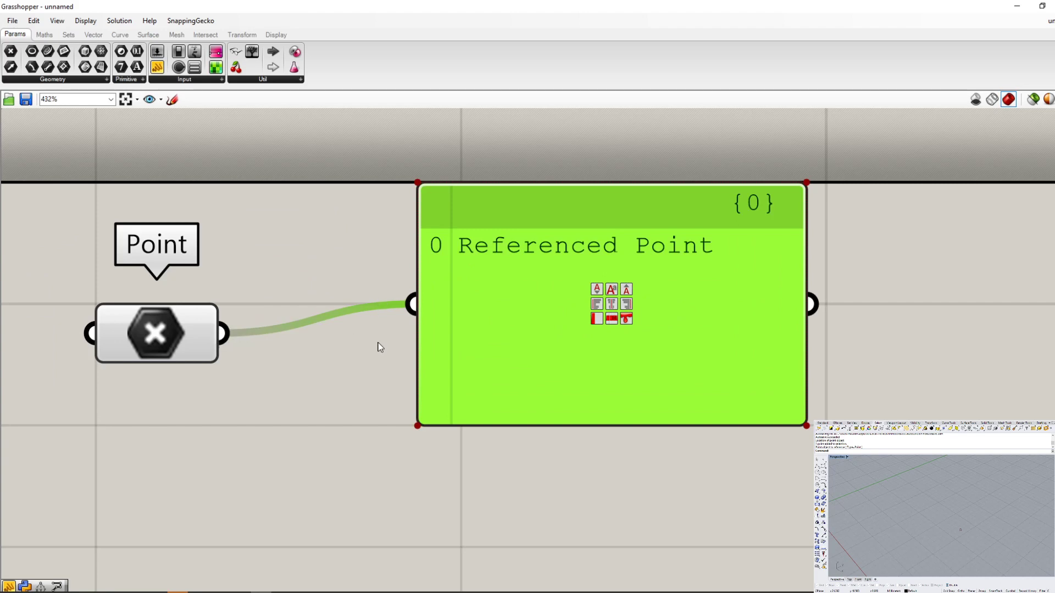
- Examine the Point parameter's input and output connectors, its wire to the Panel, and its available options
scroll(259, 334, up, 3)
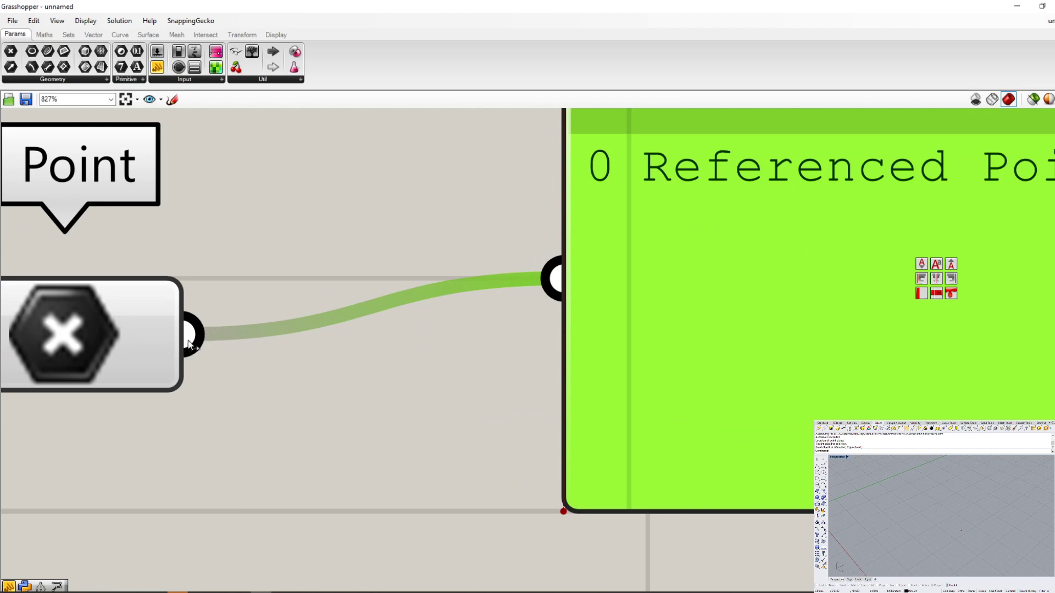
drag(209, 333, 549, 278)
scroll(547, 301, down, 3)
scroll(269, 317, up, 4)
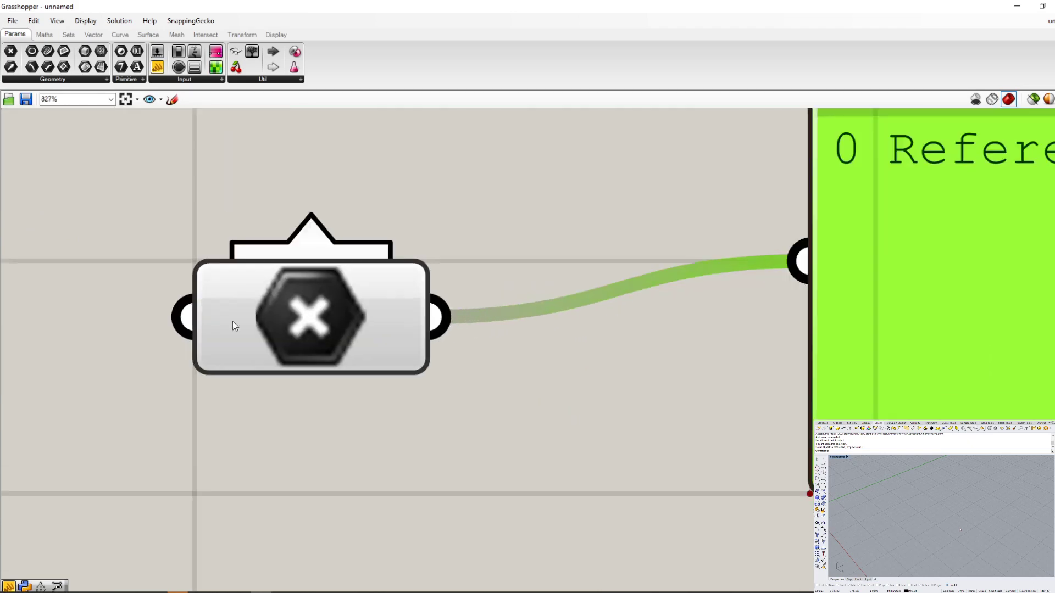
scroll(582, 292, down, 4)
scroll(220, 247, up, 3)
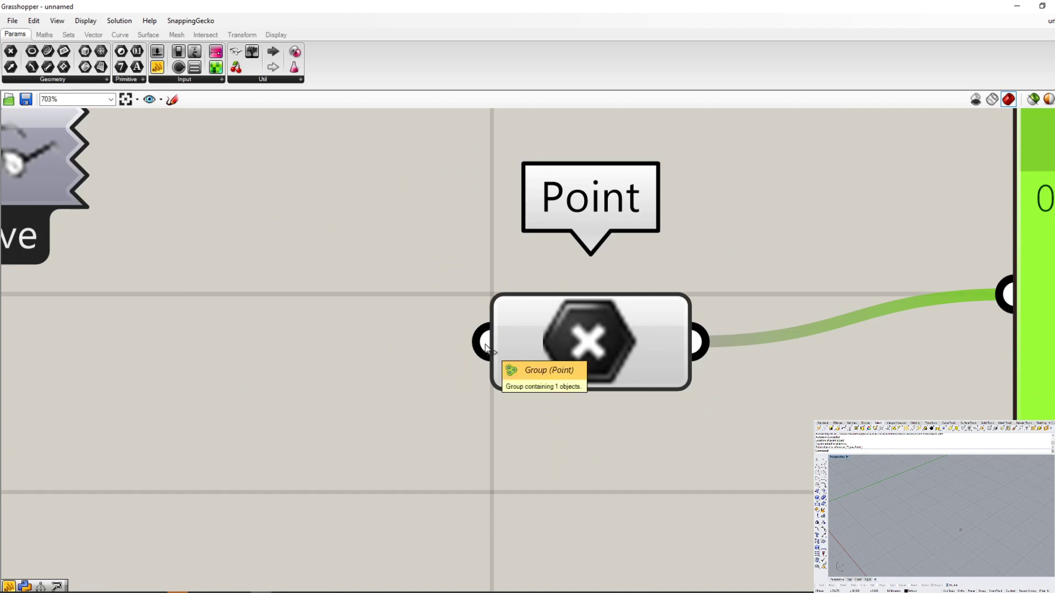
scroll(267, 354, down, 7)
scroll(560, 346, up, 5)
scroll(278, 385, up, 3)
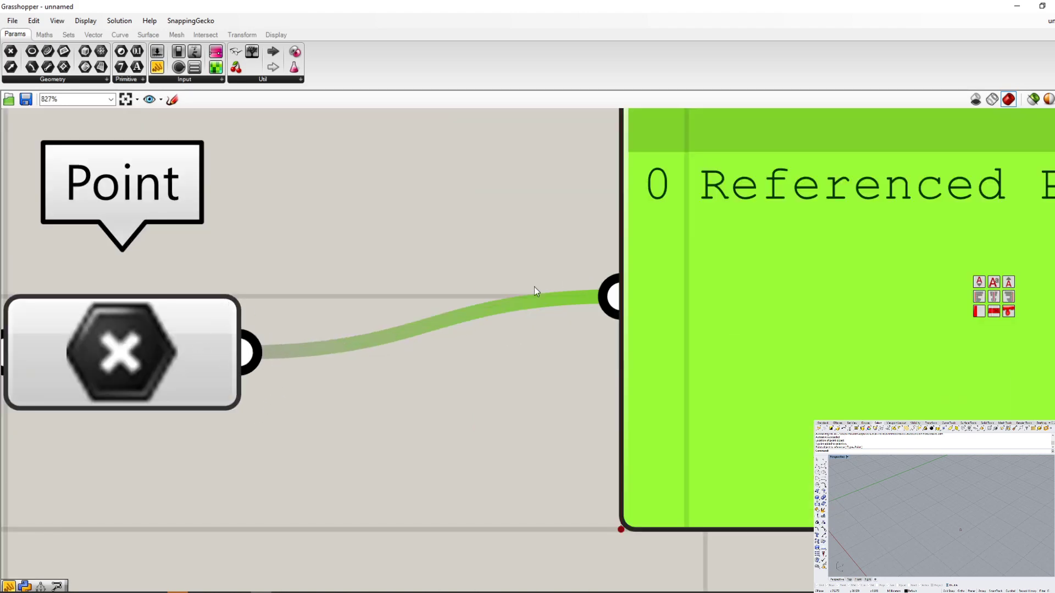
scroll(335, 395, down, 3)
scroll(257, 402, up, 3)
click(206, 351)
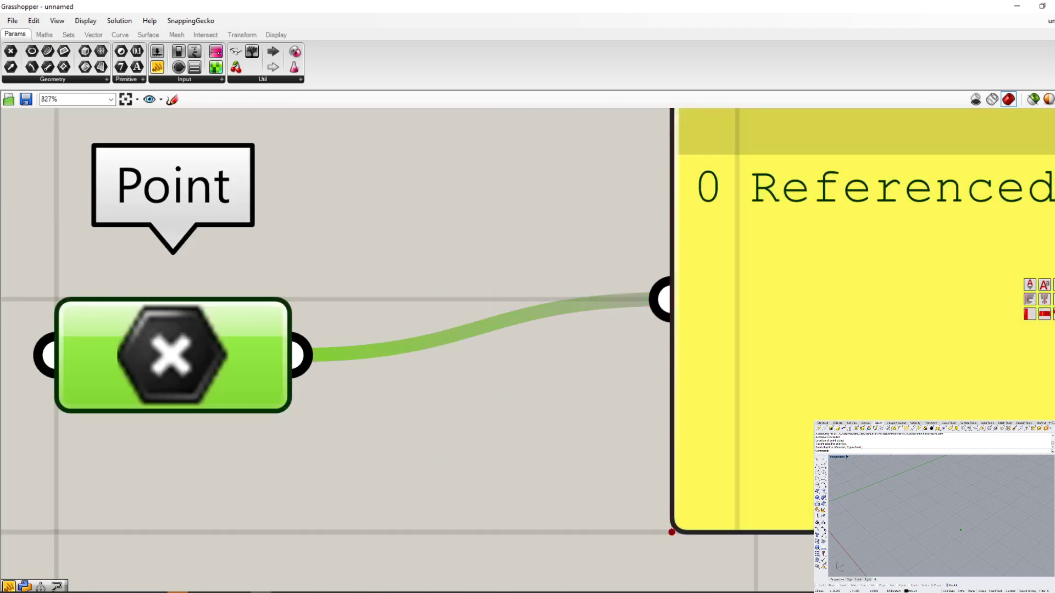
scroll(337, 381, down, 2)
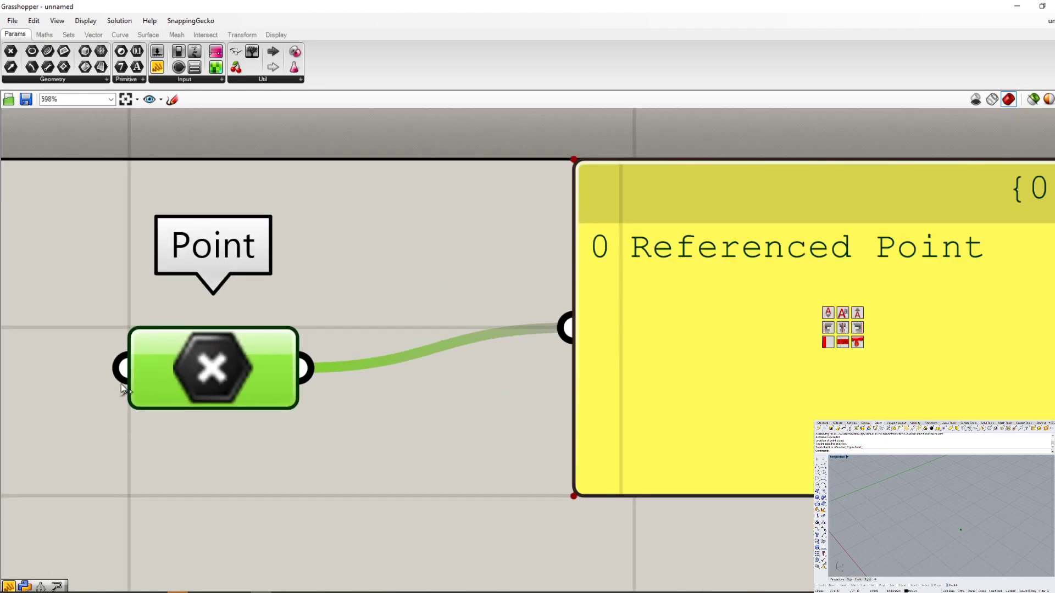
right_click(201, 367)
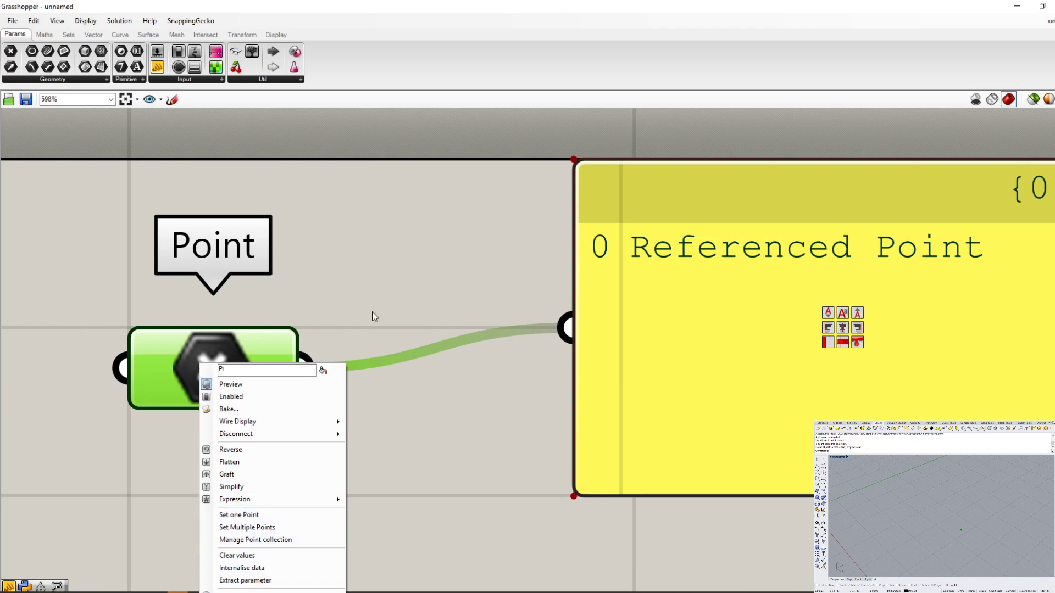
click(357, 336)
- Move the Panel slightly down and away from the Point parameter so that the connecting wire runs straight
scroll(262, 379, up, 2)
scroll(294, 362, down, 4)
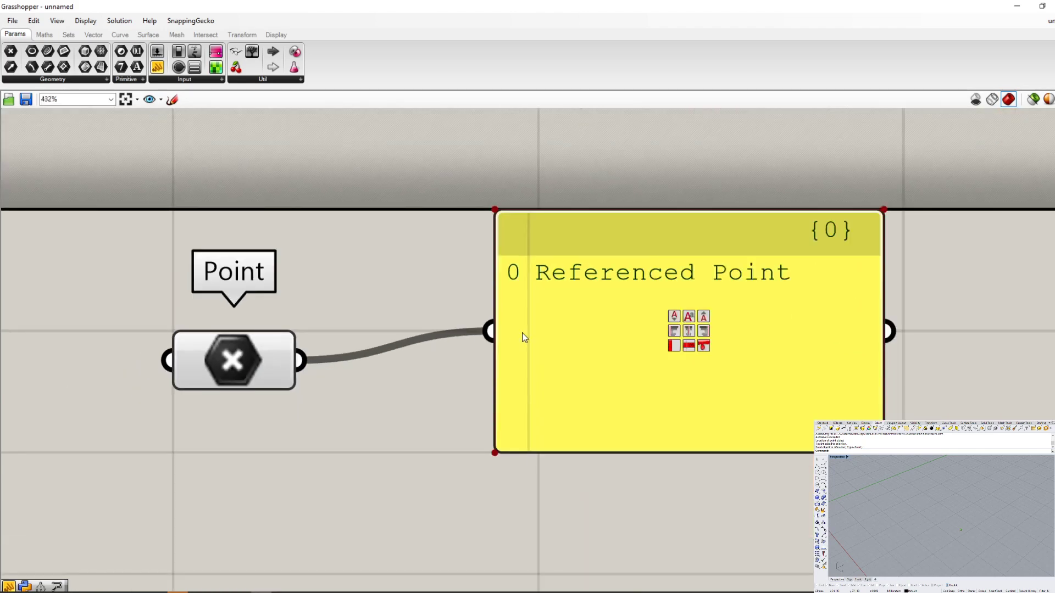
scroll(522, 316, up, 3)
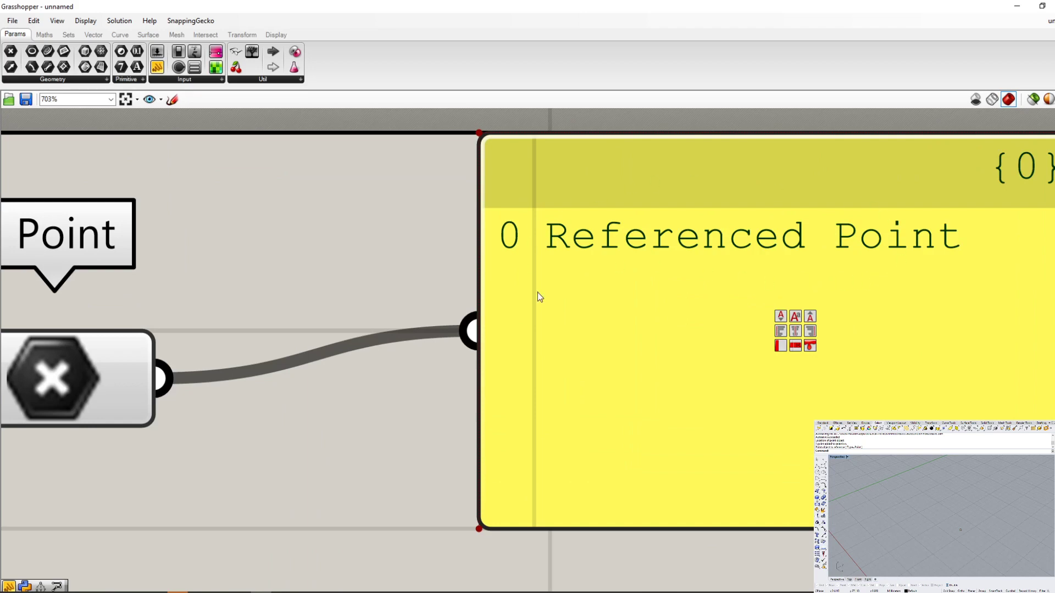
drag(645, 275, 686, 335)
click(383, 294)
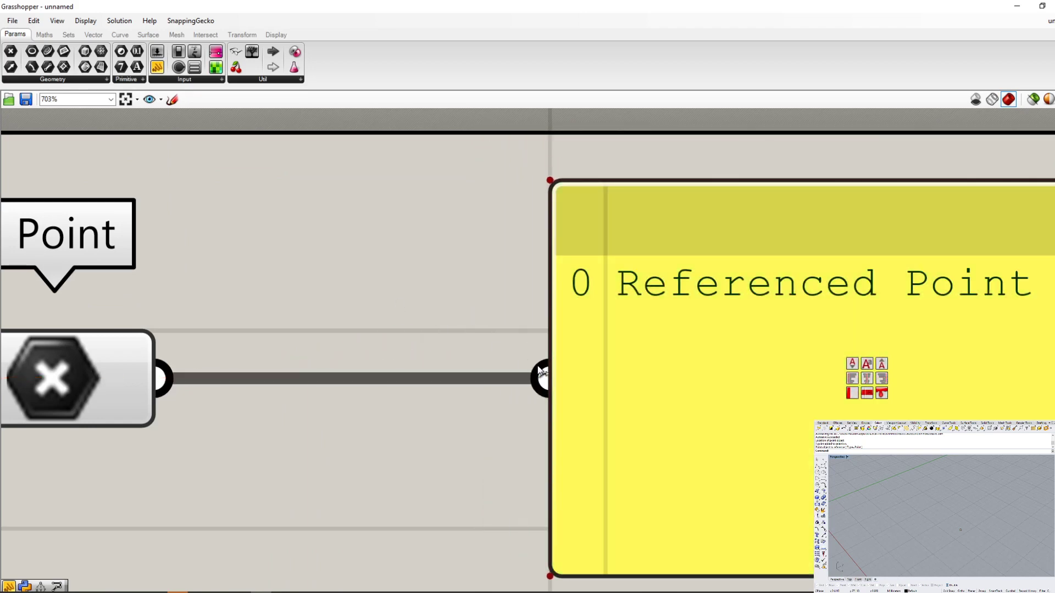
- Switch to Rhino, move the referenced point a short distance toward the axes with the Move command, and return to Grasshopper
scroll(530, 365, down, 3)
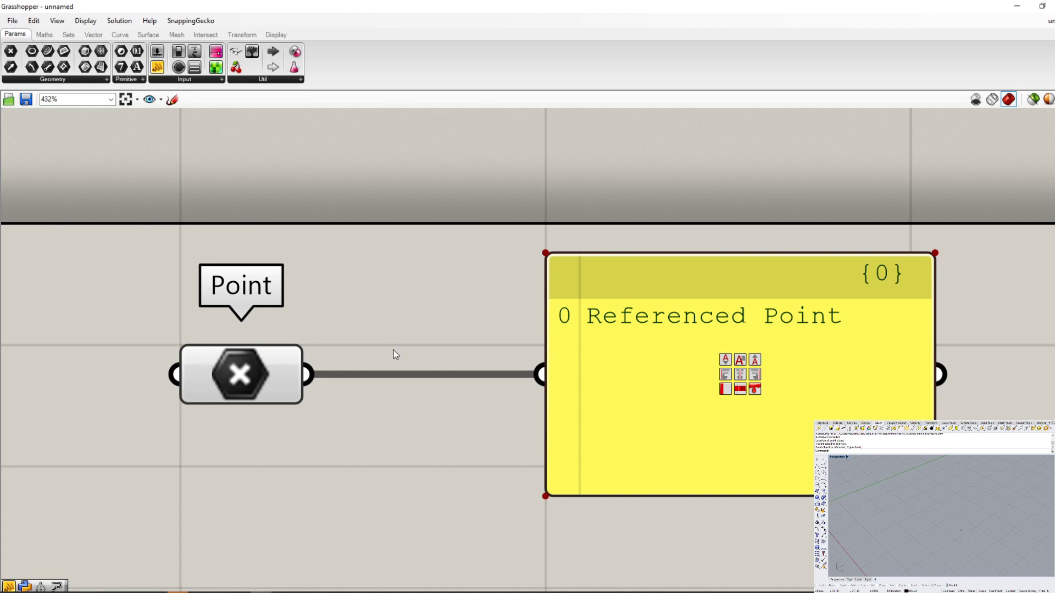
scroll(394, 354, down, 4)
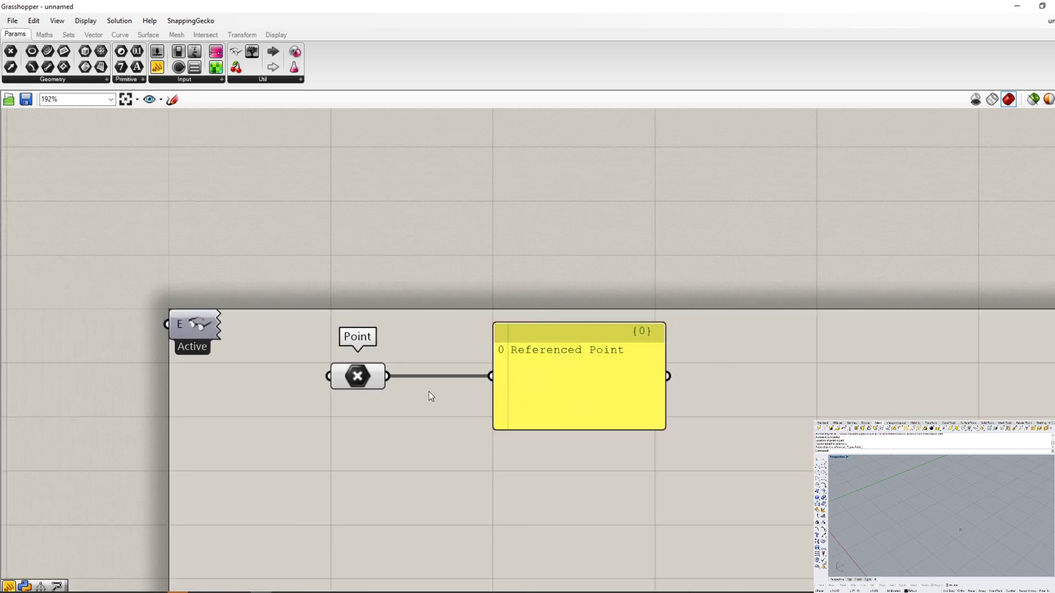
drag(1012, 536, 921, 497)
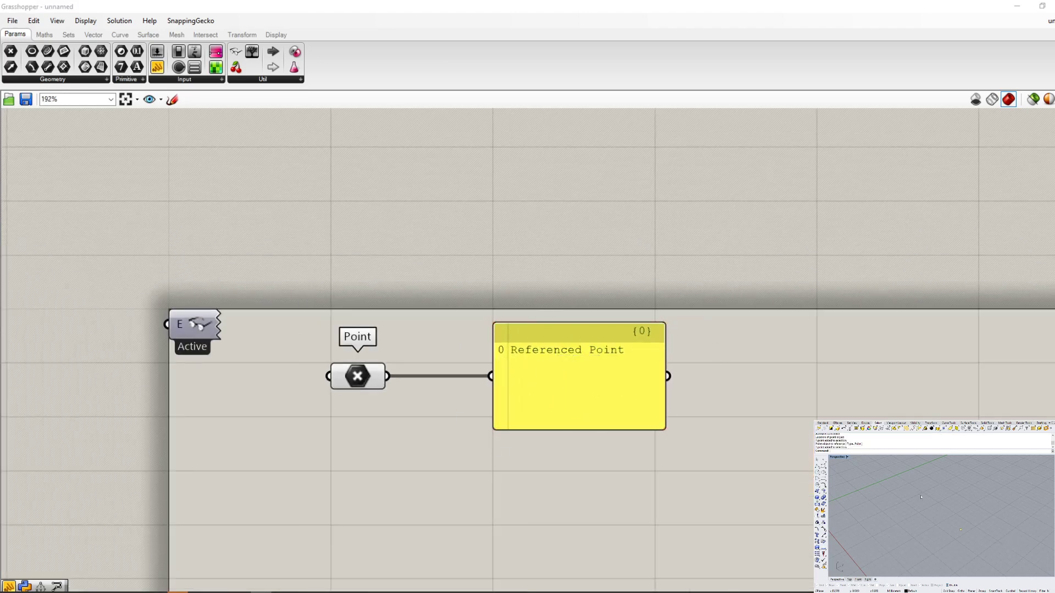
text(m)
key(Return)
click(963, 547)
click(937, 537)
click(615, 508)
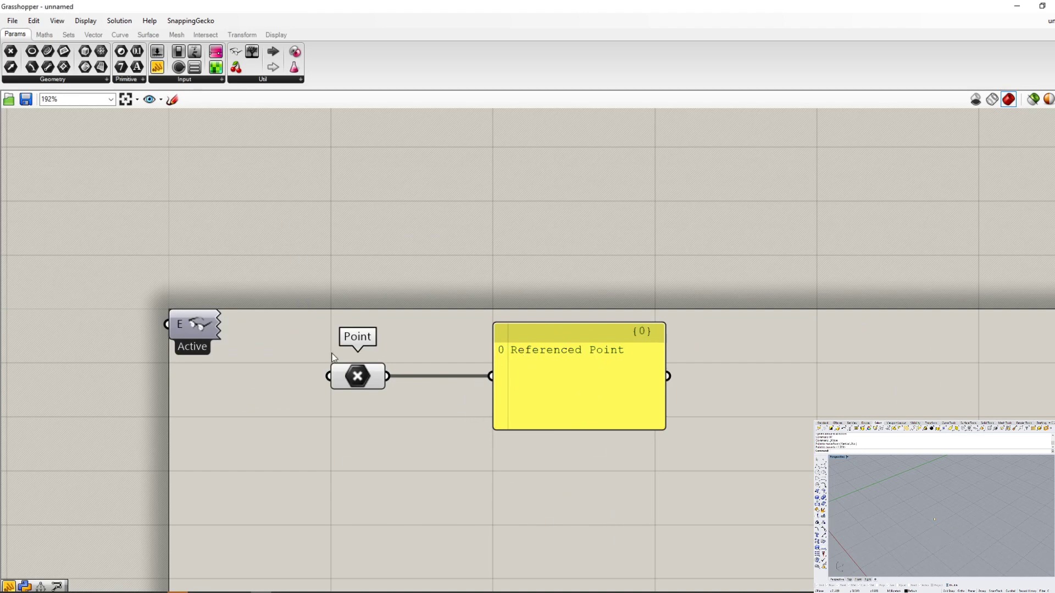
- Add a Deconstruct component from the Vector category's Point group between the Point parameter and the Panel, and inspect its runtime warnings
click(97, 40)
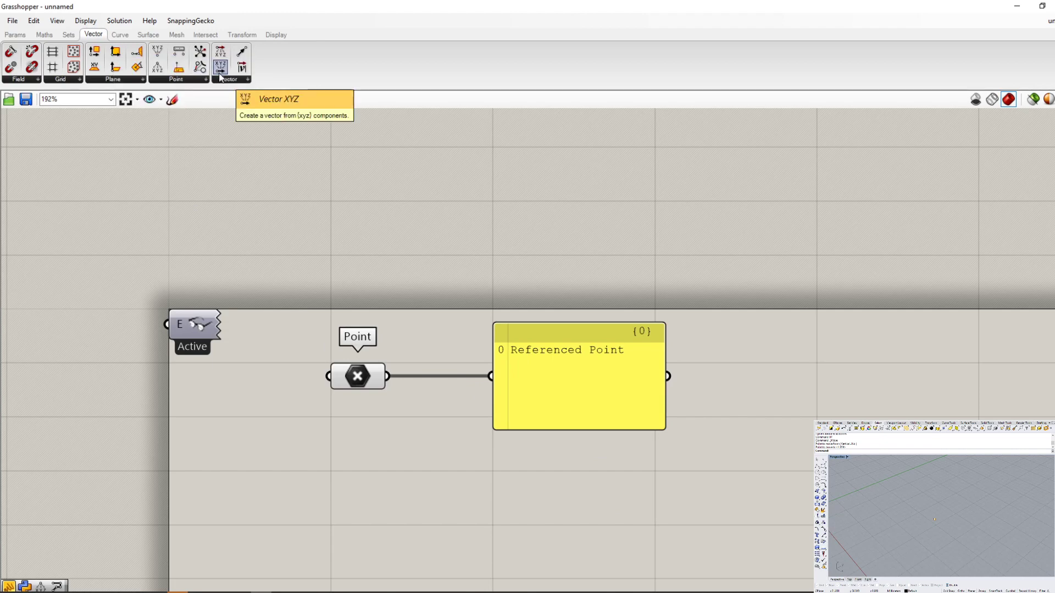
click(179, 78)
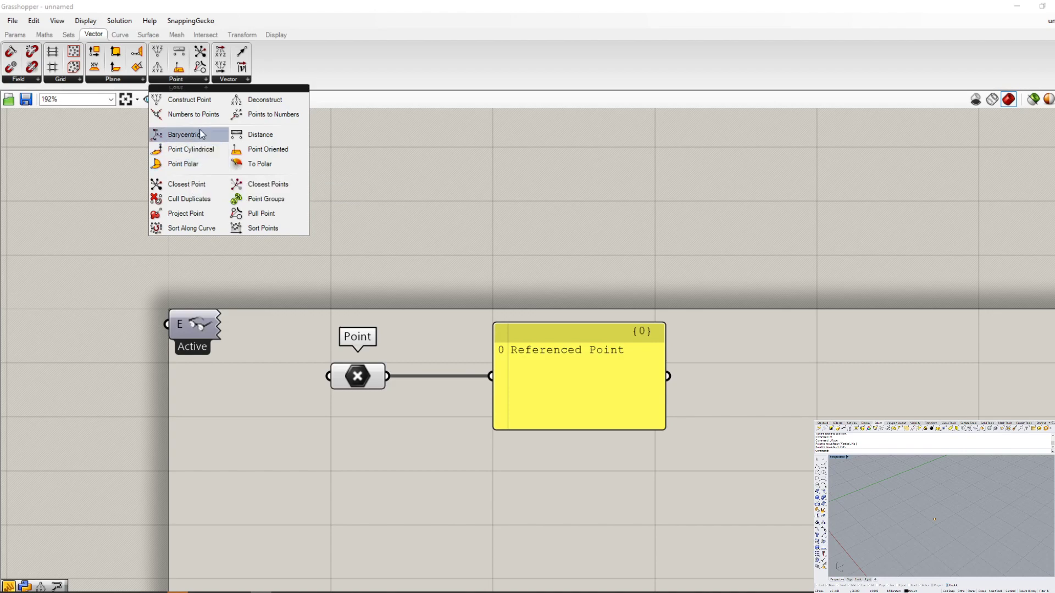
drag(253, 108, 459, 337)
scroll(473, 357, up, 2)
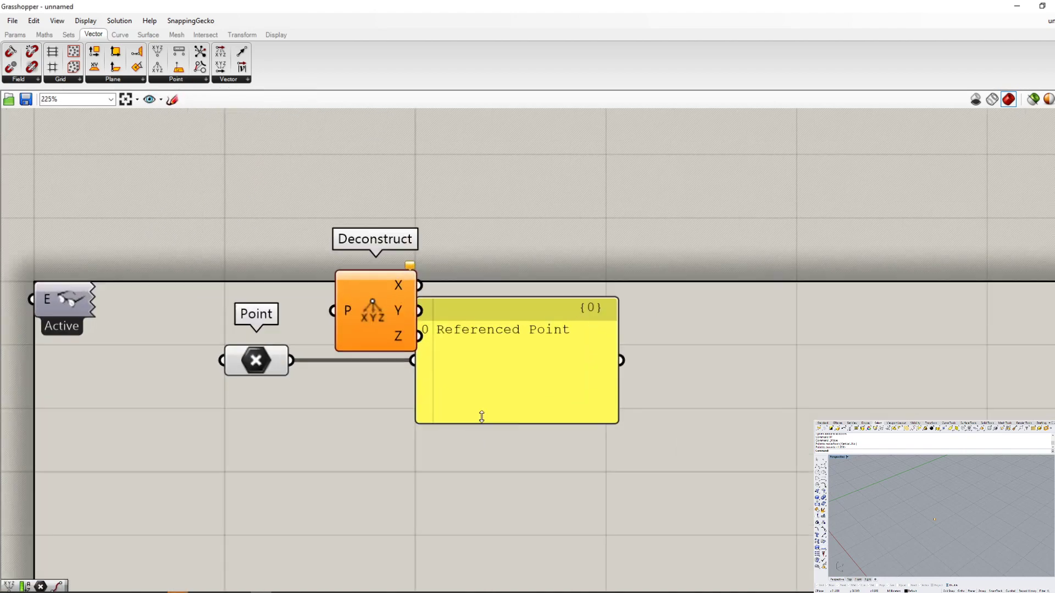
scroll(488, 365, up, 2)
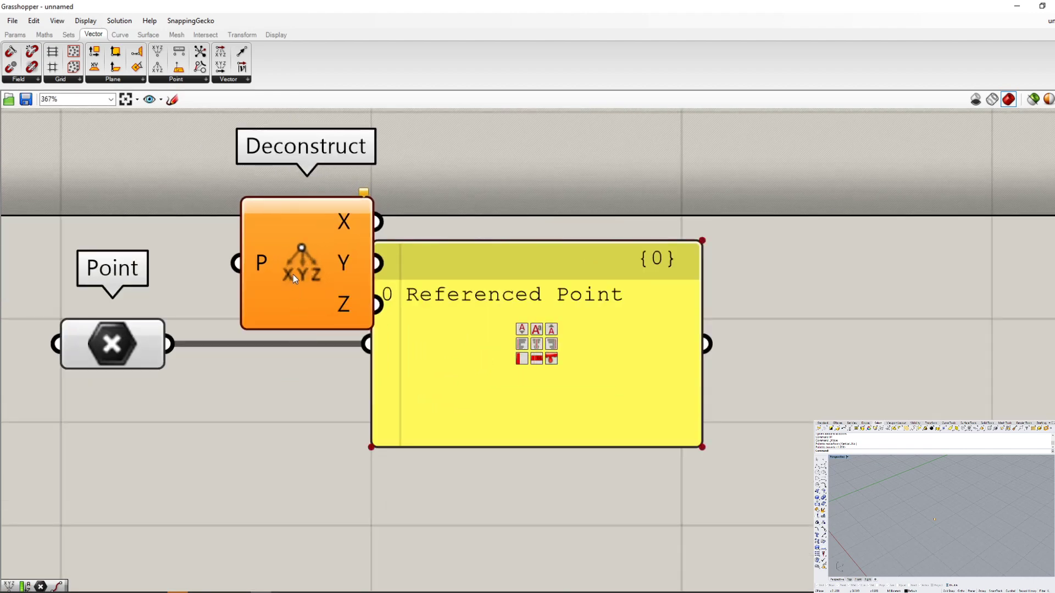
right_click(293, 275)
mouse_move(341, 335)
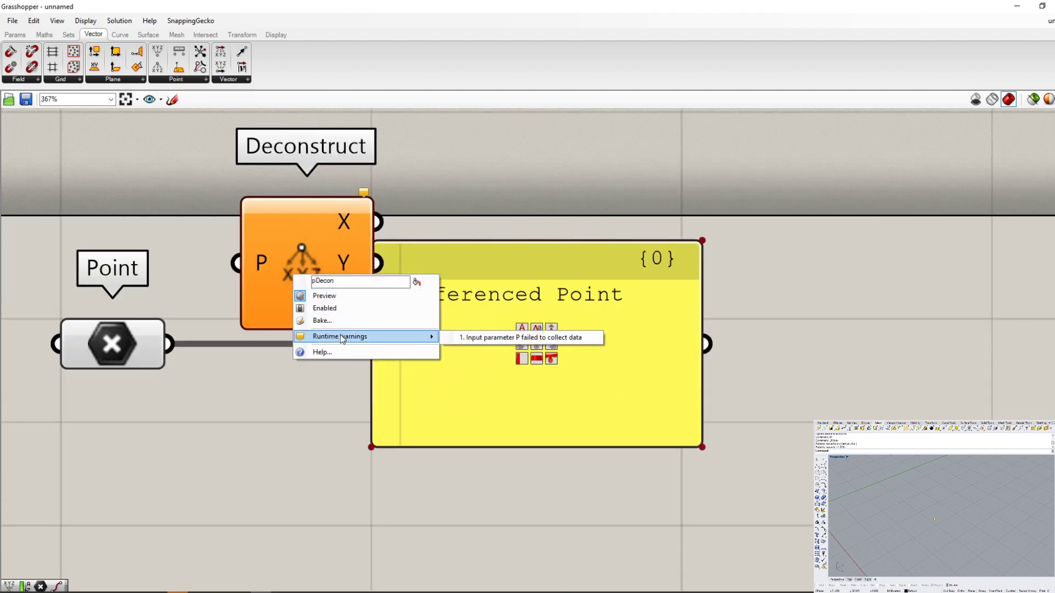
click(301, 396)
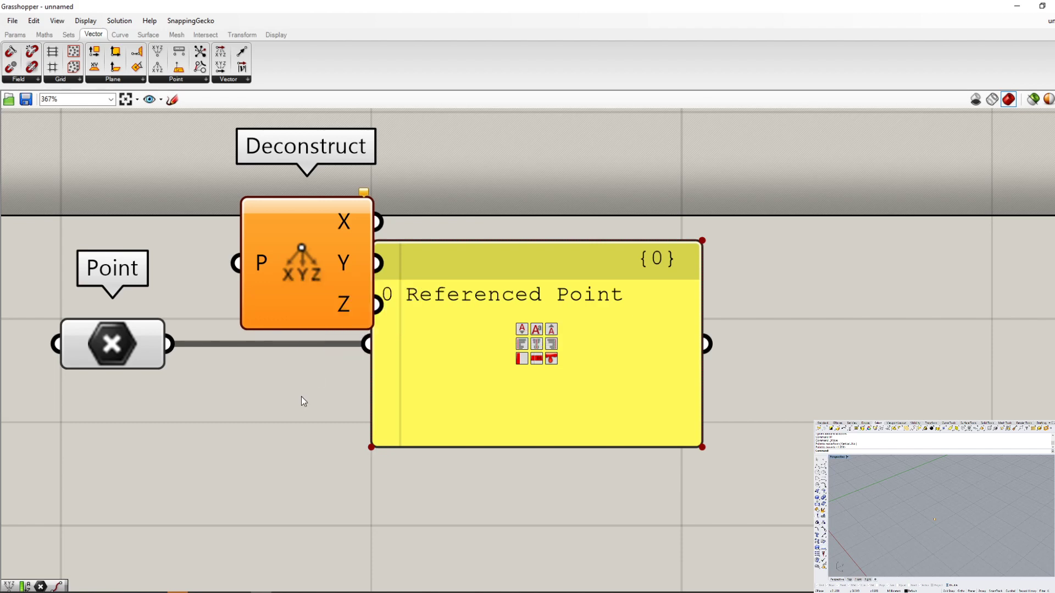
- Move the Panel clear of the Deconstruct component and connect the Point output to Deconstruct's P input
drag(444, 370, 698, 461)
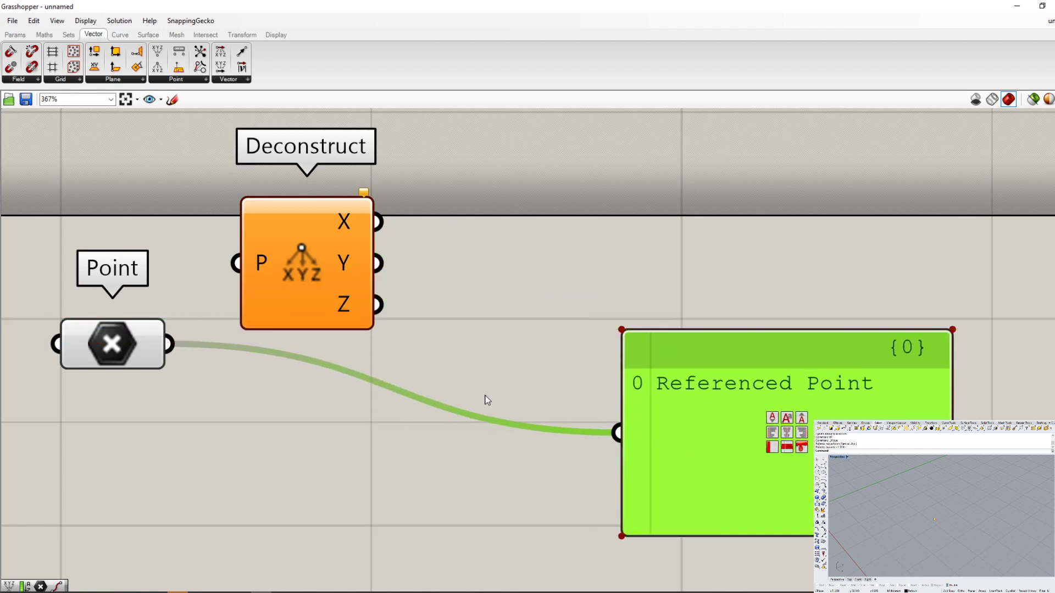
scroll(485, 400, down, 2)
scroll(132, 277, up, 4)
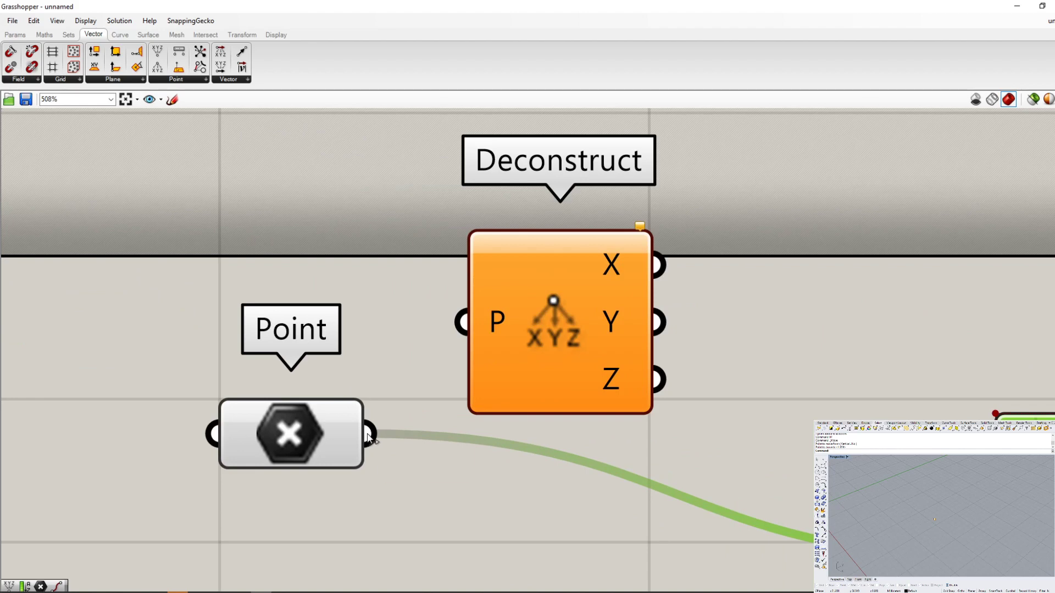
drag(374, 432, 433, 357)
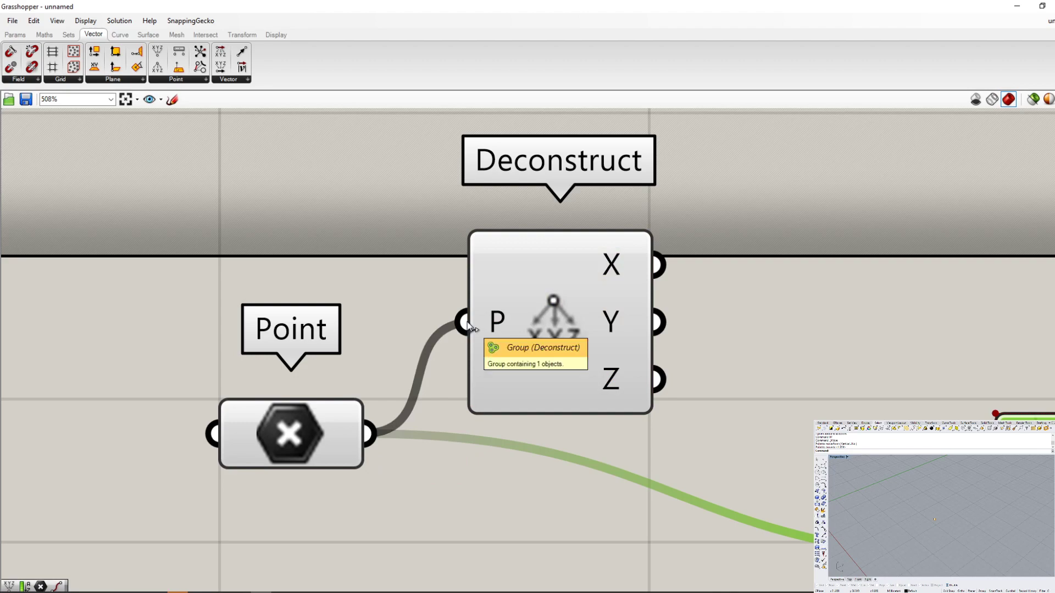
- Reposition the Deconstruct component between the Point parameter and the Panel so that the wire into P runs straight
scroll(471, 328, down, 3)
scroll(504, 386, up, 3)
click(532, 354)
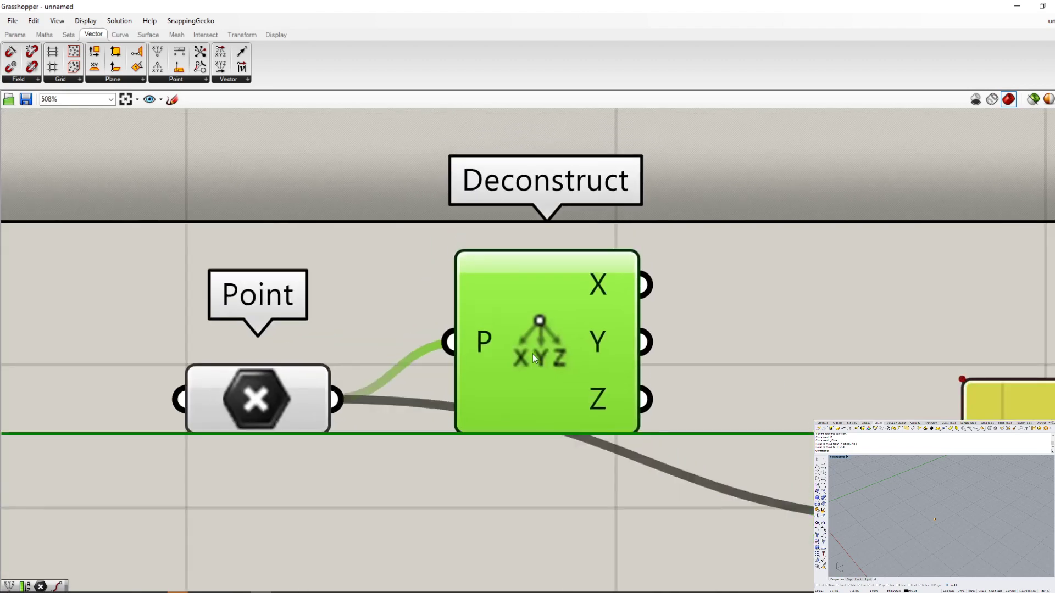
drag(547, 354, 544, 355)
scroll(421, 275, down, 1)
scroll(408, 284, up, 1)
right_drag(495, 316, 332, 237)
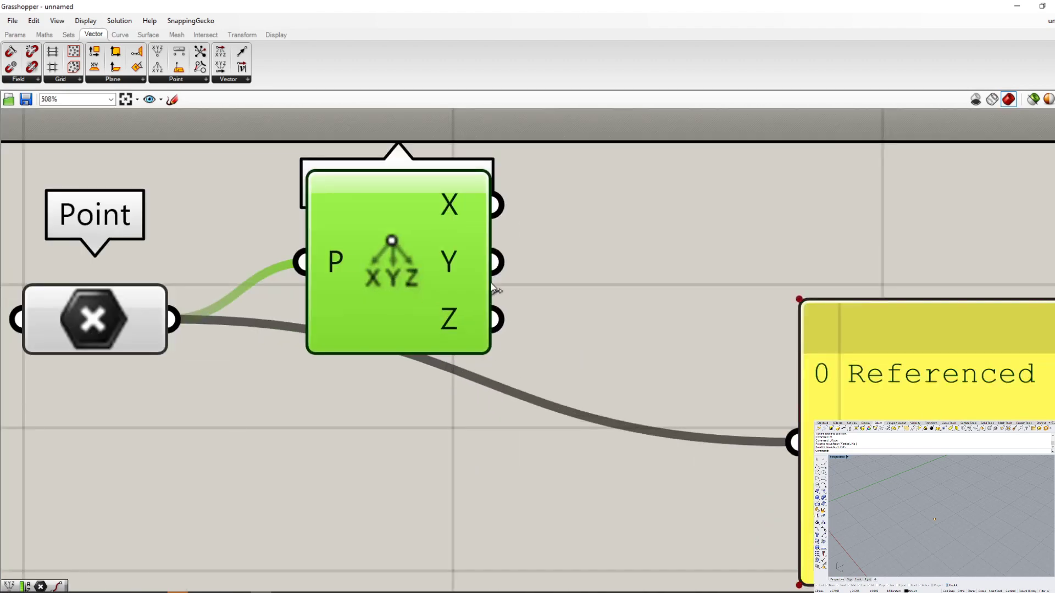
click(510, 331)
scroll(510, 331, down, 3)
drag(437, 336, 521, 317)
scroll(504, 324, up, 4)
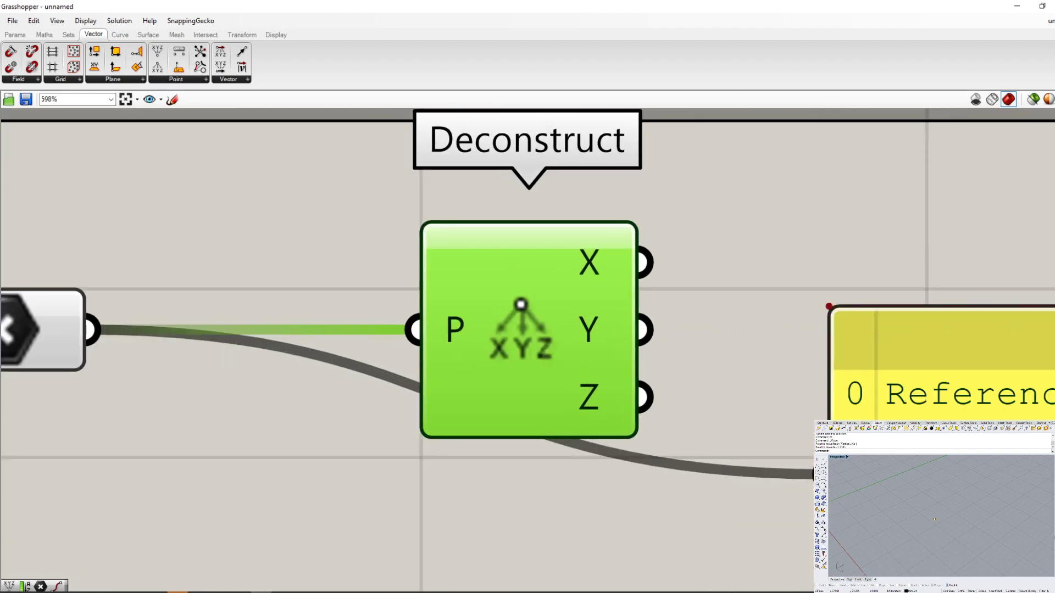
- Connect Deconstruct's X output to the Panel in place of the Point parameter's wire
right_drag(946, 503, 1020, 525)
scroll(337, 288, down, 3)
scroll(424, 268, up, 2)
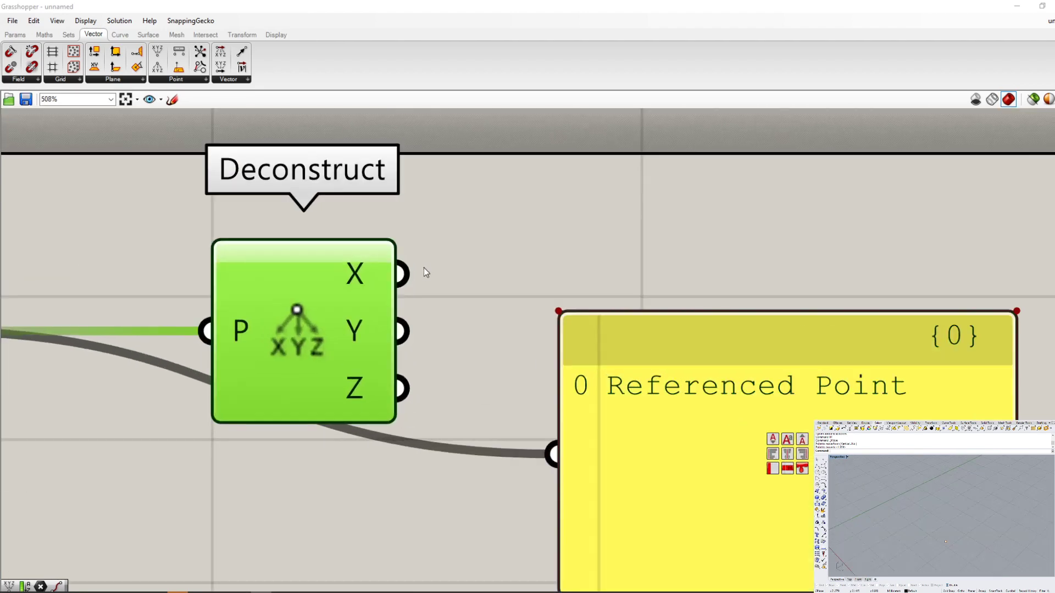
drag(412, 294, 552, 453)
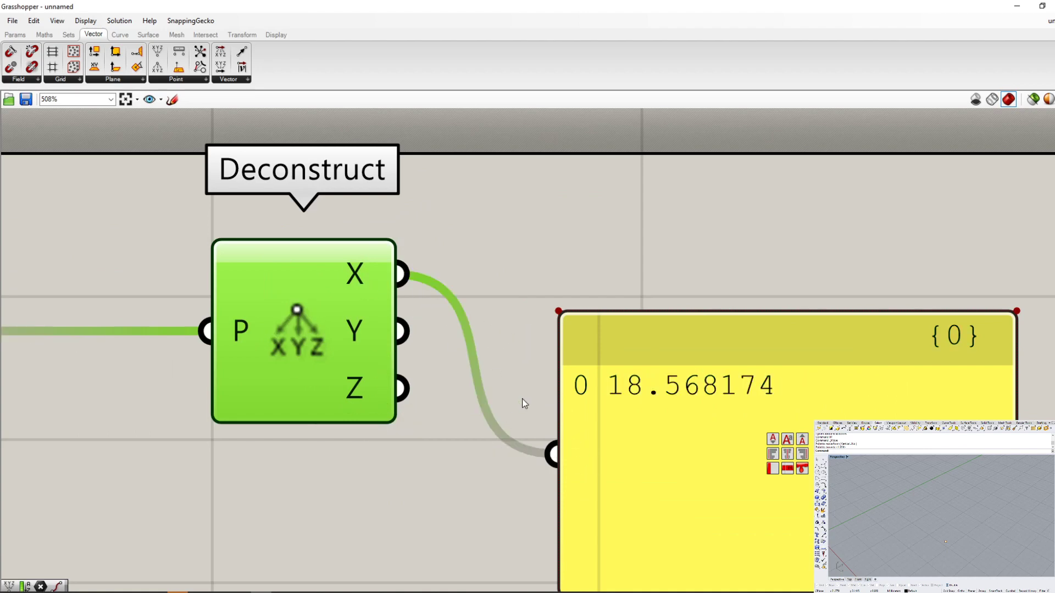
- Move the Panel up level with Deconstruct's X output so that the connecting wire runs straight
scroll(523, 405, down, 1)
drag(490, 395, 585, 308)
scroll(458, 264, up, 5)
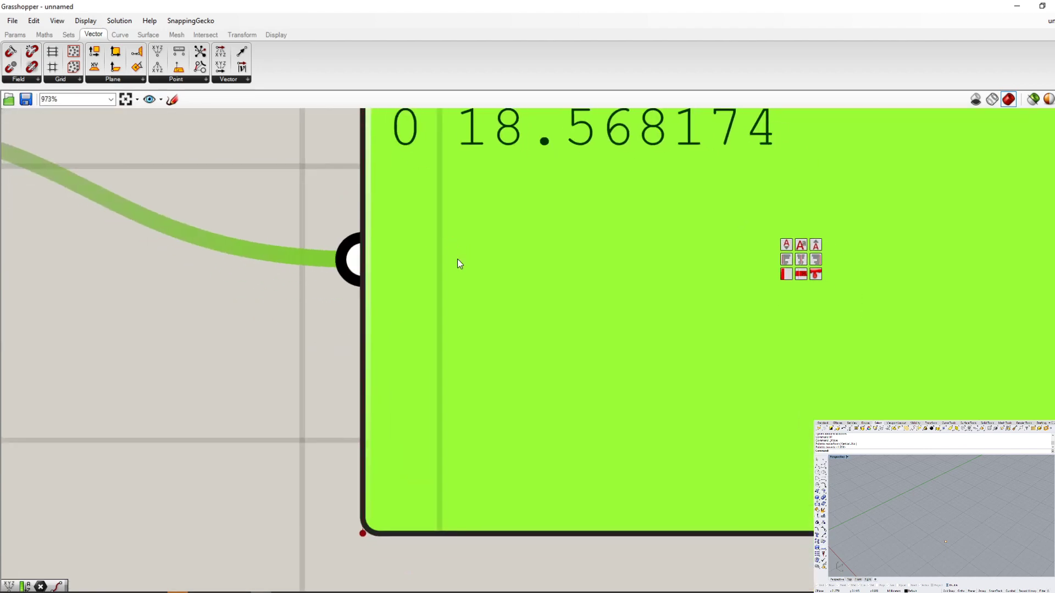
scroll(458, 259, down, 6)
right_drag(477, 258, 502, 380)
drag(484, 360, 463, 307)
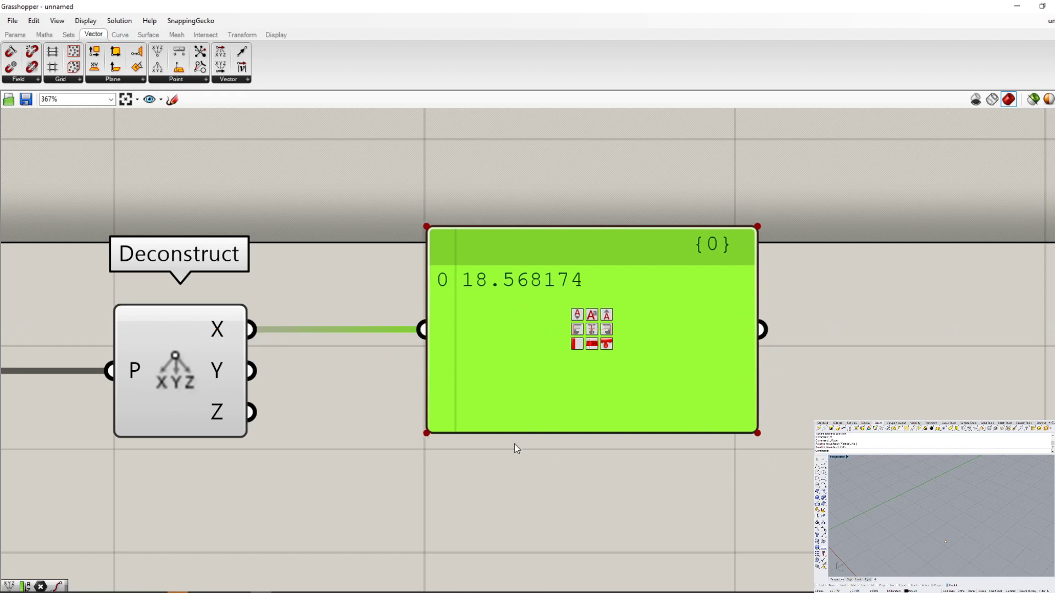
- Switch to Rhino and move the referenced point toward the green axis with the Move command
drag(962, 559, 936, 516)
scroll(936, 516, down, 6)
scroll(927, 535, down, 3)
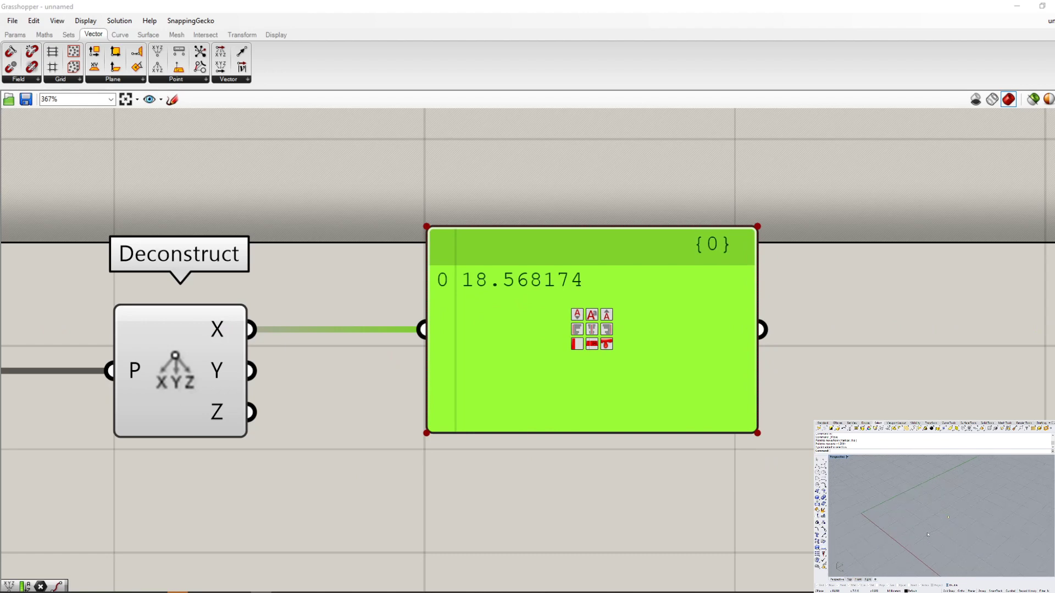
text(M)
key(Return)
click(934, 536)
click(918, 529)
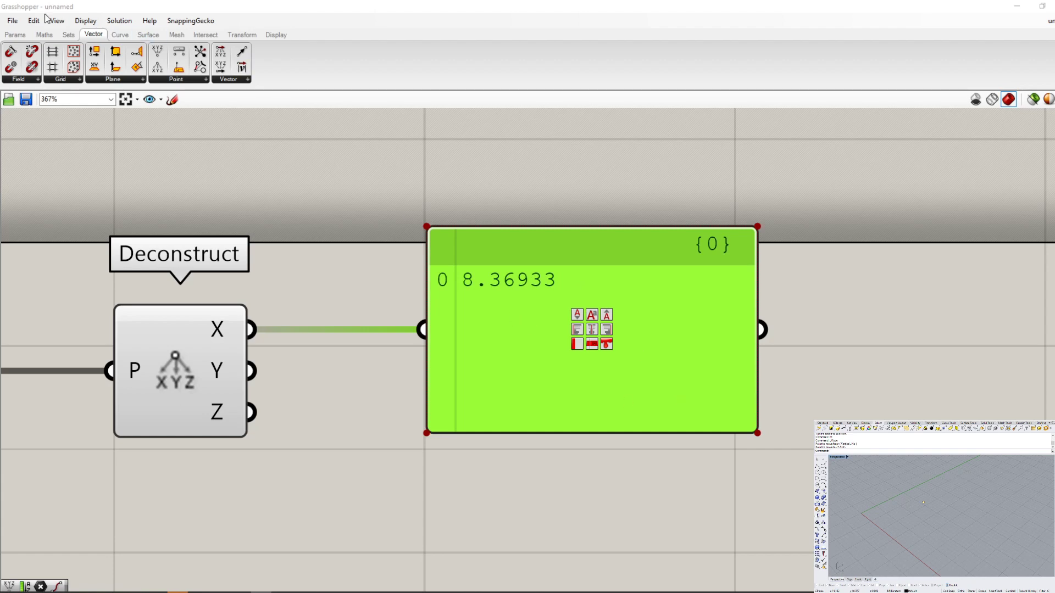
- Return to Grasshopper, add a second Panel, connect Deconstruct's Y output to it, and align it beneath the first Panel
click(15, 35)
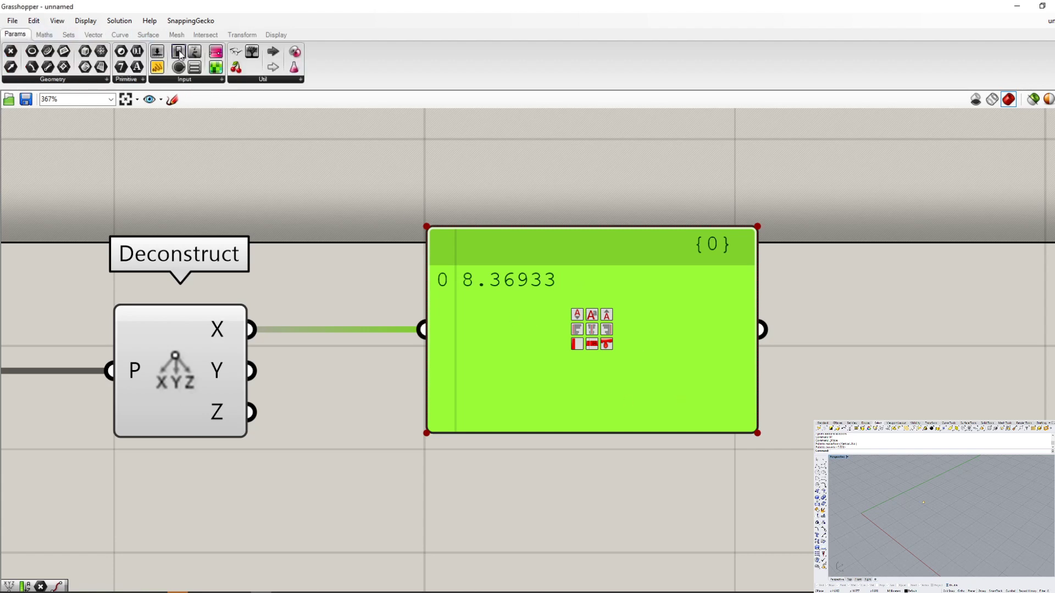
scroll(328, 117, down, 3)
scroll(442, 372, up, 3)
click(454, 370)
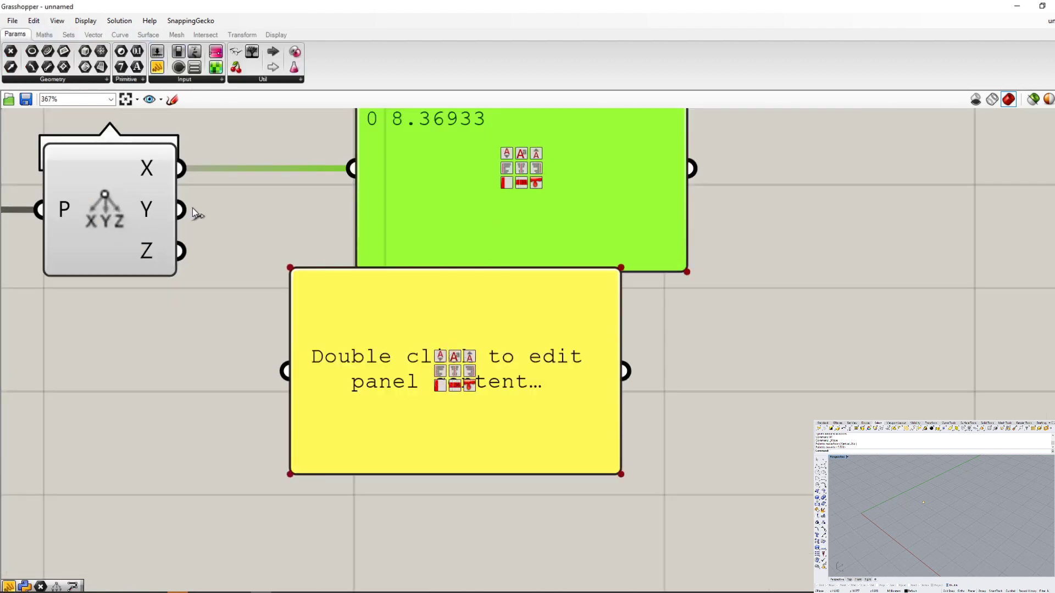
drag(188, 210, 290, 370)
scroll(344, 367, down, 3)
drag(364, 367, 414, 389)
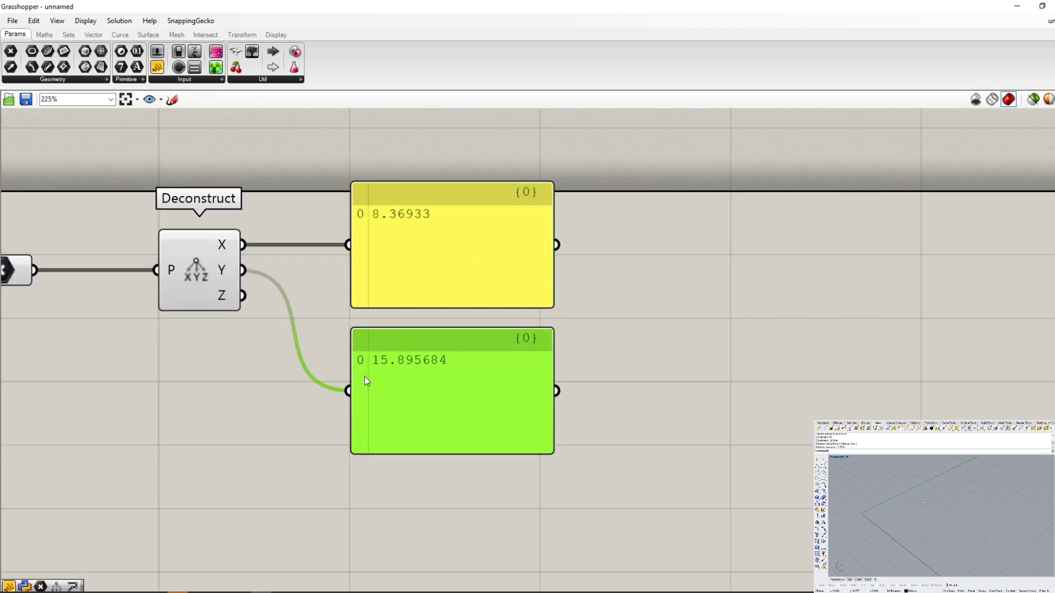
- Switch to Rhino and move the referenced point farther from the origin with the Move command
drag(939, 505, 898, 489)
text(m)
key(Return)
click(922, 500)
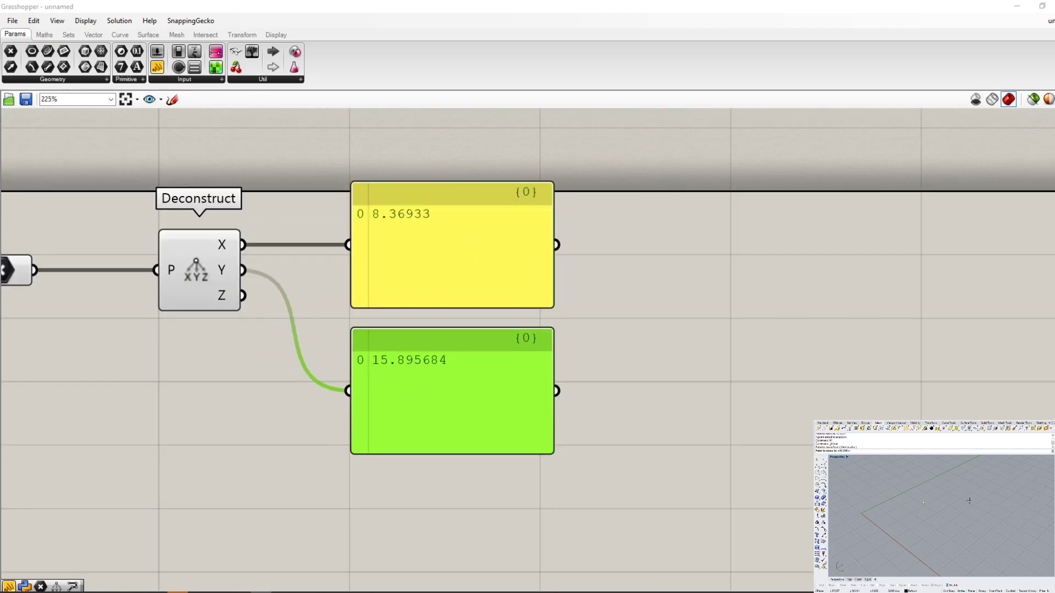
click(958, 510)
text(m)
key(Return)
click(951, 559)
click(1001, 553)
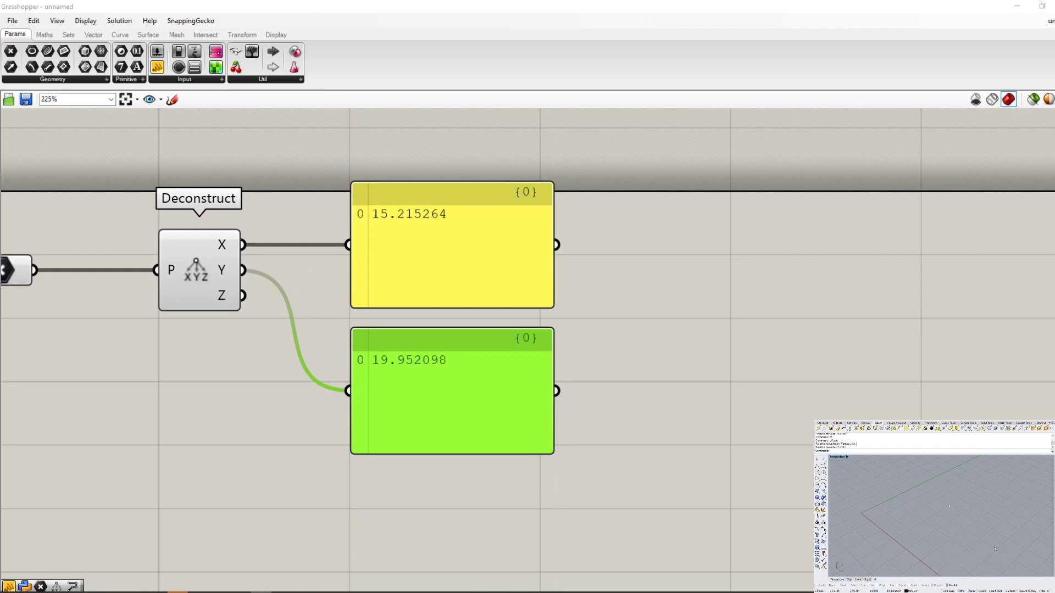
- Examine the Point parameter's options in Grasshopper and trace the data flow from it through Deconstruct to the two Panels
scroll(610, 443, down, 3)
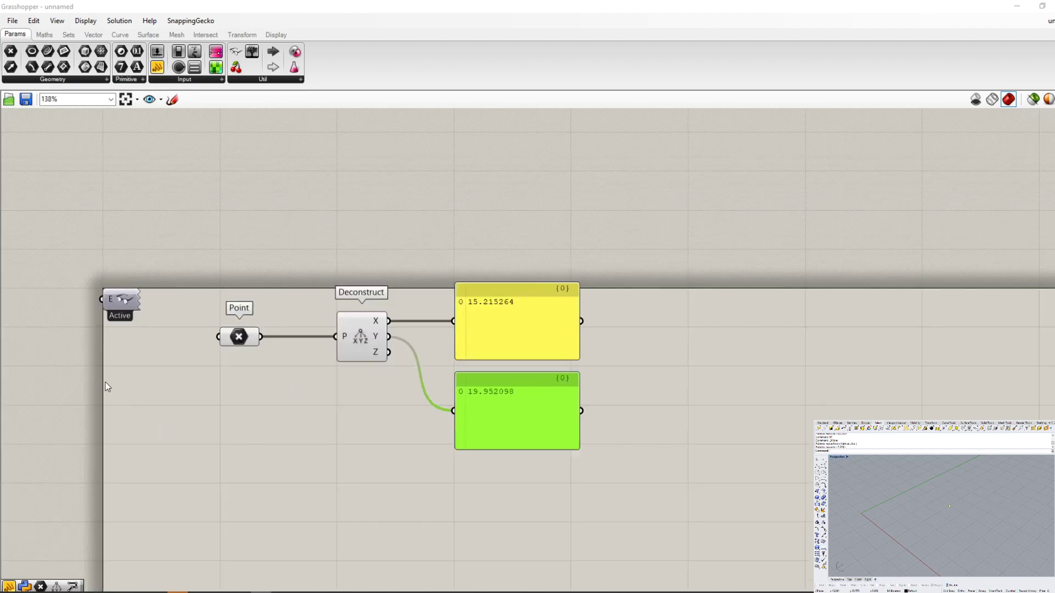
scroll(255, 357, up, 4)
click(231, 307)
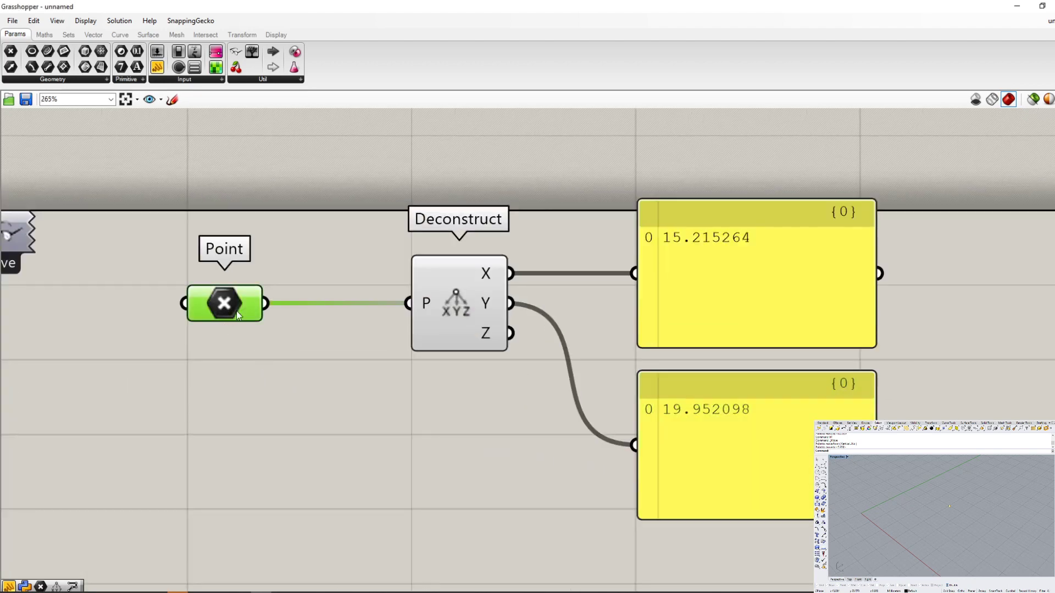
right_click(226, 304)
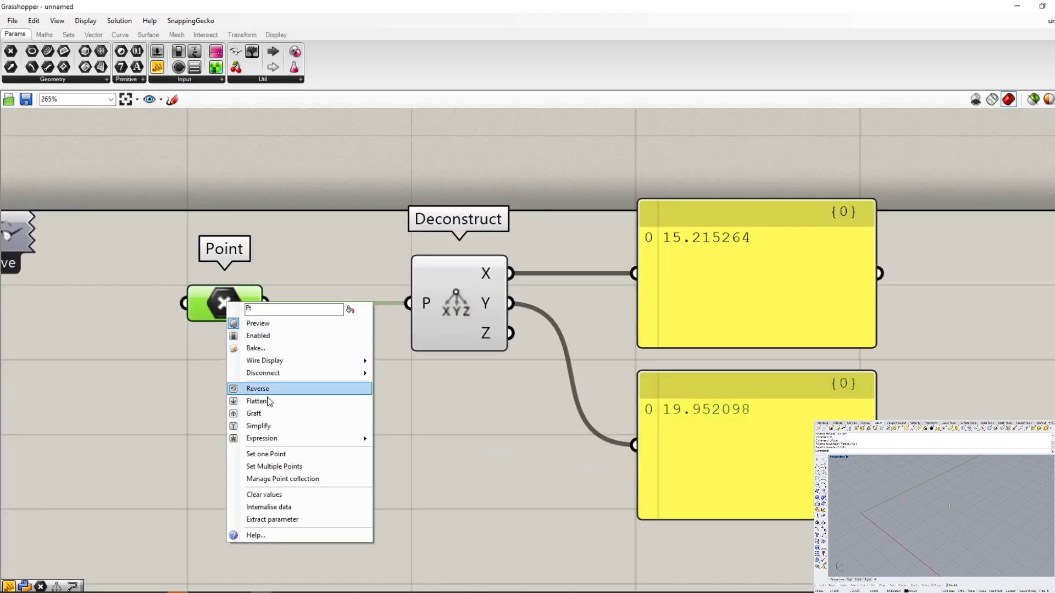
click(159, 313)
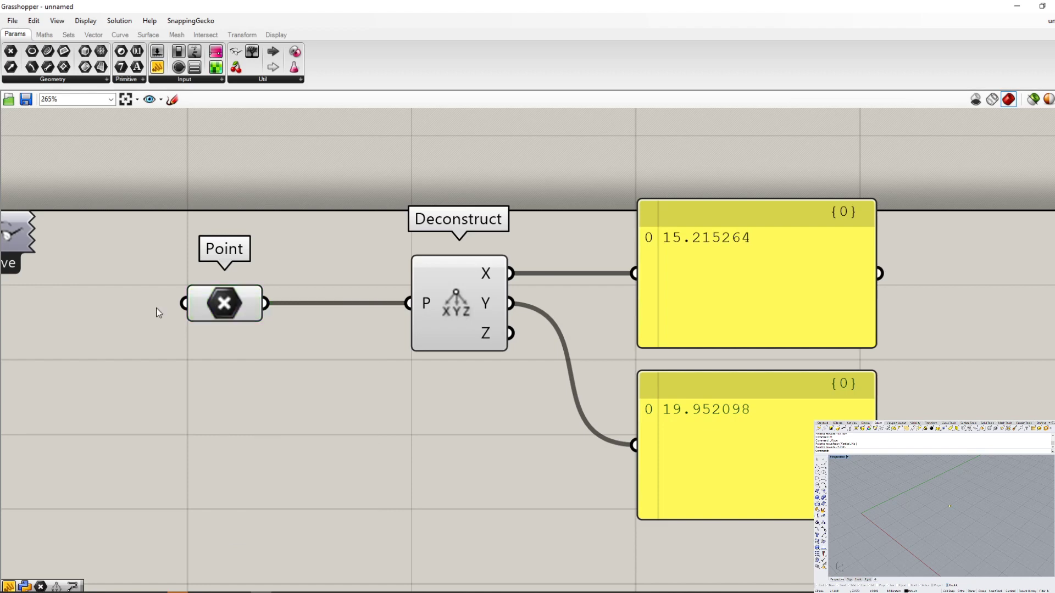
scroll(165, 341, down, 2)
scroll(378, 331, up, 3)
click(388, 303)
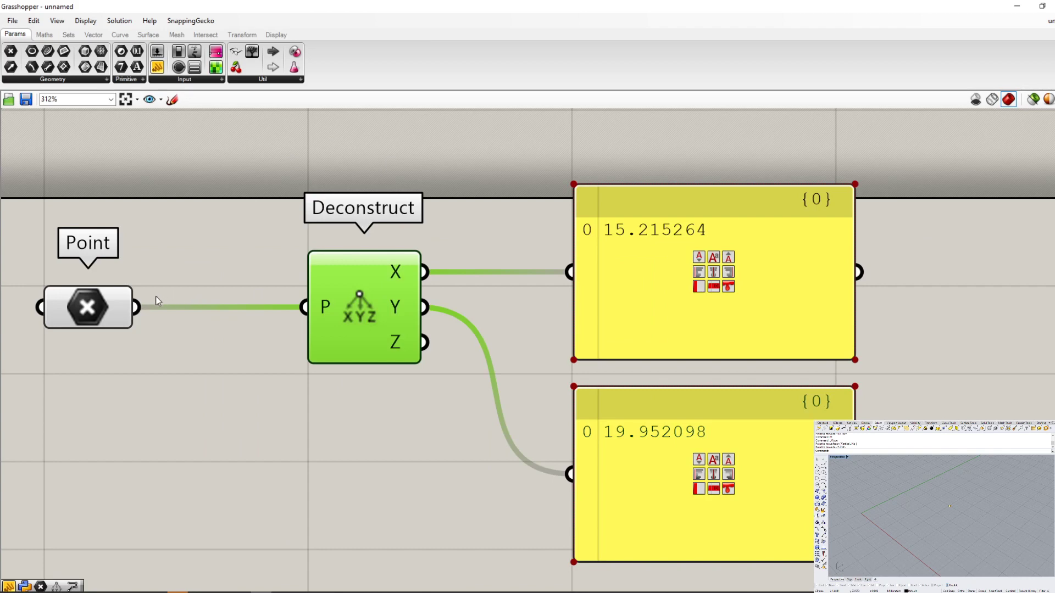
click(88, 308)
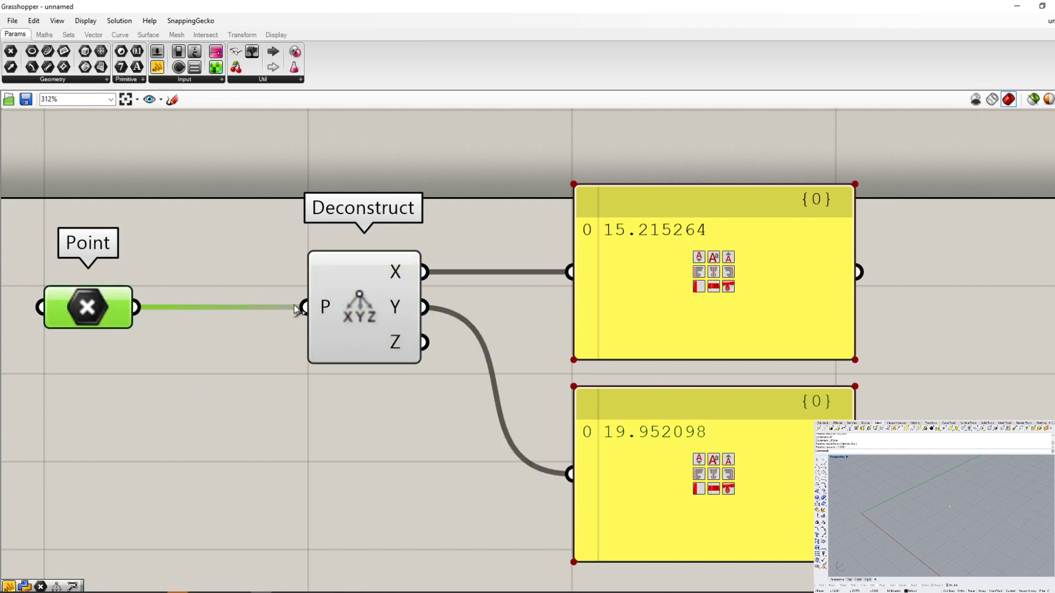
click(222, 365)
scroll(204, 370, down, 3)
scroll(384, 338, up, 3)
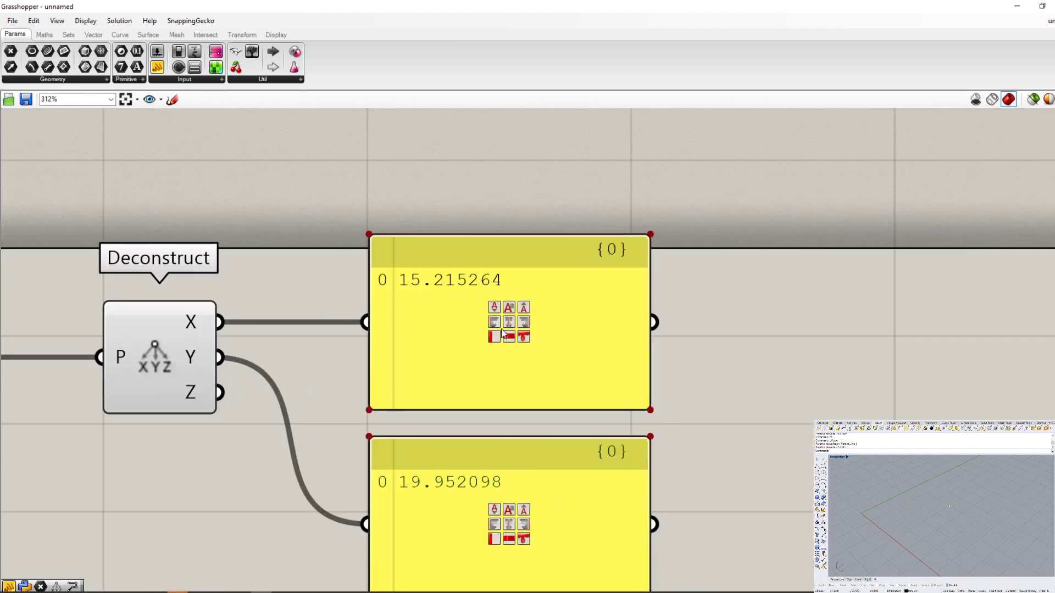
click(441, 330)
click(447, 507)
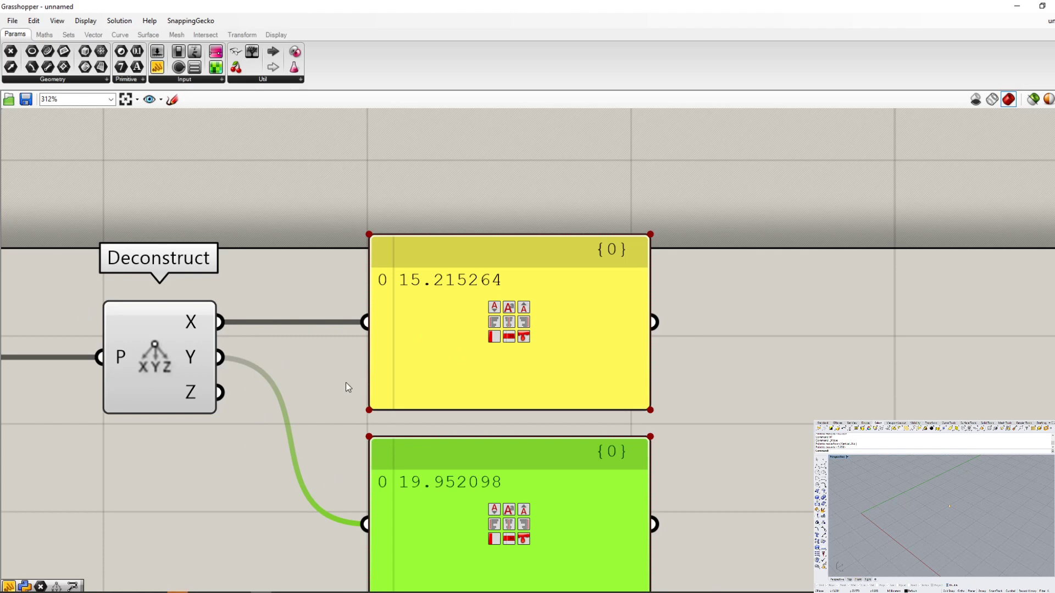
- Disconnect Deconstruct's Y output from the lower Panel, and connect it to that Panel again
scroll(439, 397, down, 2)
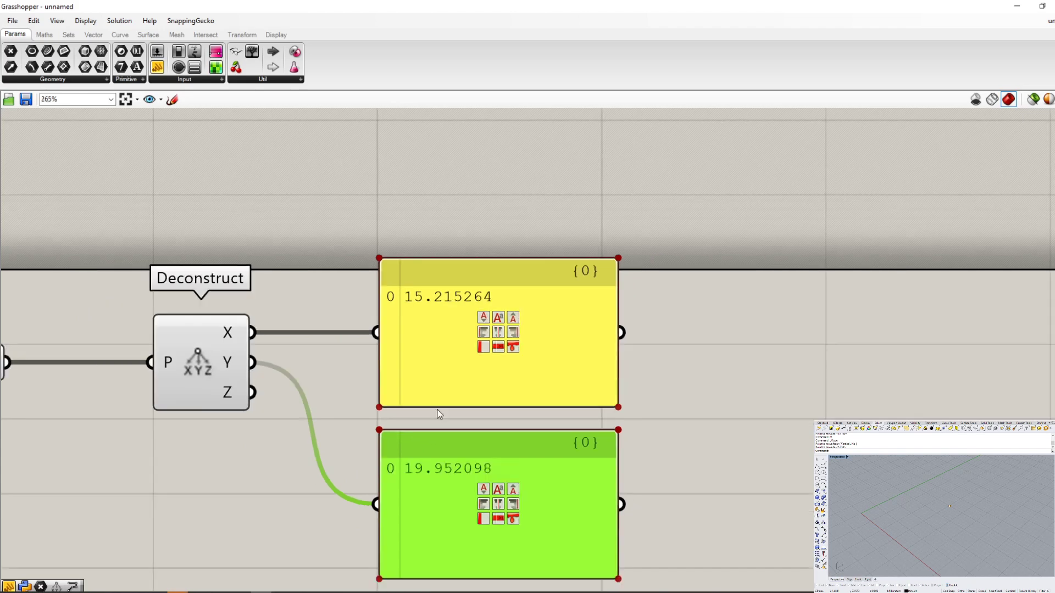
scroll(337, 504, up, 2)
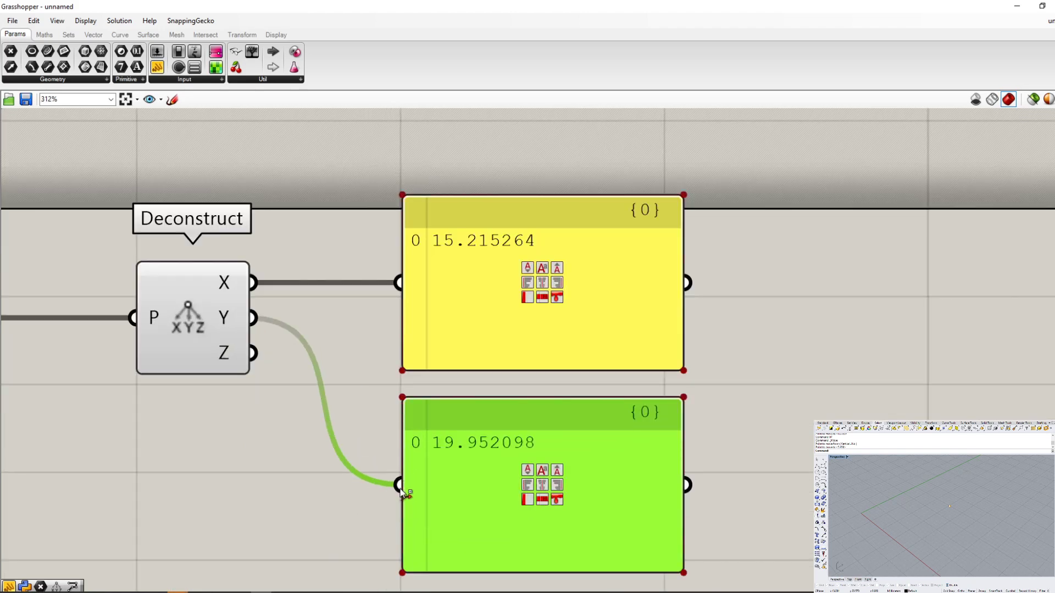
drag(402, 490, 269, 309)
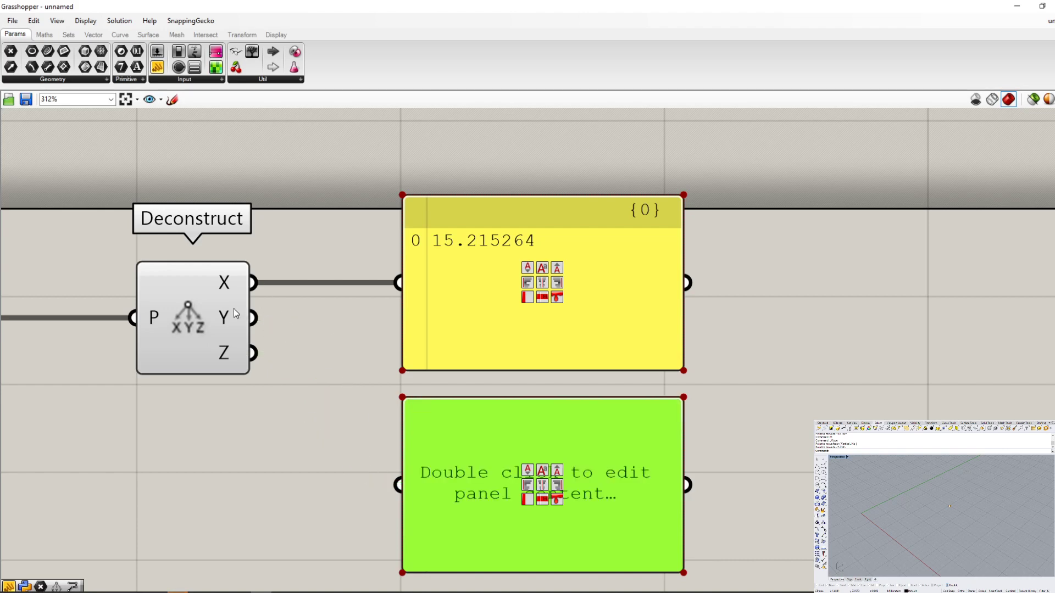
drag(255, 335, 377, 484)
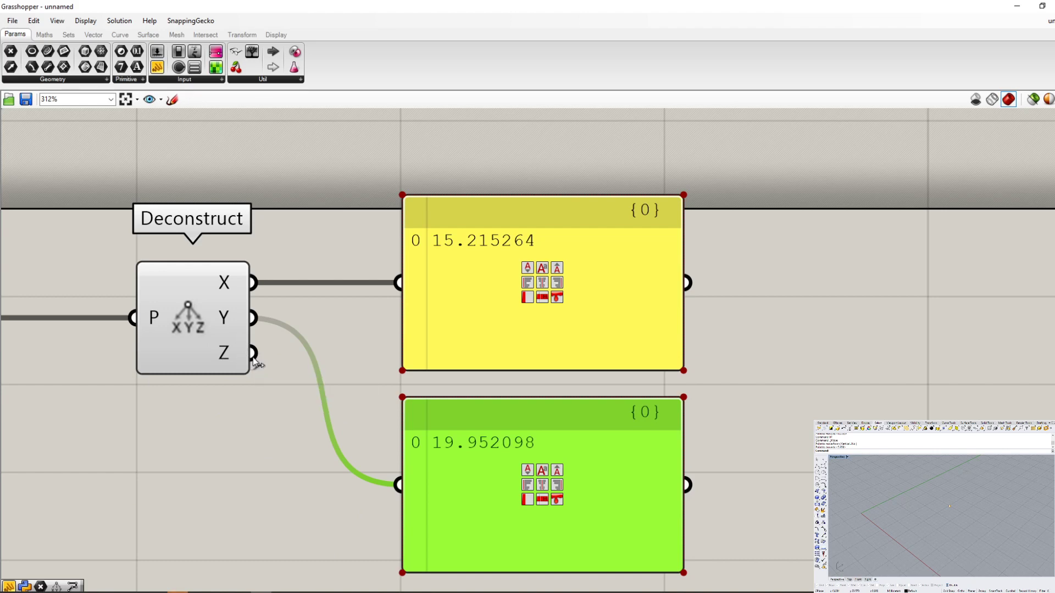
- Replace the lower Panel's Y connection with Deconstruct's Z output, and disconnect Z from that Panel again
drag(253, 357, 396, 486)
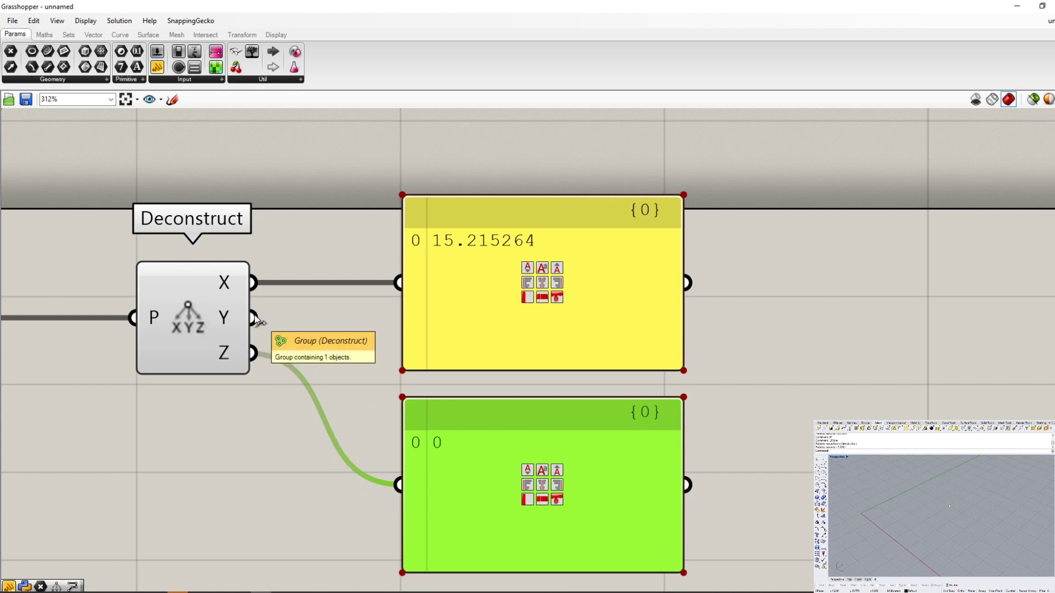
drag(255, 318, 294, 331)
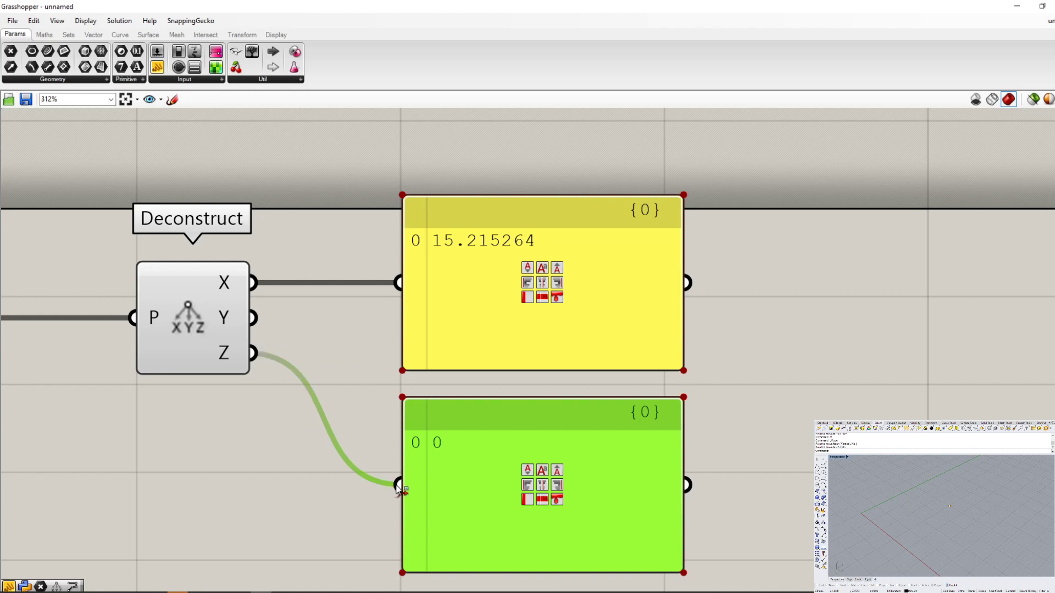
drag(255, 354, 400, 488)
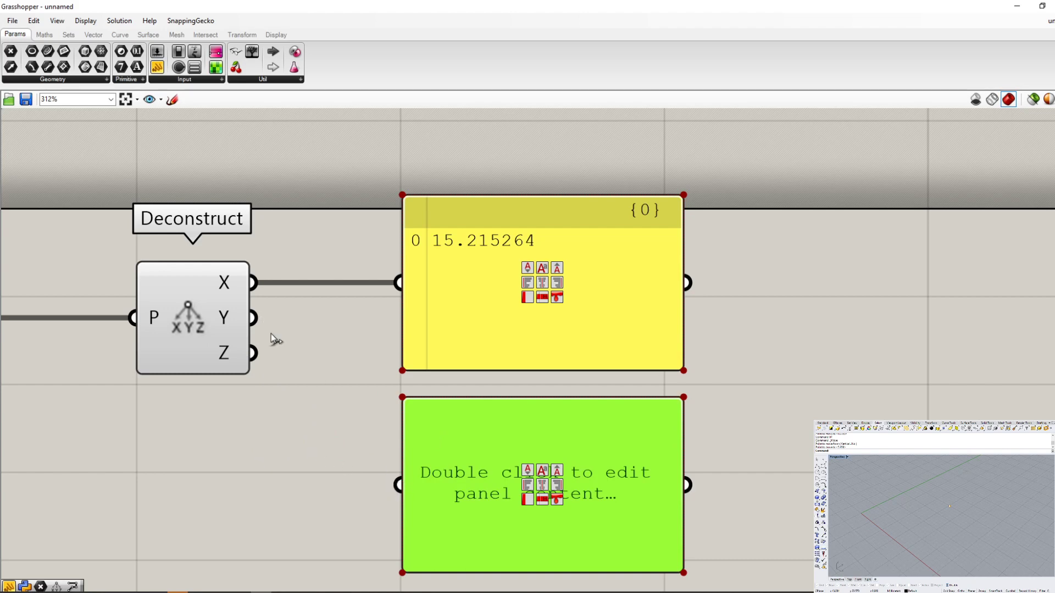
- Connect both the Y and Z outputs of Deconstruct to the lower Panel and deselect the Panel
drag(252, 317, 262, 364)
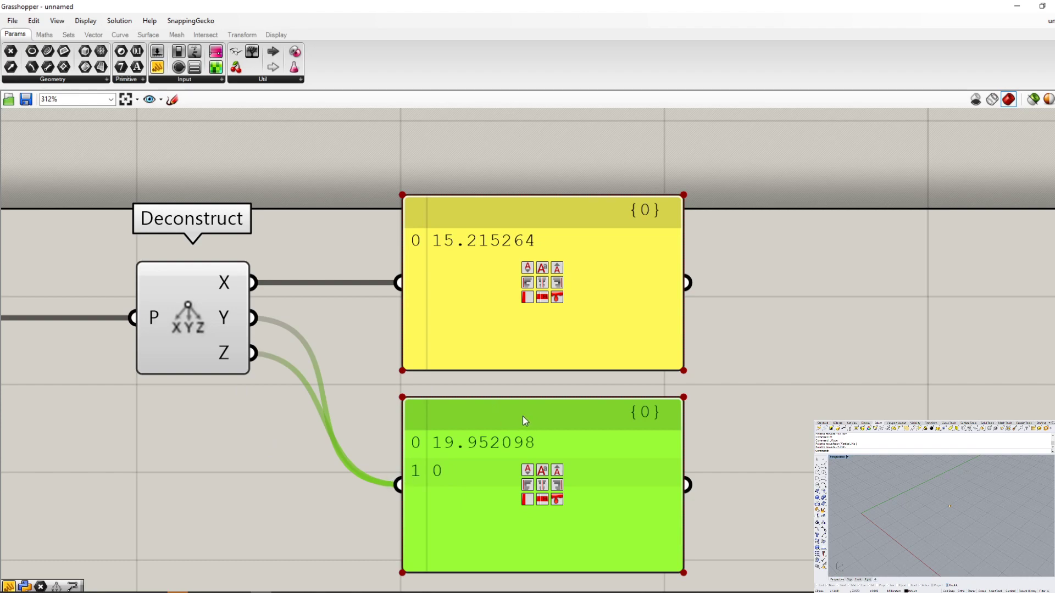
scroll(523, 417, down, 3)
scroll(521, 453, up, 1)
scroll(446, 439, up, 3)
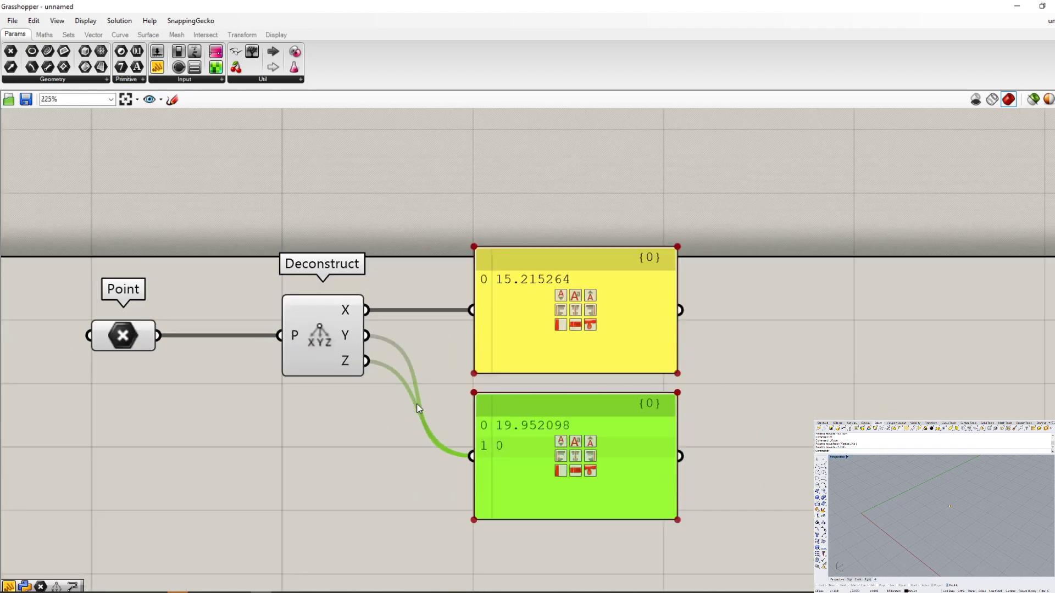
click(407, 514)
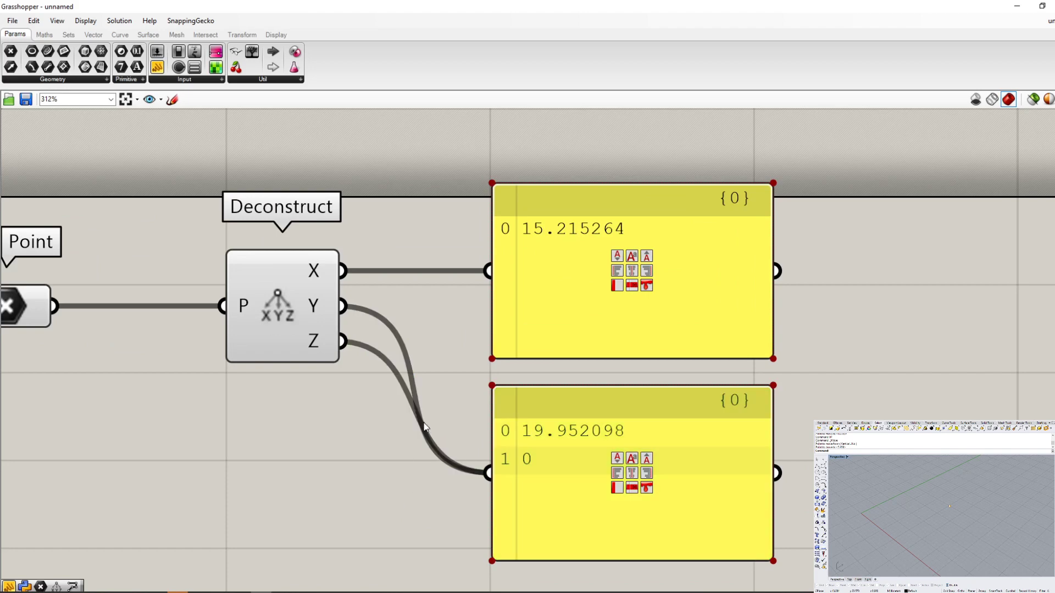
- Clear all connections between Deconstruct and the Panels, and rewire X to the upper Panel and Y to the lower one
key(ctrl+z)
key(ctrl+z)
ctrl+drag(479, 271, 336, 271)
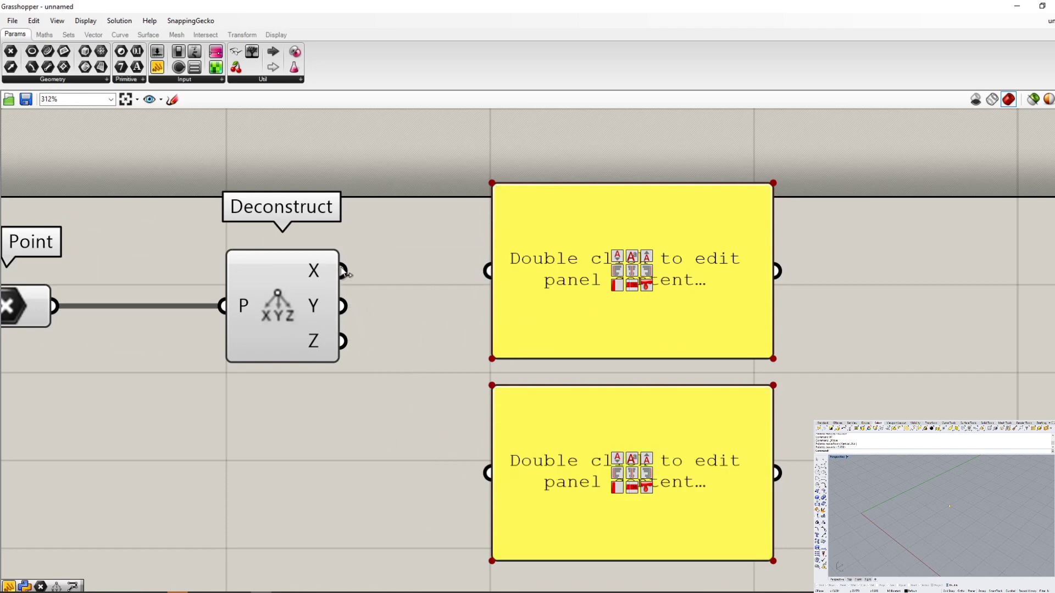
drag(344, 274, 484, 275)
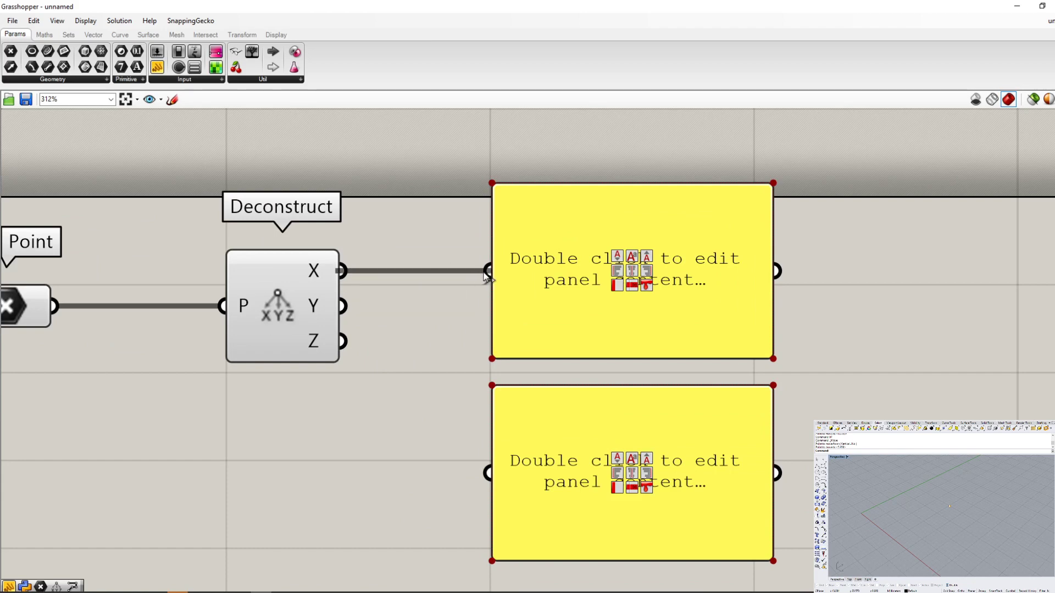
drag(489, 473, 355, 317)
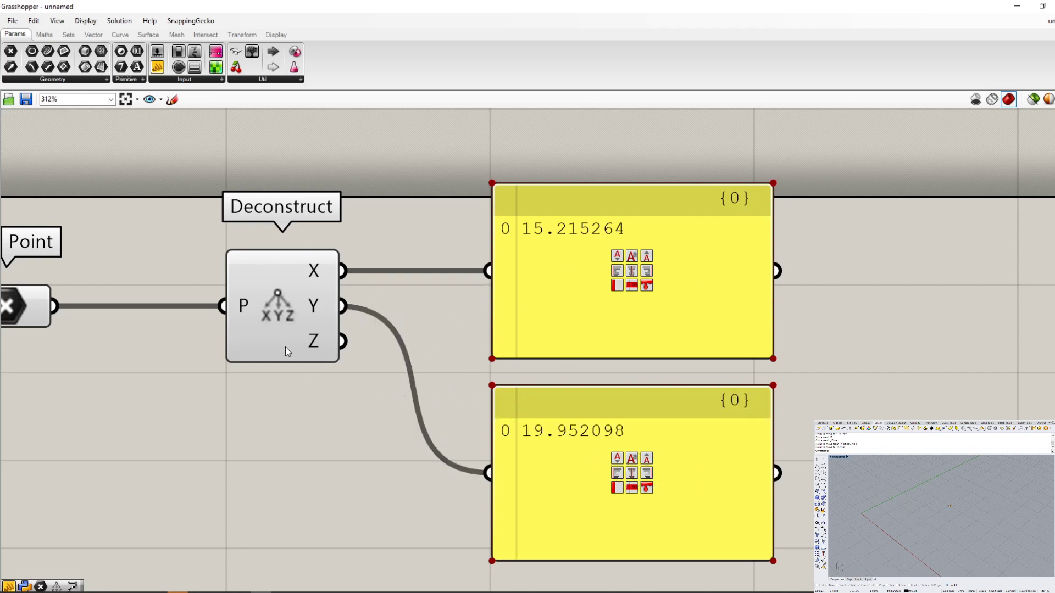
- Add Deconstruct's Z output as an additional source to both Panels, keeping their existing connections
drag(344, 340, 487, 473)
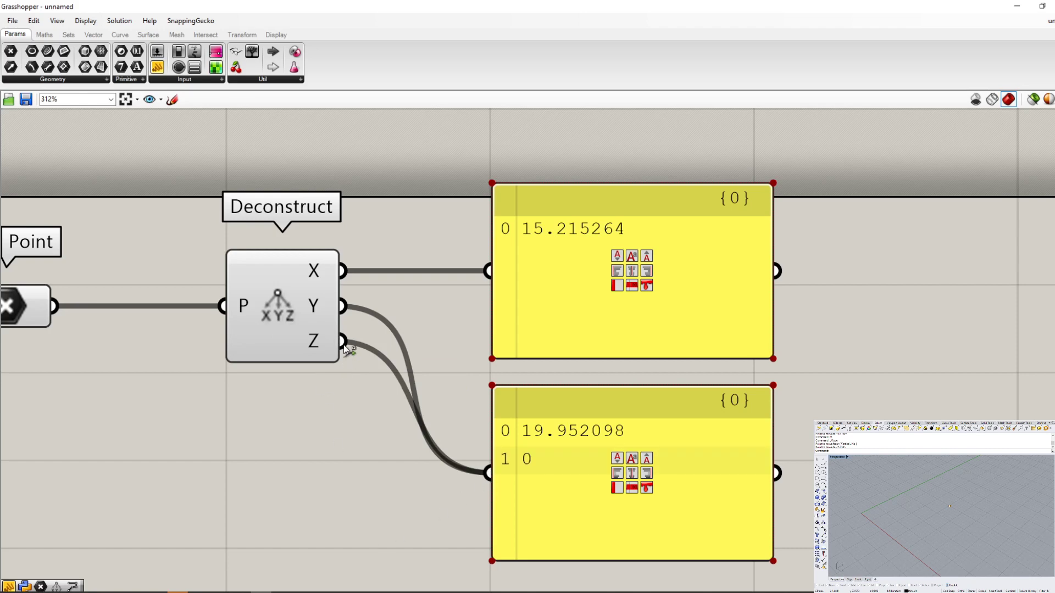
shift+drag(342, 342, 481, 279)
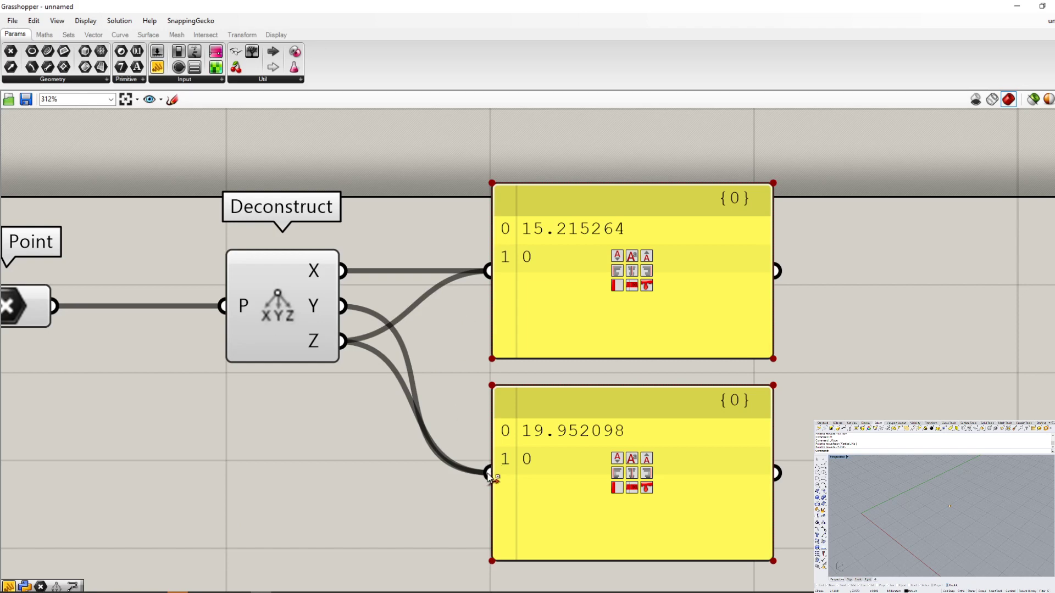
- Disconnect Deconstruct's Y and Z outputs from the lower Panel and its X and Z outputs from the upper Panel
ctrl+drag(487, 477, 346, 306)
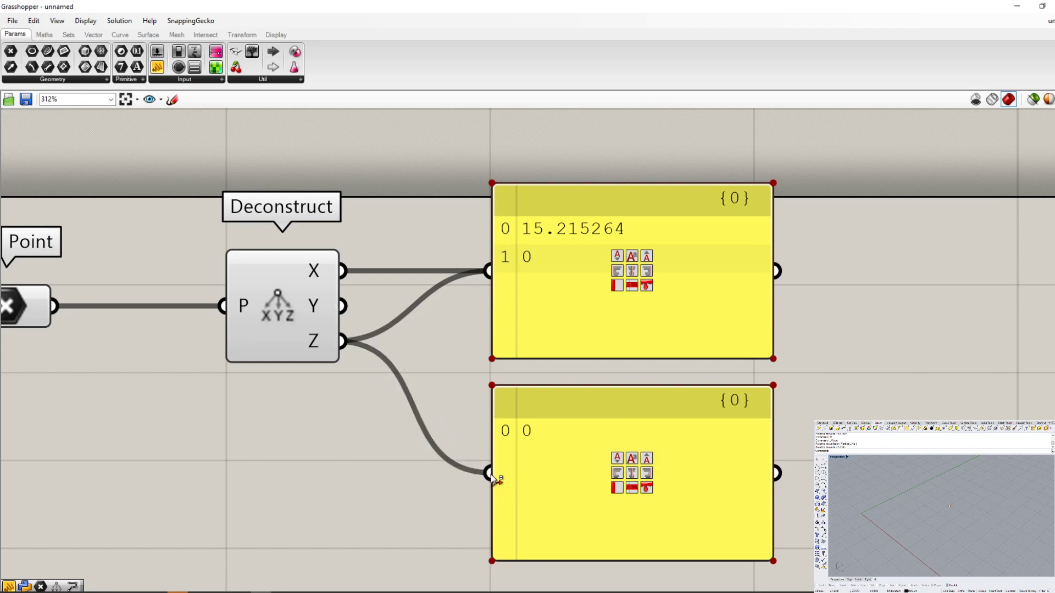
ctrl+drag(492, 478, 343, 341)
ctrl+drag(489, 272, 341, 258)
ctrl+drag(488, 271, 357, 356)
- Connect Deconstruct's X output to the upper Panel and its Y output to the lower Panel
drag(342, 271, 489, 271)
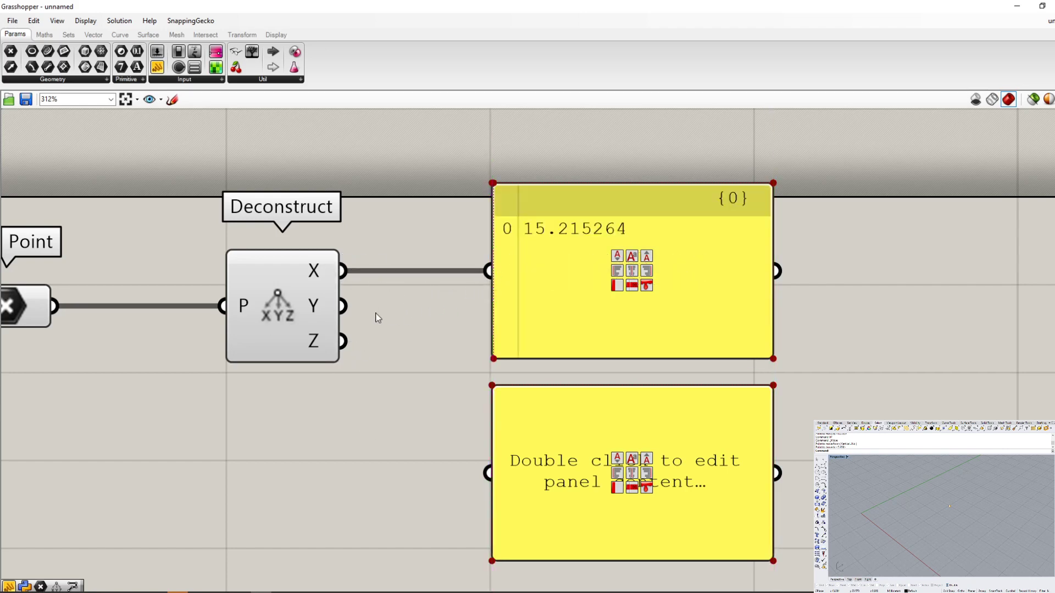
drag(343, 306, 489, 473)
scroll(476, 390, down, 2)
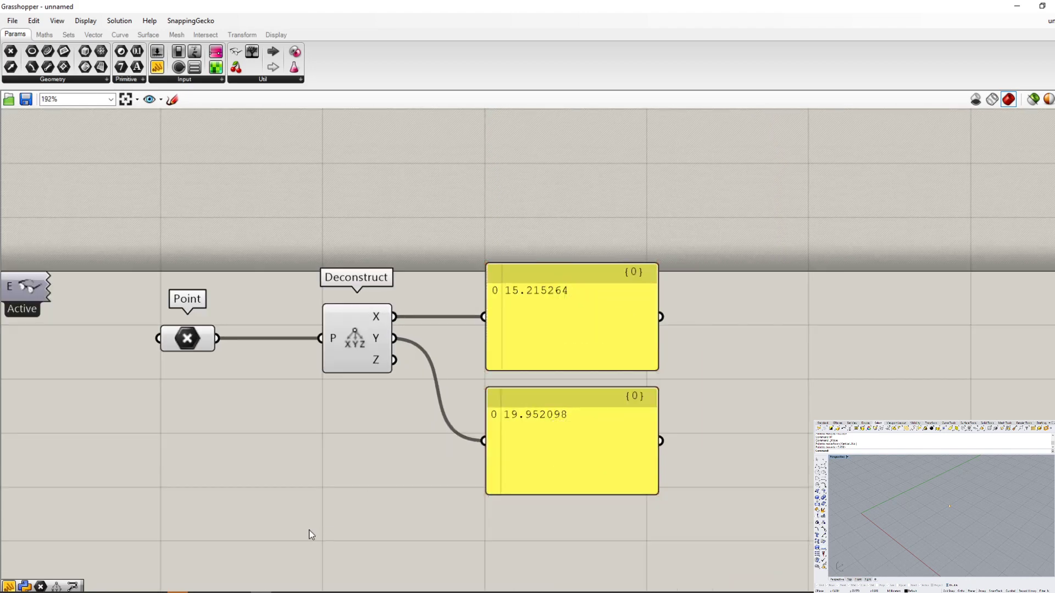
- Examine the Disconnect option of Deconstruct's X output and the options offered at the upper Panel's input, without applying any
scroll(477, 394, up, 2)
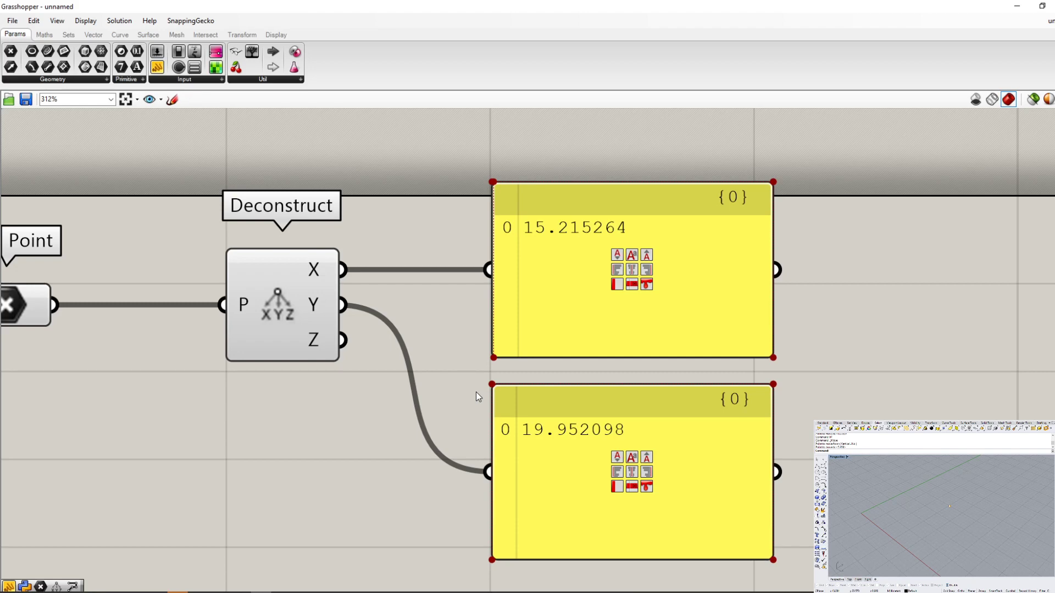
right_click(314, 269)
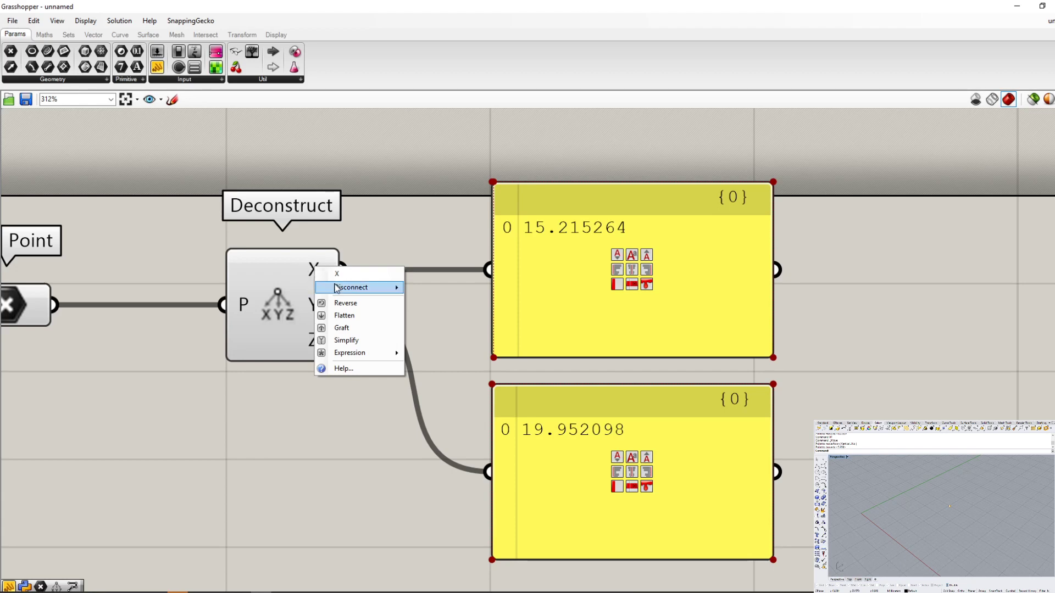
mouse_move(341, 294)
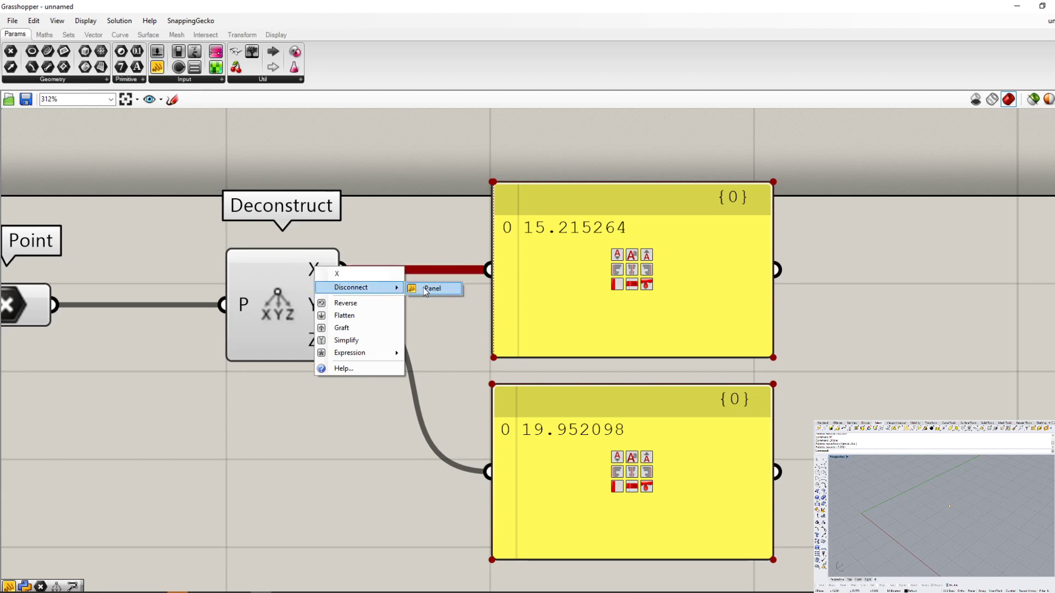
click(438, 317)
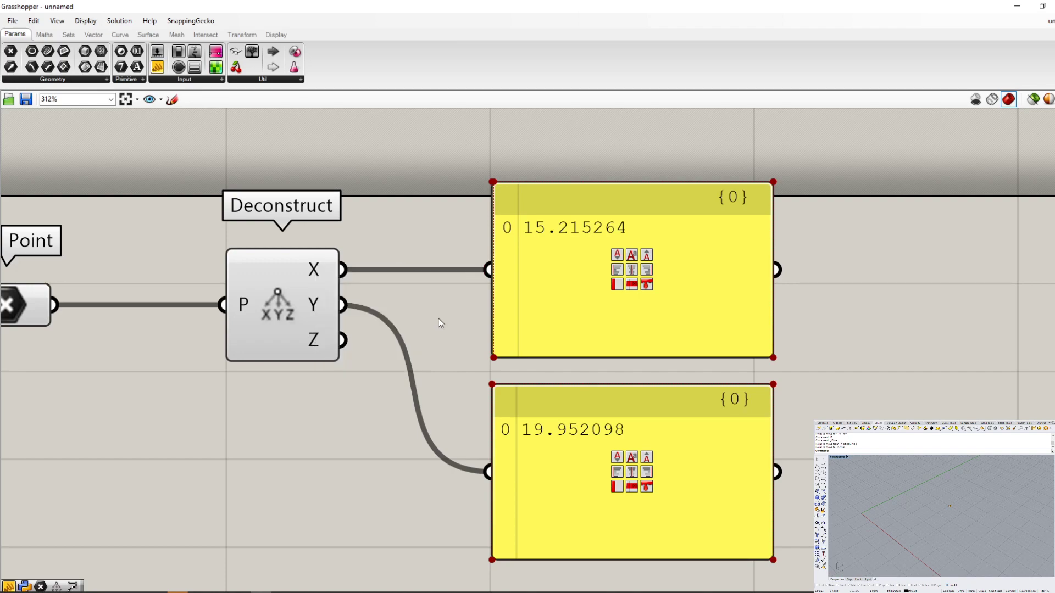
right_click(501, 270)
right_click(489, 267)
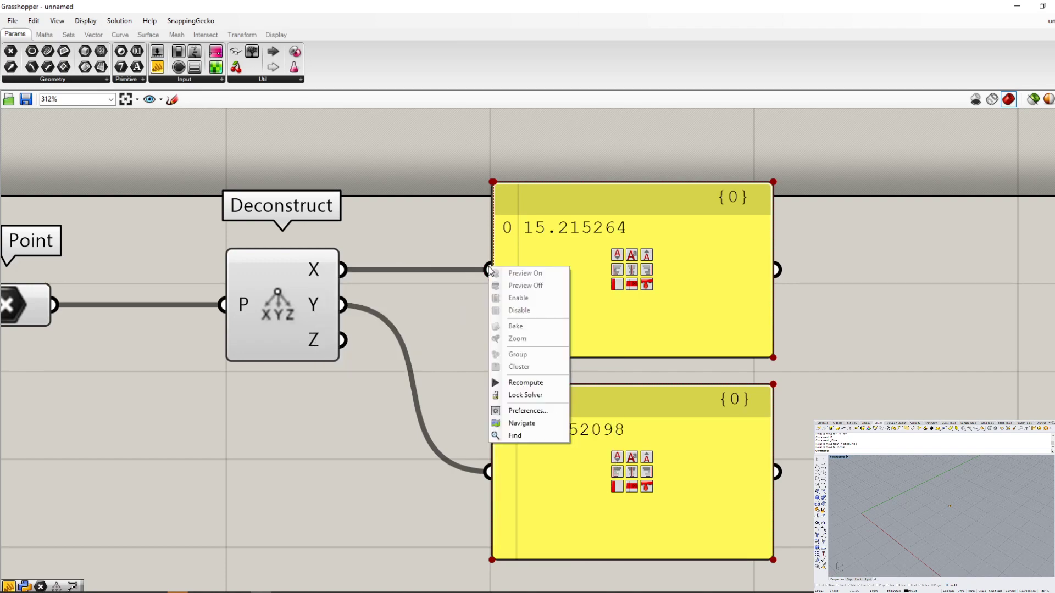
click(461, 301)
- Disconnect the Point parameter from Deconstruct's P input with the Disconnect option, and undo the disconnection
right_drag(286, 335, 395, 407)
scroll(395, 408, down, 2)
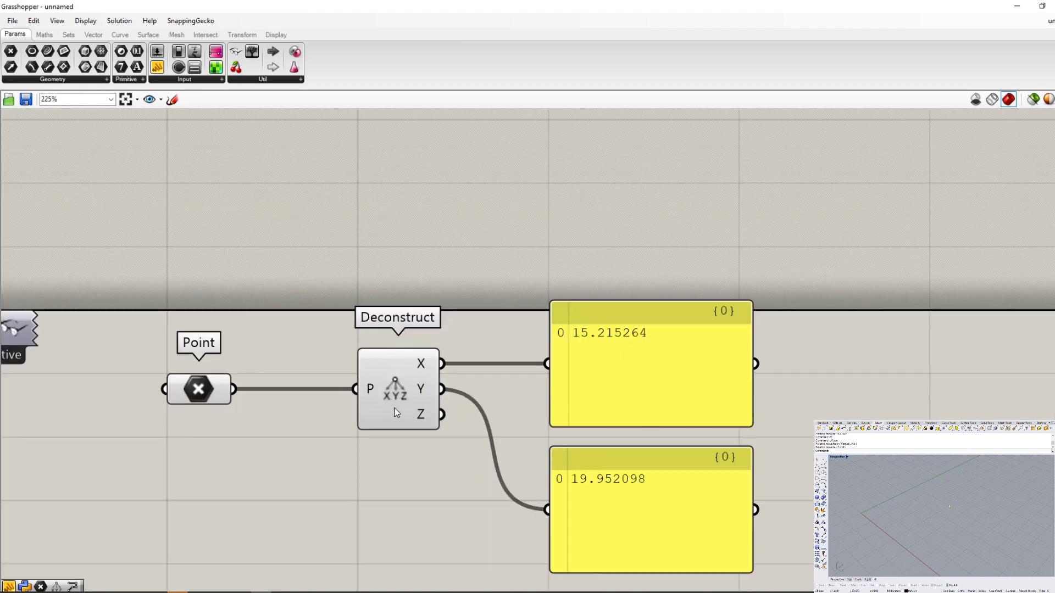
scroll(395, 408, up, 1)
click(378, 348)
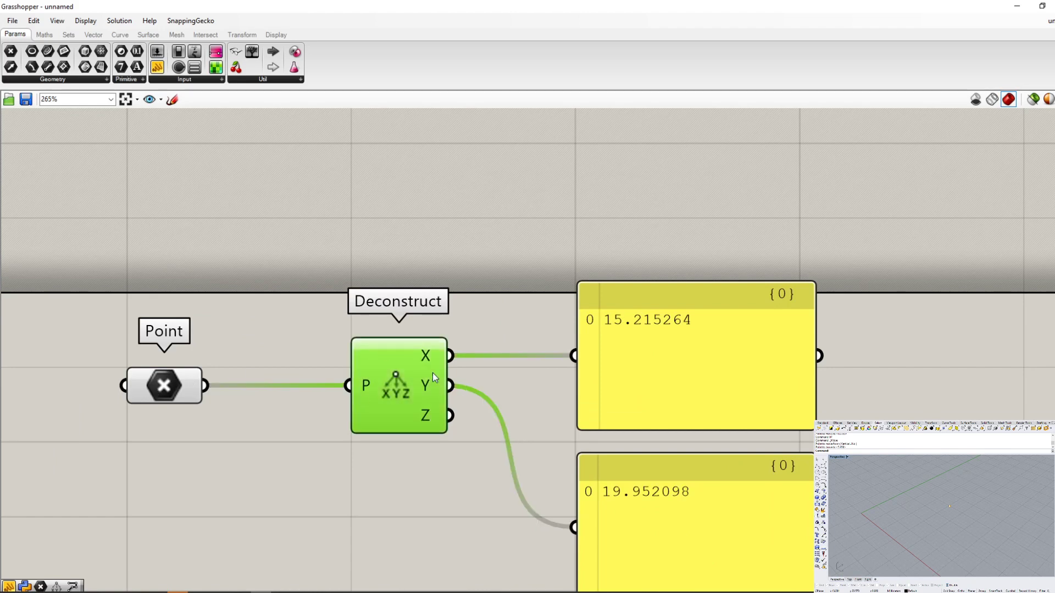
right_click(365, 383)
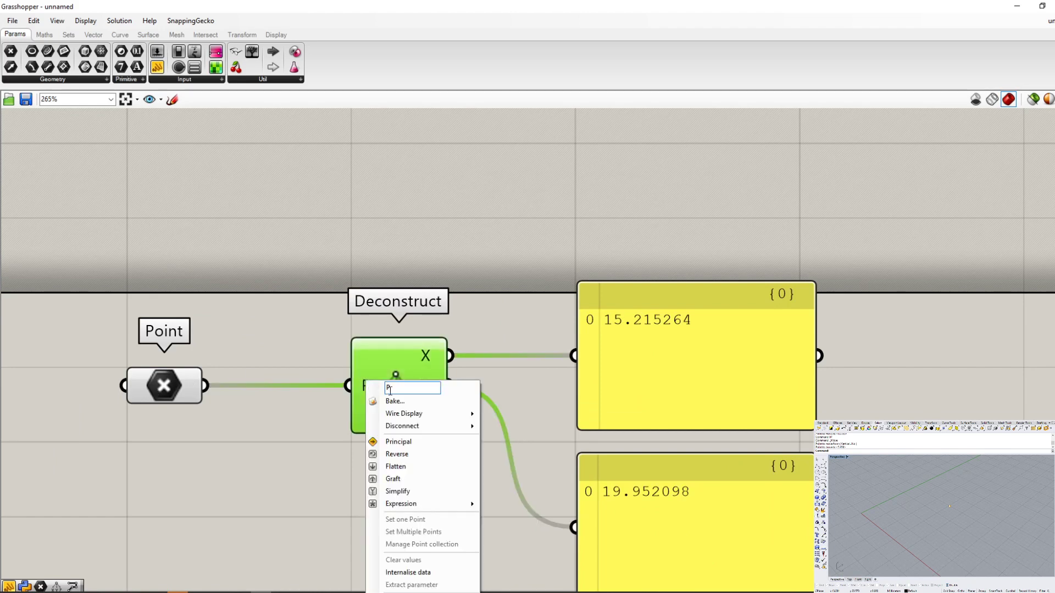
mouse_move(397, 426)
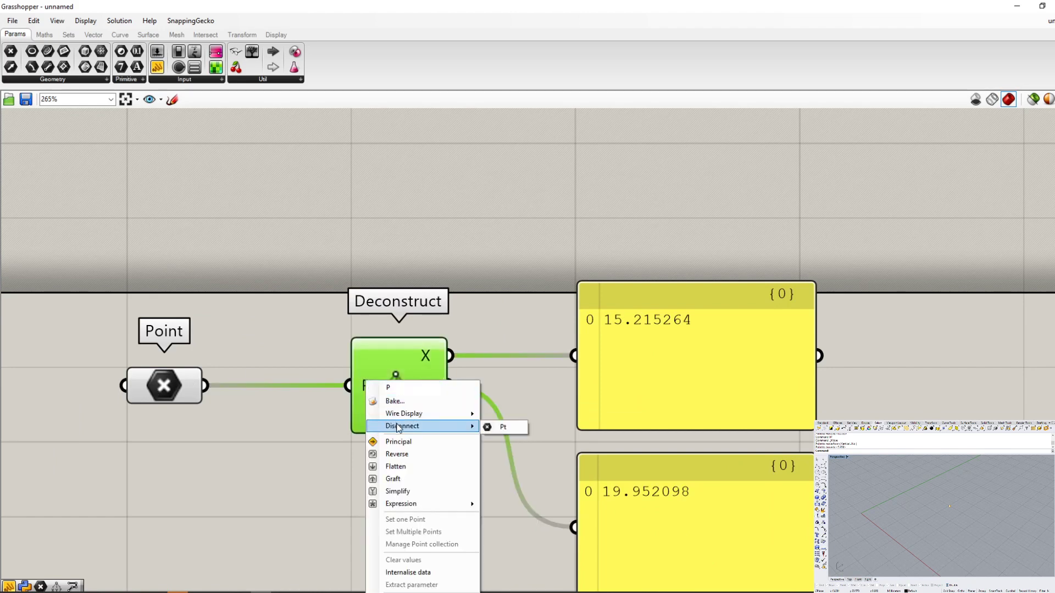
click(494, 427)
mouse_move(261, 592)
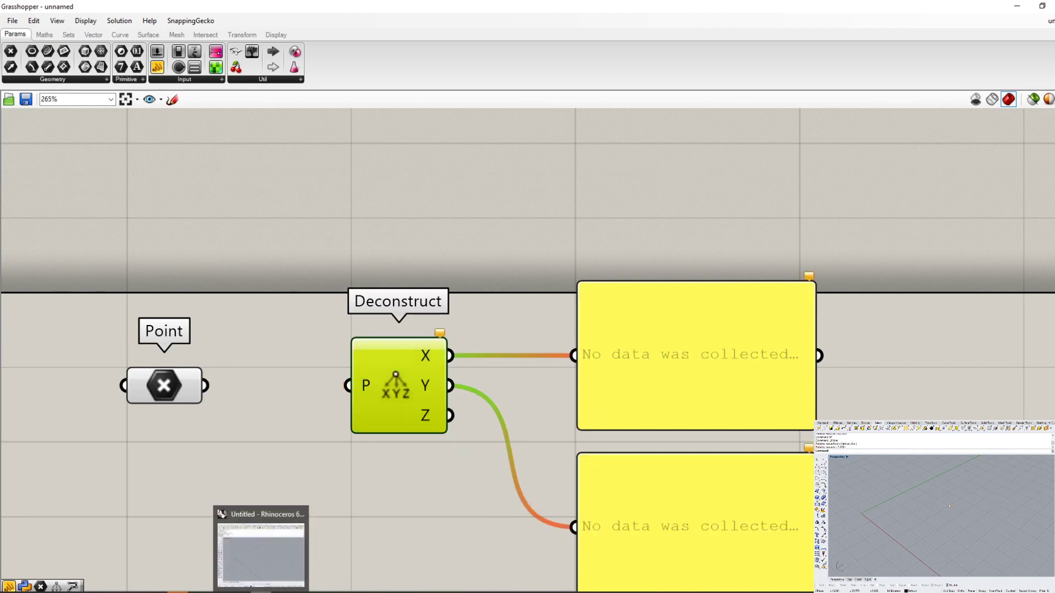
click(379, 462)
key(ctrl+z)
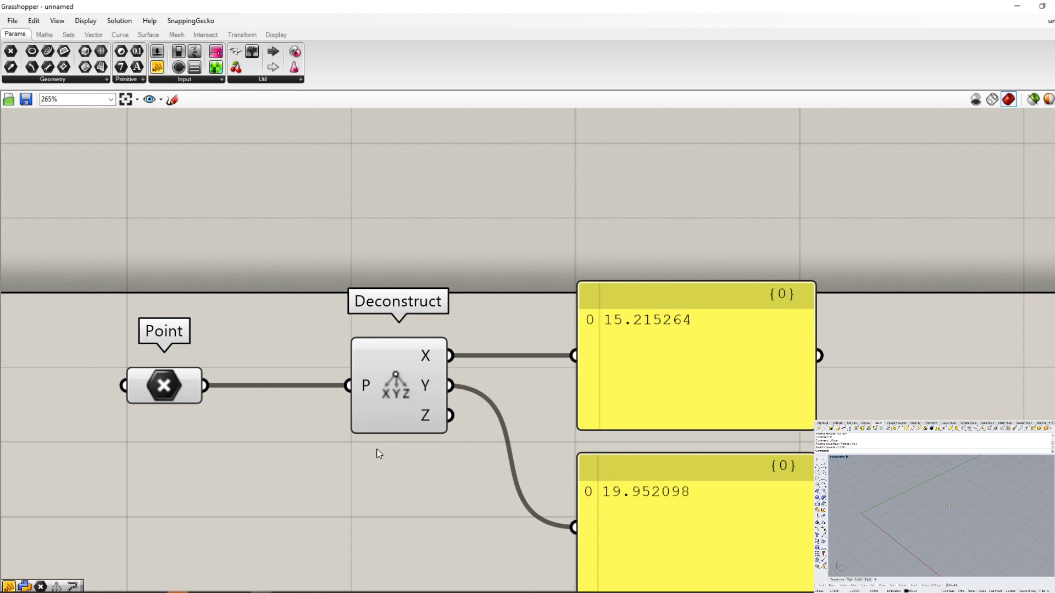
- Add a second, empty Point parameter below the first one and look through its options for setting points
scroll(361, 497, down, 3)
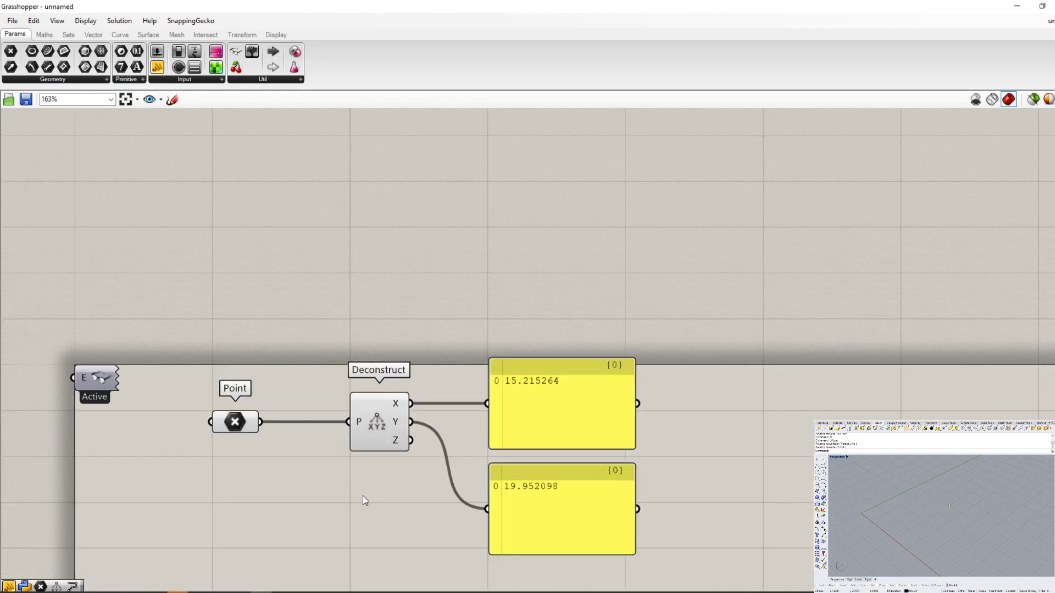
scroll(458, 456, down, 2)
scroll(479, 493, up, 3)
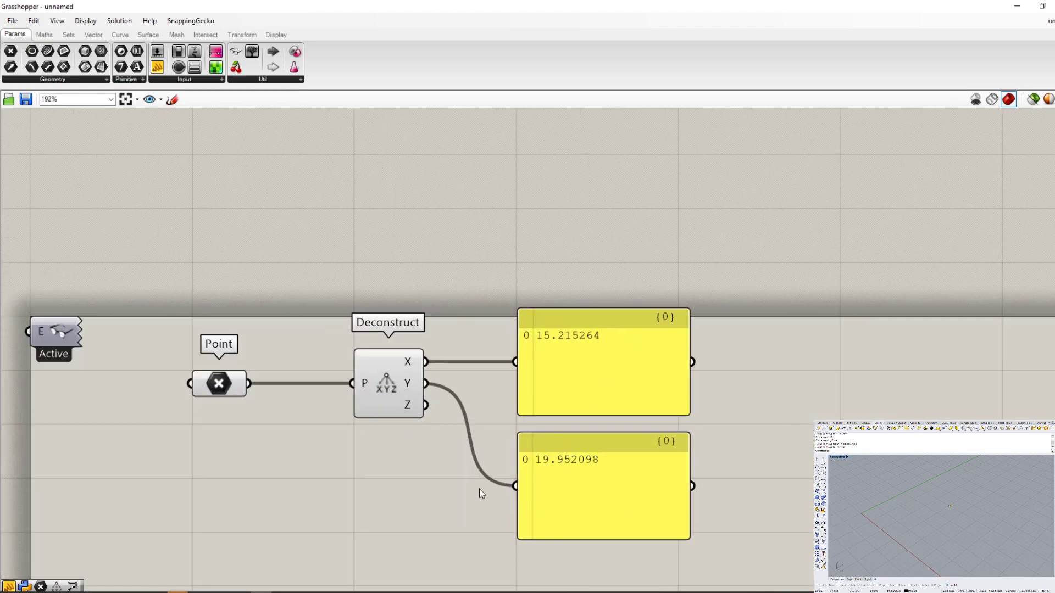
scroll(479, 493, down, 3)
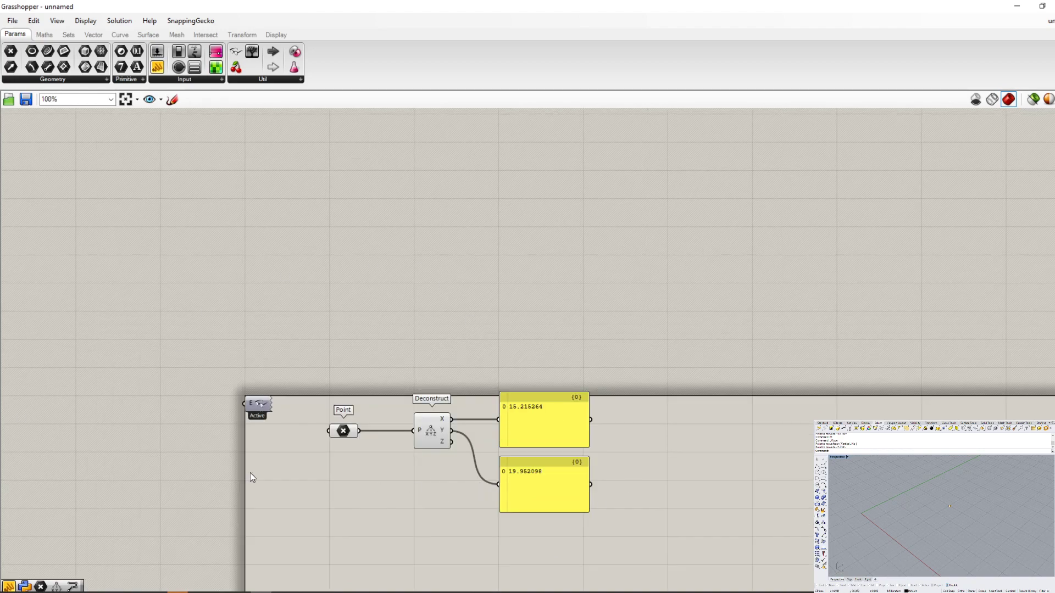
scroll(337, 480, up, 4)
scroll(308, 436, down, 3)
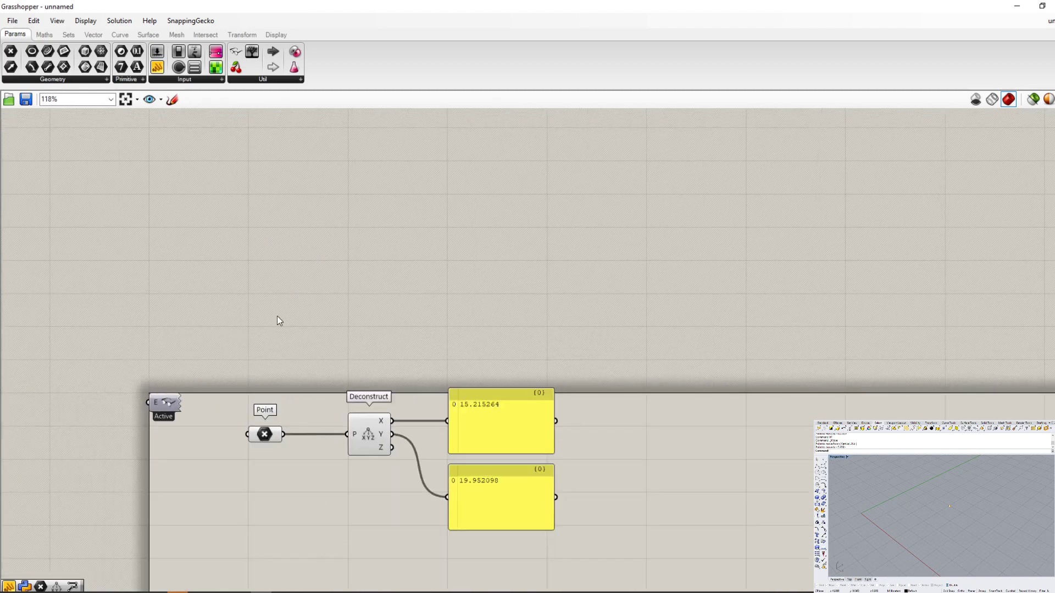
scroll(277, 317, down, 1)
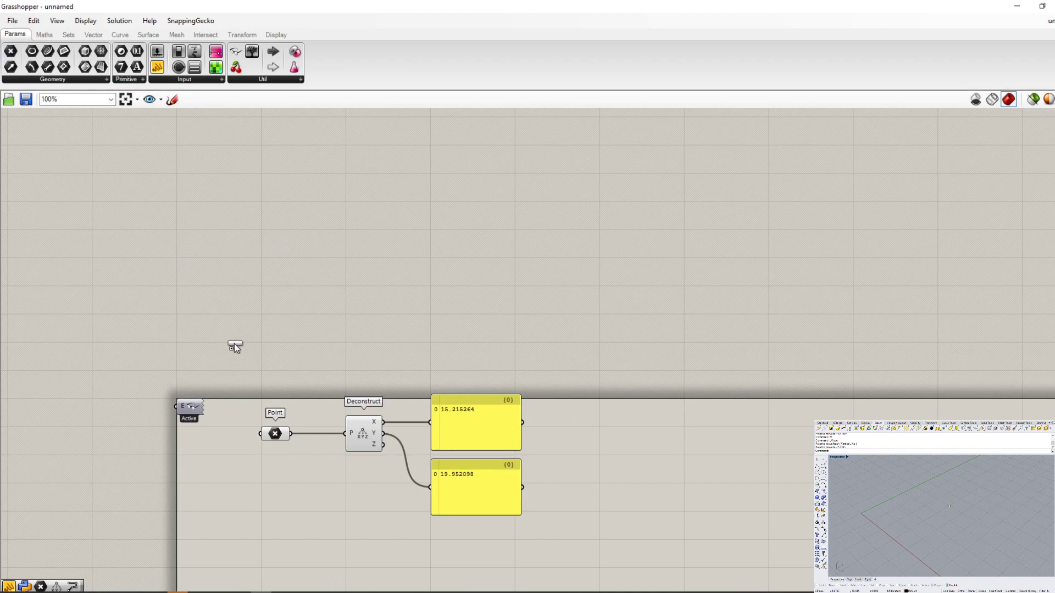
scroll(301, 517, down, 1)
scroll(279, 493, up, 6)
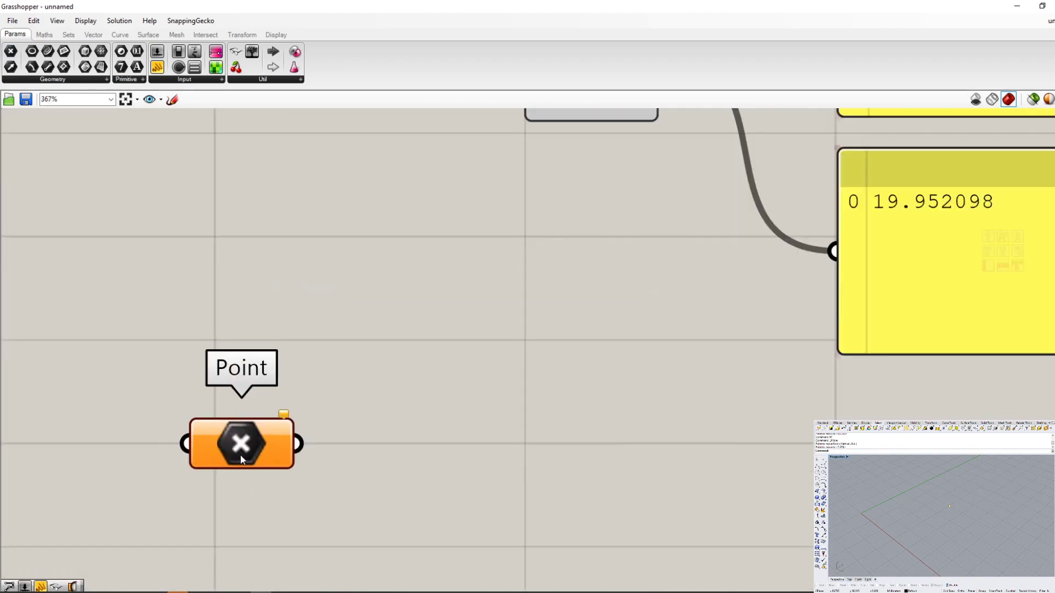
scroll(240, 454, up, 1)
drag(262, 486, 265, 477)
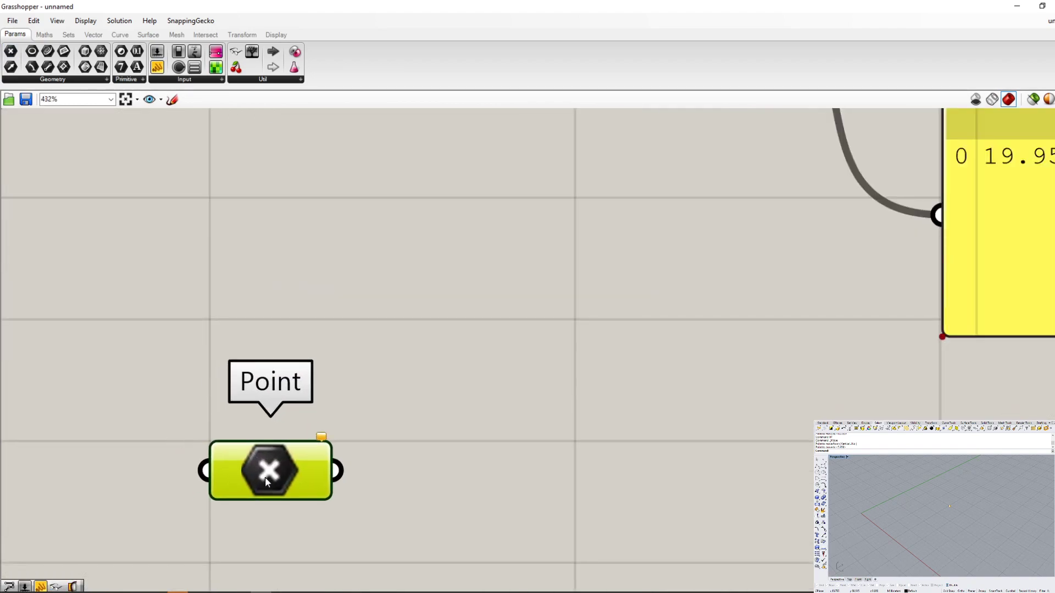
right_click(265, 476)
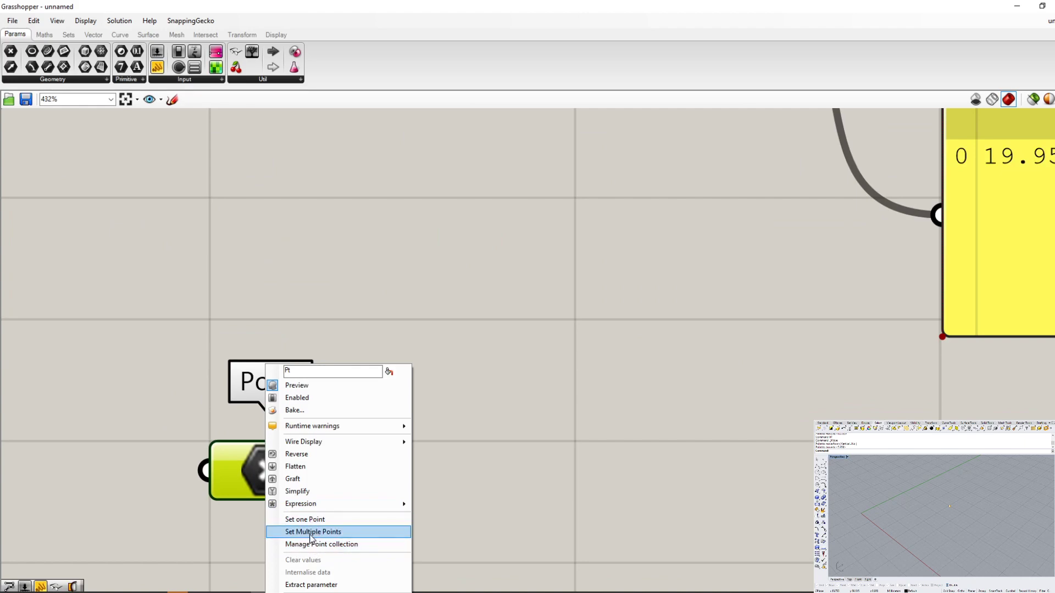
click(388, 285)
- Place eight scattered points on the ground plane in the Rhino viewport with the Point command
scroll(480, 404, down, 6)
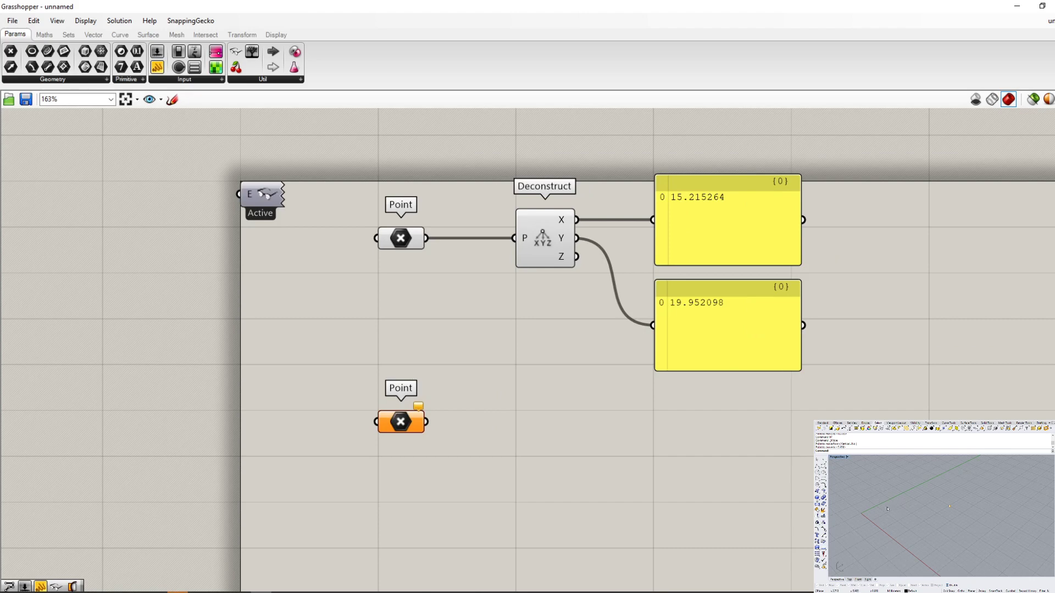
click(932, 545)
text(Point)
key(Return)
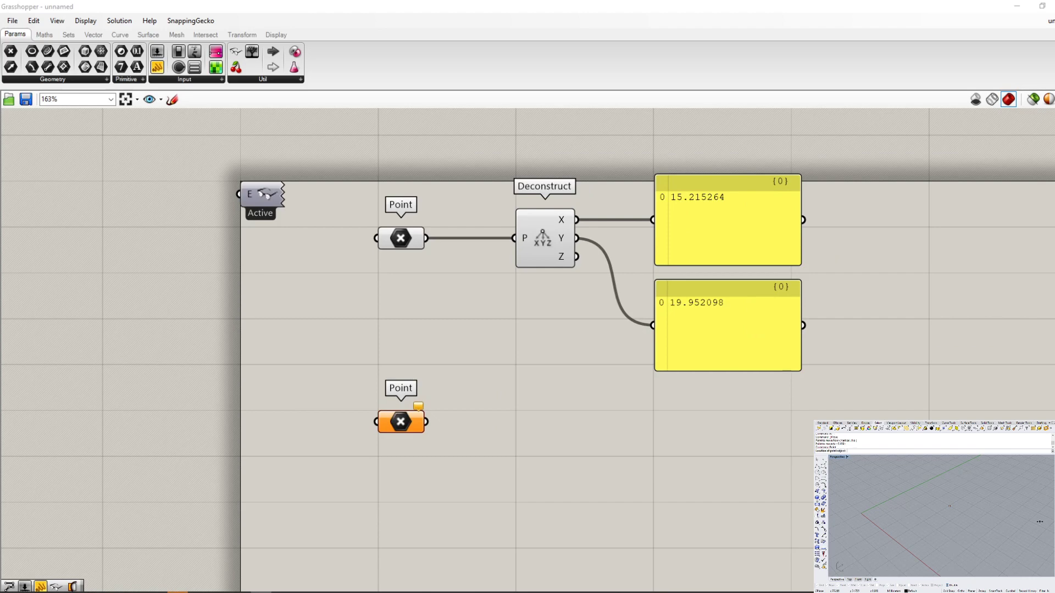
click(1005, 539)
right_click(995, 542)
click(982, 545)
right_click(966, 547)
click(955, 546)
right_click(948, 540)
click(944, 533)
right_click(977, 526)
click(992, 526)
right_click(1001, 521)
click(1010, 513)
right_click(1004, 508)
click(997, 505)
drag(987, 502, 986, 501)
- Reference the eight new Rhino points in the second Point parameter using Set Multiple Points
shift+drag(990, 561, 937, 520)
right_click(402, 421)
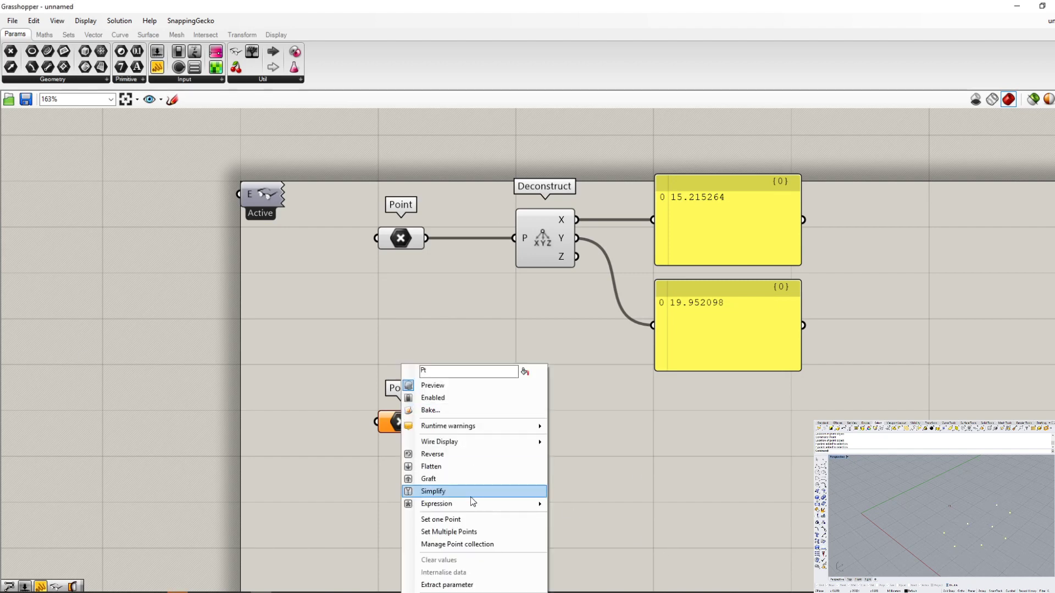
click(471, 532)
mouse_move(405, 430)
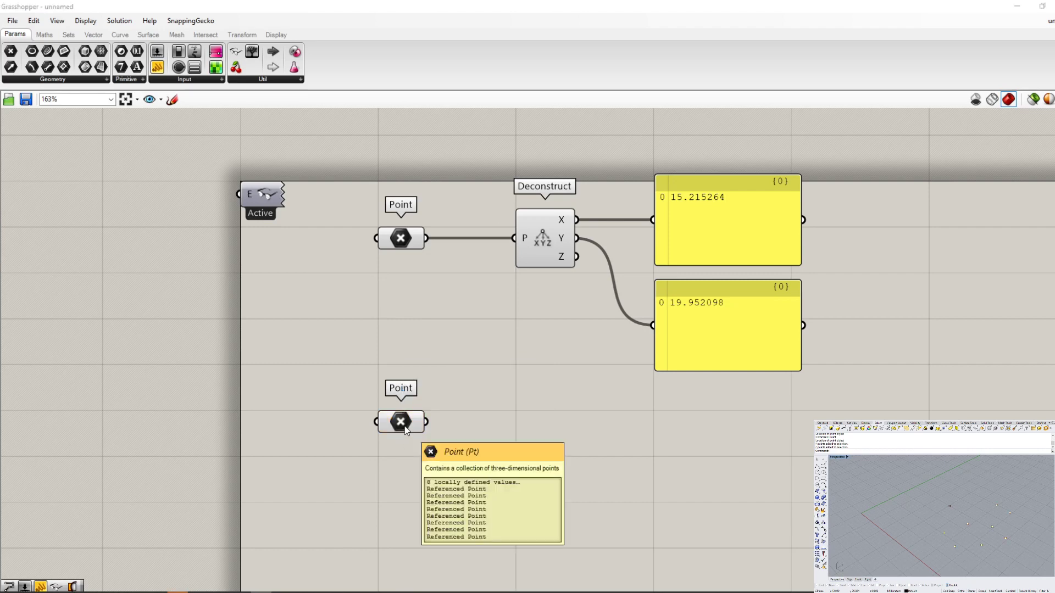
- Move the second Point parameter up so it sits aligned directly beneath the first one
drag(405, 430, 407, 366)
scroll(404, 330, up, 5)
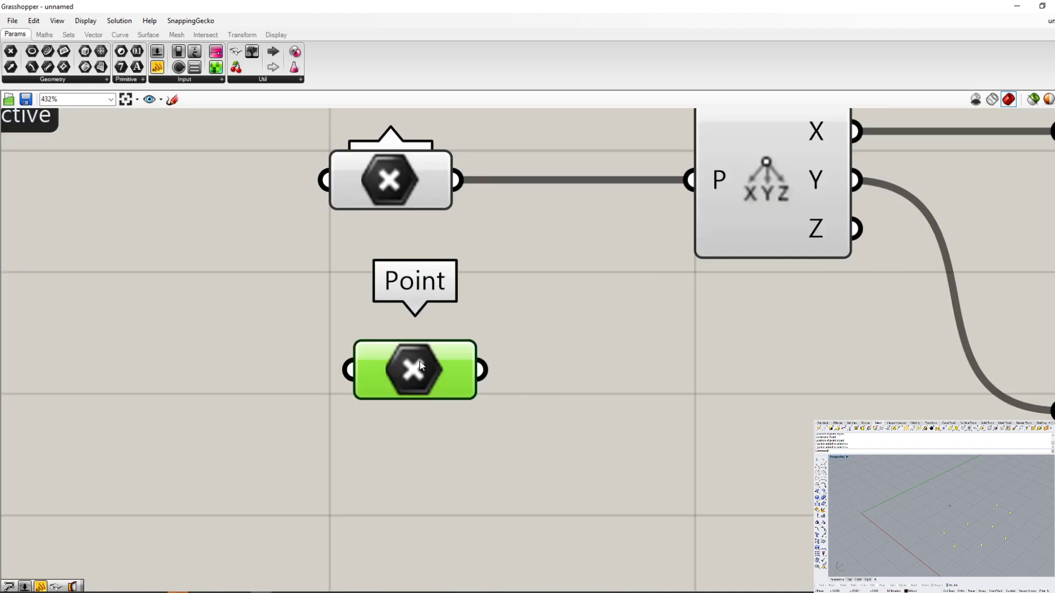
drag(401, 302, 398, 292)
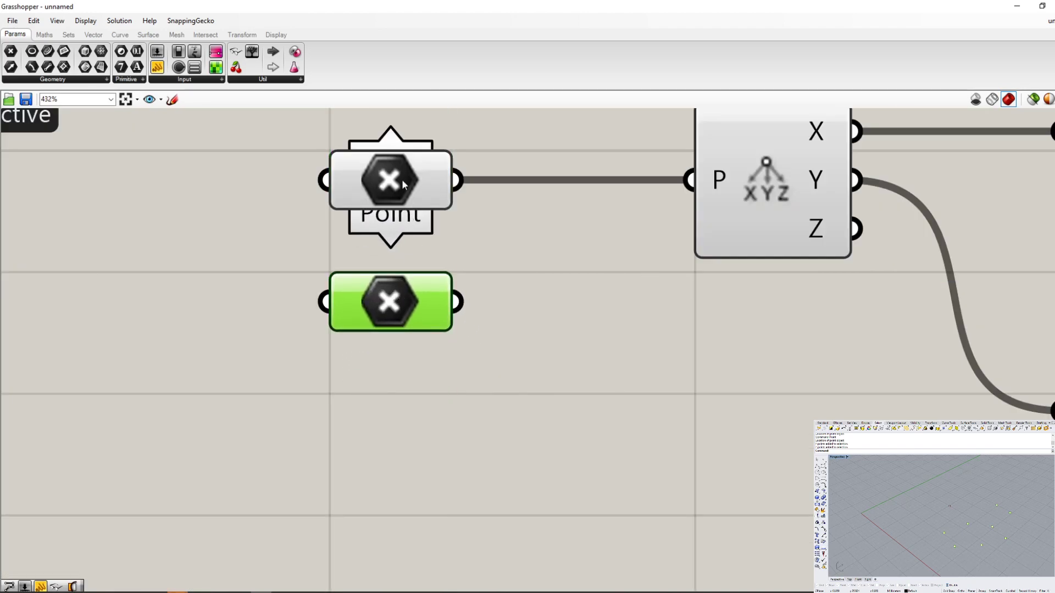
- Select the first and the second Point parameter in turn to compare which Rhino points each one references
click(401, 179)
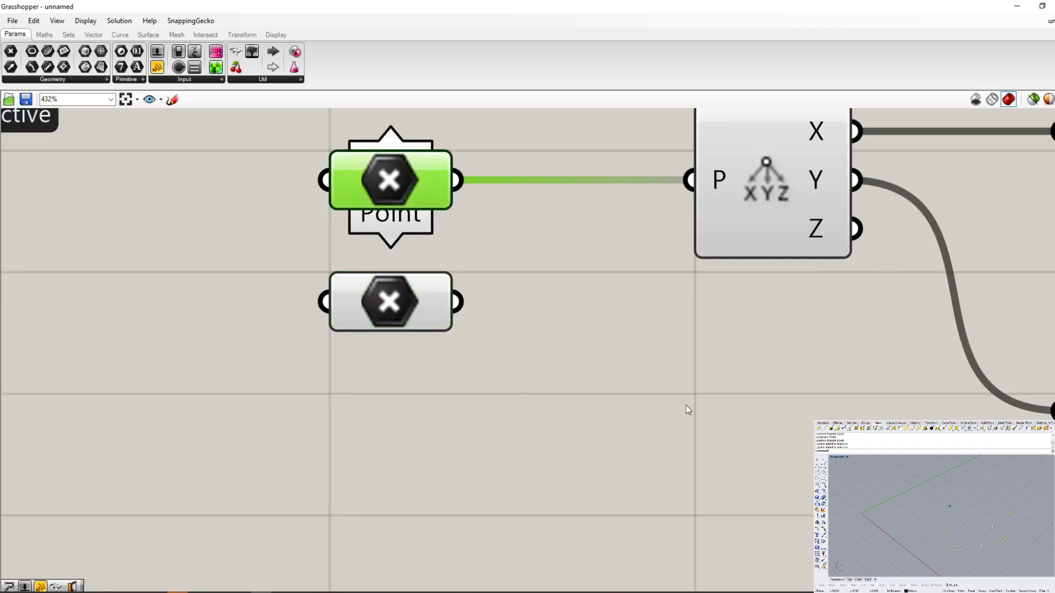
click(631, 348)
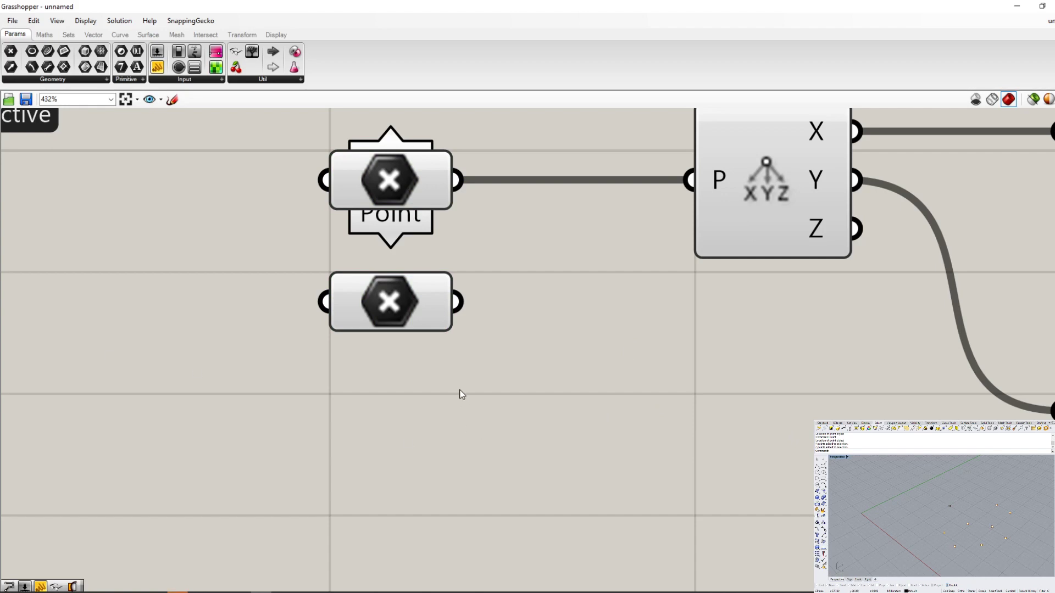
click(406, 295)
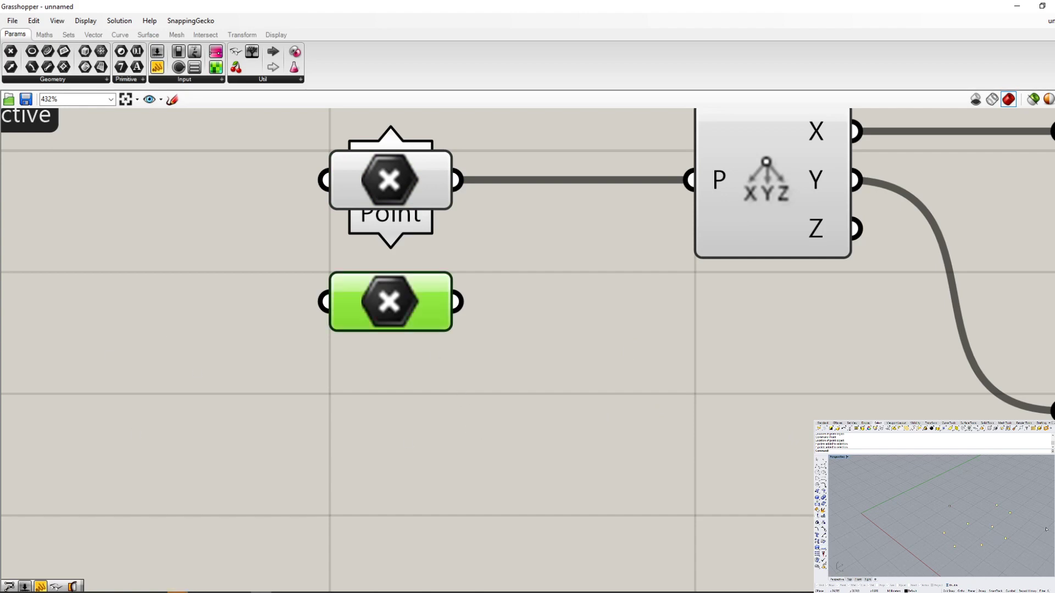
click(412, 396)
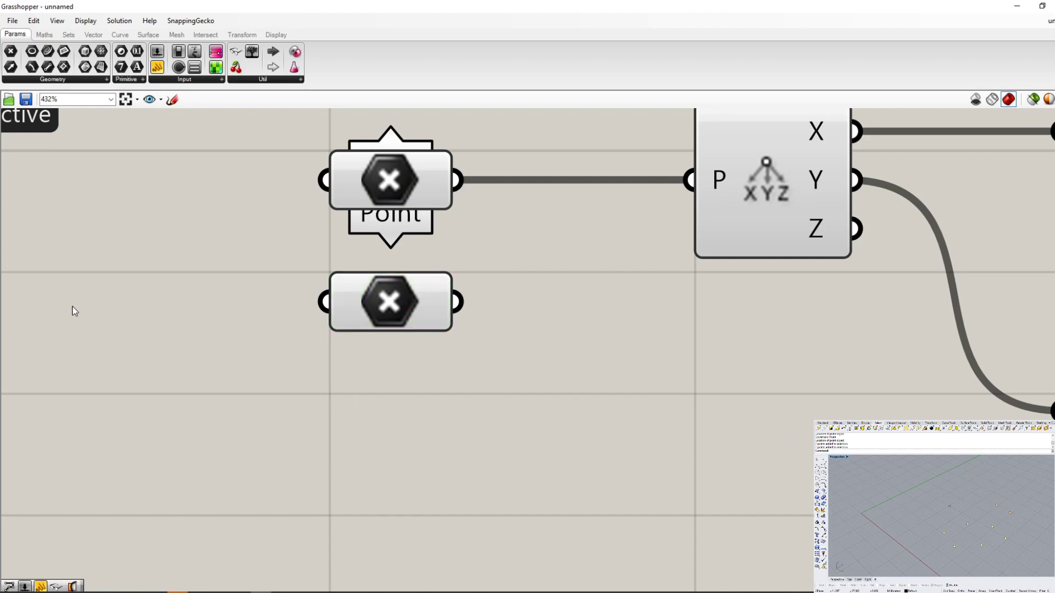
- Connect the second Point parameter to Deconstruct's P input in place of the first, and lengthen both Panels to show all their values
scroll(267, 345, down, 3)
drag(290, 307, 443, 222)
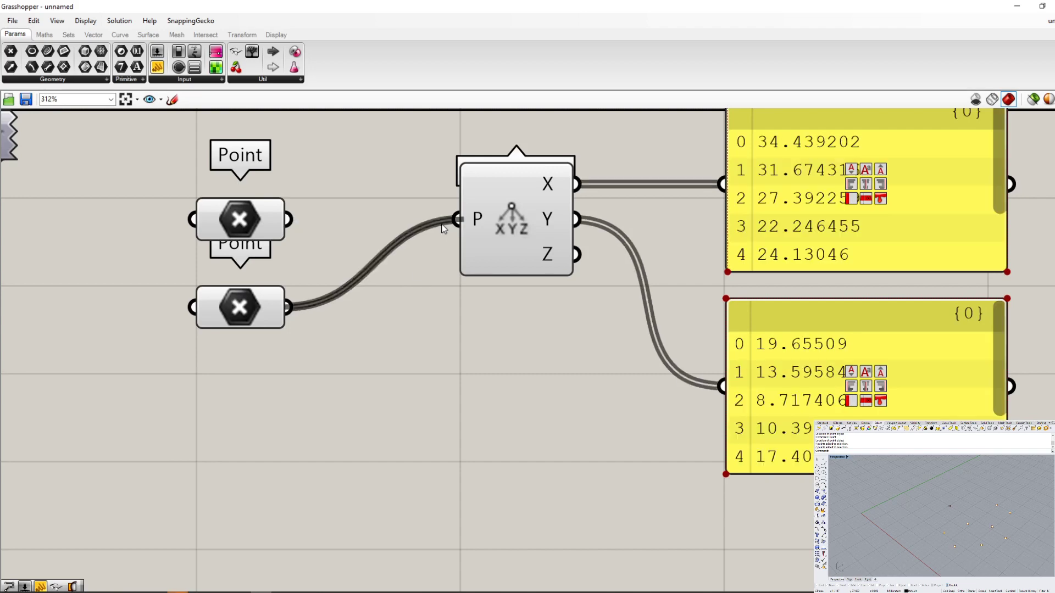
scroll(409, 438, down, 2)
scroll(409, 437, down, 1)
scroll(460, 368, up, 1)
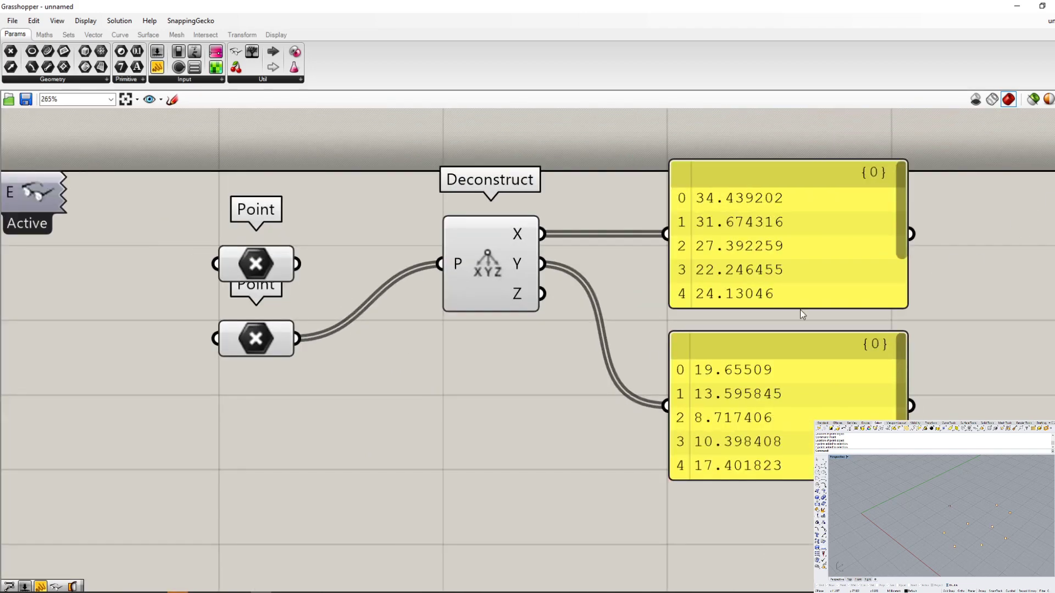
drag(799, 307, 771, 403)
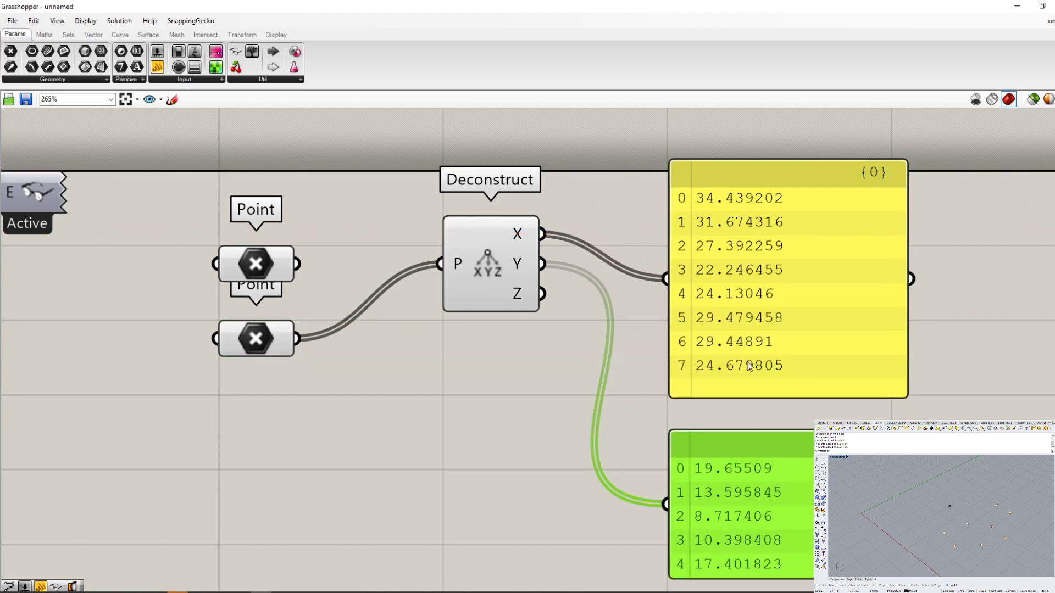
right_drag(749, 365, 649, 193)
drag(686, 401, 691, 511)
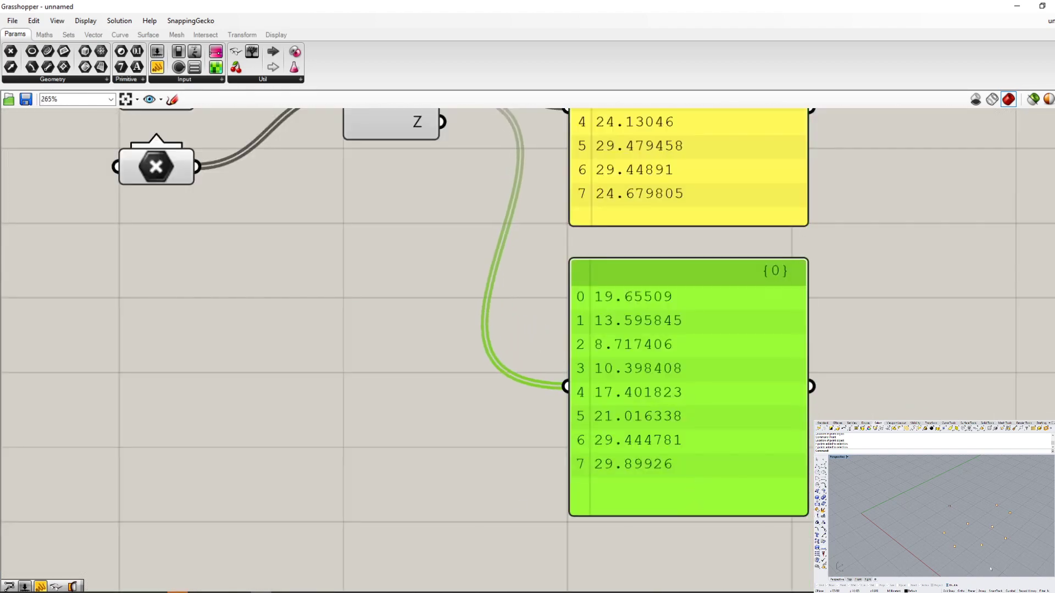
- Move the Rhino point listed at index 5 in the Panels to two new positions in succession with the Move command
click(993, 528)
text(m)
key(Return)
click(1005, 530)
click(997, 519)
text(m)
key(Return)
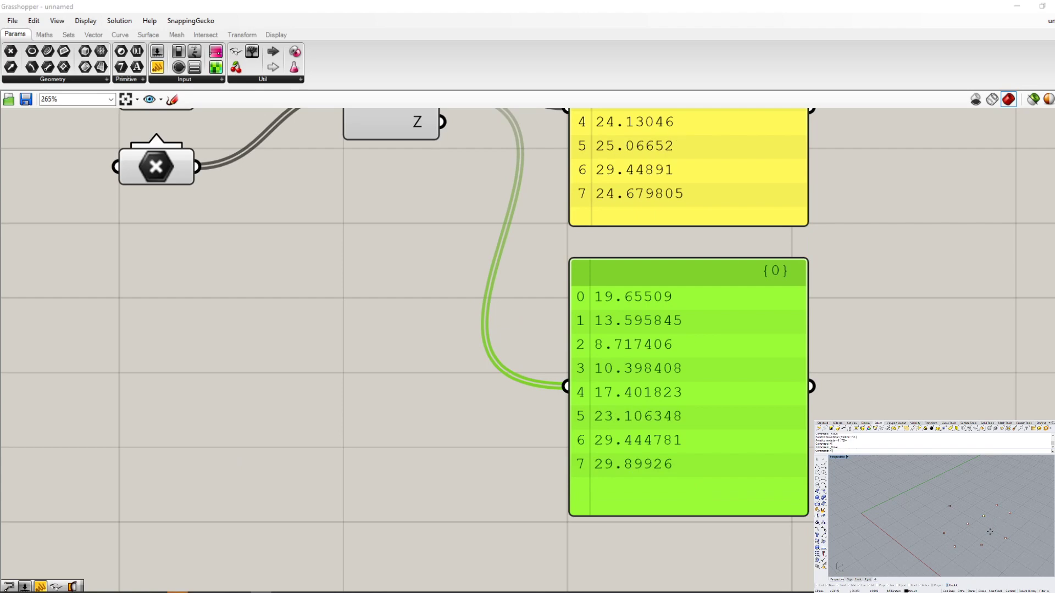
click(988, 532)
click(1014, 540)
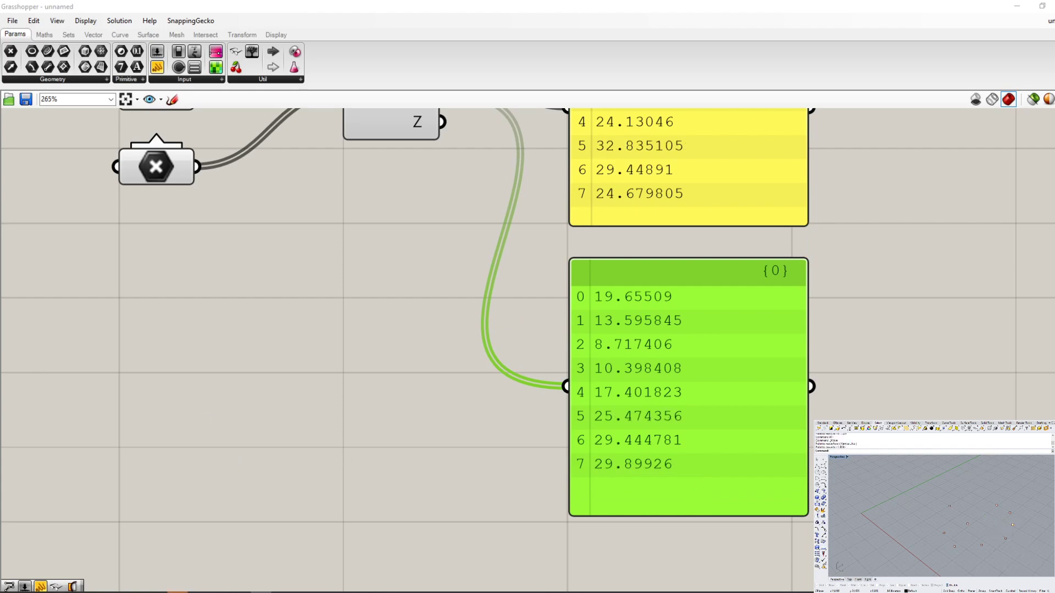
- Move the Rhino point listed at index 4 in the Panels twice with the Move command
scroll(720, 353, down, 3)
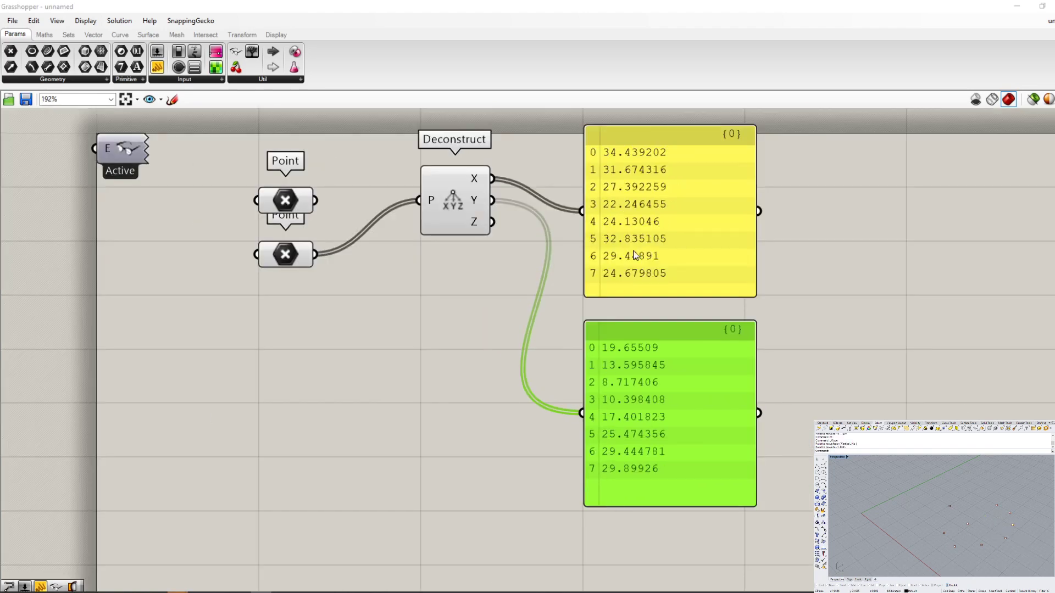
click(968, 525)
text(m)
key(Return)
click(981, 537)
click(991, 537)
text(m)
key(Return)
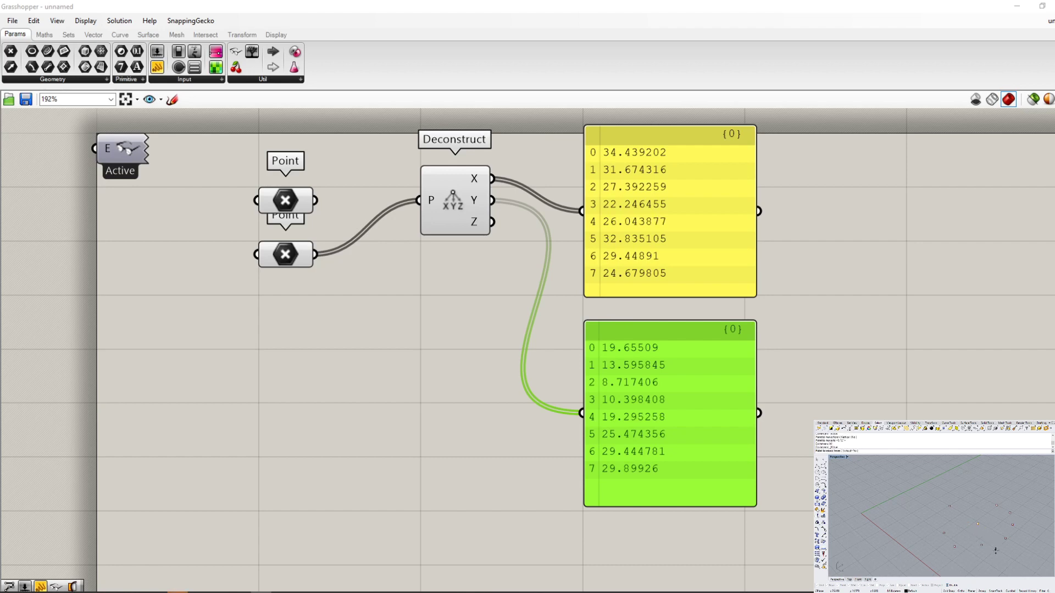
click(995, 551)
click(995, 546)
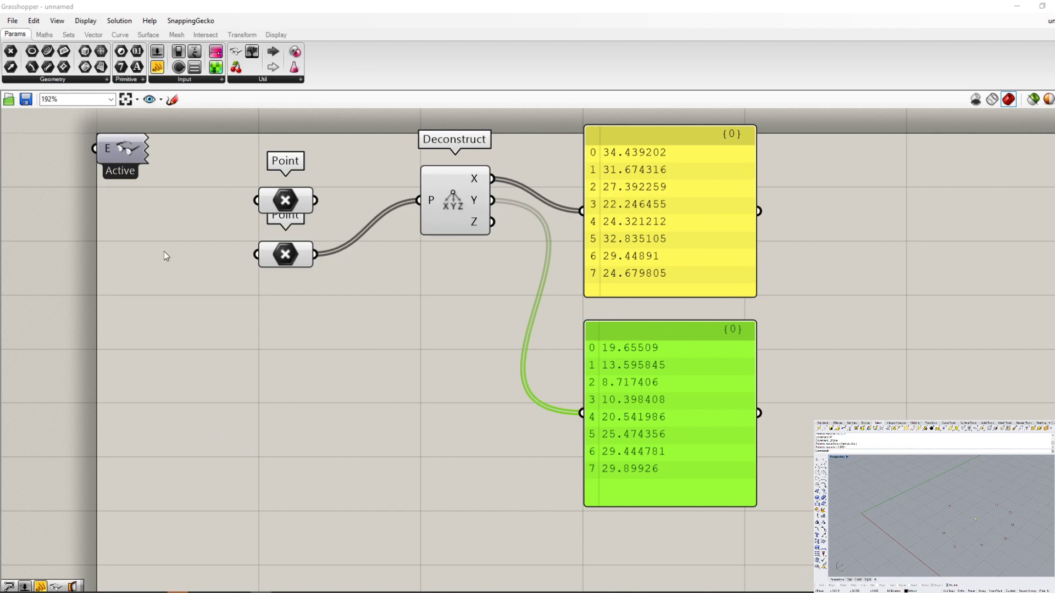
- Connect the first Point parameter to Deconstruct's P input, and reconnect the second one in its place to compare the wire styles
scroll(319, 228, up, 4)
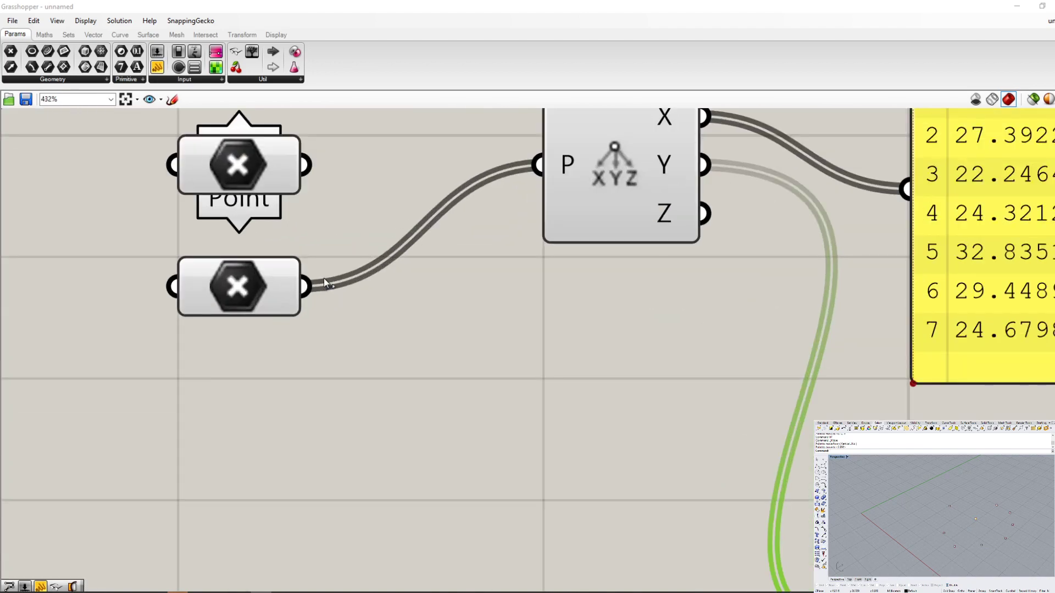
drag(308, 165, 537, 165)
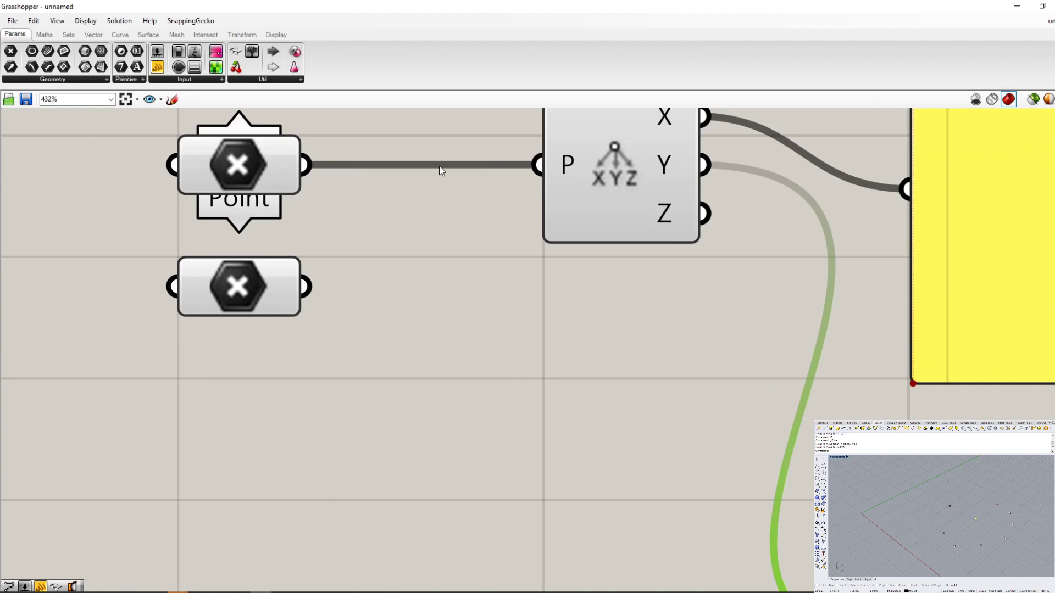
drag(305, 288, 536, 165)
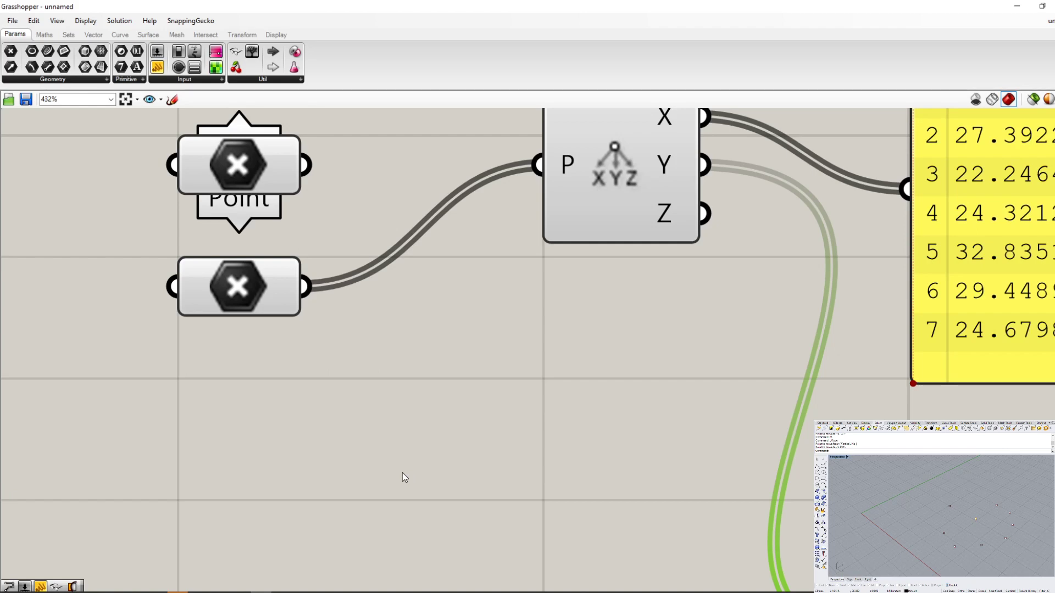
- Graft the data of the second Point parameter to see the tree-style wire, and switch Graft off again
right_click(237, 287)
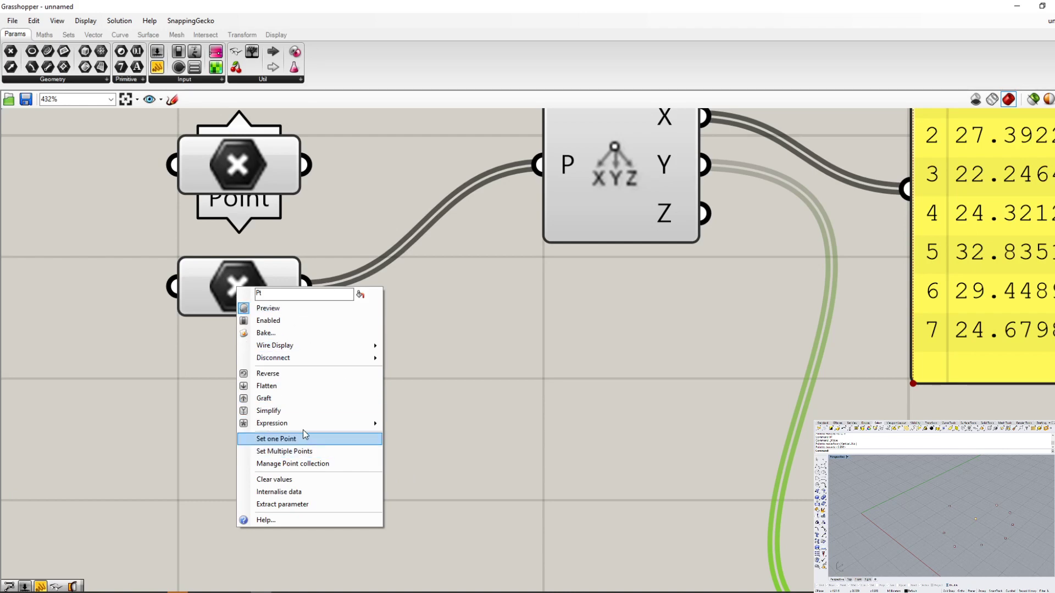
click(274, 400)
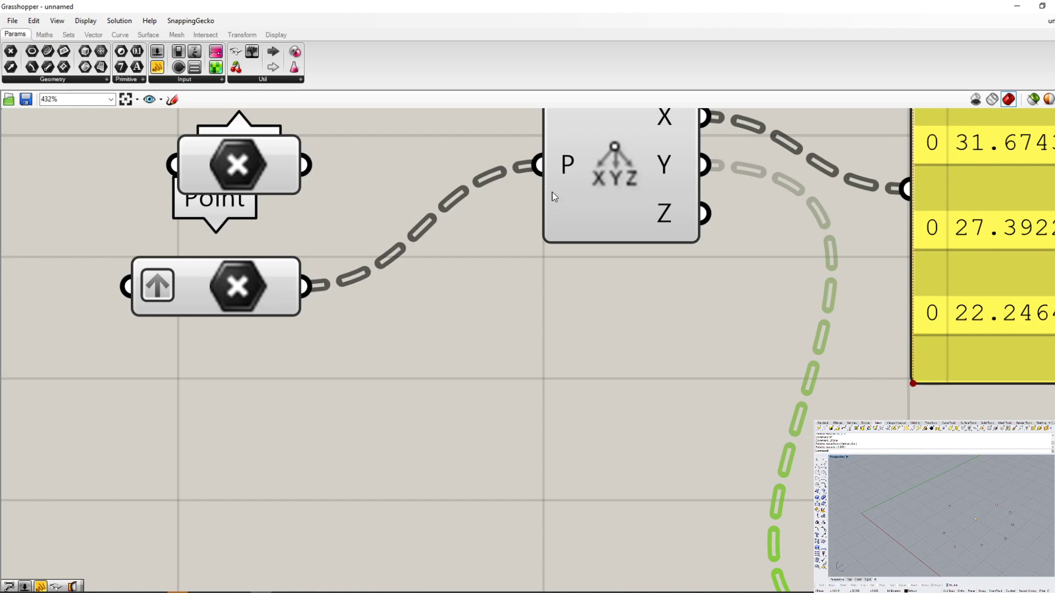
mouse_move(564, 169)
right_click(264, 287)
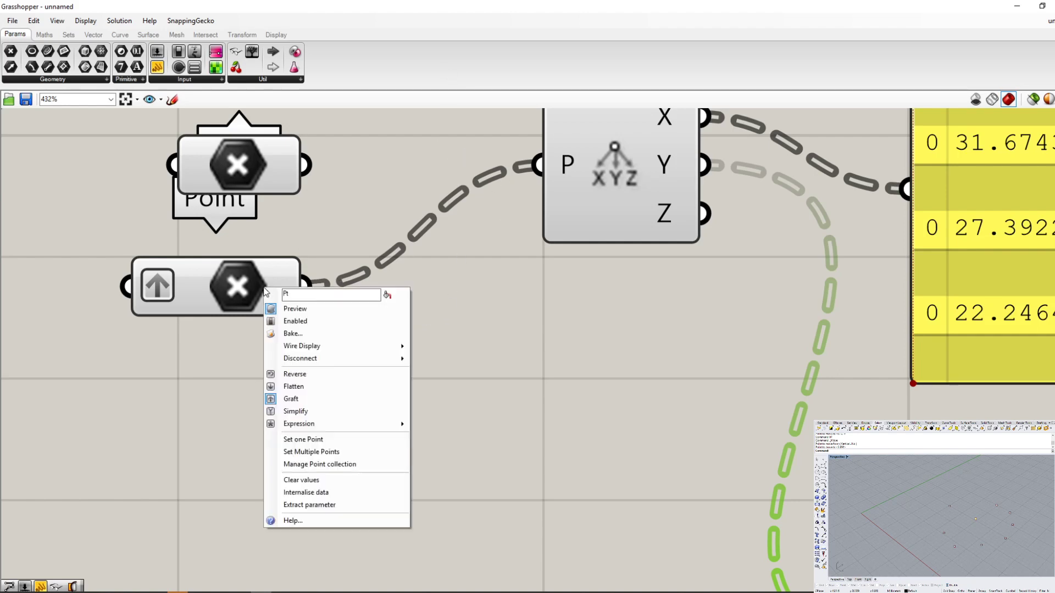
click(289, 401)
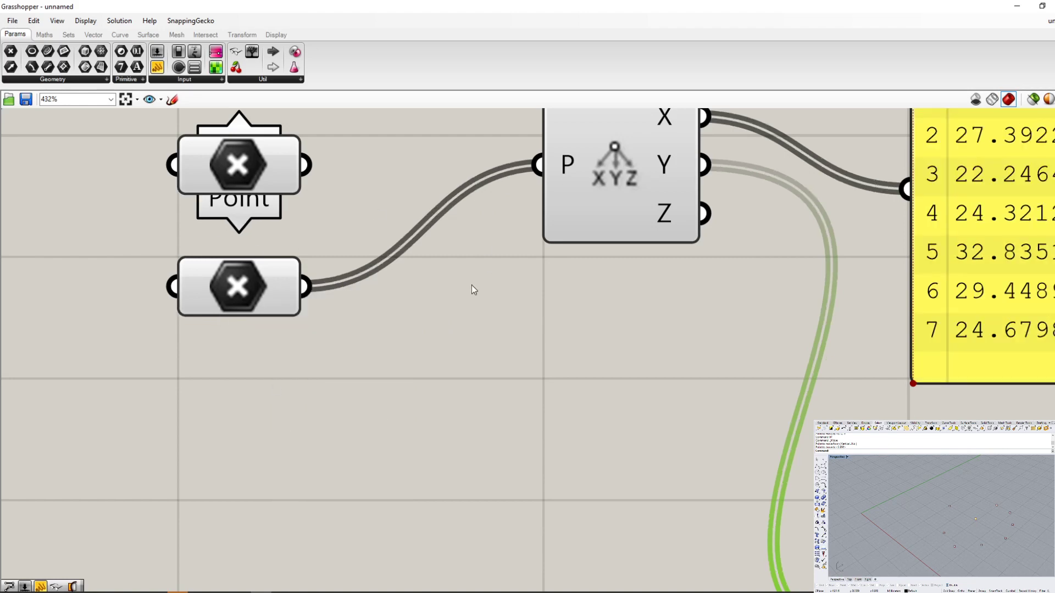
- Set the wire display of Deconstruct's P input to Faint
scroll(472, 284, down, 5)
scroll(496, 279, up, 3)
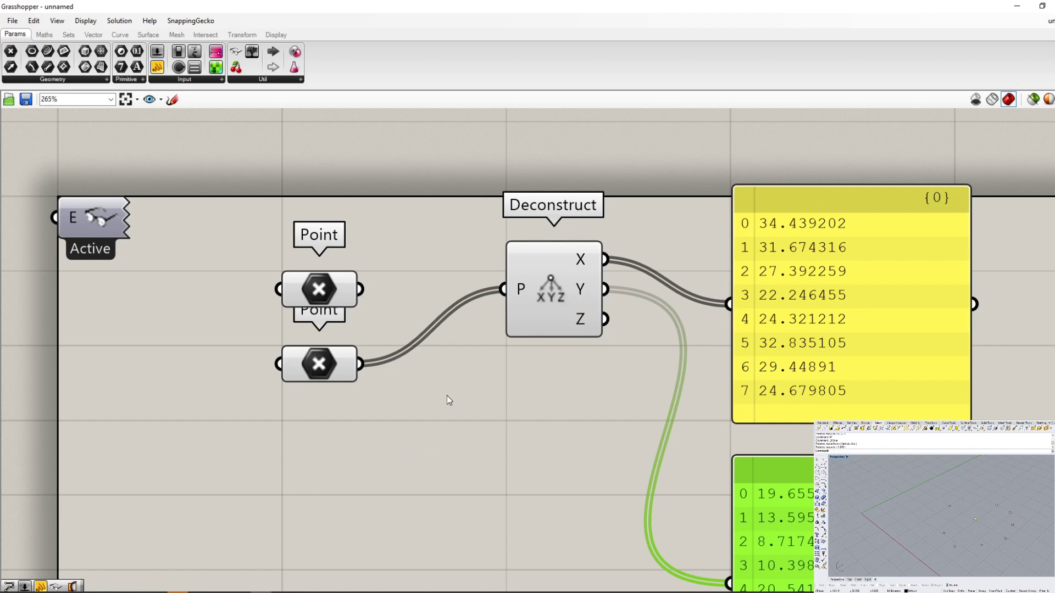
right_click(523, 292)
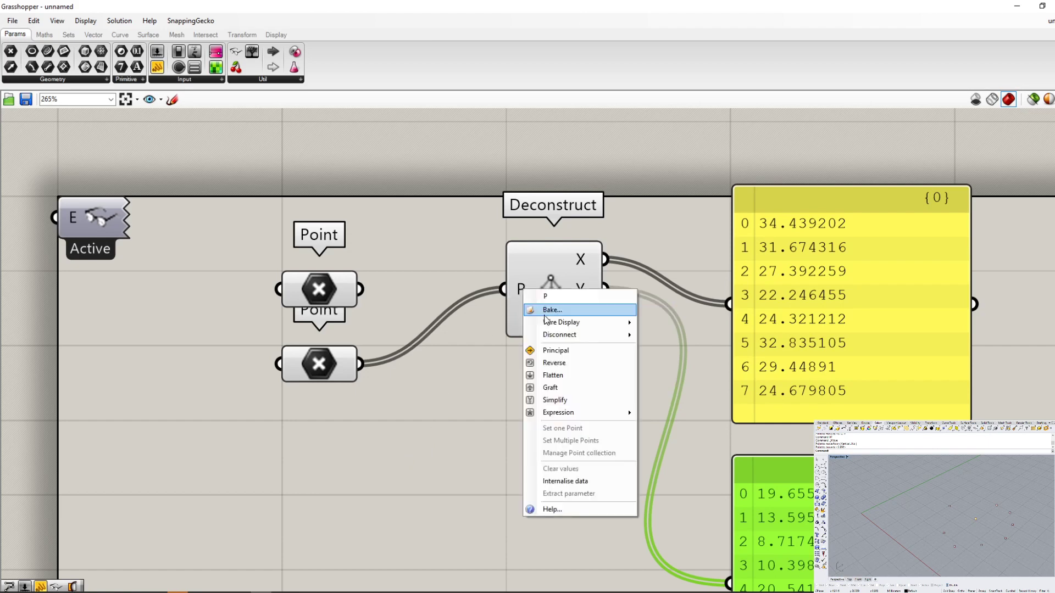
mouse_move(548, 324)
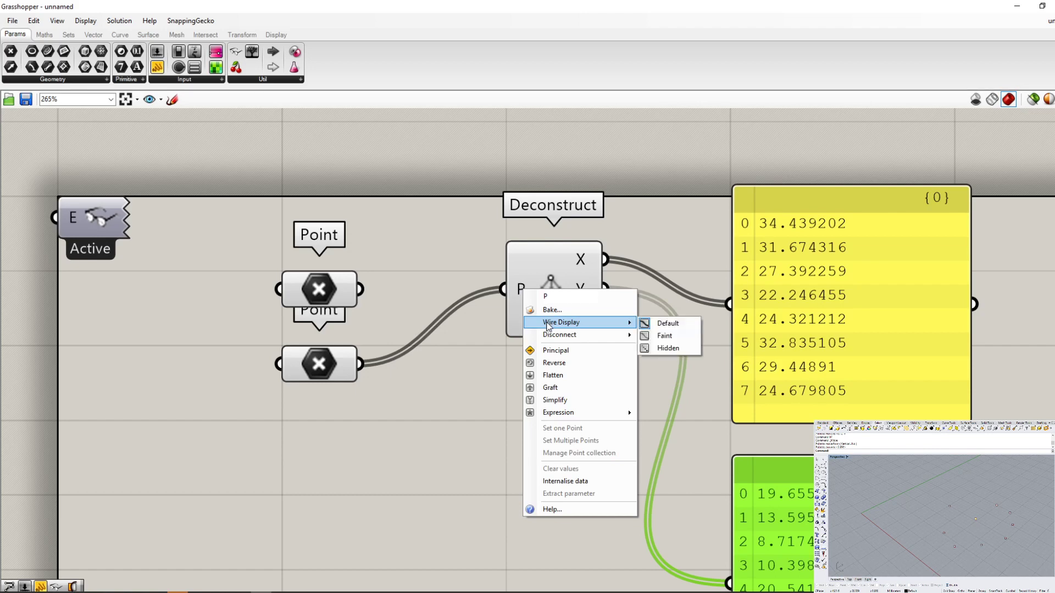
click(655, 336)
- Set the wire display of Deconstruct's P input to Hidden and deselect the lower Panel
scroll(500, 297, up, 5)
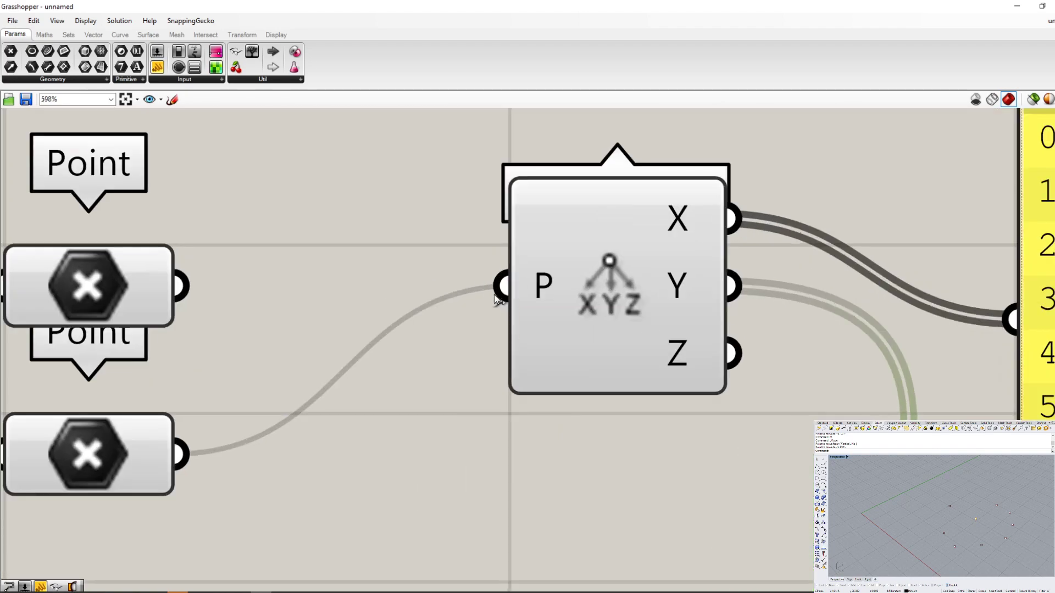
right_click(551, 278)
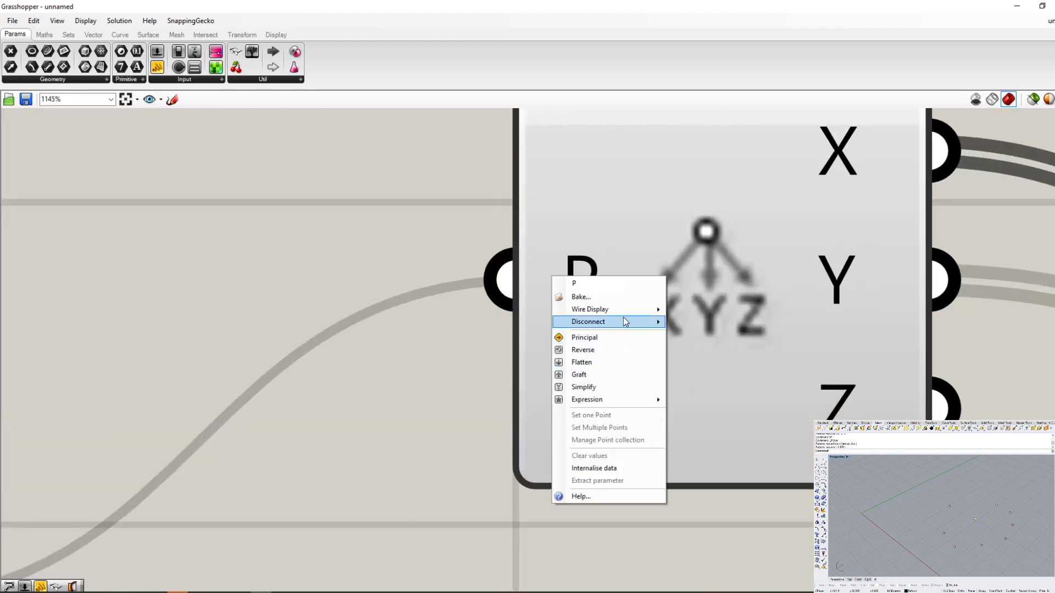
mouse_move(625, 322)
click(688, 335)
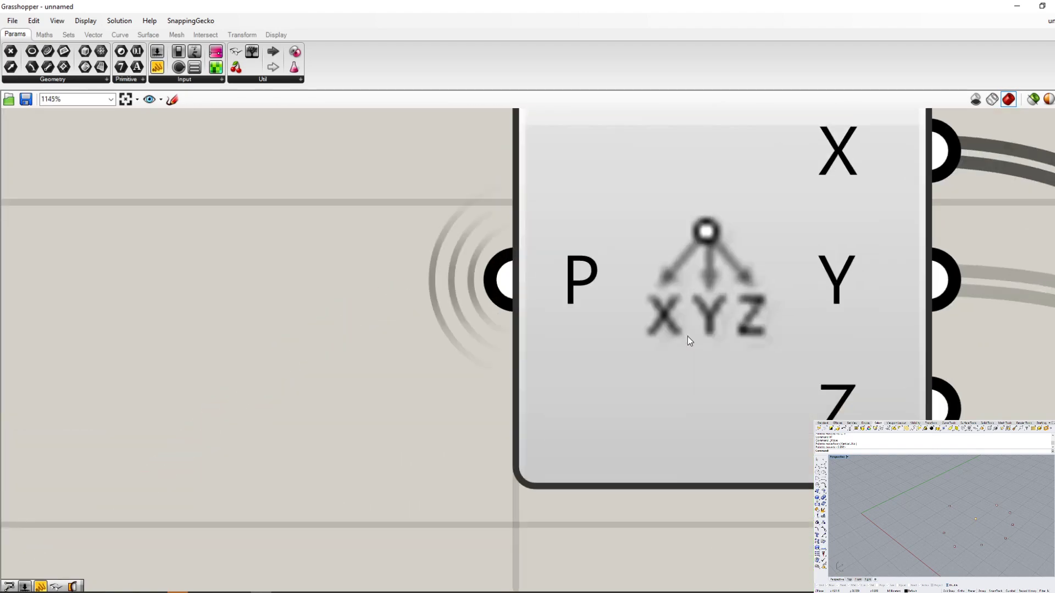
scroll(541, 324, down, 1)
scroll(542, 324, down, 2)
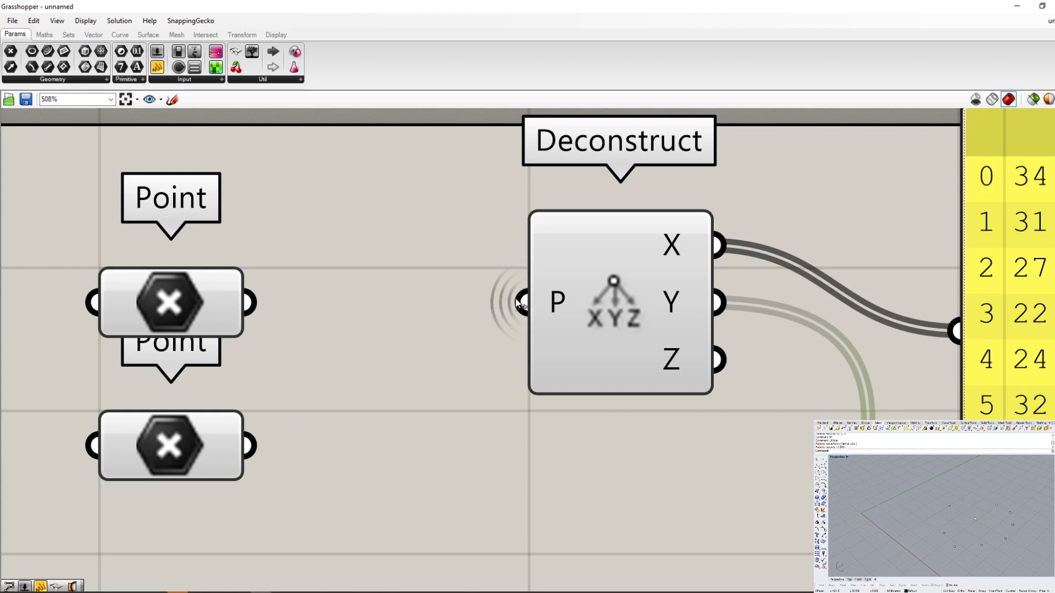
click(407, 403)
scroll(546, 309, down, 1)
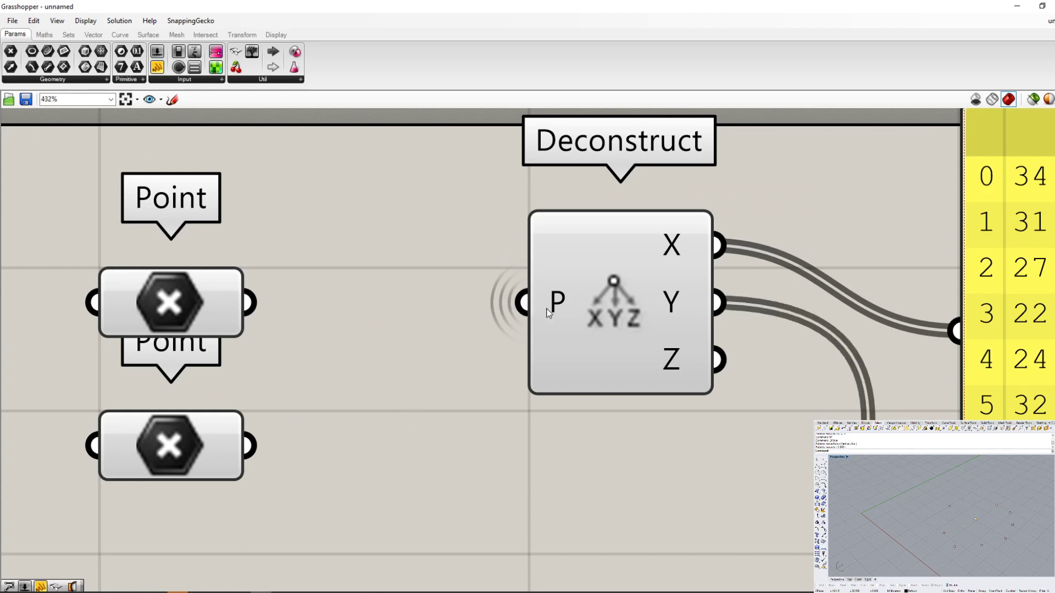
scroll(547, 309, down, 2)
scroll(524, 309, up, 1)
right_drag(384, 212, 520, 273)
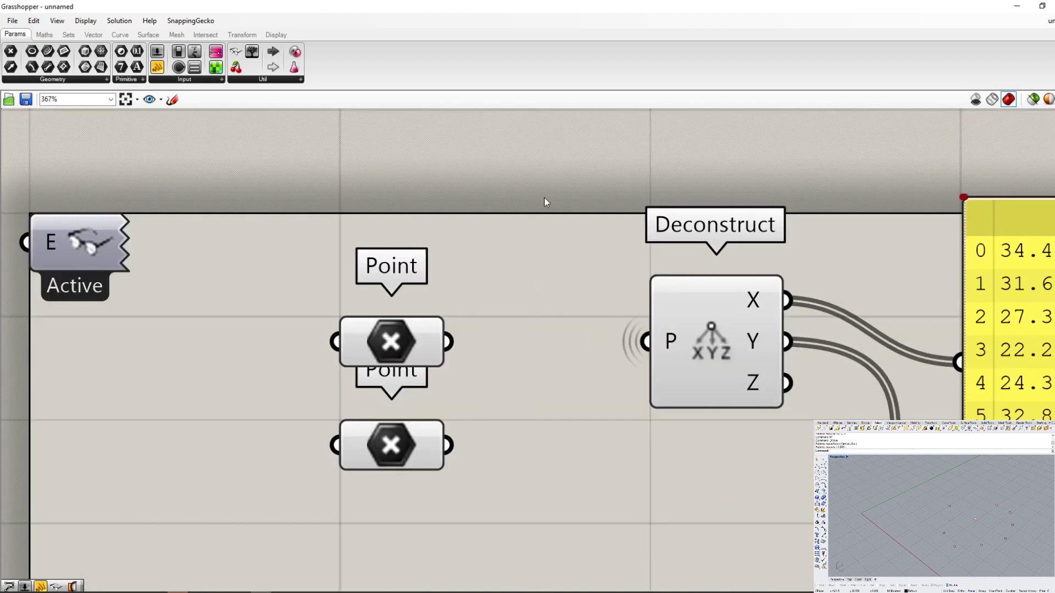
- Inspect the hidden wire between the Point parameters and Deconstruct by selecting the connected components in turn
drag(539, 239, 509, 395)
drag(552, 290, 499, 583)
drag(481, 254, 483, 499)
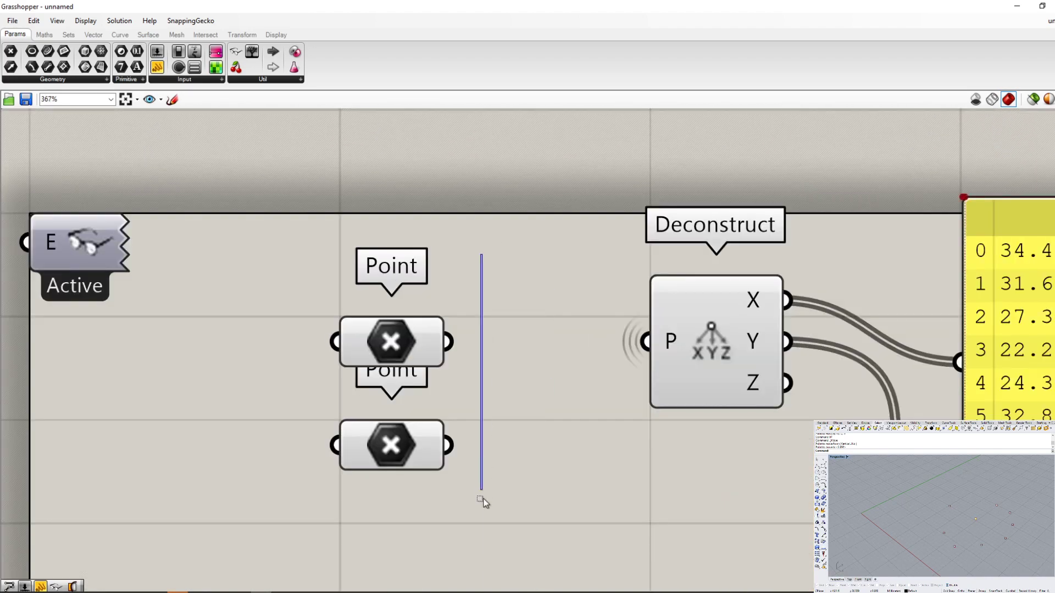
mouse_move(381, 345)
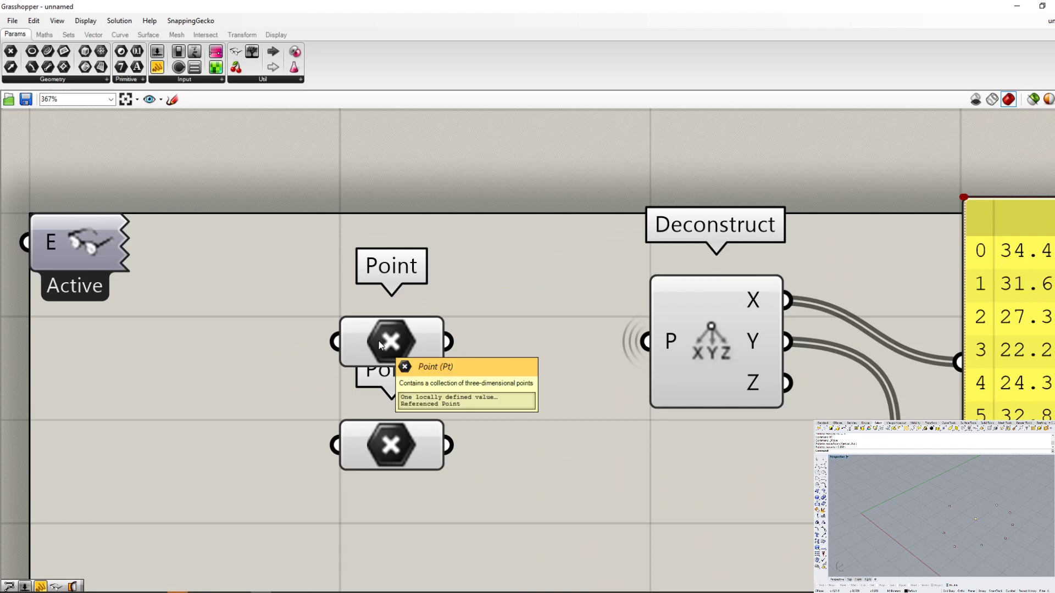
click(703, 336)
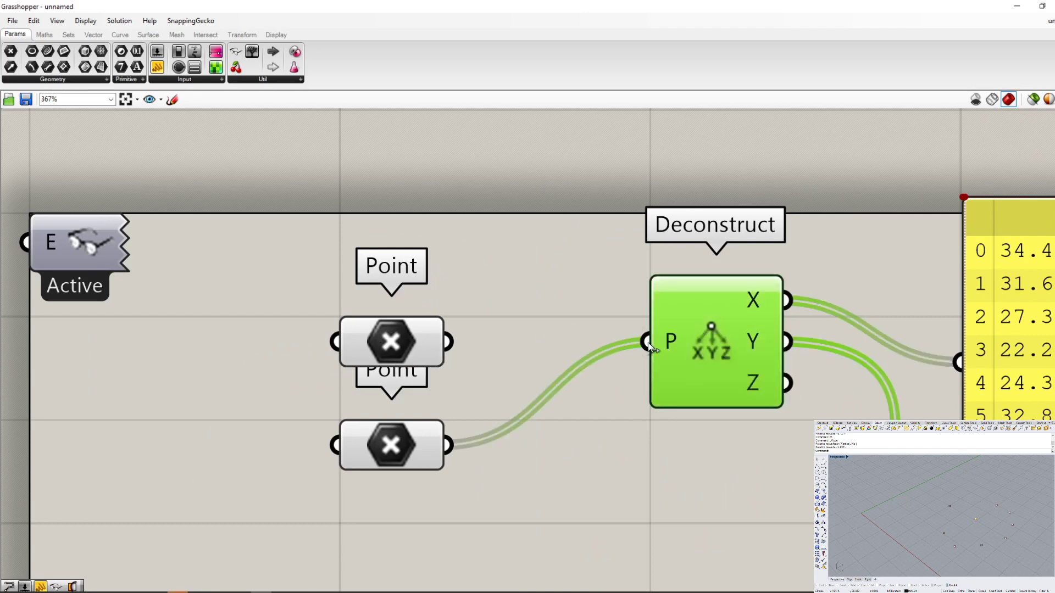
click(418, 343)
click(416, 430)
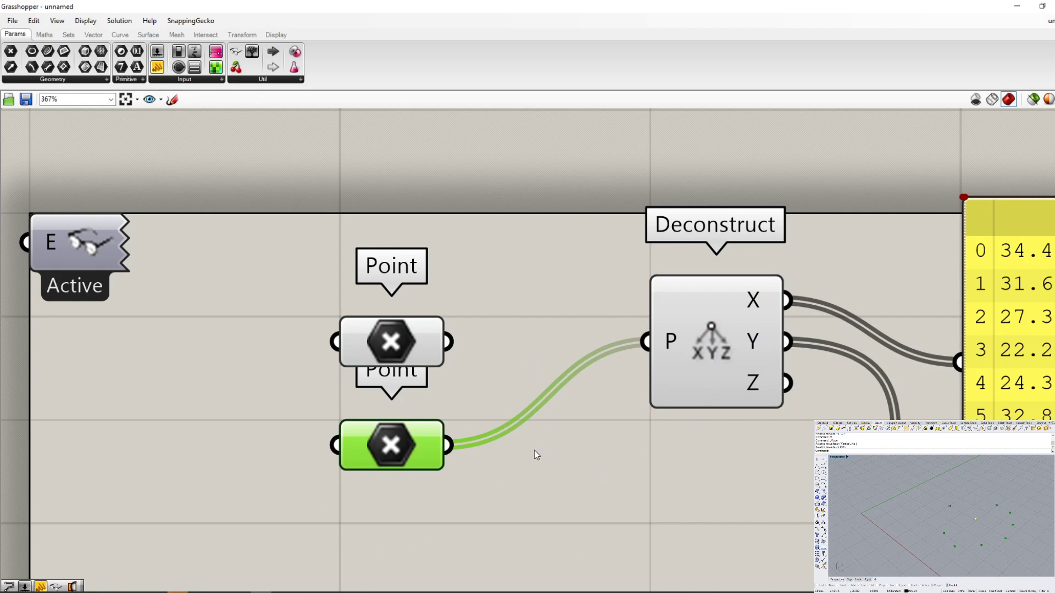
- Set the wire display of Deconstruct's P input back to Default and clear the selection
right_click(669, 344)
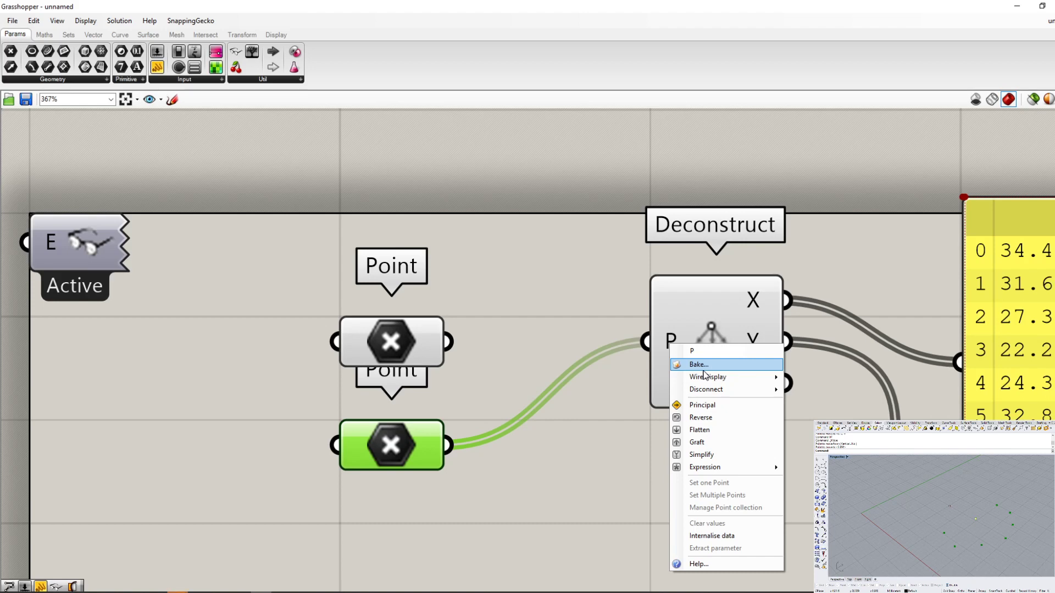
mouse_move(708, 377)
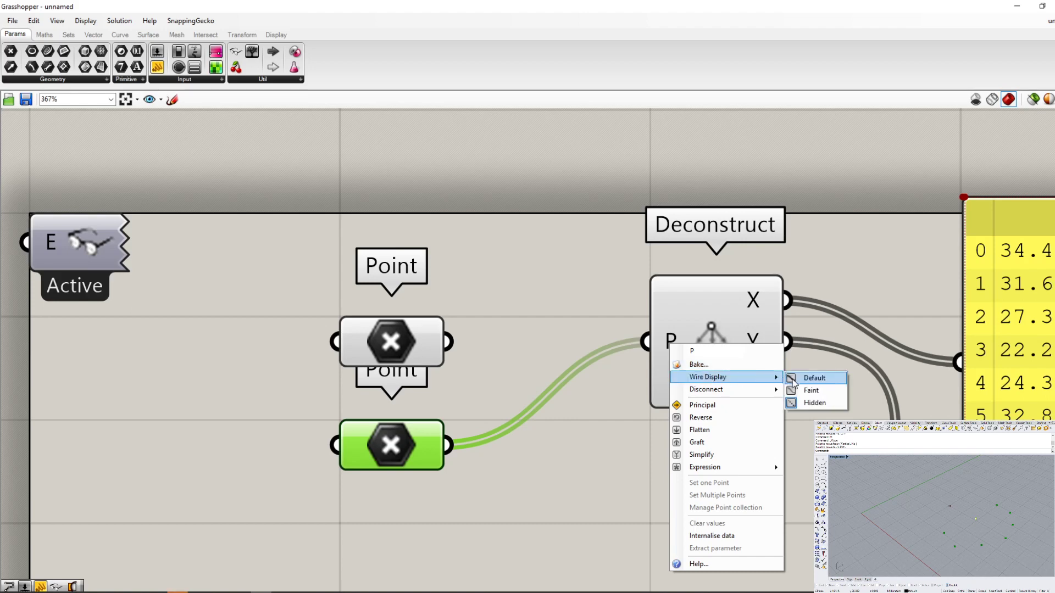
click(808, 378)
click(654, 495)
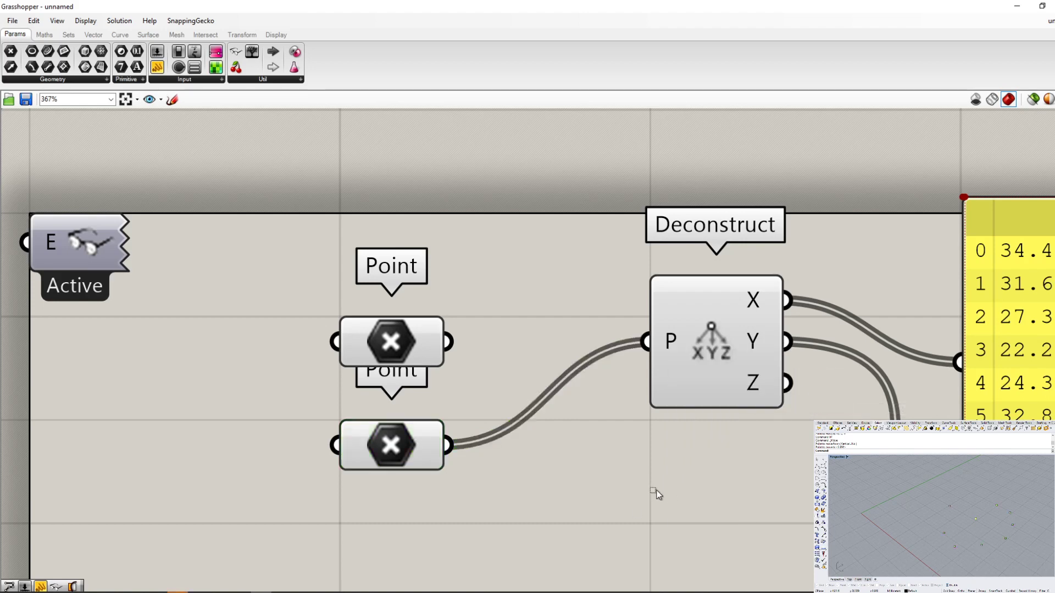
- Connect the upper Point parameter to Deconstruct's P input in place of the lower one
scroll(456, 366, down, 5)
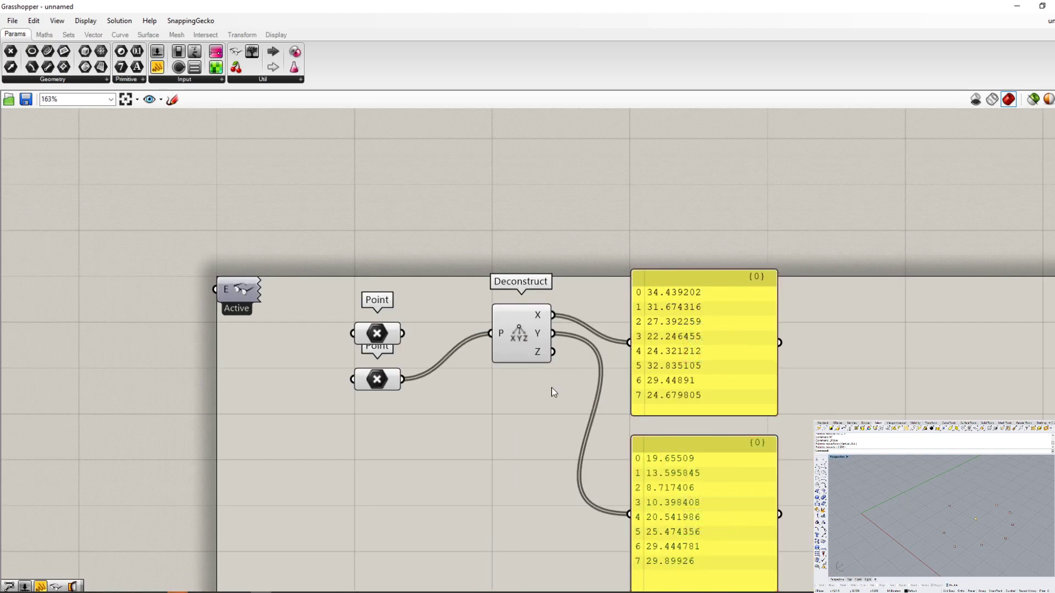
scroll(456, 348, up, 3)
scroll(405, 341, down, 2)
click(357, 376)
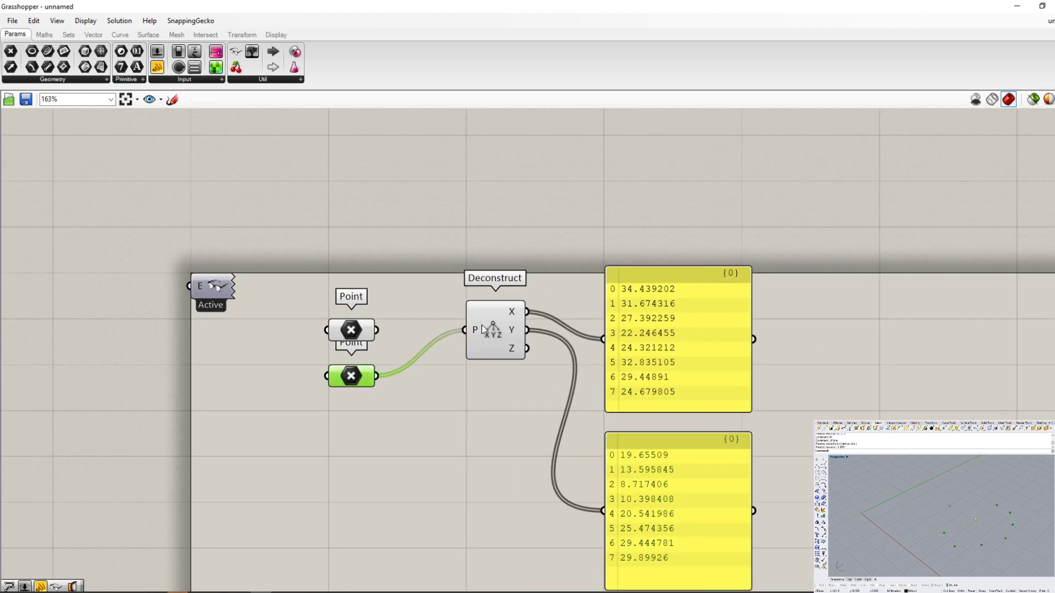
drag(377, 331, 464, 331)
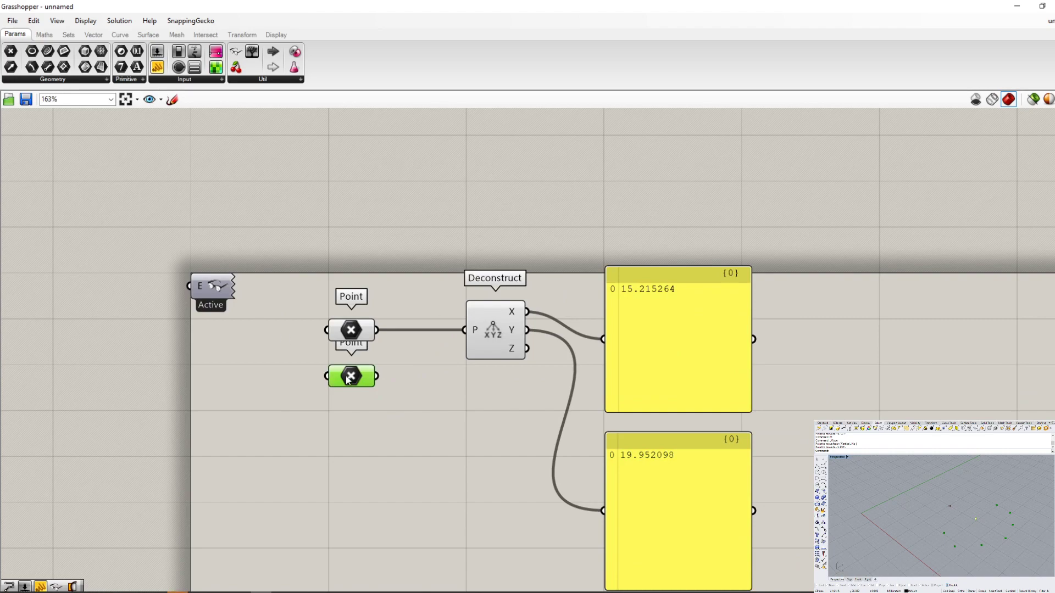
- Move the disconnected second Point parameter down to the empty canvas below the Panels and deselect it
scroll(357, 379, down, 3)
scroll(358, 379, up, 3)
drag(357, 379, 337, 444)
scroll(336, 441, up, 6)
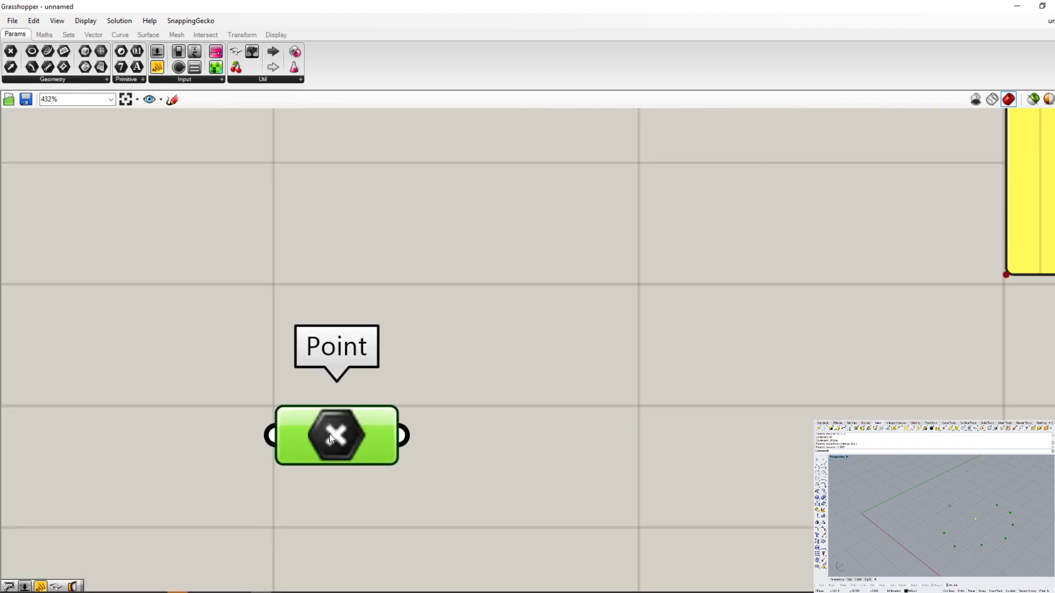
scroll(352, 434, down, 10)
scroll(466, 385, up, 2)
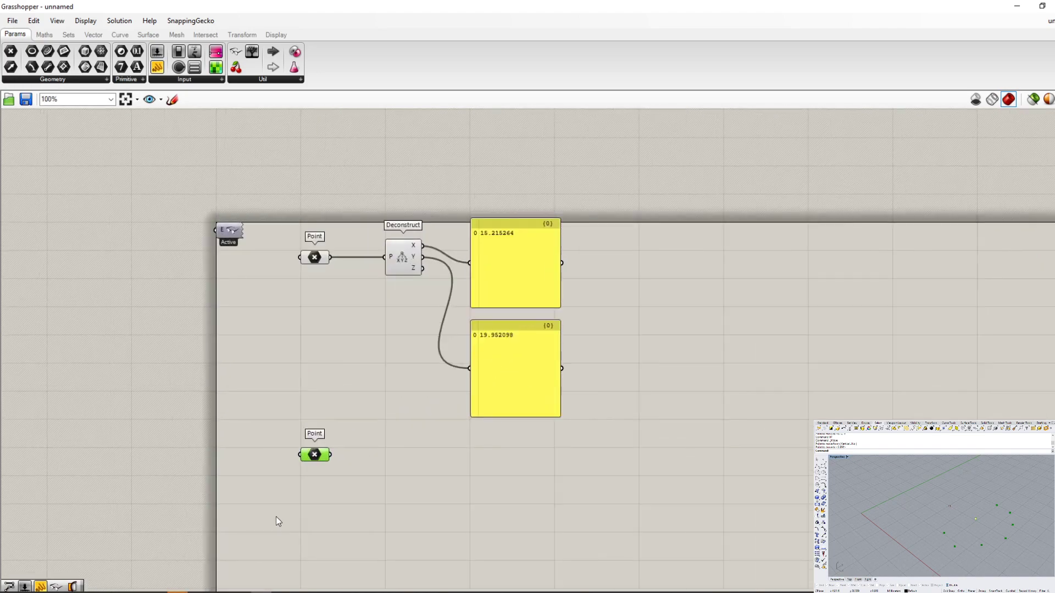
scroll(323, 491, up, 3)
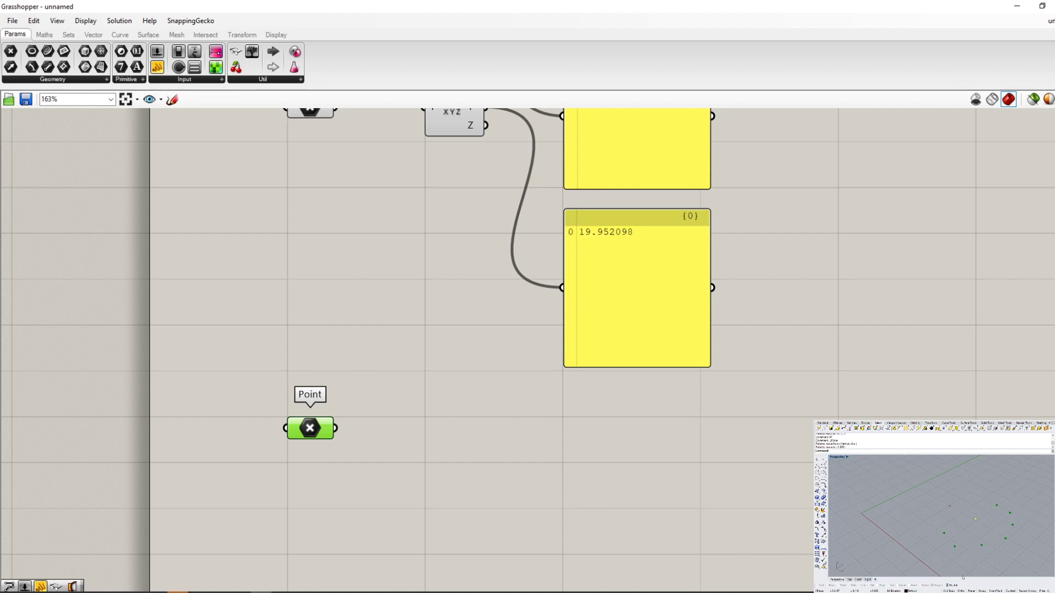
click(302, 330)
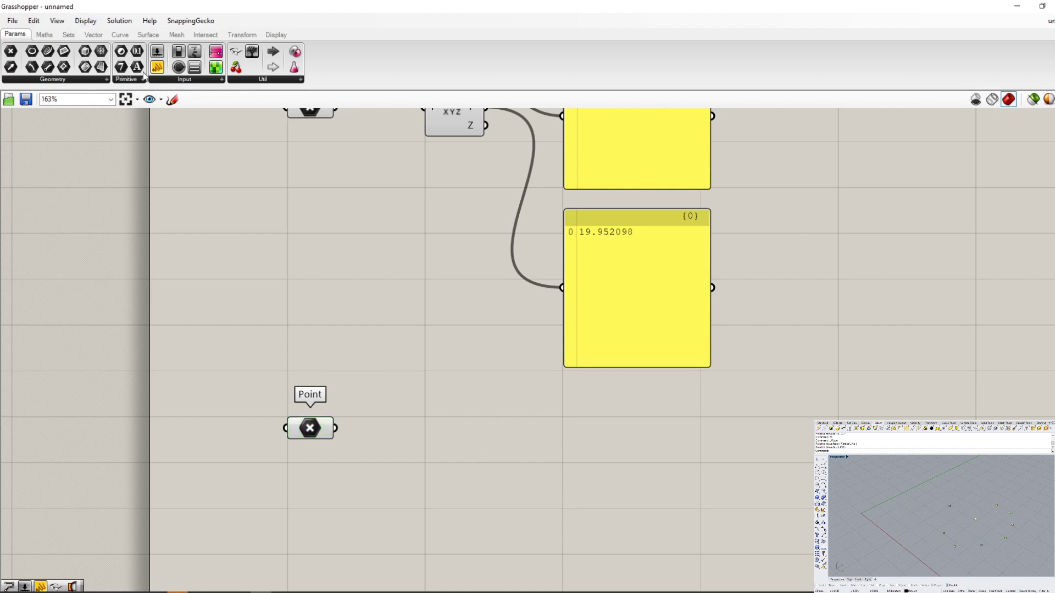
- Add a PolyLine component from the Spline curve tools beside the lower Point parameter
click(119, 35)
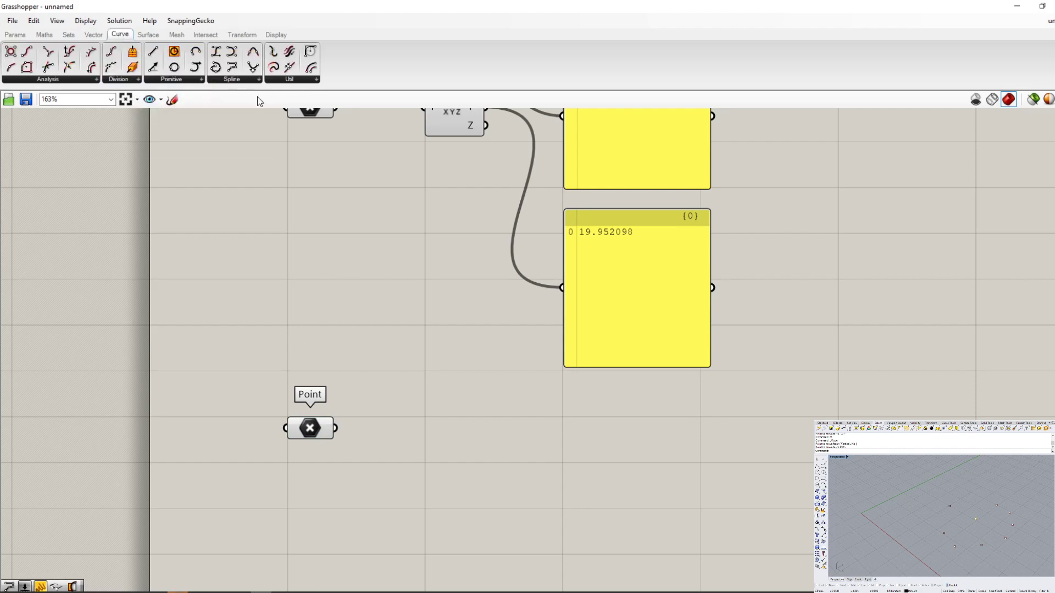
click(241, 81)
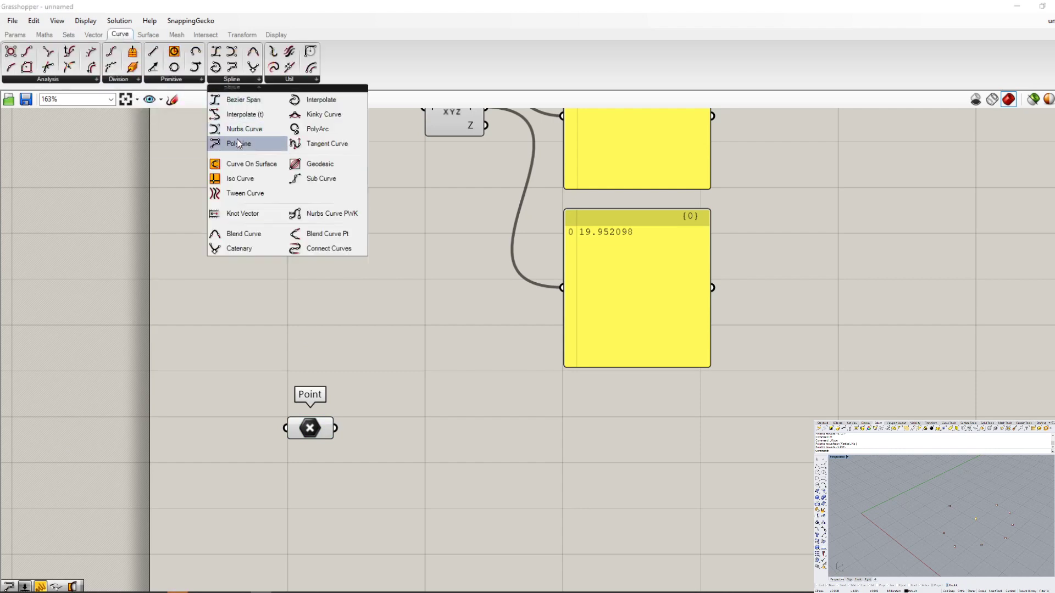
drag(238, 144, 466, 440)
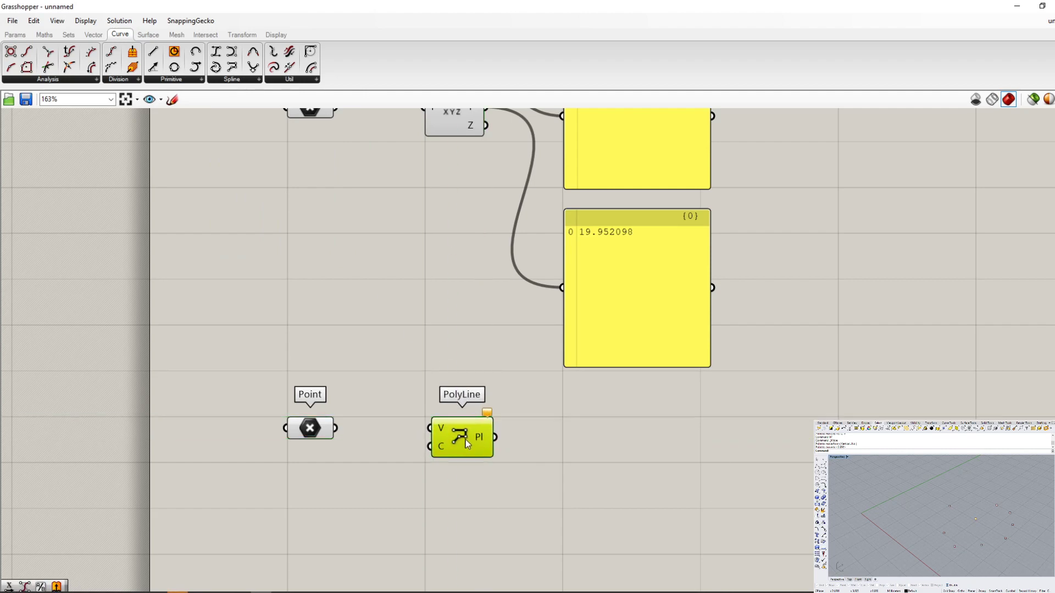
- Connect the lower Point parameter's output to the V (Vertices) input of PolyLine
scroll(365, 414, up, 1)
mouse_move(323, 434)
mouse_down()
mouse_move(440, 434)
mouse_move(339, 433)
mouse_up()
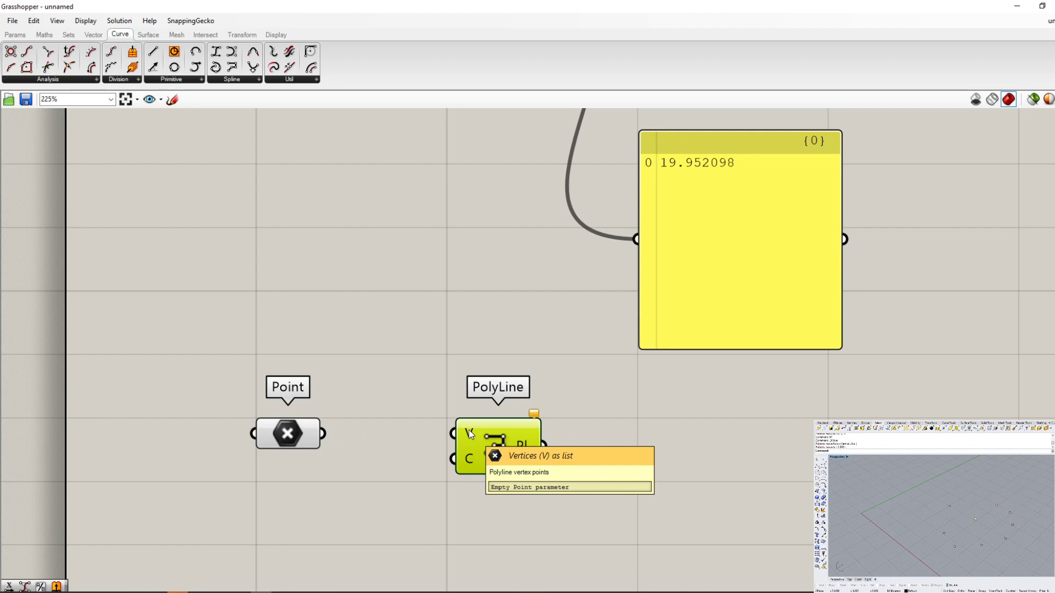
drag(323, 433, 473, 434)
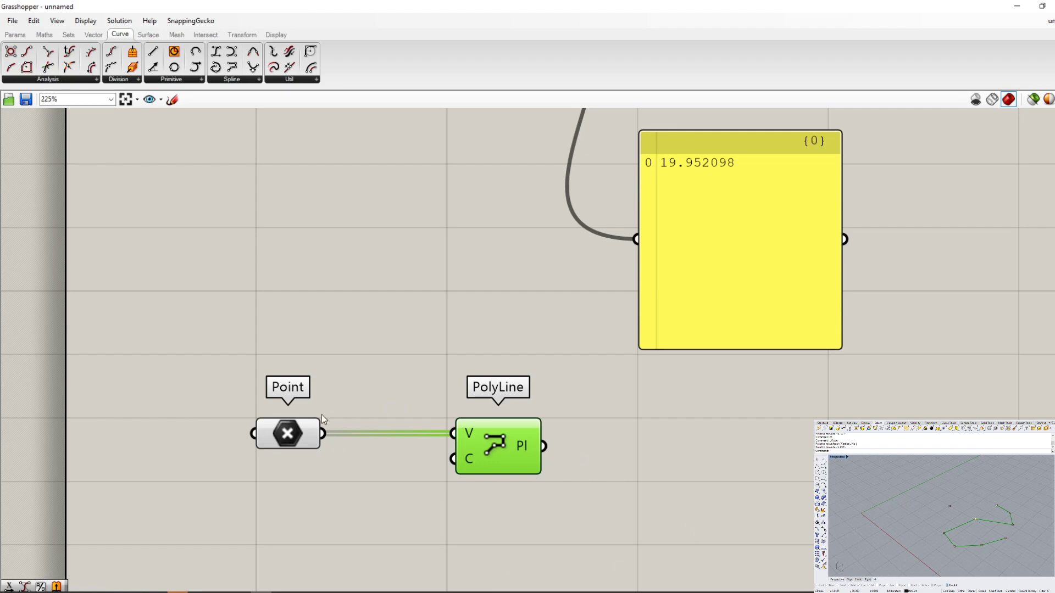
- Examine the data descriptions of the lower Point parameter, Deconstruct's outputs and PolyLine's V and C inputs
mouse_move(470, 434)
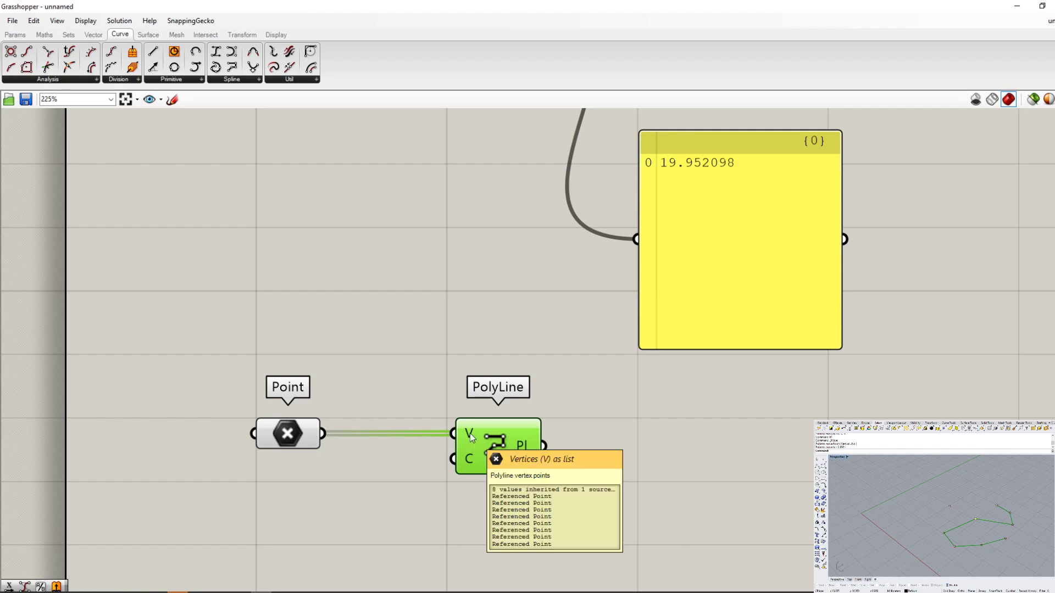
click(283, 433)
scroll(283, 433, up, 3)
drag(284, 433, 278, 433)
mouse_move(334, 438)
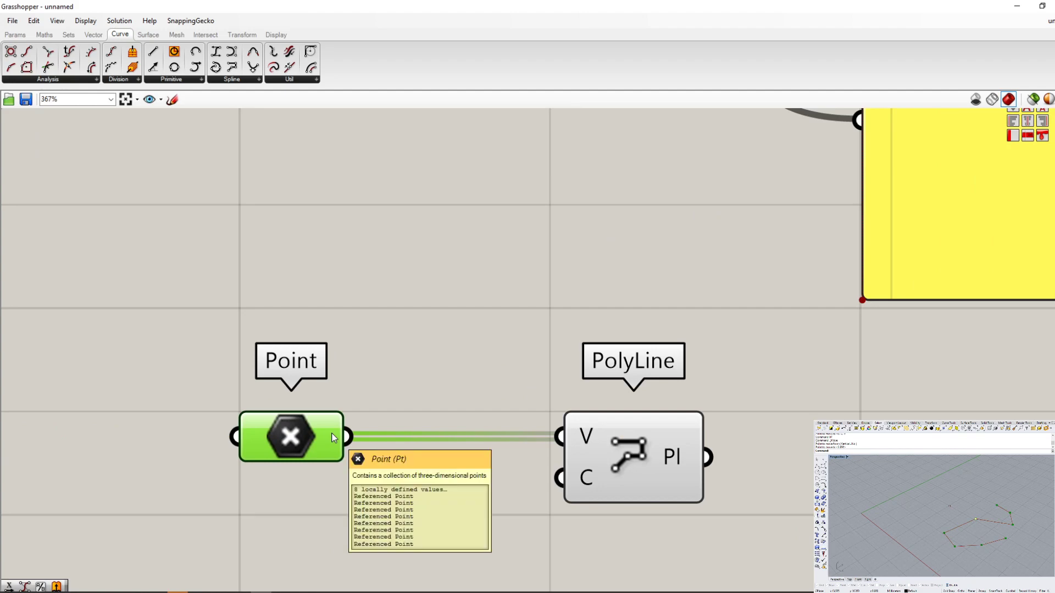
scroll(333, 437, down, 8)
scroll(408, 215, up, 7)
mouse_move(434, 217)
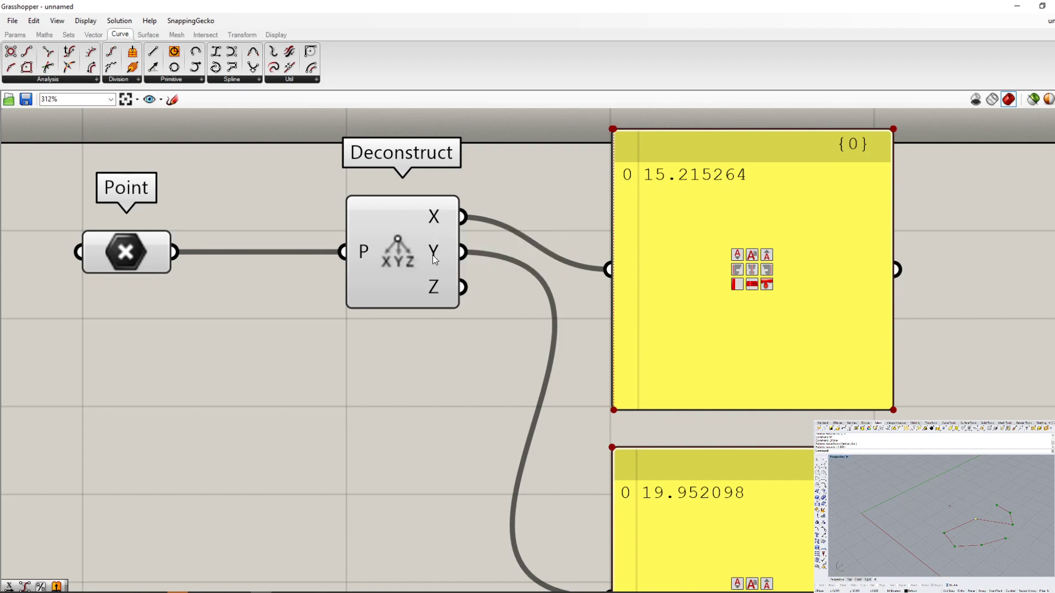
scroll(412, 260, down, 8)
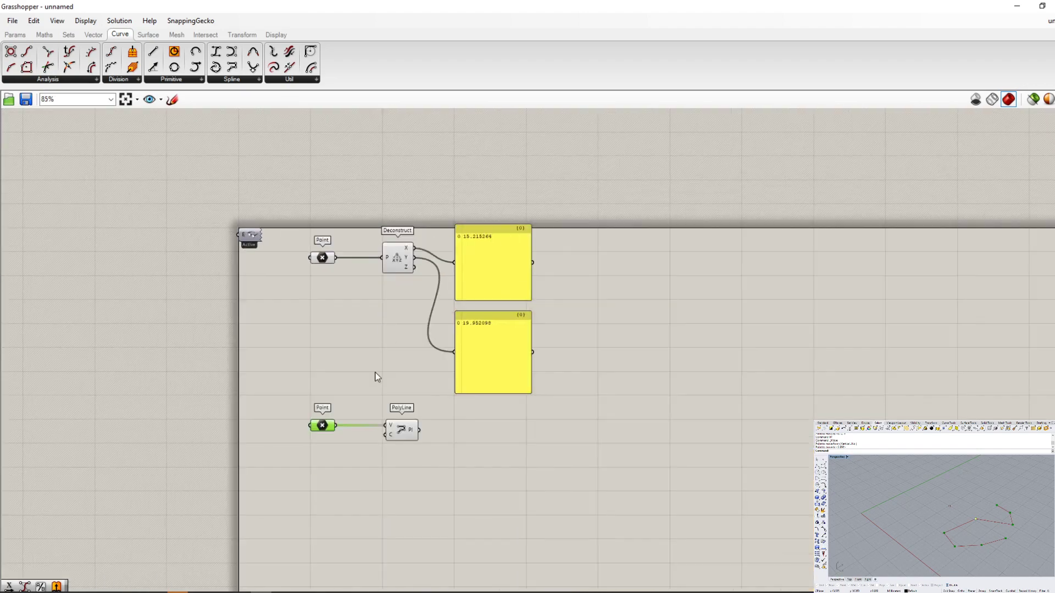
scroll(360, 407, up, 6)
scroll(304, 506, up, 3)
mouse_move(250, 433)
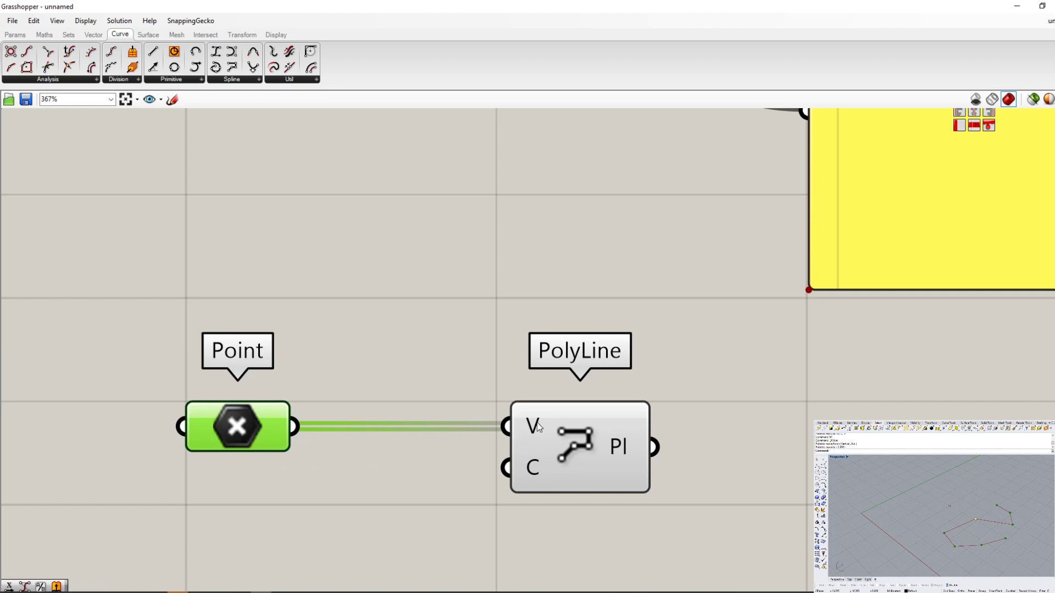
mouse_move(538, 431)
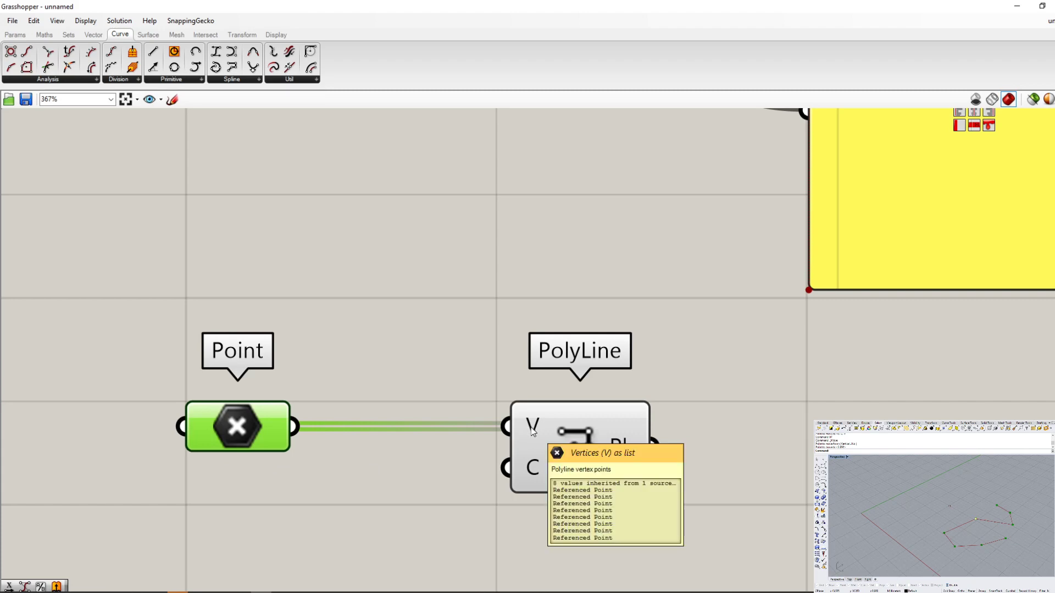
mouse_move(527, 471)
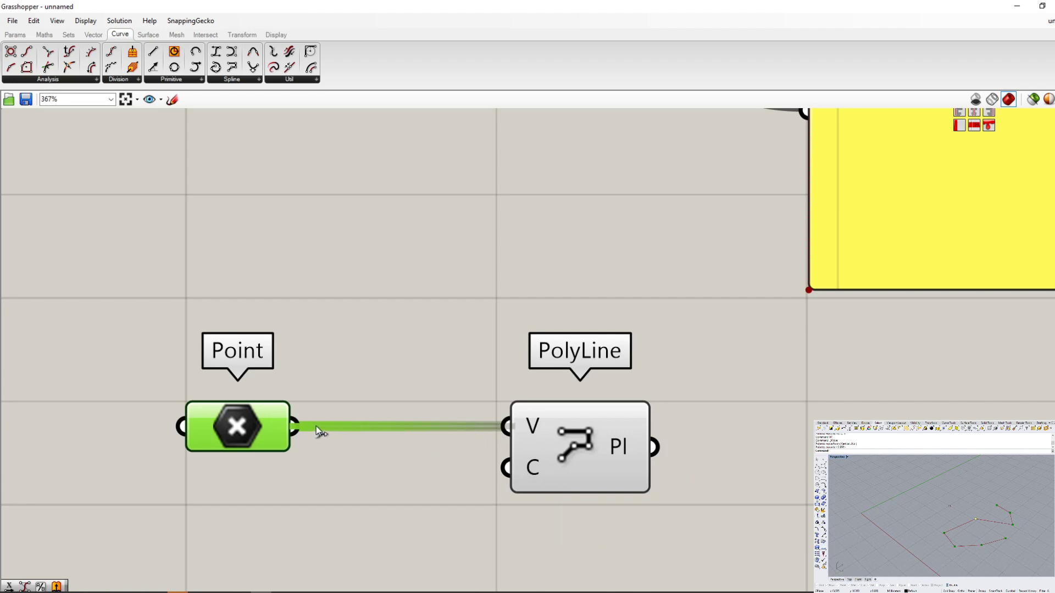
- Try wiring the lower Point parameter into PolyLine's C input, and reroute the wire to the V input
drag(298, 426, 505, 467)
click(753, 407)
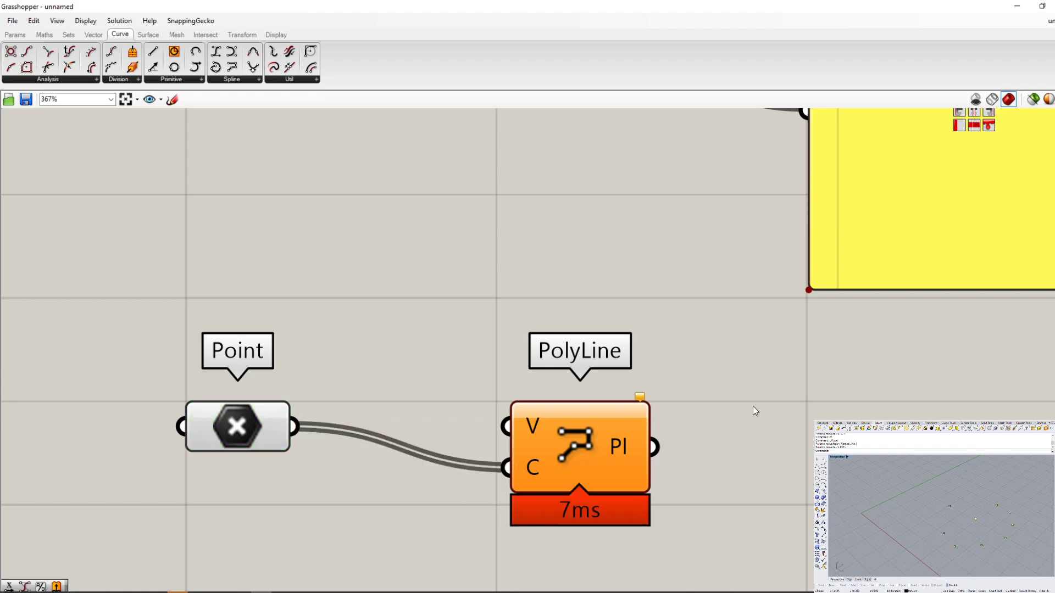
click(579, 433)
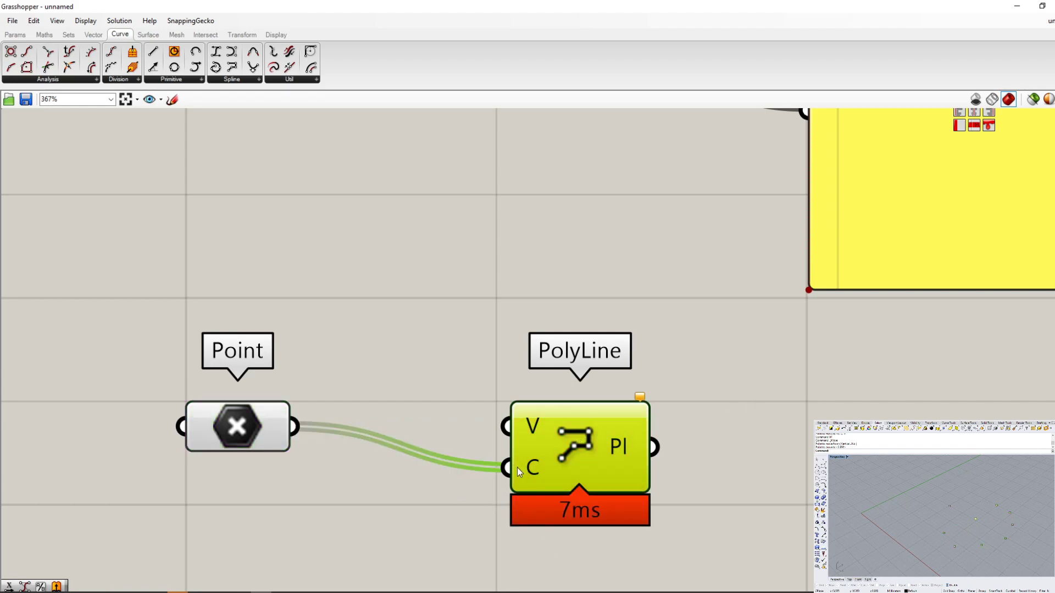
mouse_move(534, 463)
ctrl+drag(510, 472, 518, 434)
mouse_move(532, 435)
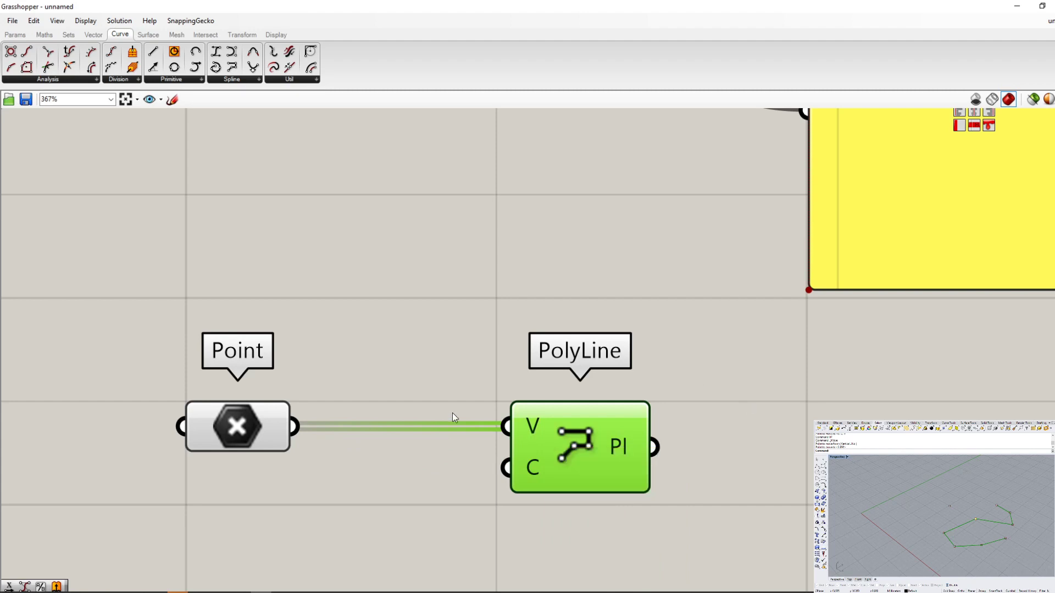
- Search the component library for "polyline" and place a second PolyLine component beside the first one, leaving it deselected
drag(614, 435, 571, 425)
scroll(386, 371, down, 5)
scroll(671, 368, up, 4)
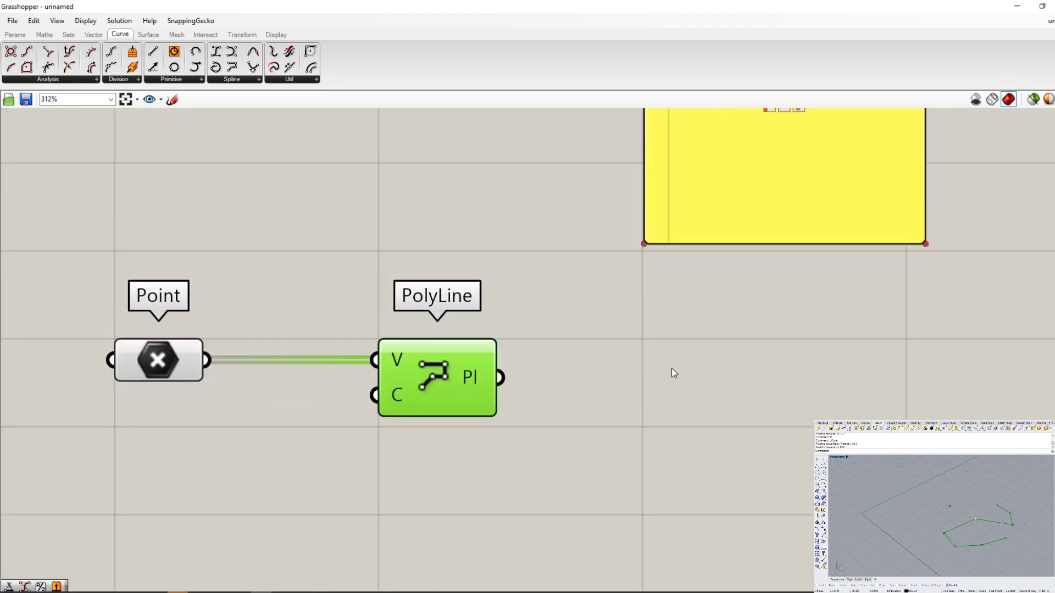
double_click(674, 367)
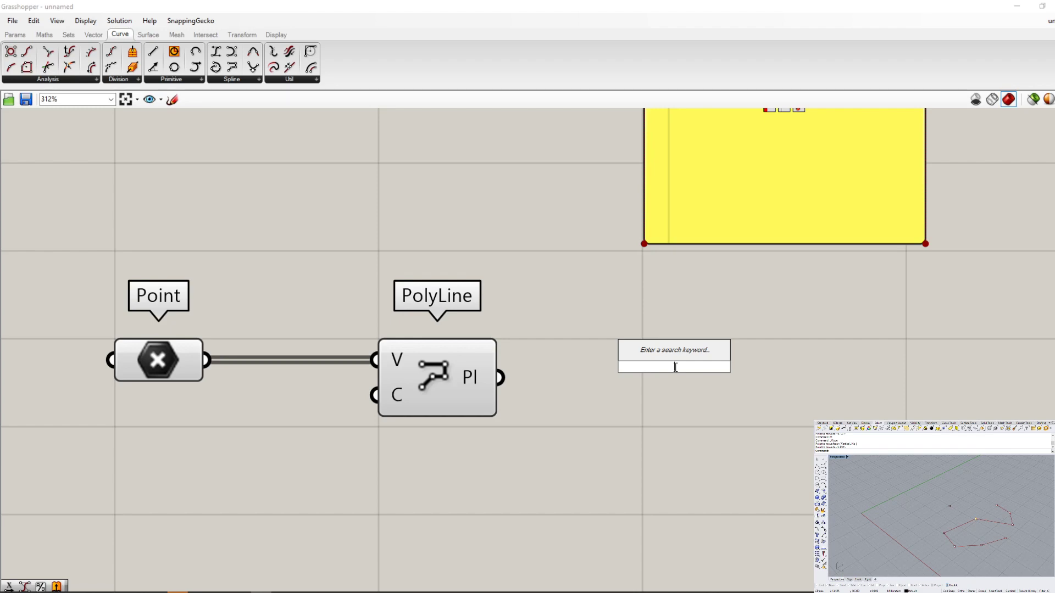
text(ppoly)
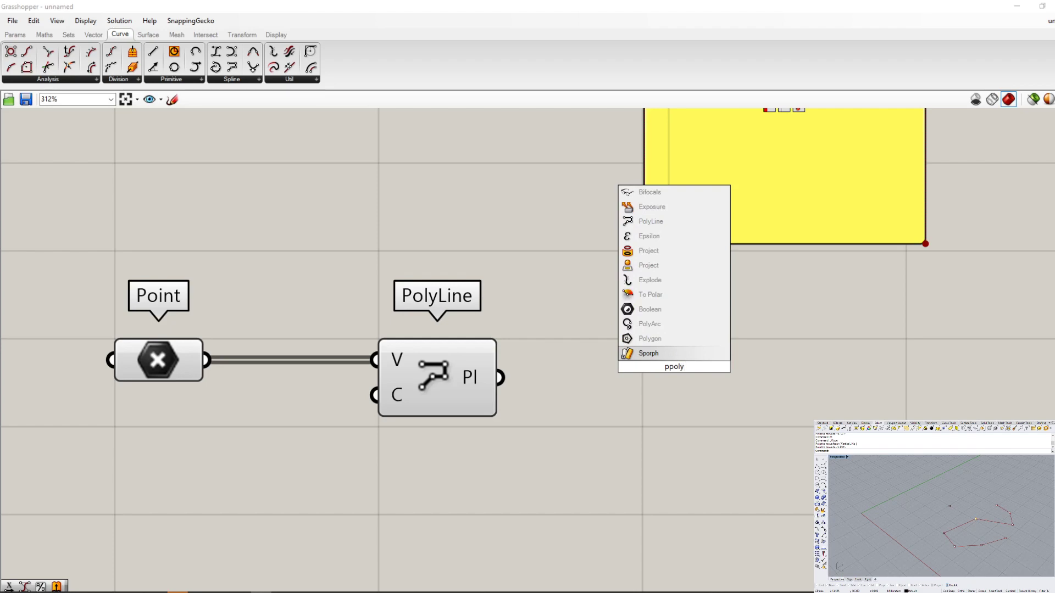
key(BackSpace)
key(BackSpace)
key(BackSpace)
key(BackSpace)
text(olyline)
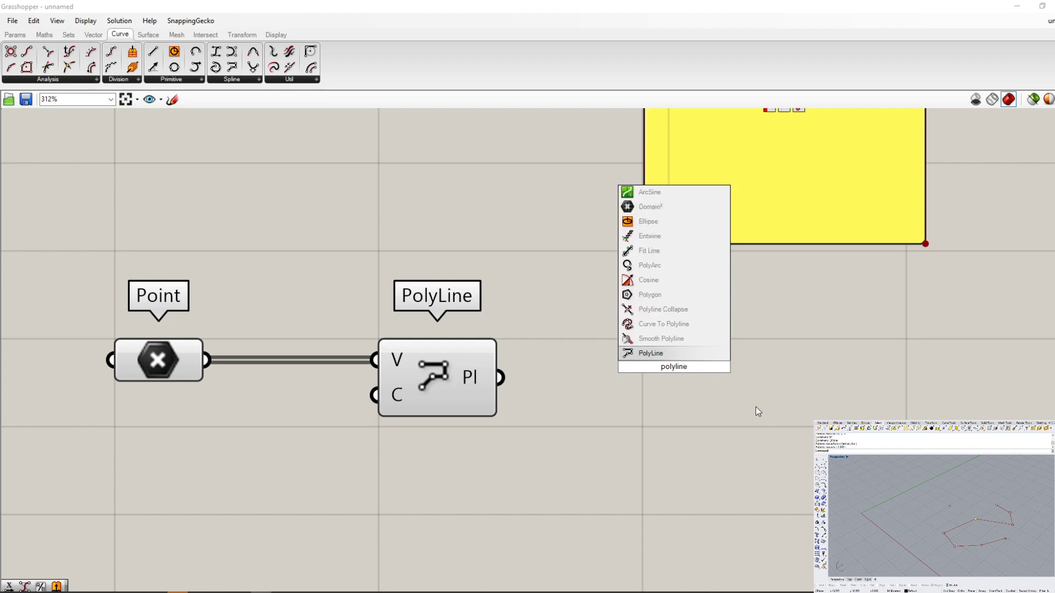
click(664, 354)
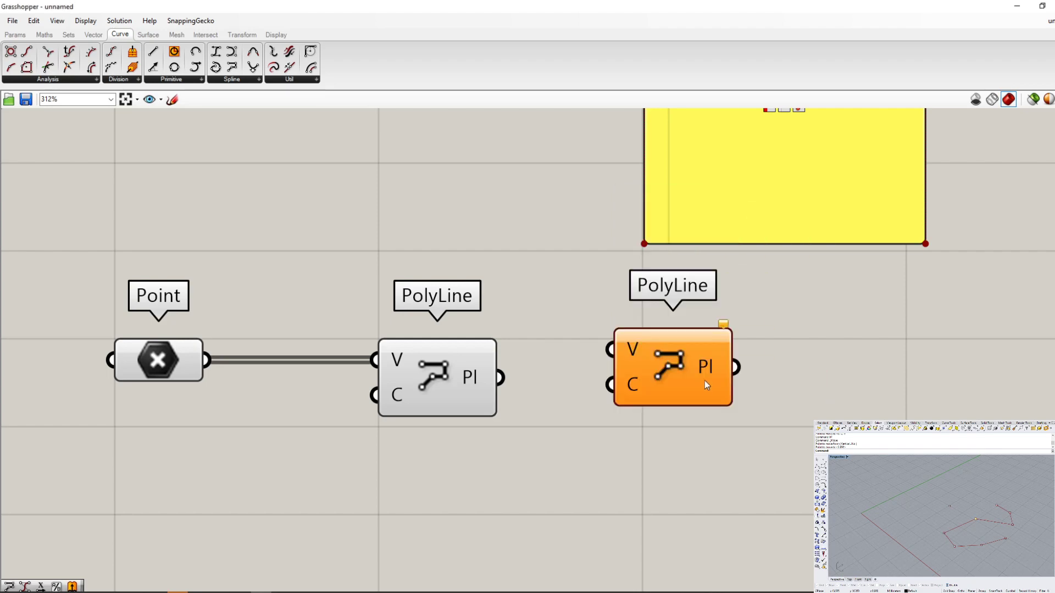
click(676, 368)
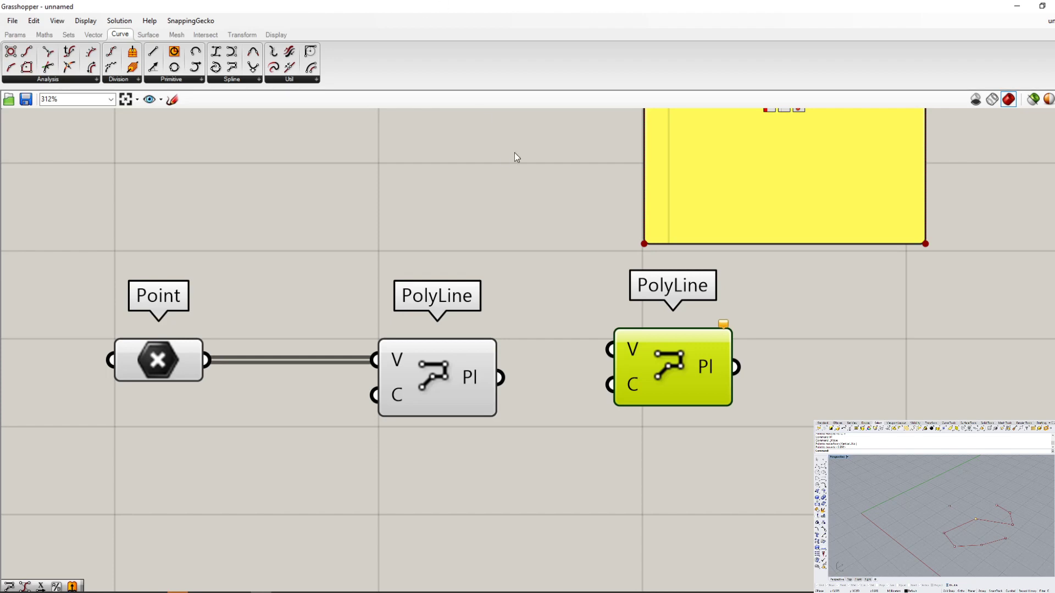
click(497, 455)
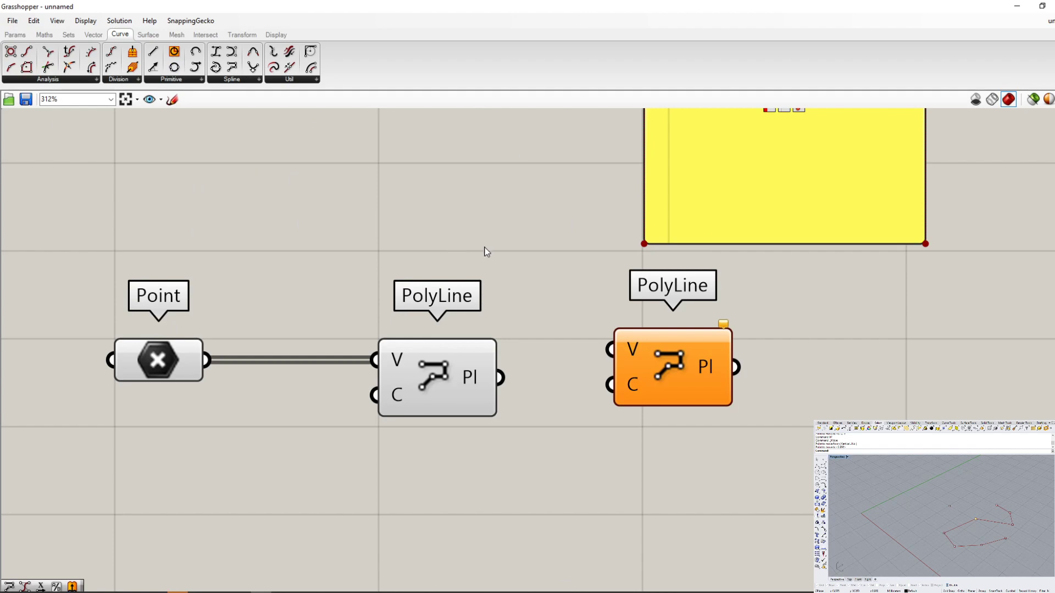
- Search the component library for "line", and delete the unconnected second PolyLine component
double_click(476, 228)
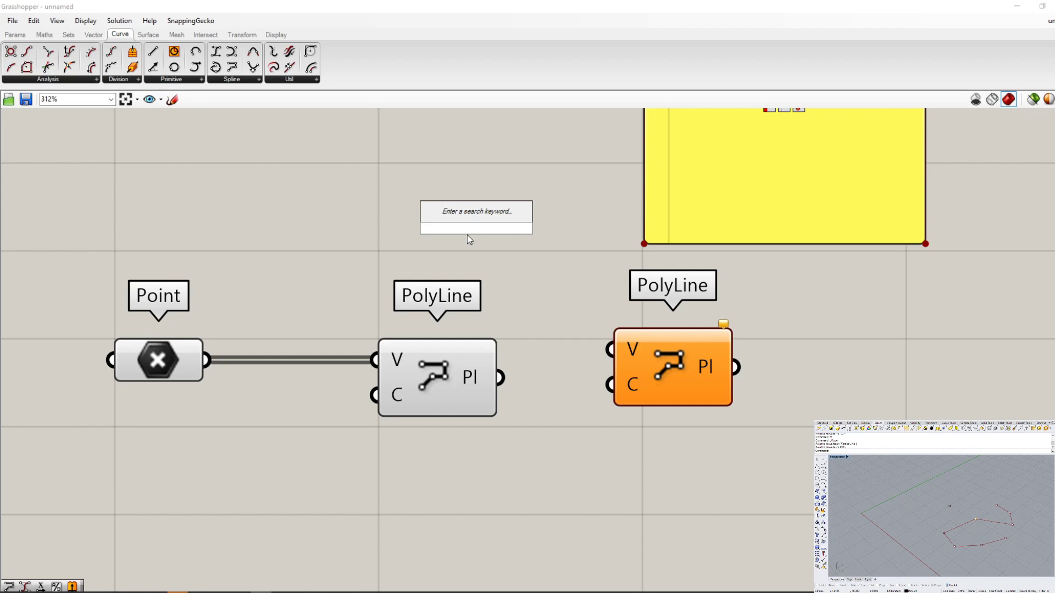
text(line)
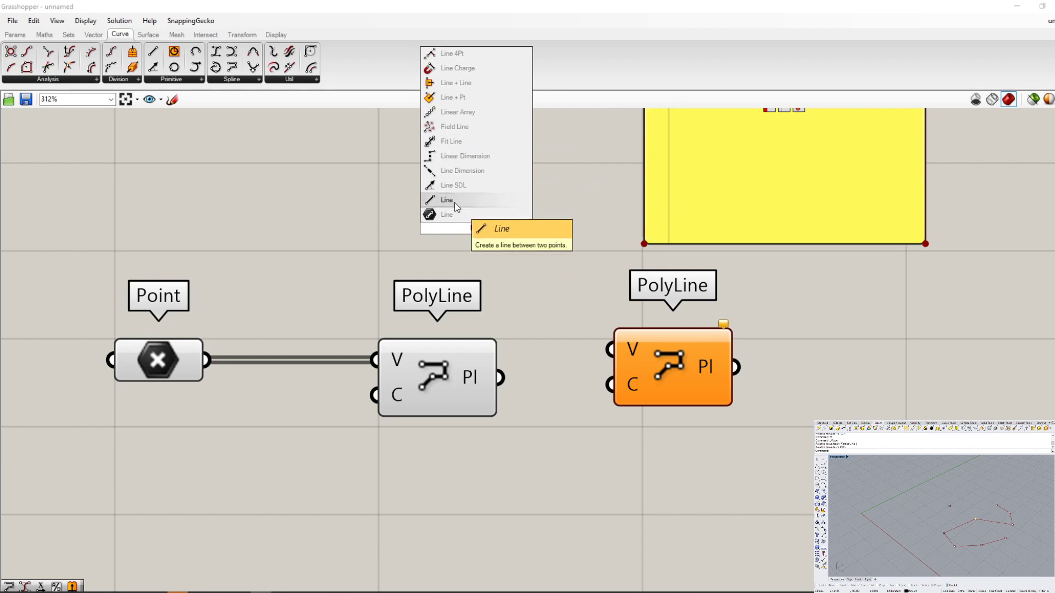
click(500, 265)
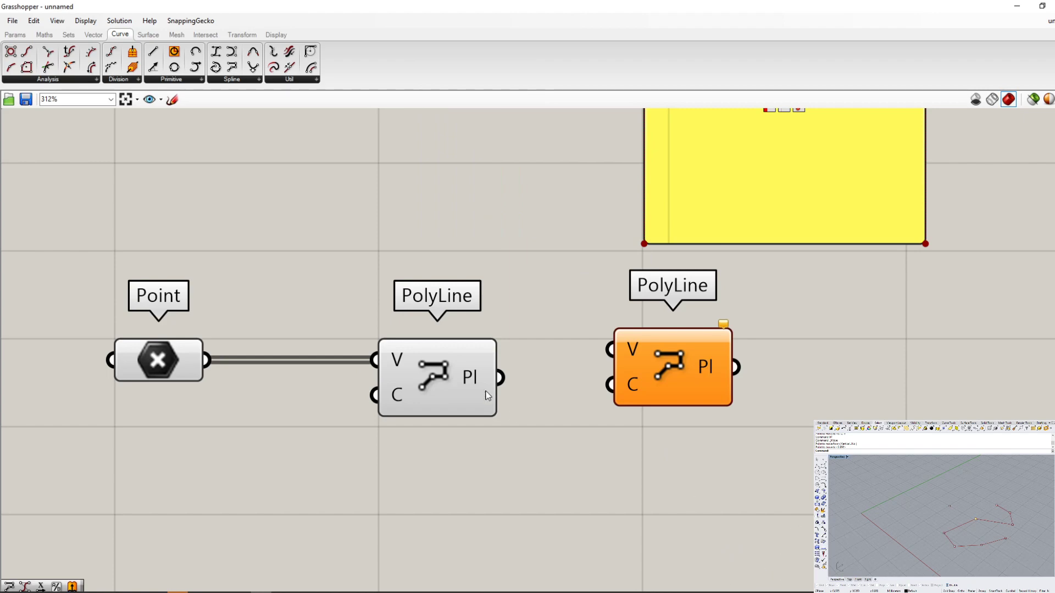
click(682, 374)
key(Delete)
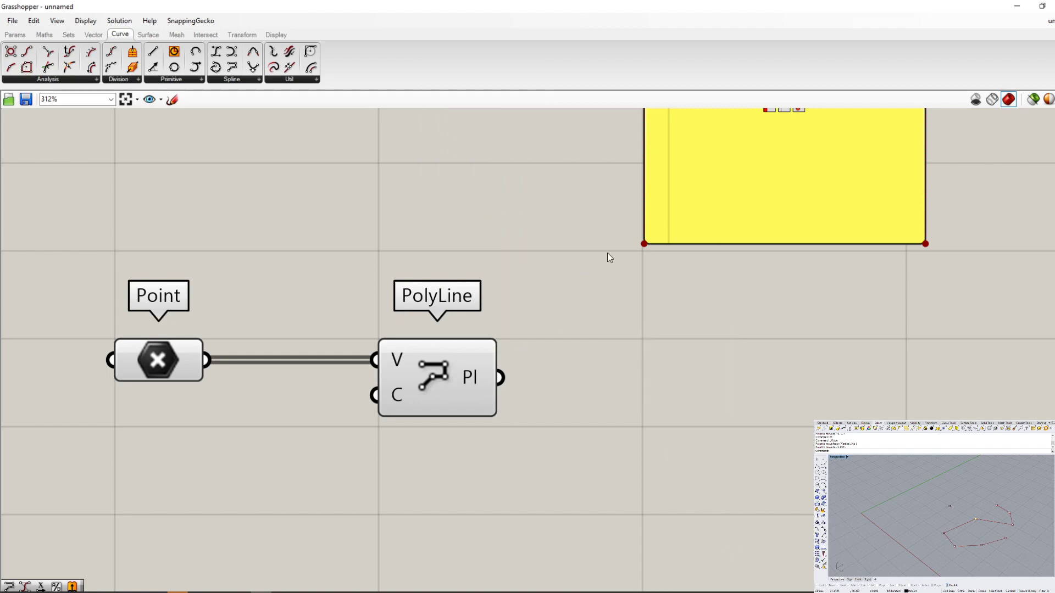
- Duplicate the connected PolyLine component together with its input wire, and delete the copy
click(449, 375)
right_drag(453, 357, 519, 181)
scroll(457, 343, down, 3)
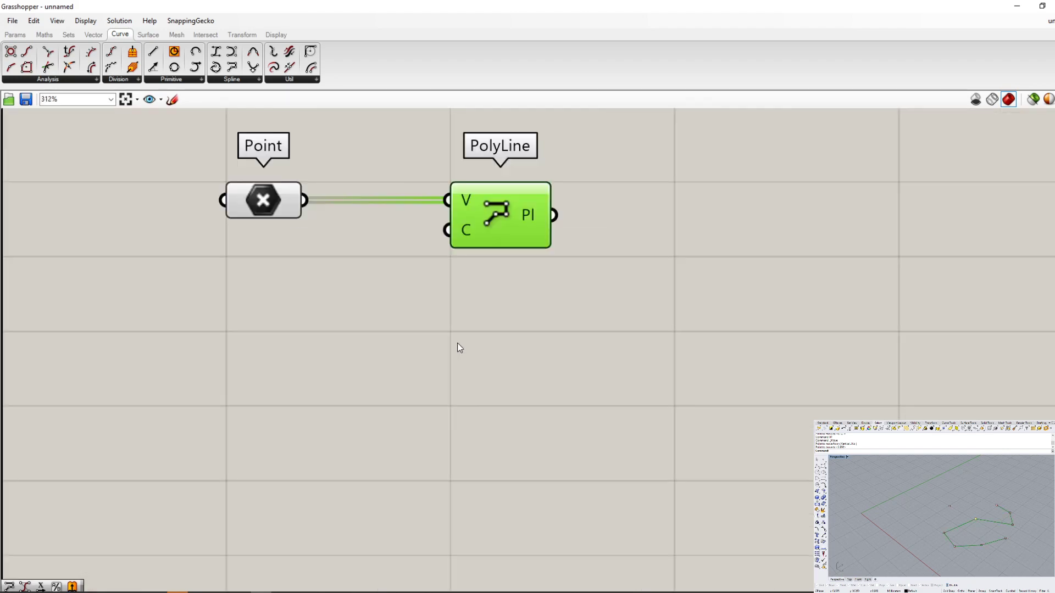
scroll(496, 215, up, 4)
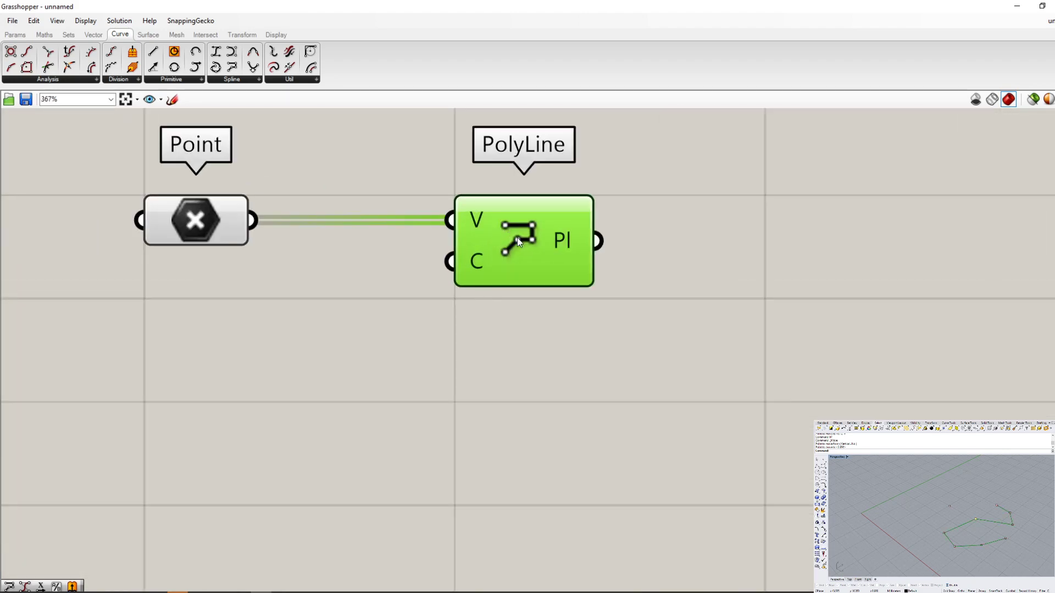
alt+click(517, 363)
alt+drag(555, 317, 559, 317)
drag(522, 246, 706, 416)
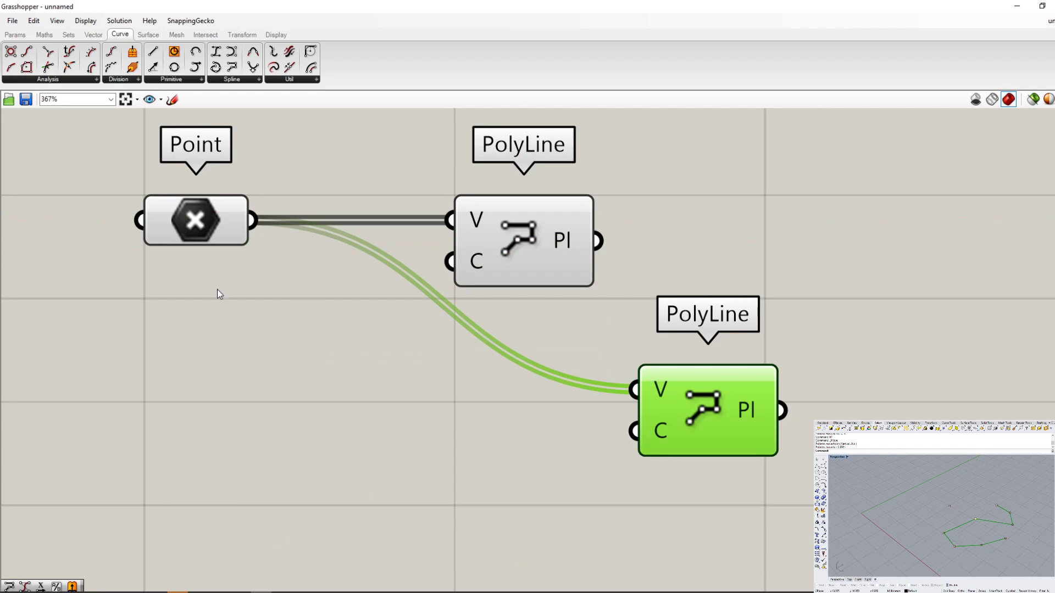
key(Delete)
- Copy the PolyLine component, paste it with its input wire kept, and place the copy below the original
click(541, 259)
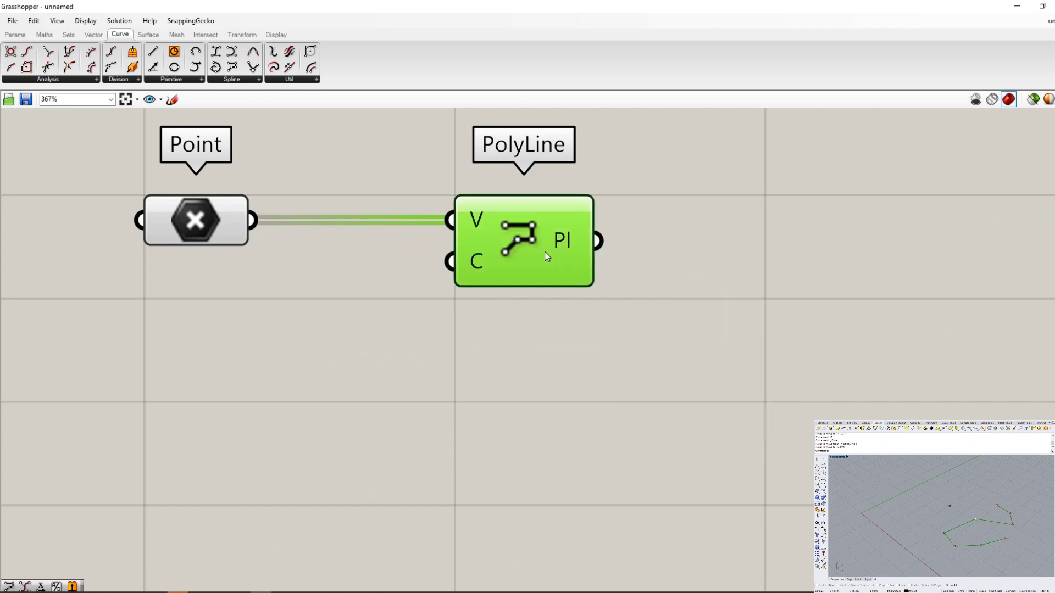
key(ctrl+c)
key(ctrl+shift+v)
drag(550, 268, 526, 446)
right_drag(529, 473, 526, 432)
mouse_move(526, 432)
mouse_down()
mouse_move(526, 458)
mouse_move(526, 432)
mouse_up()
scroll(499, 397, up, 2)
scroll(499, 397, up, 1)
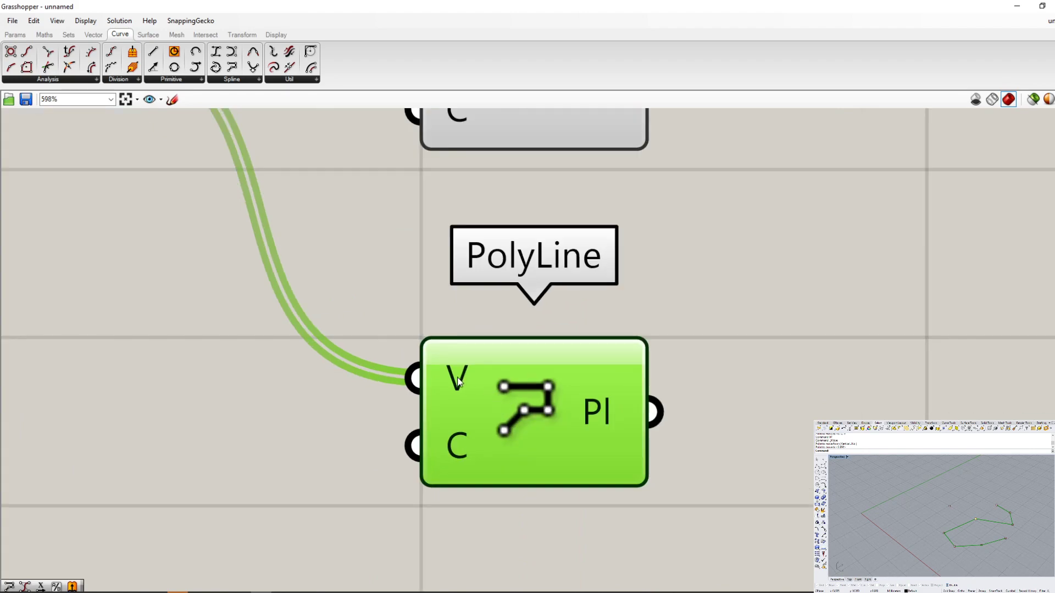
- Examine the options of the copied PolyLine's V input, and delete the copied component
right_click(459, 378)
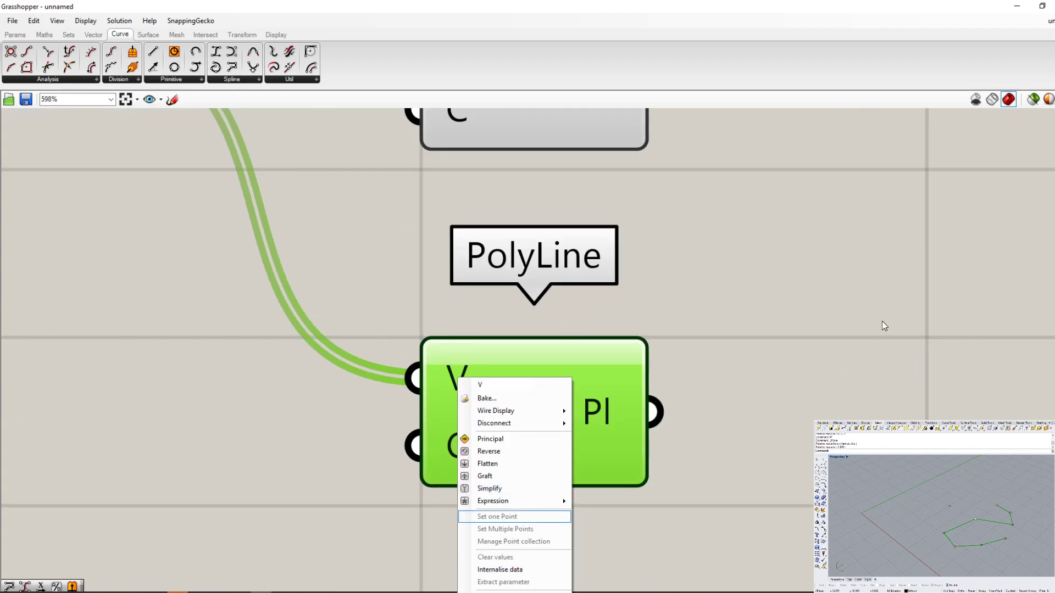
click(753, 393)
click(565, 391)
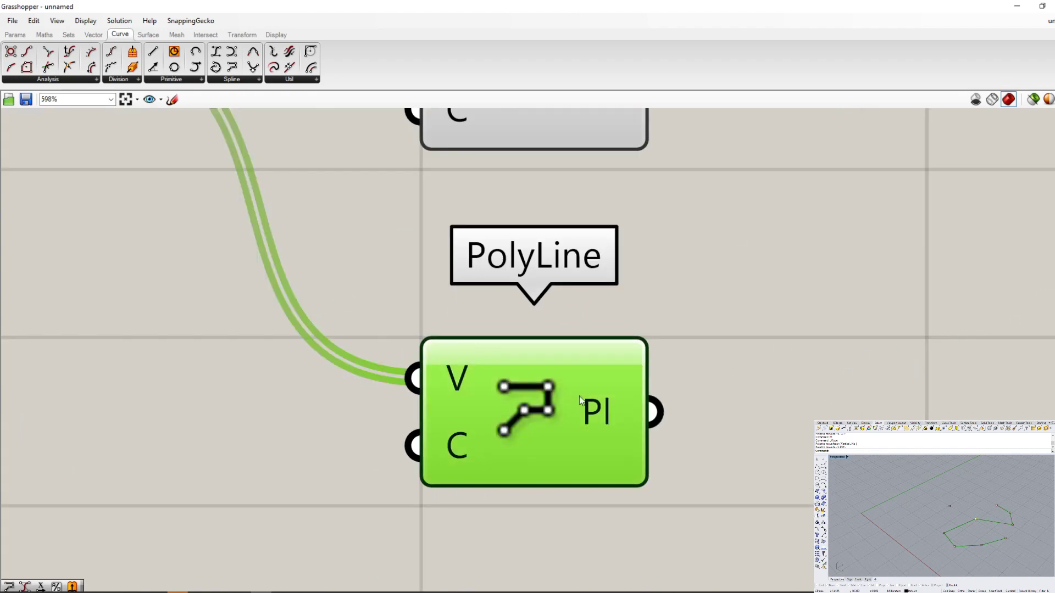
scroll(592, 382, down, 1)
key(Delete)
scroll(542, 136, down, 4)
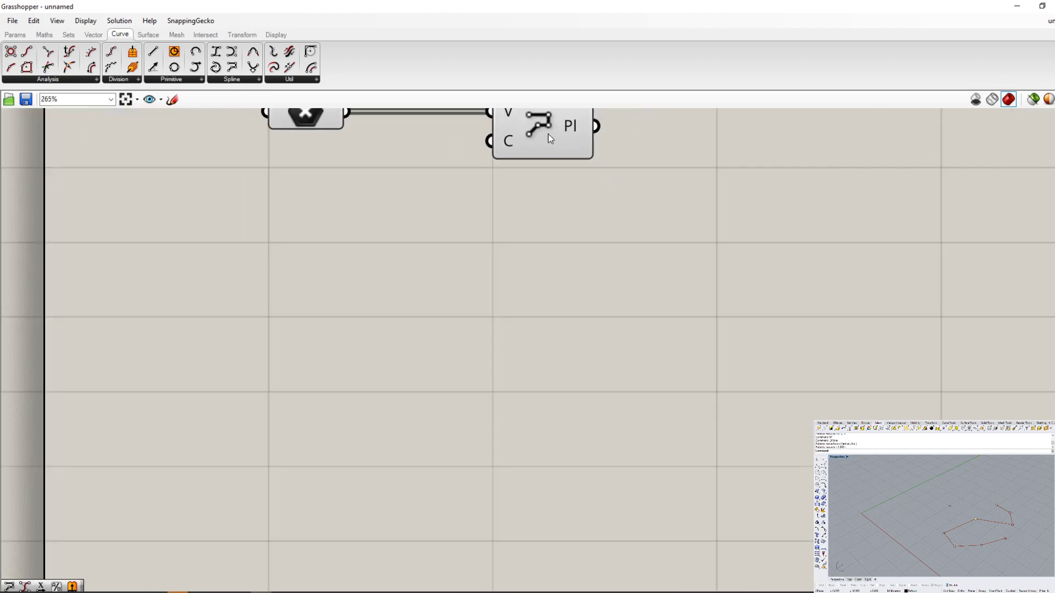
- Spread the component layout apart horizontally around PolyLine and Deconstruct, and undo the spacing changes
drag(547, 146, 540, 236)
key(Delete)
scroll(601, 304, down, 3)
scroll(625, 192, up, 6)
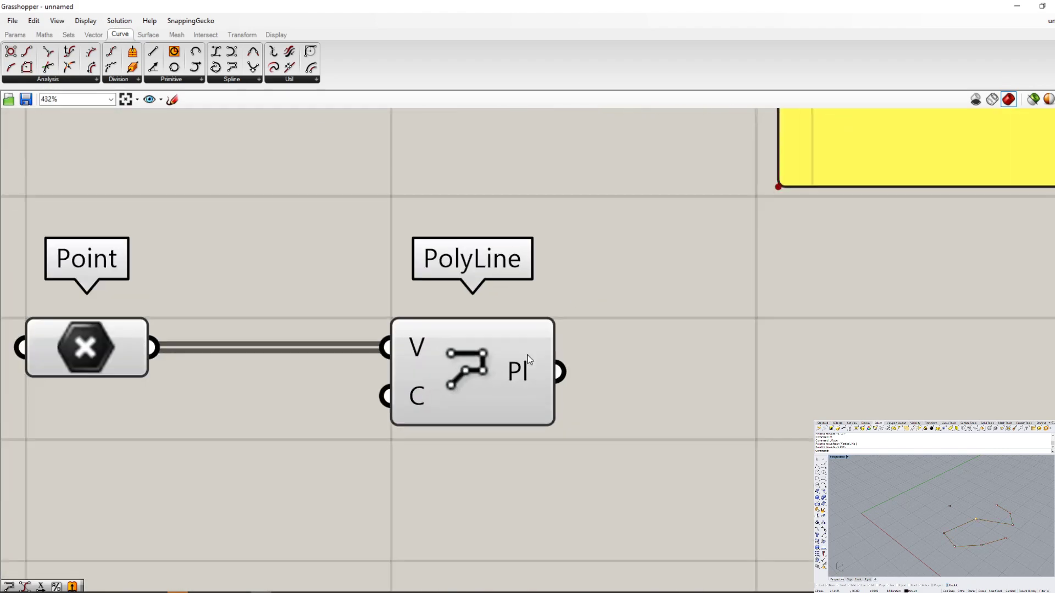
alt+drag(485, 374, 854, 402)
scroll(566, 423, down, 9)
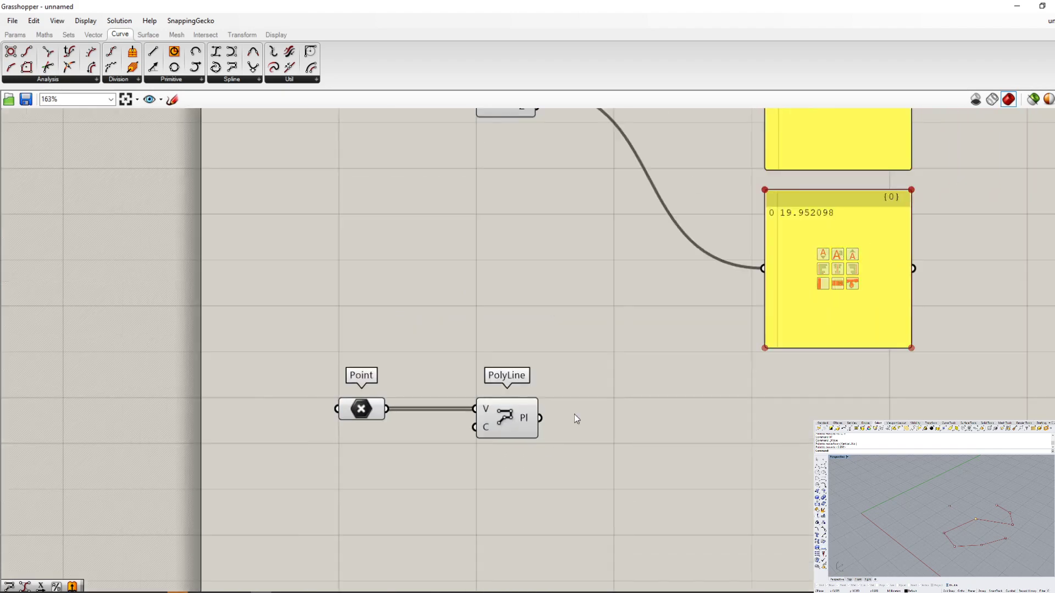
alt+drag(542, 428, 752, 424)
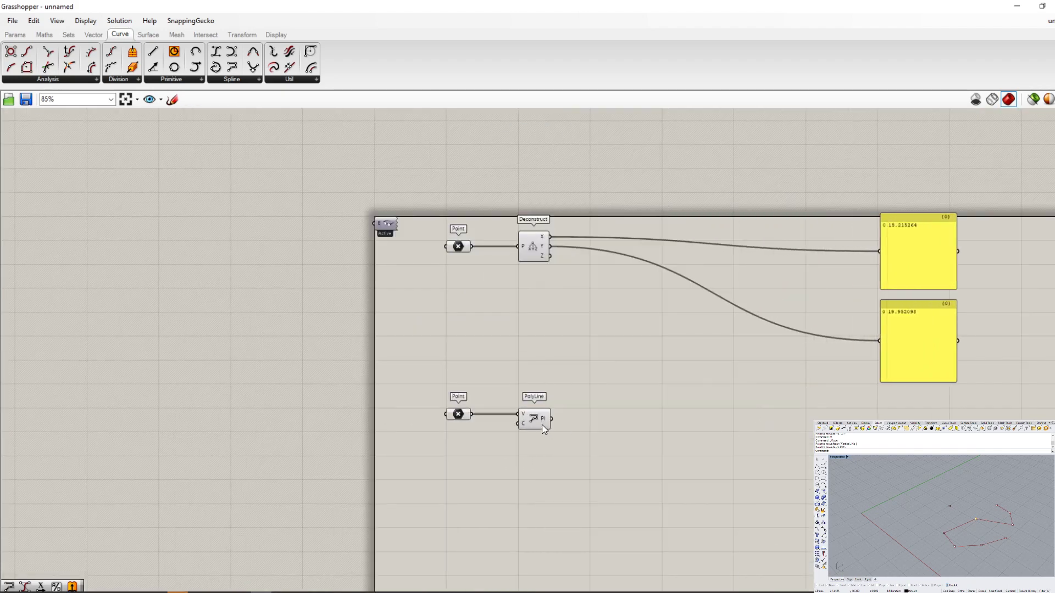
alt+drag(542, 425, 862, 424)
scroll(401, 374, down, 4)
alt+drag(480, 397, 652, 406)
key(ctrl+z)
key(ctrl+z)
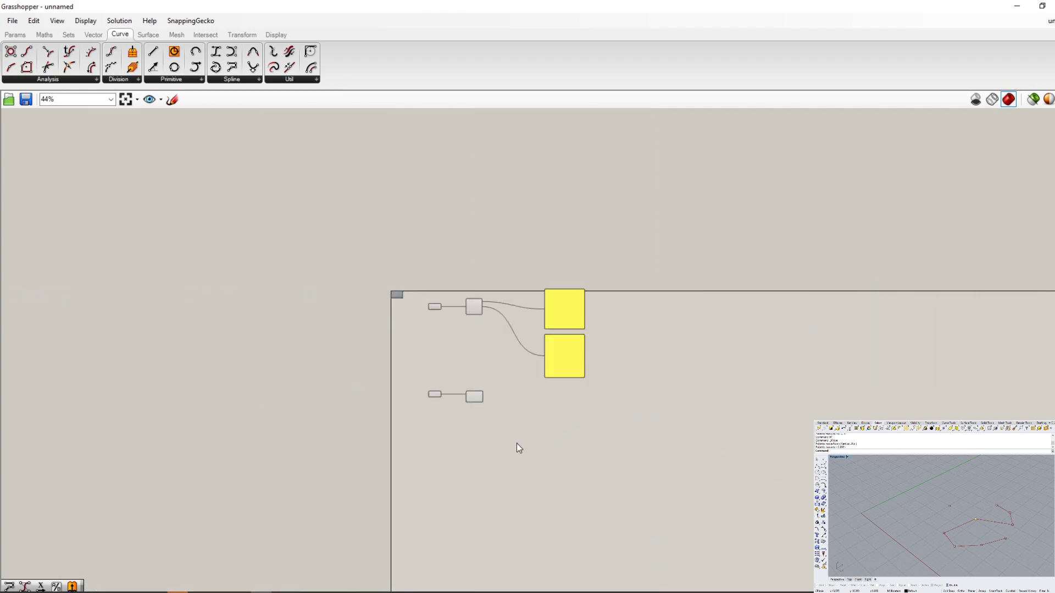
- Open a wide horizontal gap between the Point parameters and the Deconstruct and PolyLine components, and undo it
scroll(484, 302, up, 8)
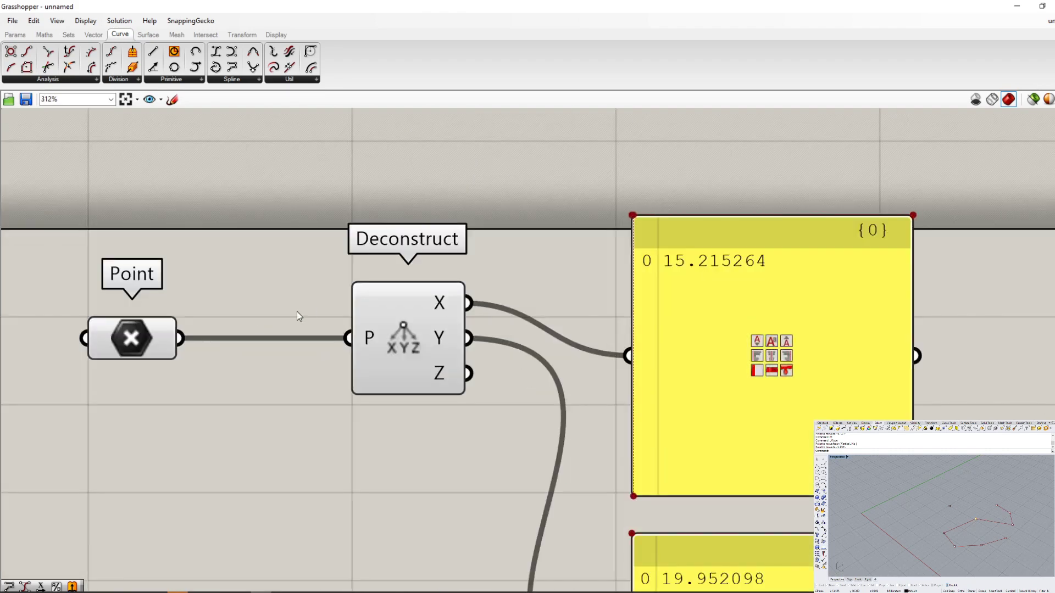
scroll(250, 302, up, 4)
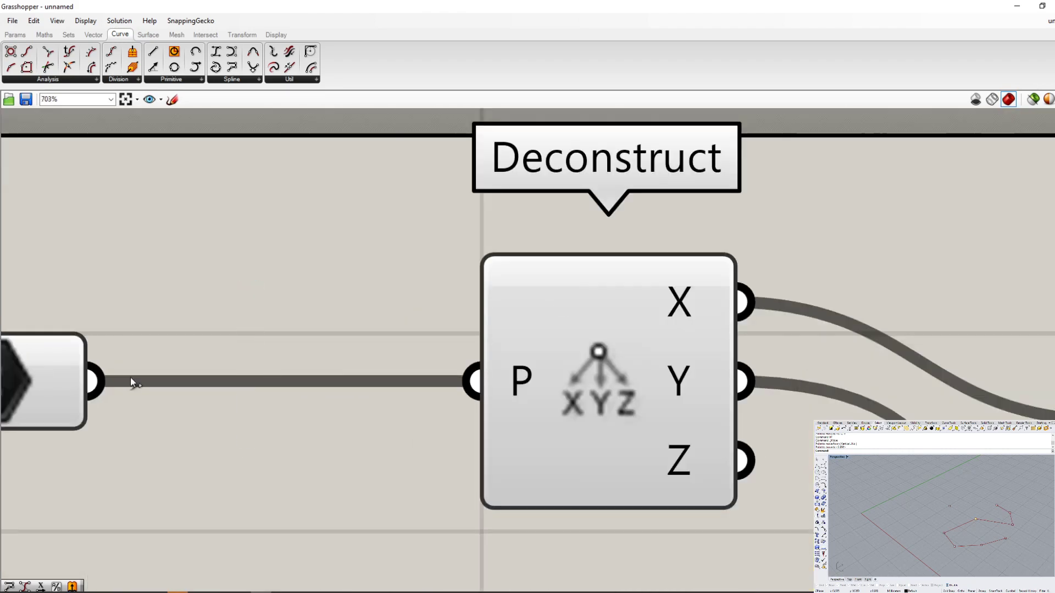
click(528, 354)
scroll(446, 381, down, 4)
click(351, 261)
alt+drag(353, 325, 1026, 303)
scroll(275, 322, down, 5)
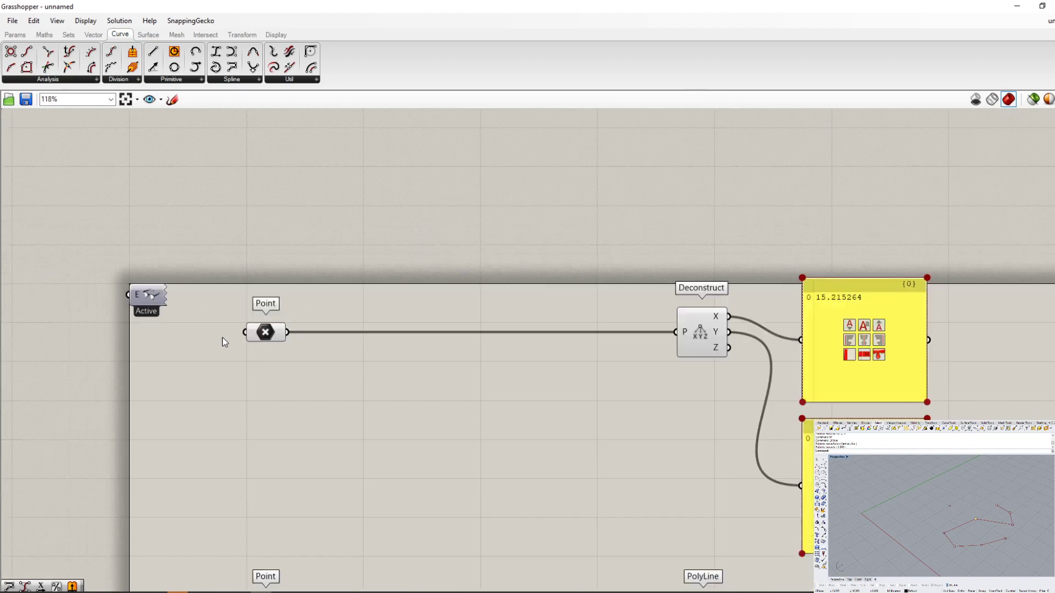
key(ctrl+z)
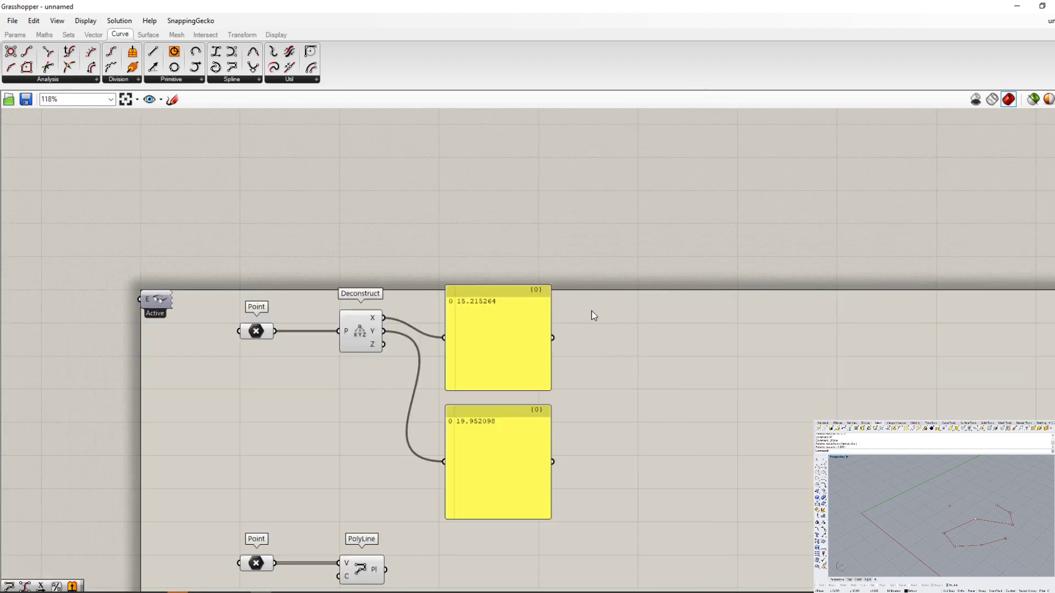
scroll(388, 472, down, 3)
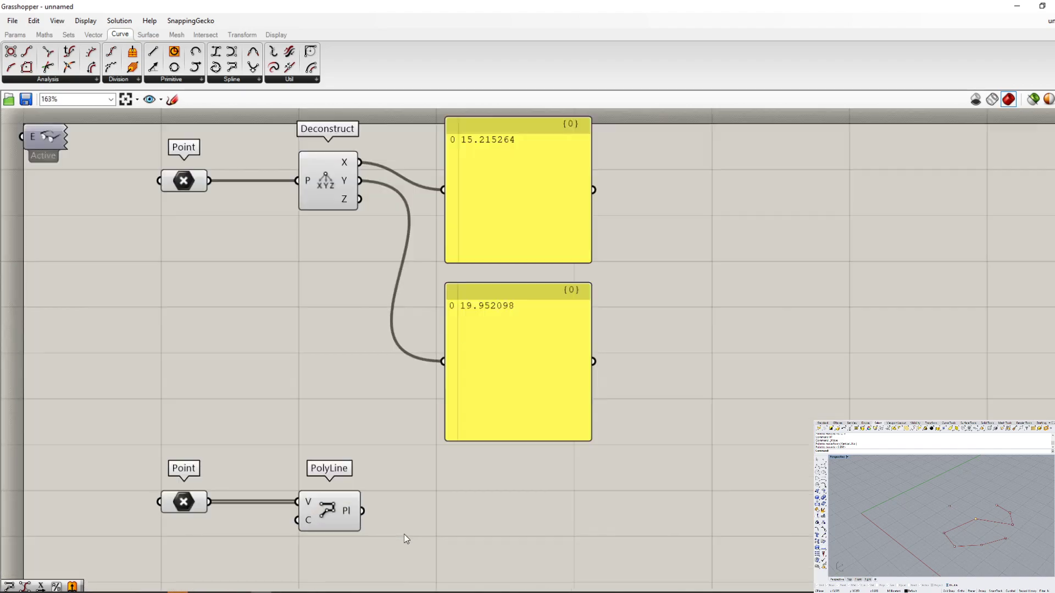
- Bake the polyline from the PolyLine component onto the Default layer with colour By Layer
scroll(404, 534, up, 5)
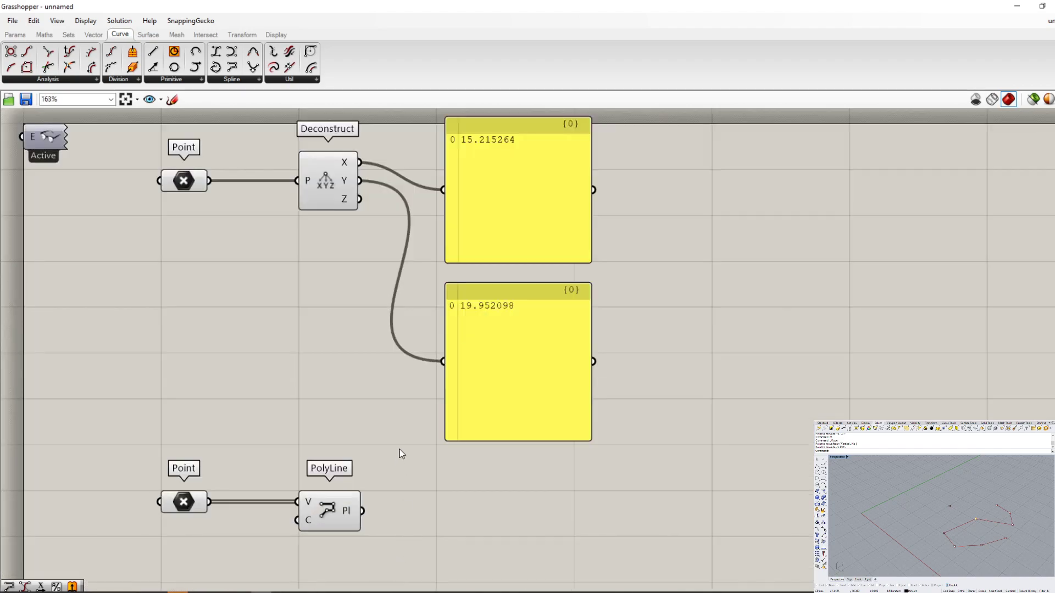
scroll(401, 453, up, 3)
click(357, 392)
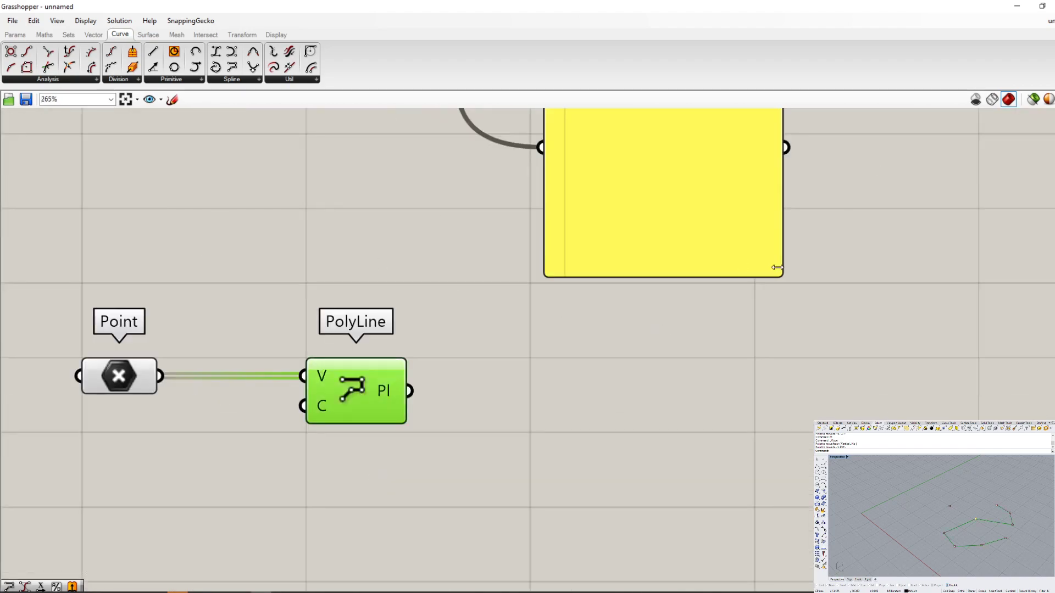
click(514, 407)
click(350, 390)
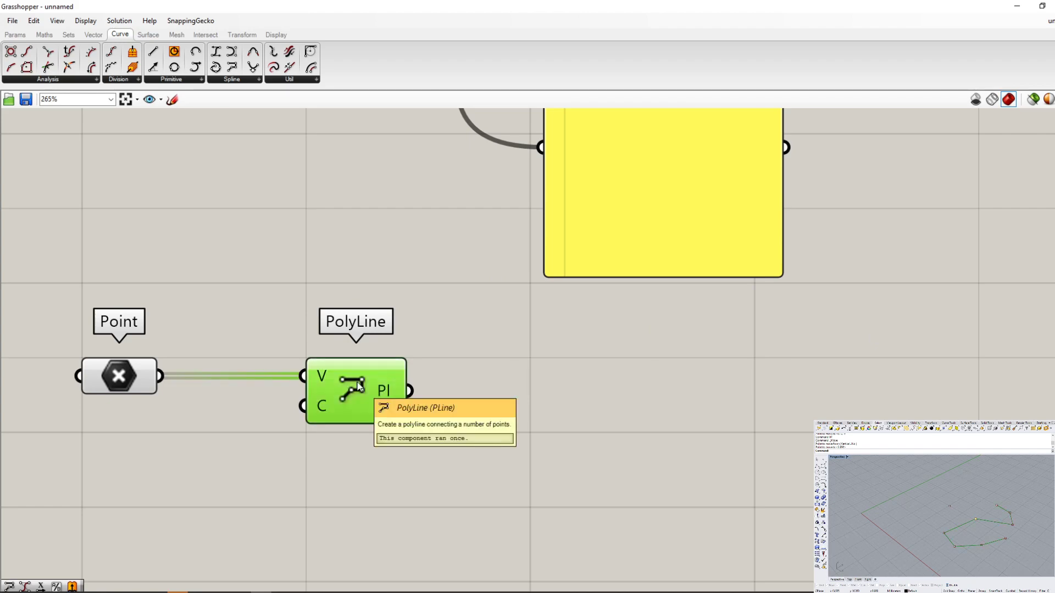
right_click(356, 382)
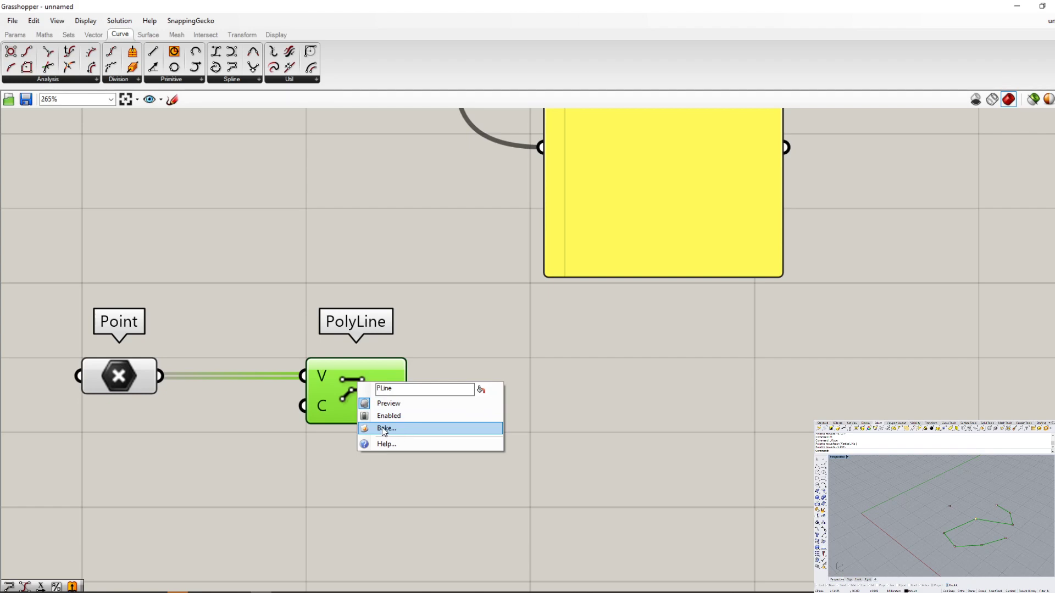
click(402, 430)
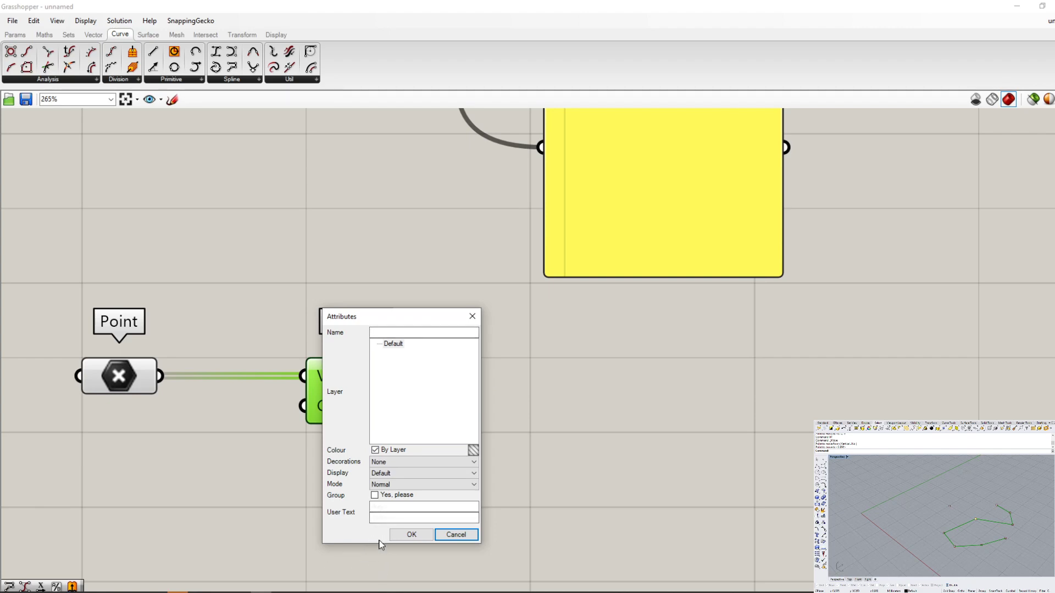
click(411, 535)
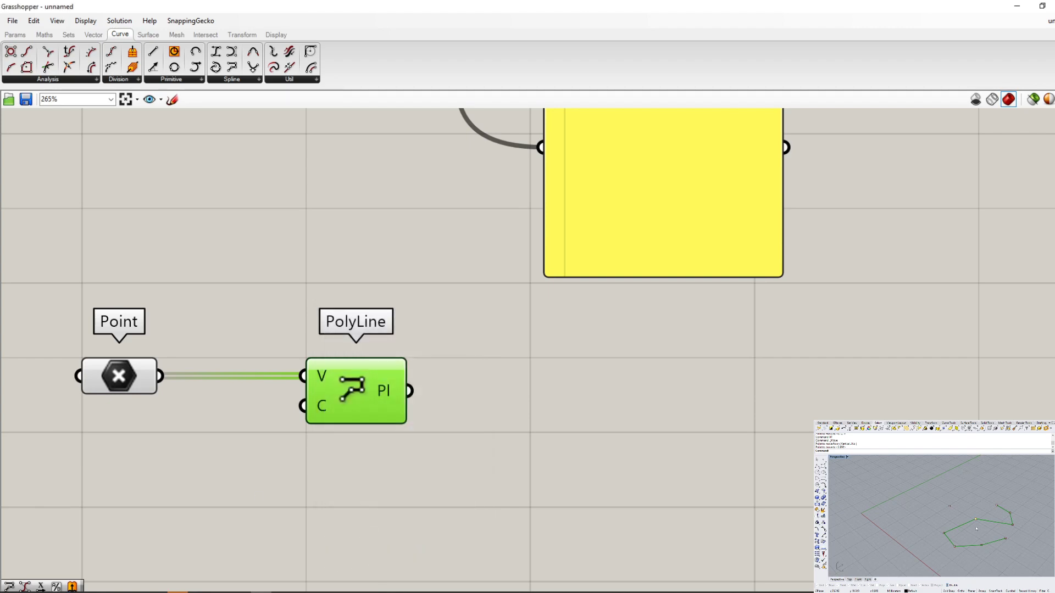
- Switch to Rhino and move the baked polyline away from its original position
click(1002, 552)
click(995, 544)
scroll(982, 521, down, 5)
text(m)
key(Return)
click(990, 535)
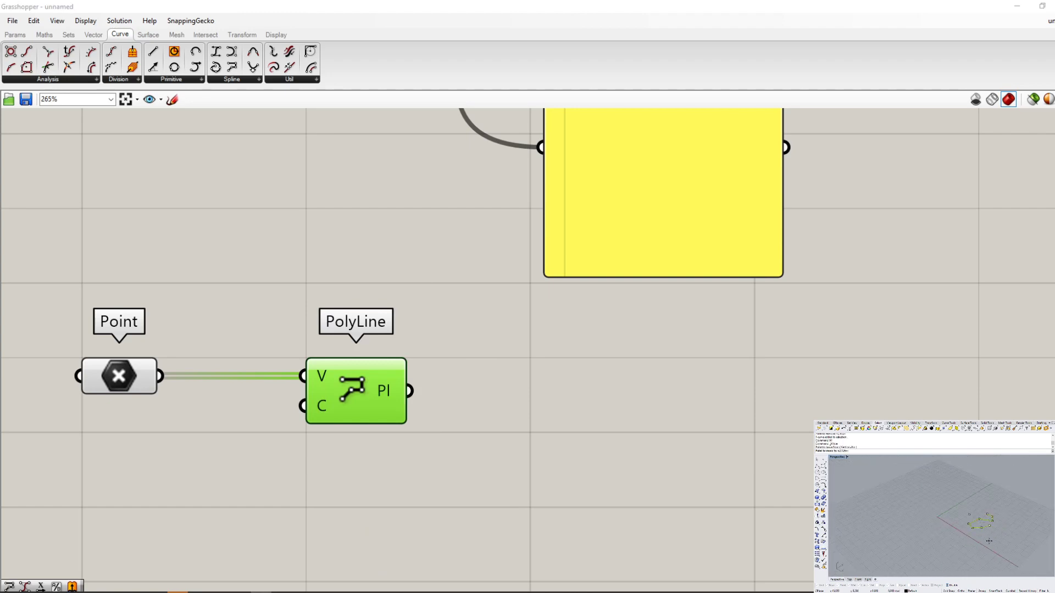
click(1019, 552)
scroll(1009, 523, up, 5)
scroll(1007, 519, down, 5)
scroll(1008, 520, up, 4)
- Delete the moved baked polyline in the viewport, and undo the last change
click(988, 500)
key(Delete)
scroll(948, 488, down, 5)
scroll(935, 501, up, 8)
key(ctrl+z)
scroll(960, 533, down, 6)
scroll(961, 533, up, 4)
- Select the referenced point at the polyline's lower bend and move it to reshape the Grasshopper polyline
click(896, 501)
drag(916, 510, 894, 535)
text(m)
key(Return)
click(904, 544)
click(934, 530)
text(n)
key(Return)
click(902, 510)
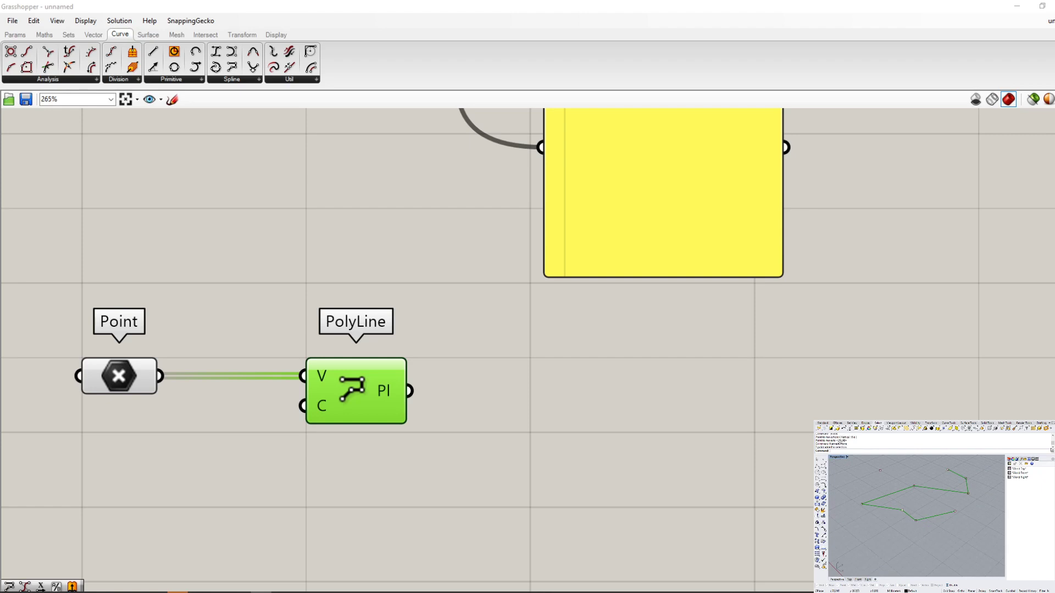
drag(1053, 459, 1054, 461)
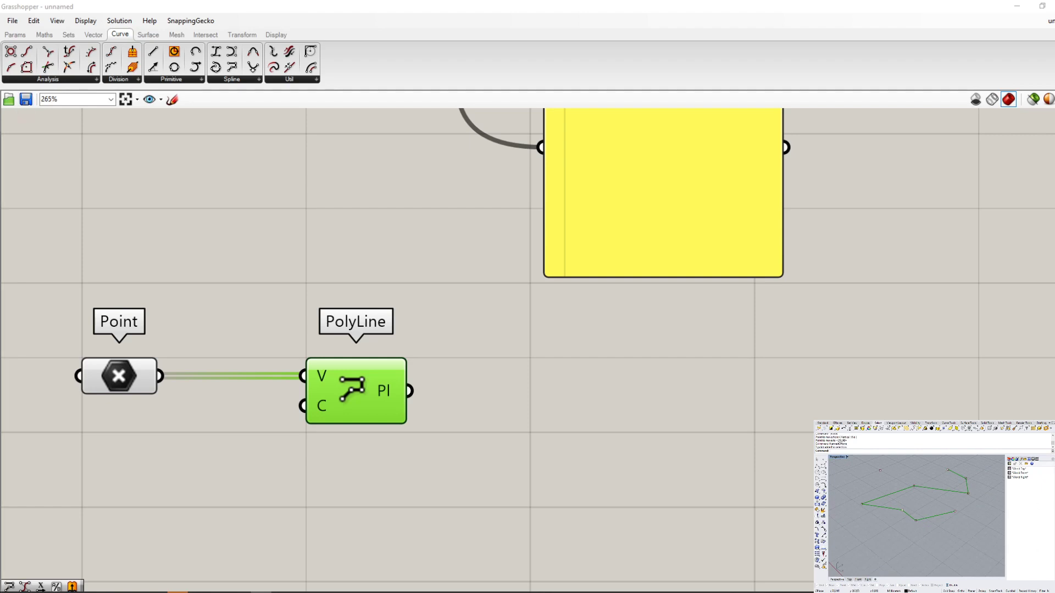
click(1053, 457)
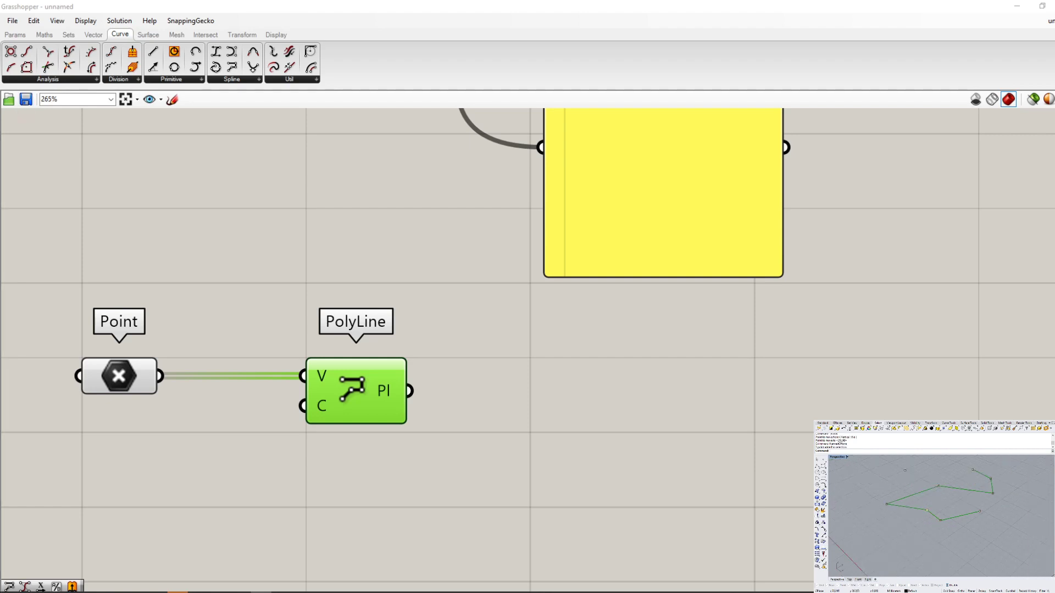
- Move the point at the polyline's inner lower bend outward past the neighbouring far corner
click(930, 509)
text(M)
key(Return)
click(977, 536)
click(930, 555)
- Move the referenced point at the polyline's original far corner twice, shifting it slightly inward overall
drag(869, 491, 907, 518)
text(M)
key(Return)
click(953, 536)
click(940, 541)
text(M)
key(Return)
click(866, 515)
click(895, 515)
- Switch back to Grasshopper and turn off the preview of the PolyLine component
click(434, 412)
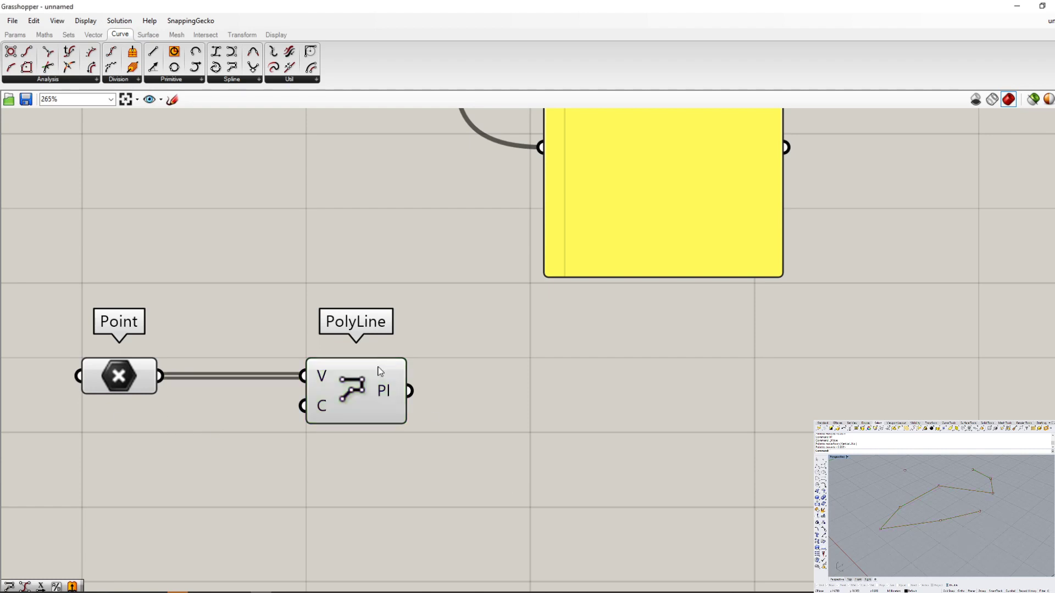
right_click(364, 388)
click(351, 388)
right_click(350, 388)
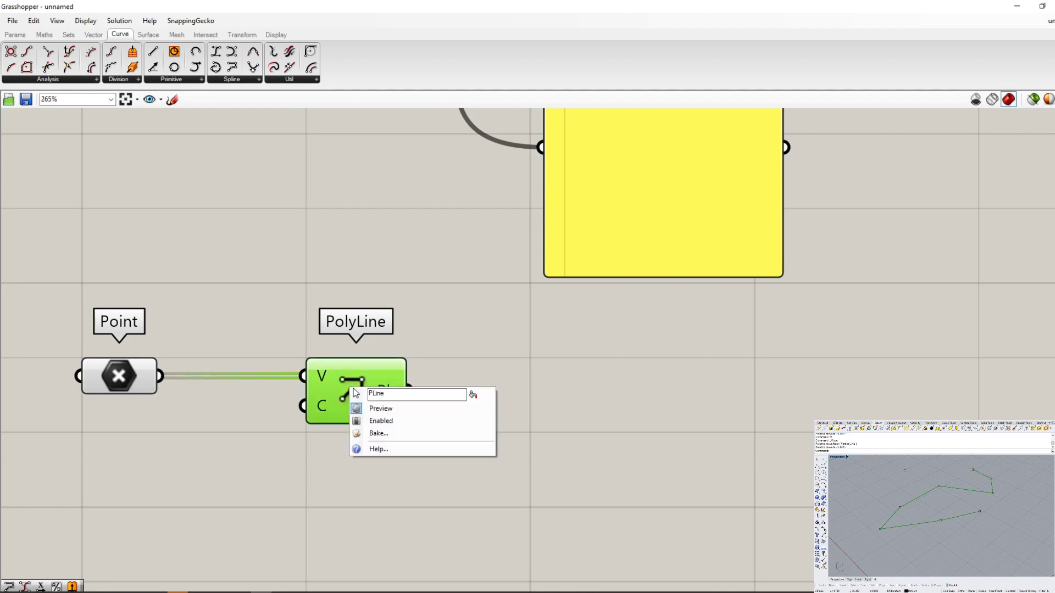
click(374, 409)
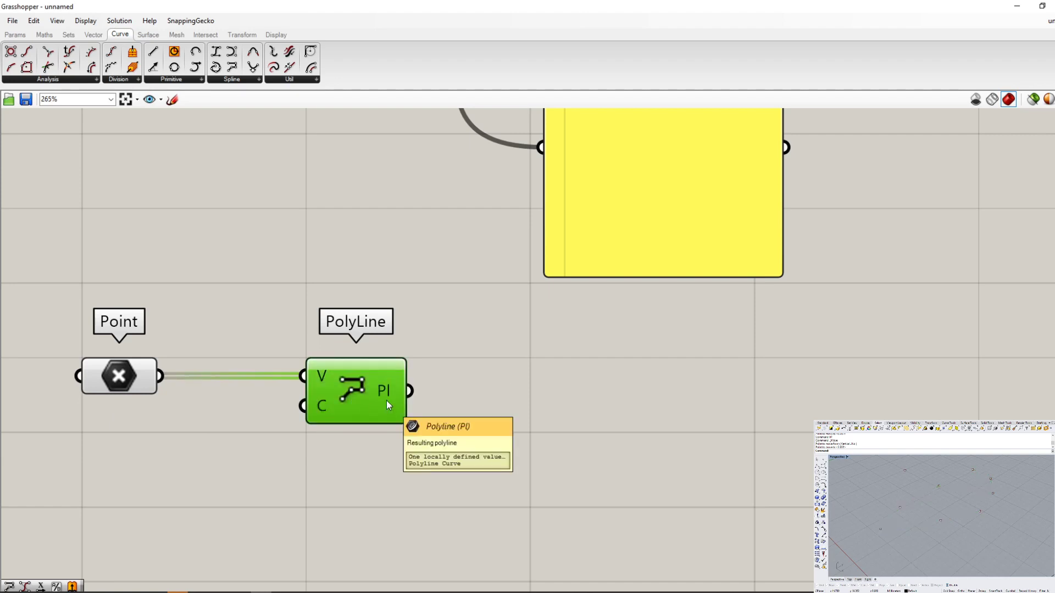
- Compare the shading of the PolyLine component with its preview off against the Point, Deconstruct and Active components on the canvas
right_click(343, 389)
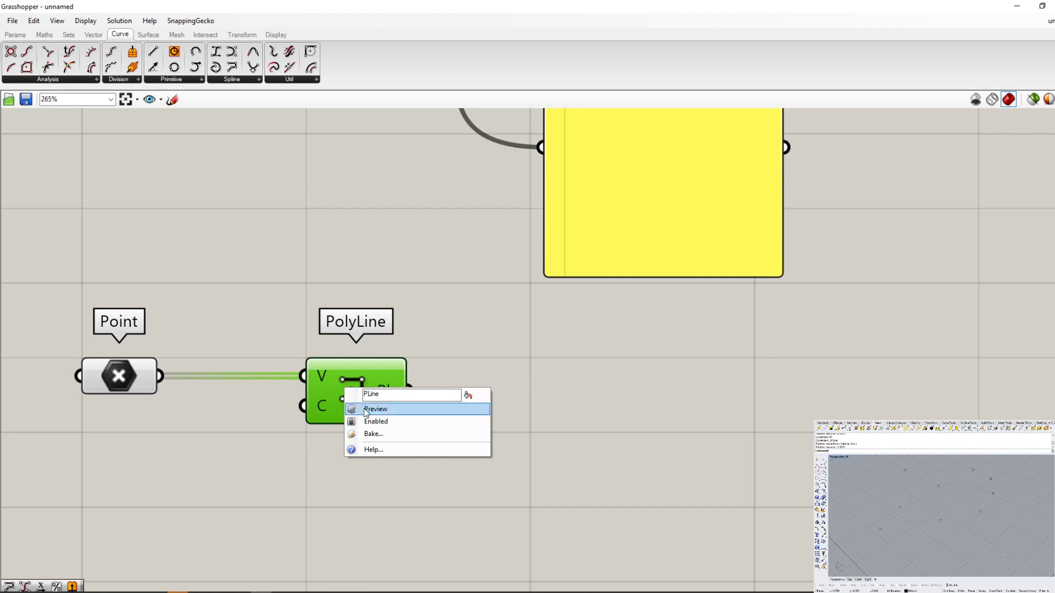
click(421, 331)
scroll(425, 407, down, 3)
scroll(425, 407, up, 5)
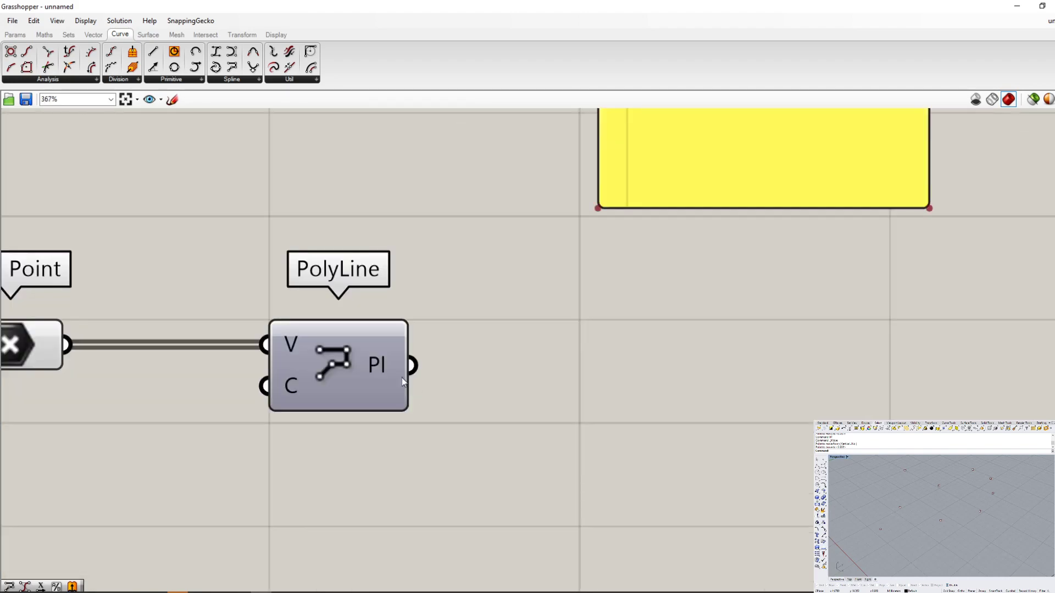
scroll(401, 378, up, 3)
scroll(585, 324, down, 3)
scroll(301, 259, up, 3)
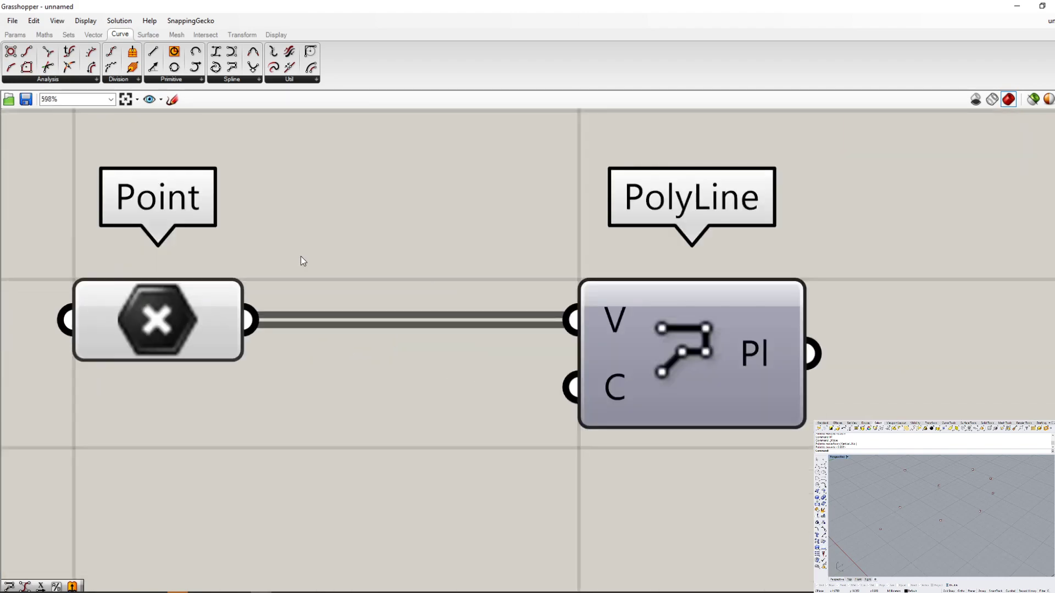
scroll(521, 506, down, 6)
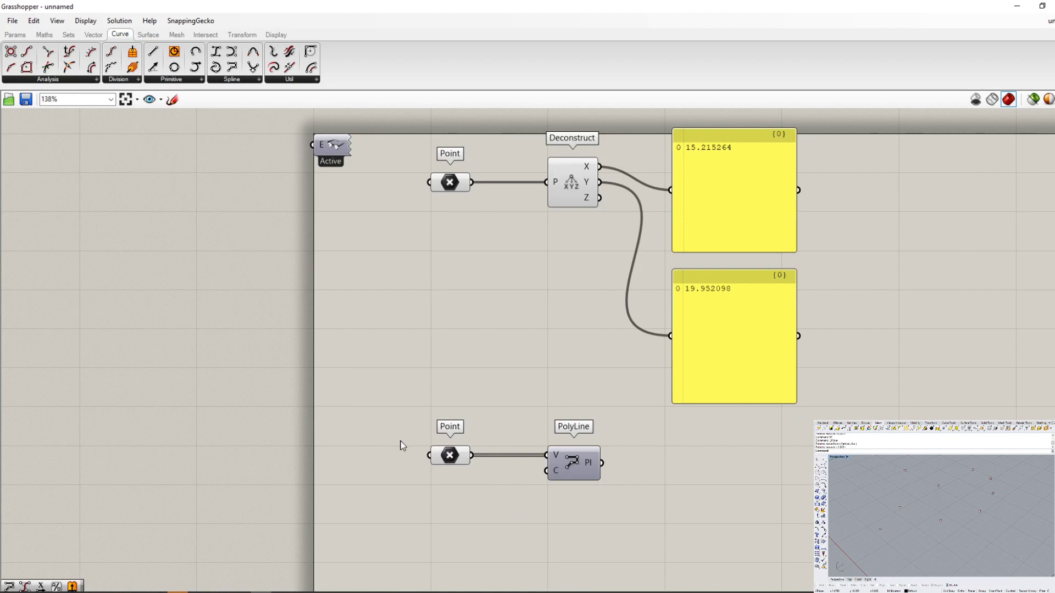
scroll(423, 357, down, 2)
scroll(401, 264, up, 4)
scroll(398, 237, up, 6)
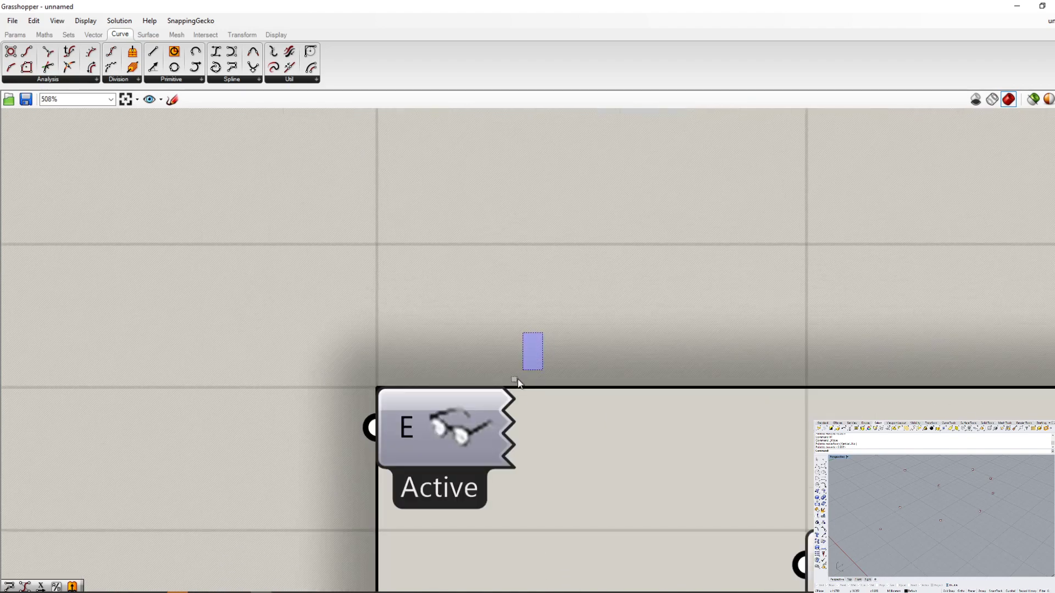
scroll(469, 428, down, 4)
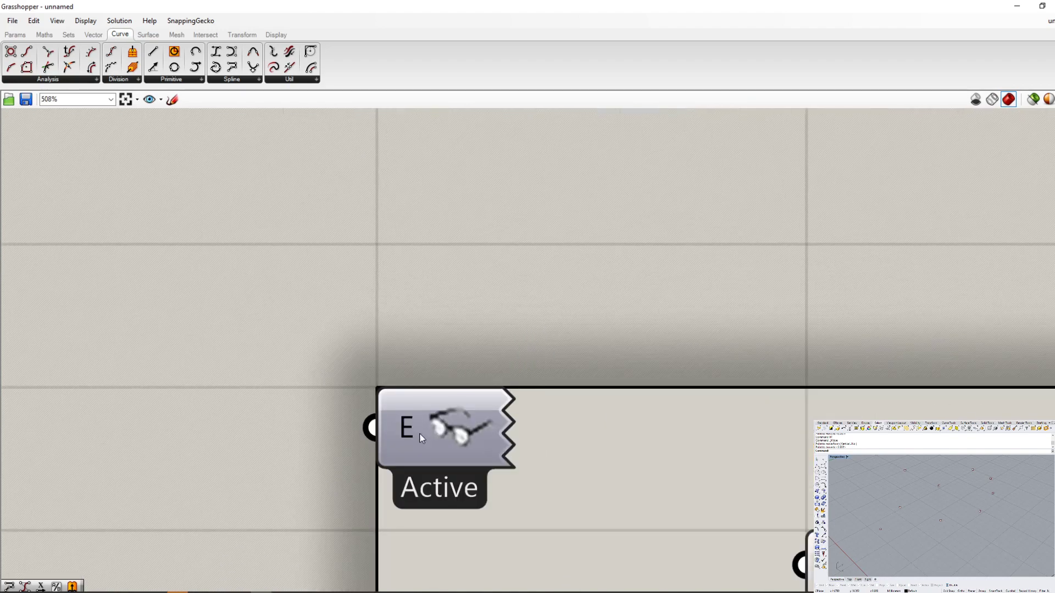
scroll(281, 408, down, 5)
scroll(316, 305, down, 3)
scroll(403, 441, down, 2)
scroll(403, 441, up, 2)
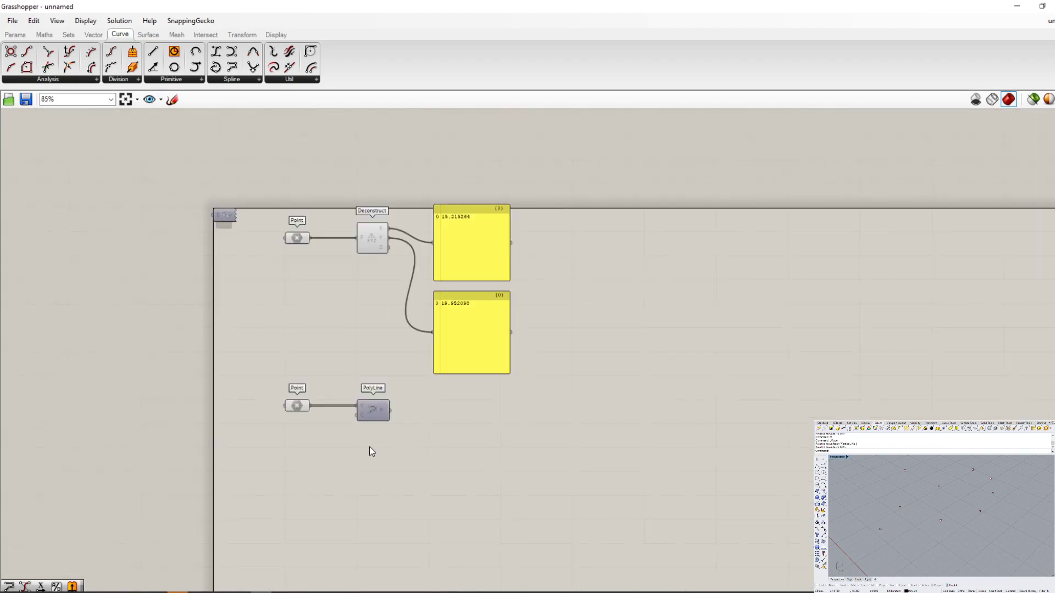
scroll(549, 461, down, 2)
scroll(344, 300, up, 6)
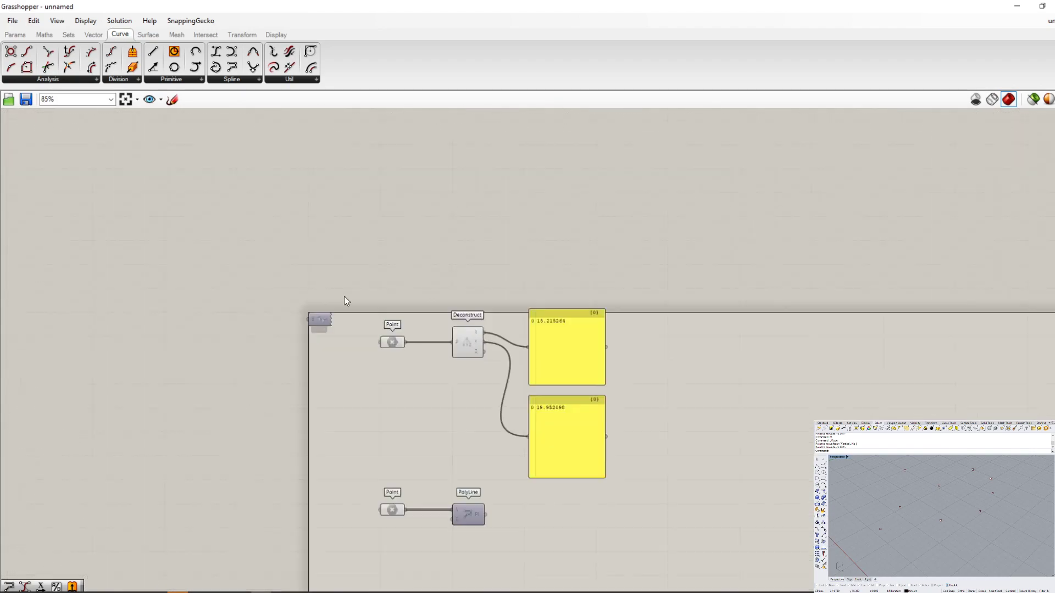
scroll(363, 330, down, 4)
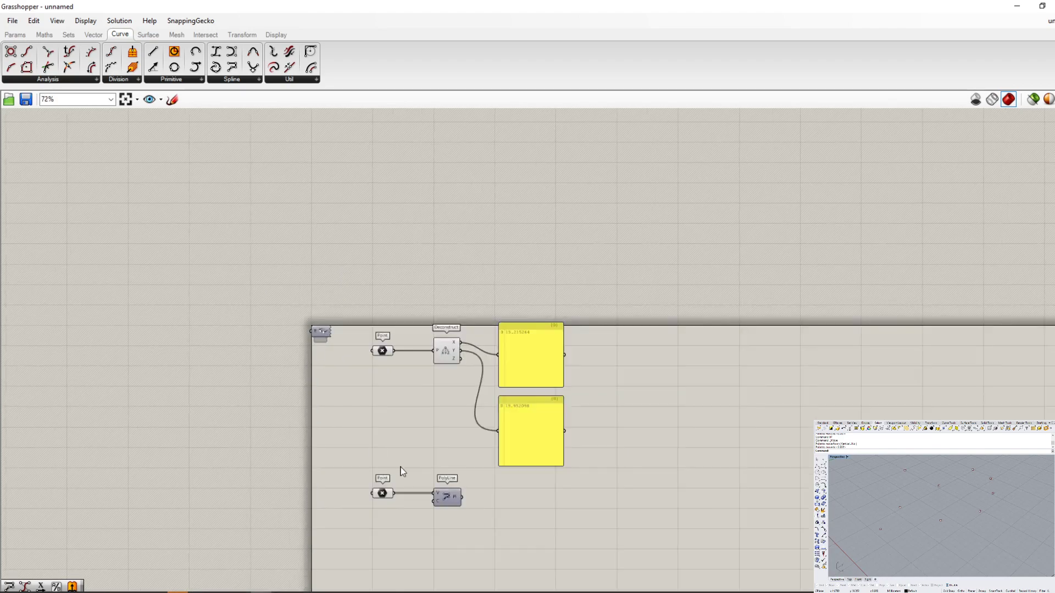
scroll(434, 495, up, 5)
scroll(429, 529, down, 2)
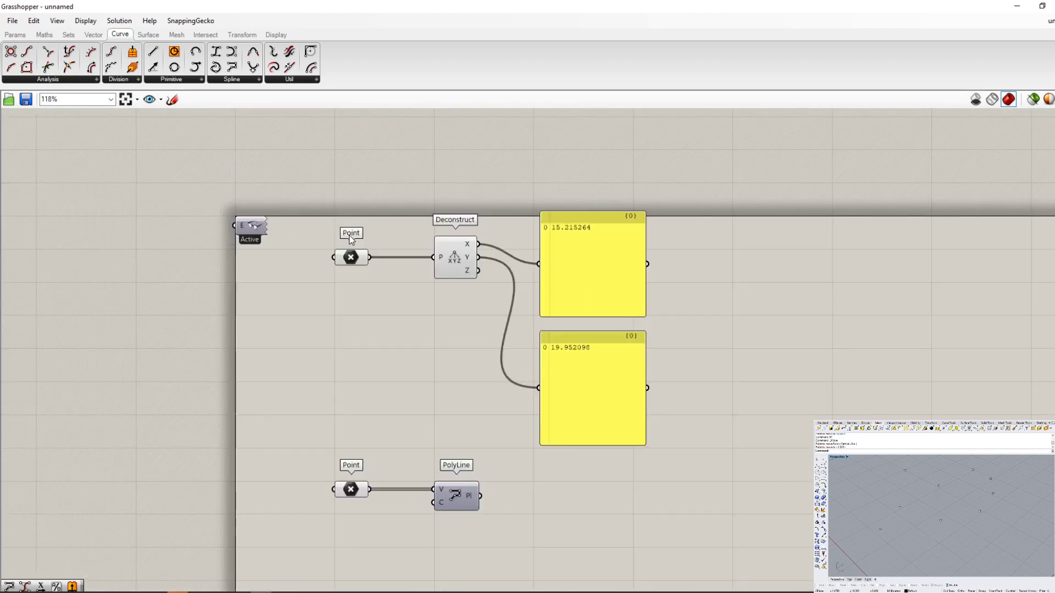
scroll(387, 458, up, 5)
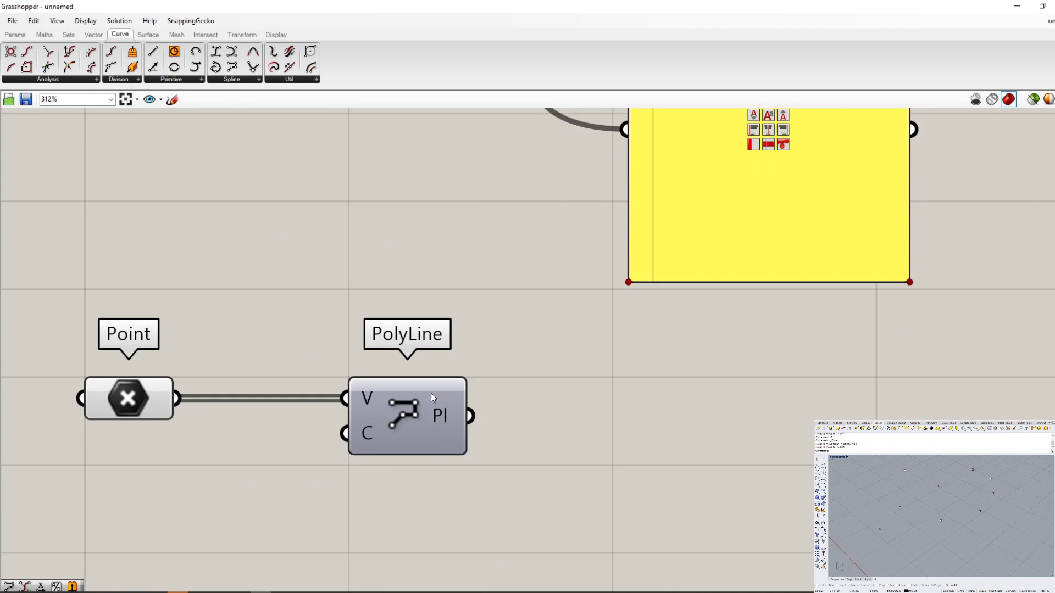
- Select the lower Point component together with the PolyLine component and turn off the preview of both
click(411, 411)
scroll(411, 413, down, 6)
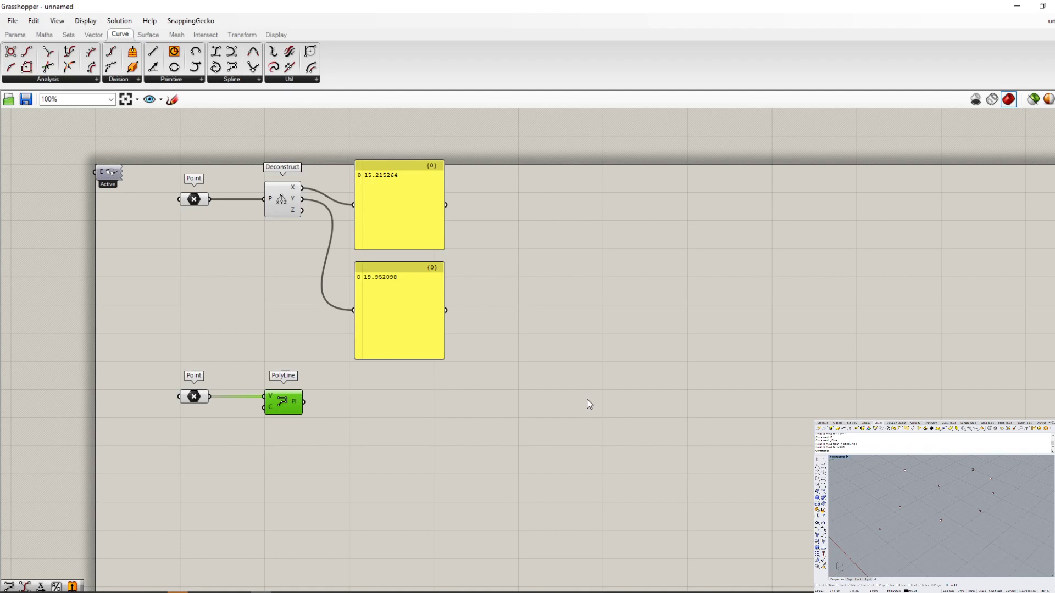
click(331, 362)
drag(330, 362, 143, 452)
right_click(275, 467)
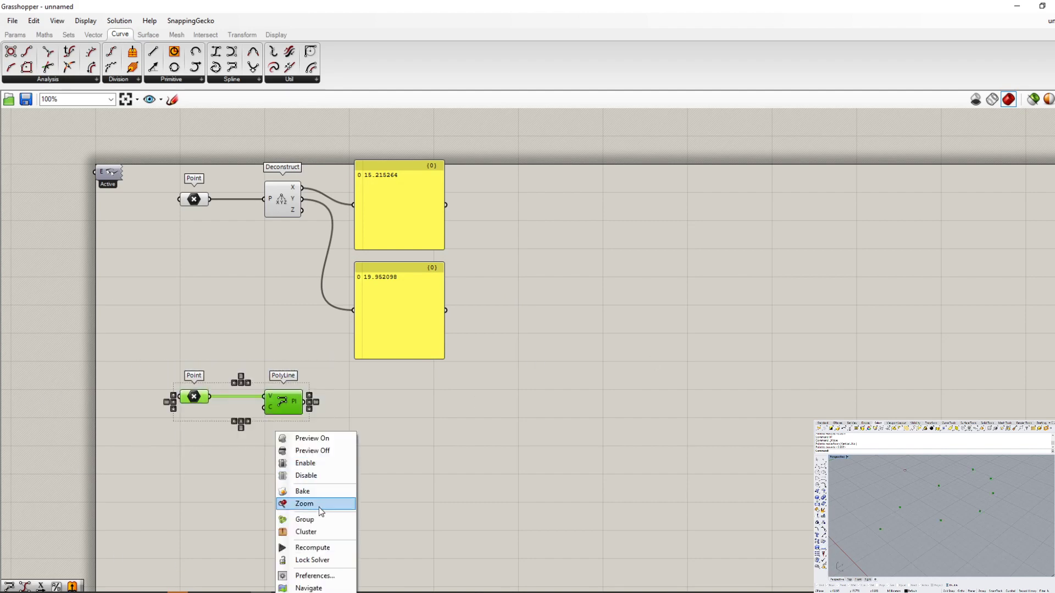
click(314, 451)
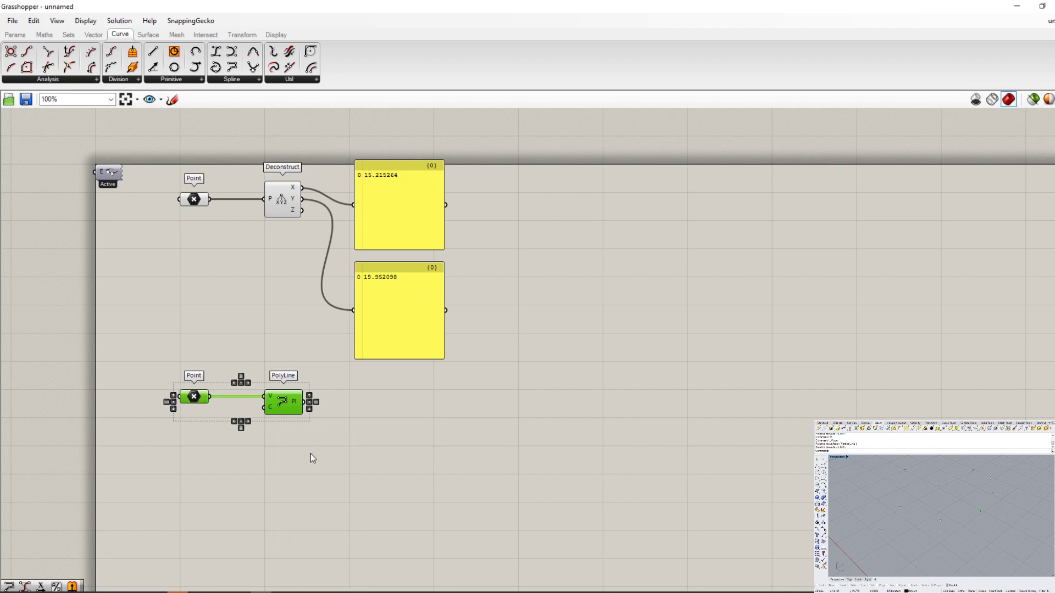
- Select only the PolyLine component and turn its preview back on
right_click(312, 456)
click(318, 413)
click(284, 401)
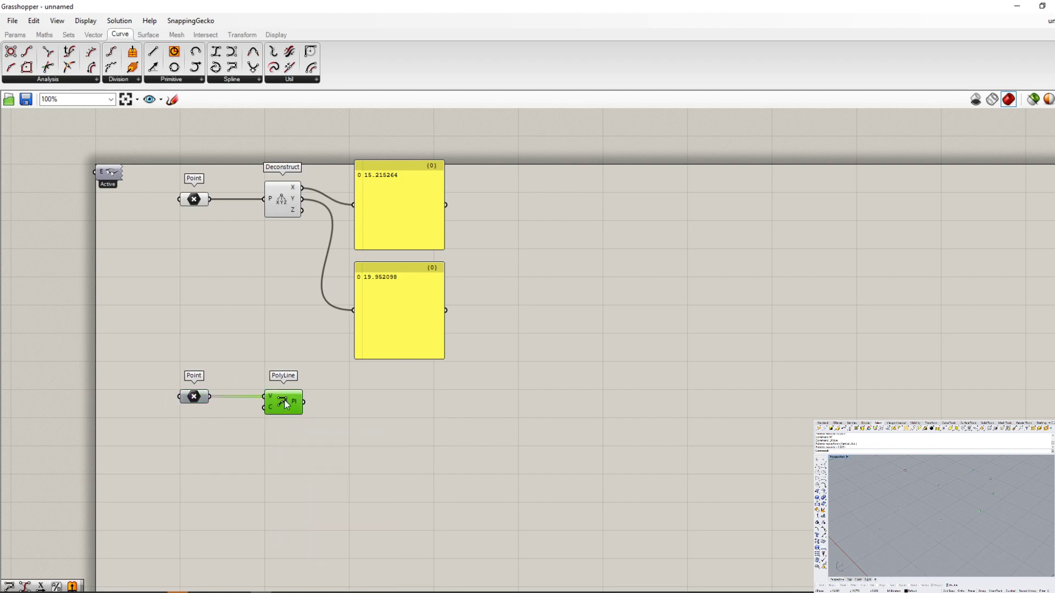
right_click(285, 401)
click(308, 434)
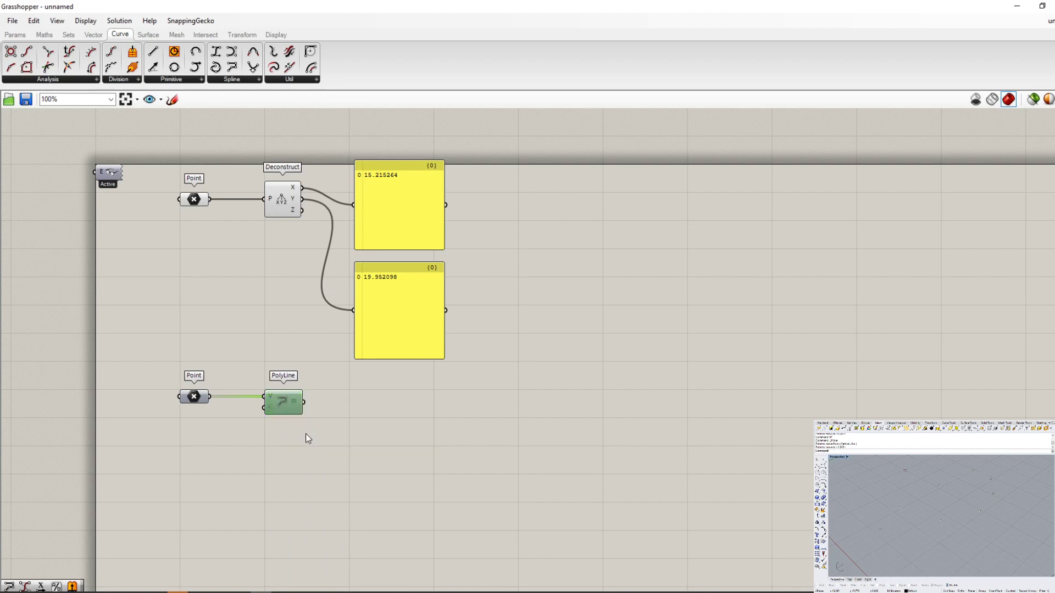
right_click(285, 401)
click(281, 416)
right_click(272, 407)
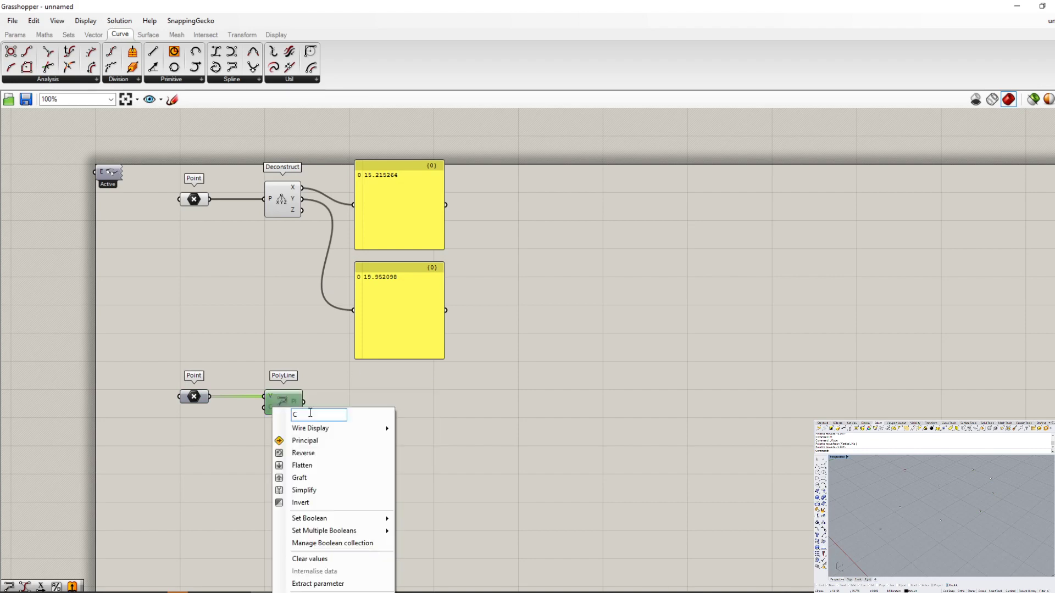
right_click(283, 393)
click(310, 430)
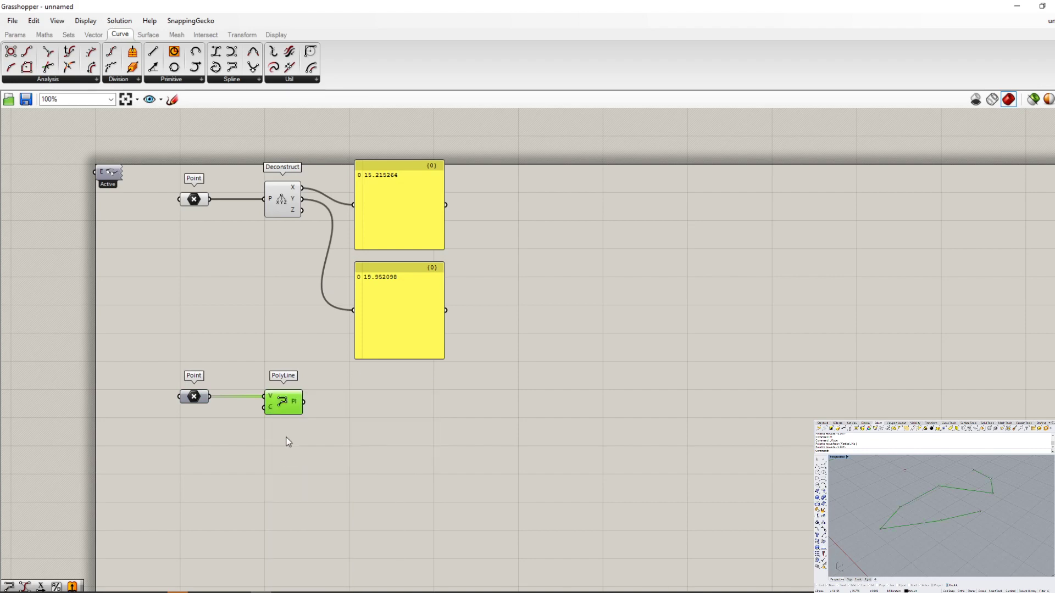
- Disable the PolyLine component and inspect its shading beside the lower Point component
click(277, 454)
click(287, 405)
scroll(290, 406, up, 2)
right_click(266, 387)
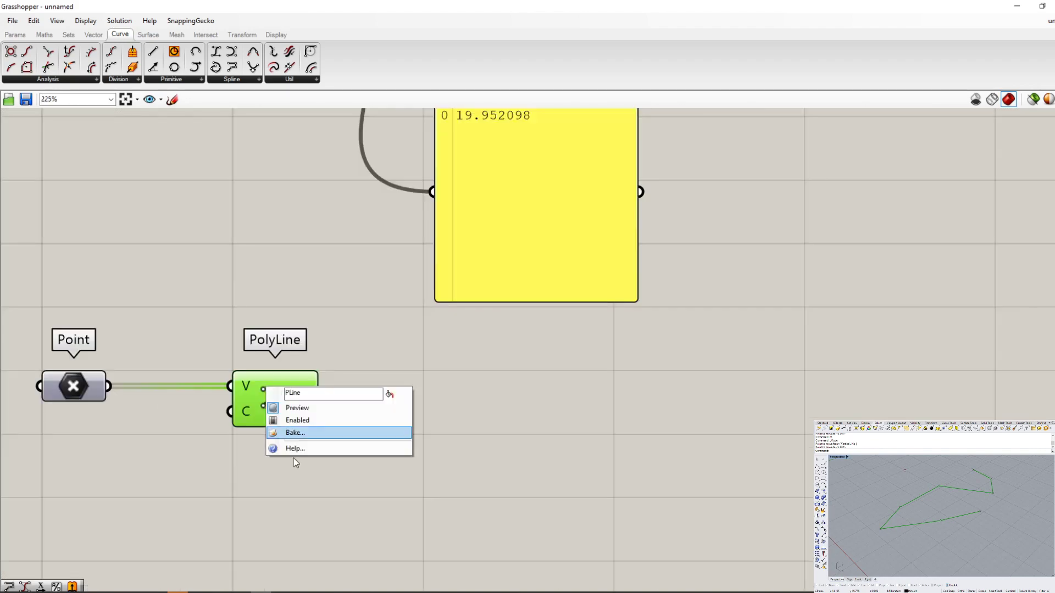
click(310, 420)
scroll(315, 414, up, 2)
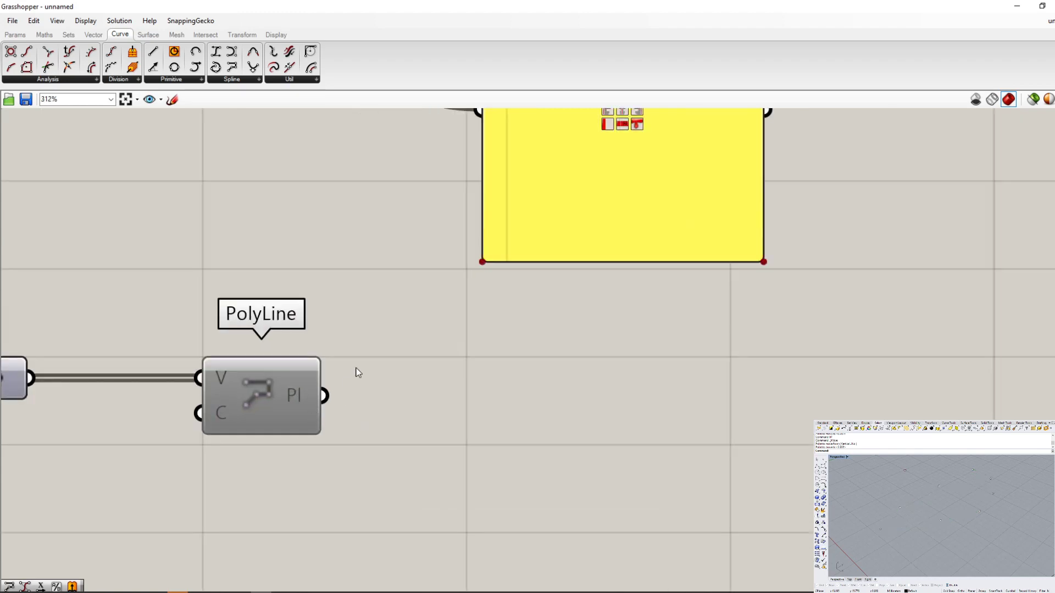
scroll(318, 432, down, 3)
scroll(318, 431, up, 2)
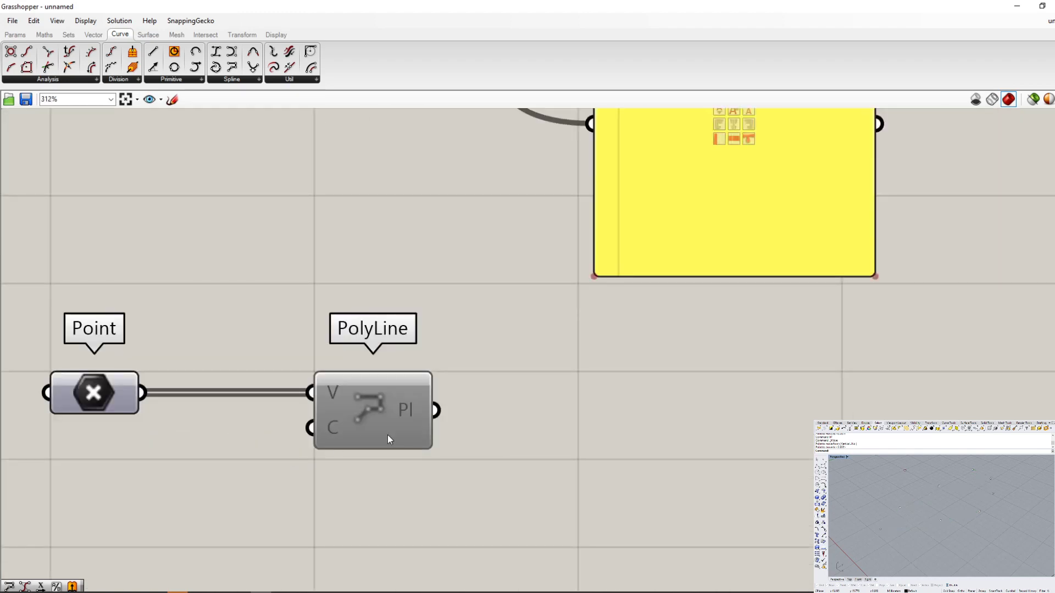
scroll(483, 449, down, 3)
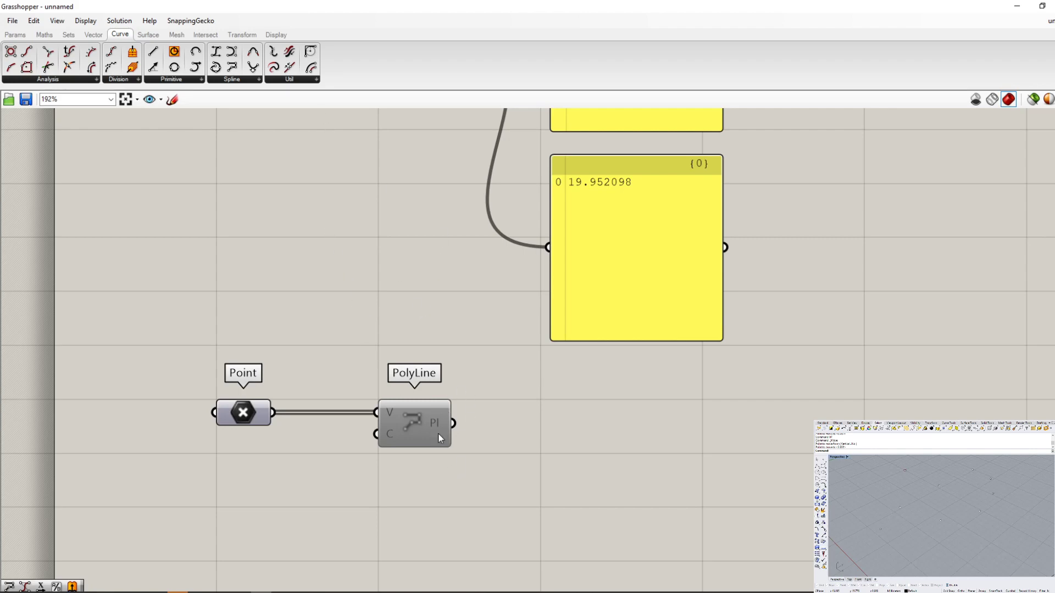
- Re-enable the disabled PolyLine component and clear the selection
click(411, 420)
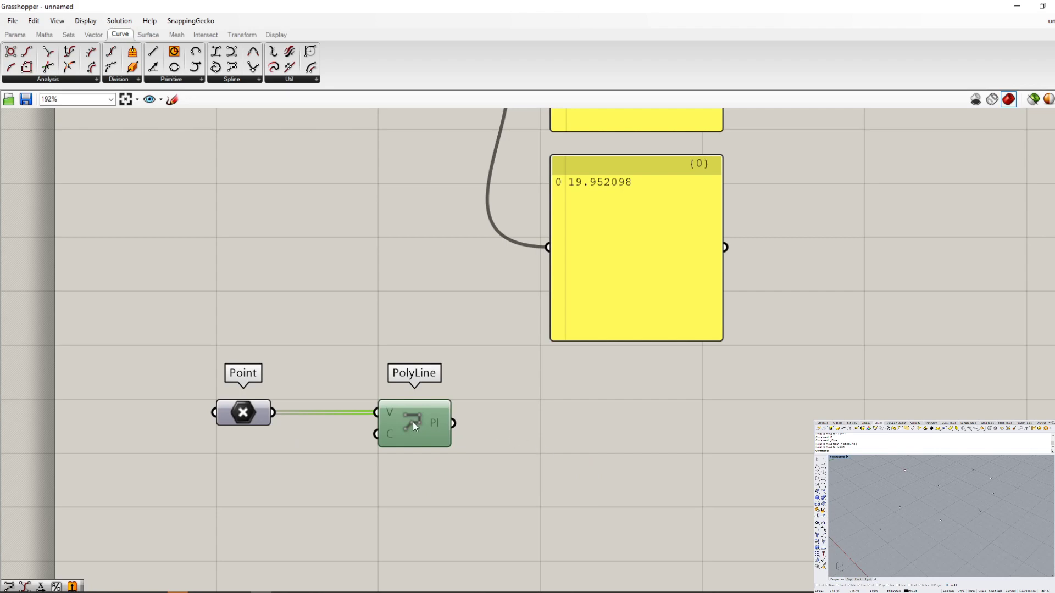
right_click(410, 424)
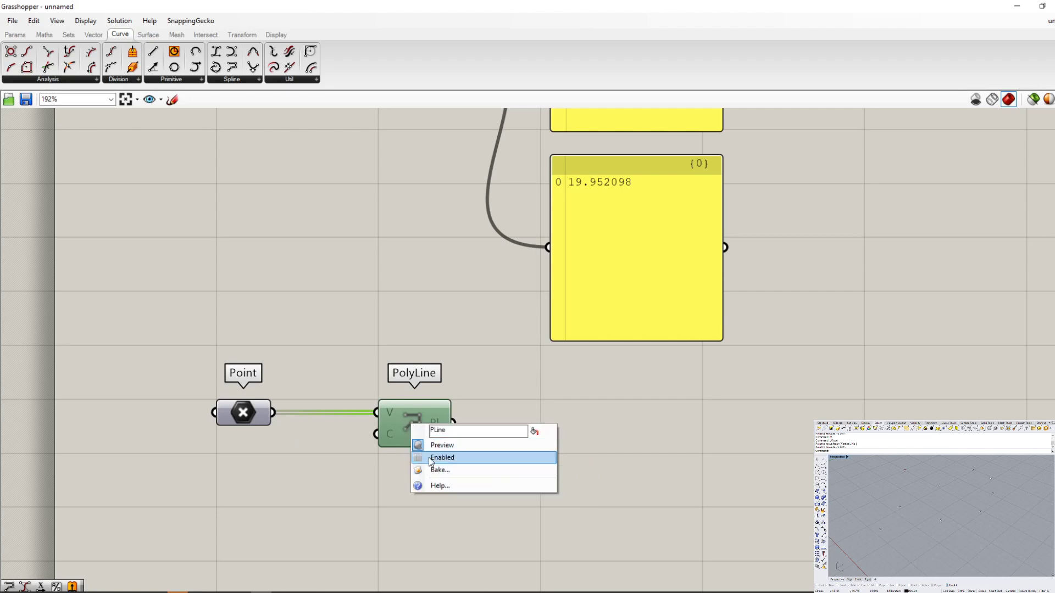
click(430, 457)
click(353, 478)
- Disable the Point component feeding PolyLine and inspect the effect on the wire and the PolyLine component
click(251, 419)
right_click(253, 421)
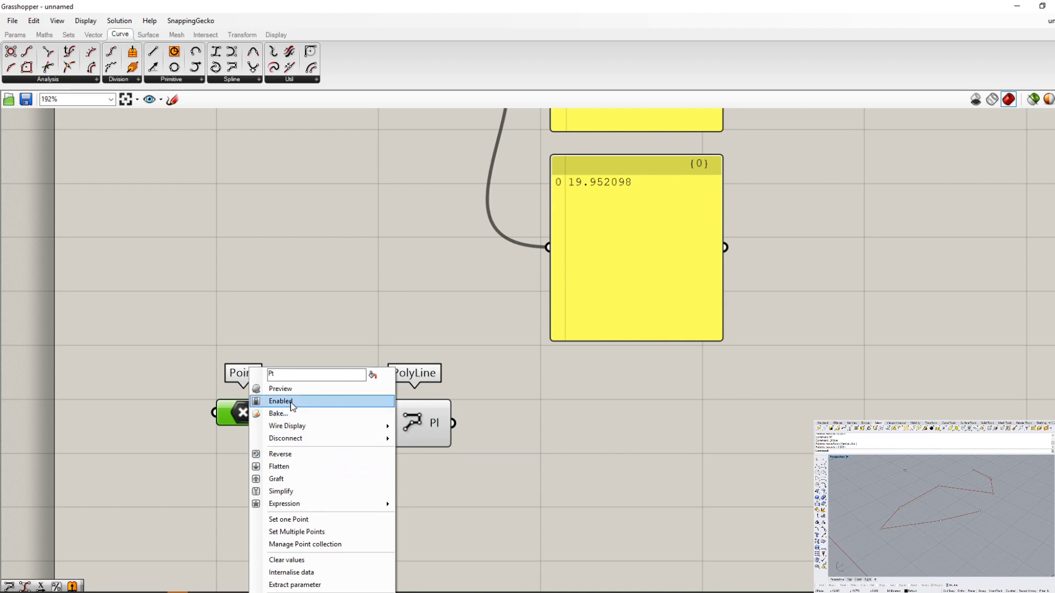
click(291, 405)
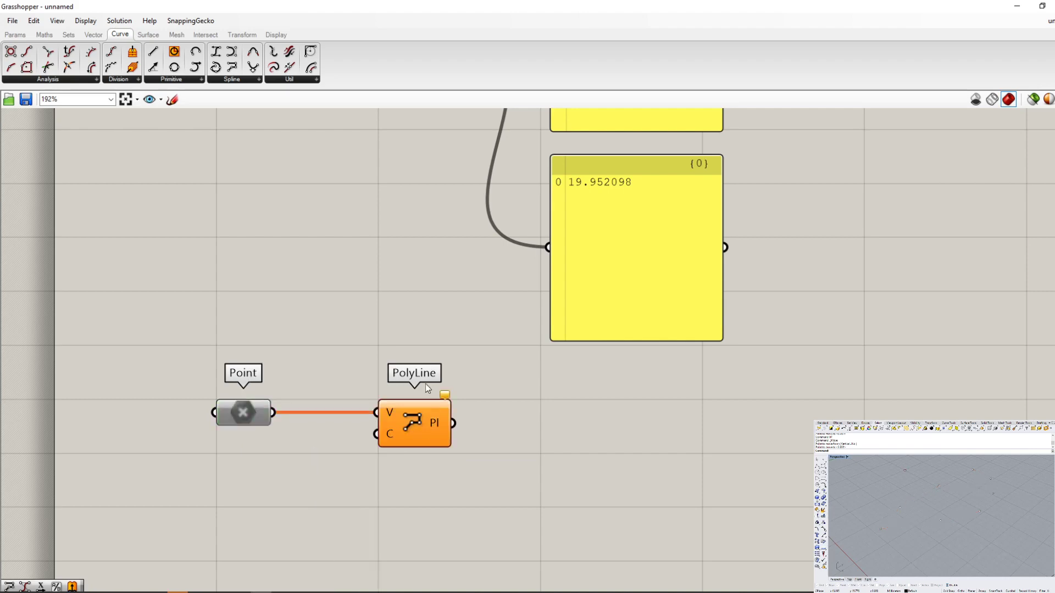
scroll(322, 414, up, 3)
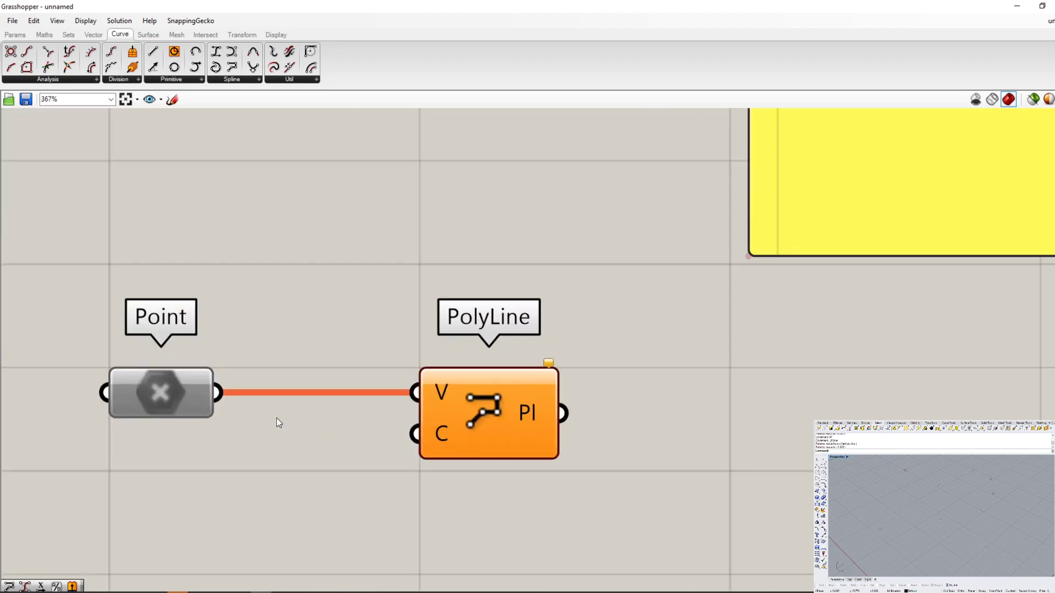
- Re-enable the Point component that feeds the PolyLine
right_click(166, 394)
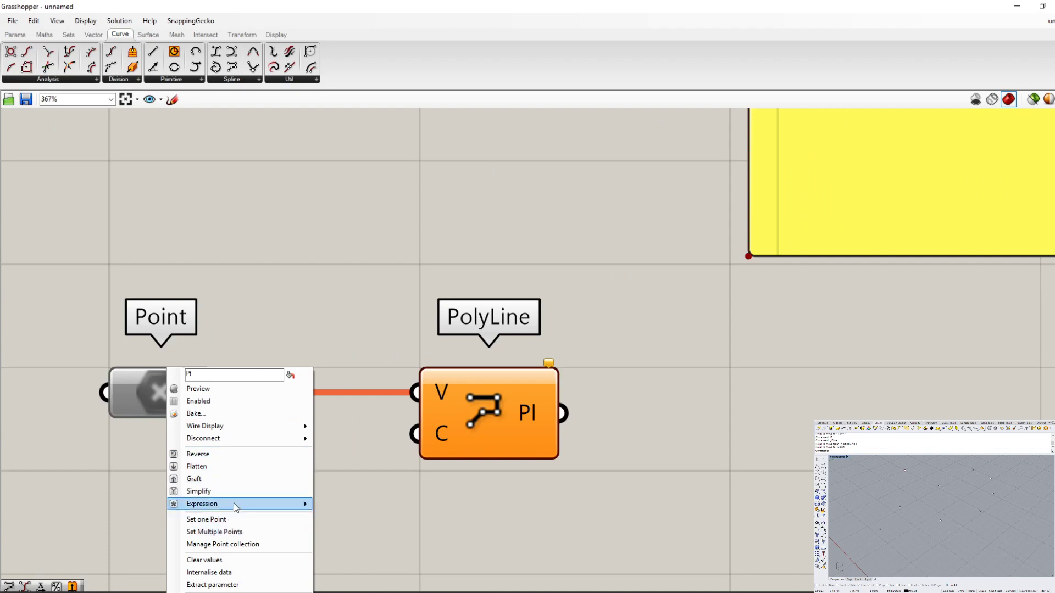
click(242, 402)
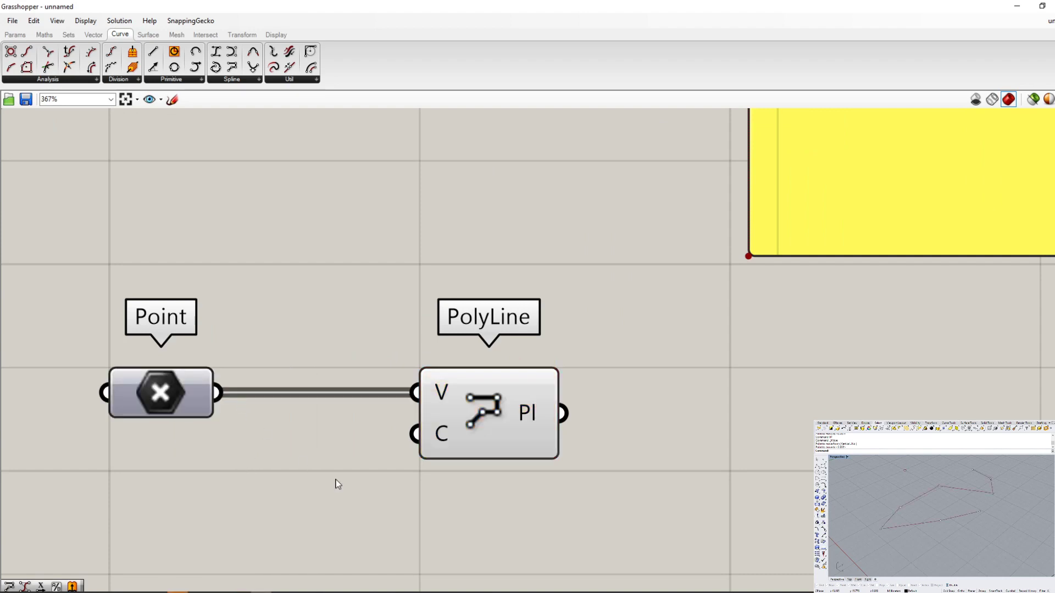
scroll(291, 445, down, 5)
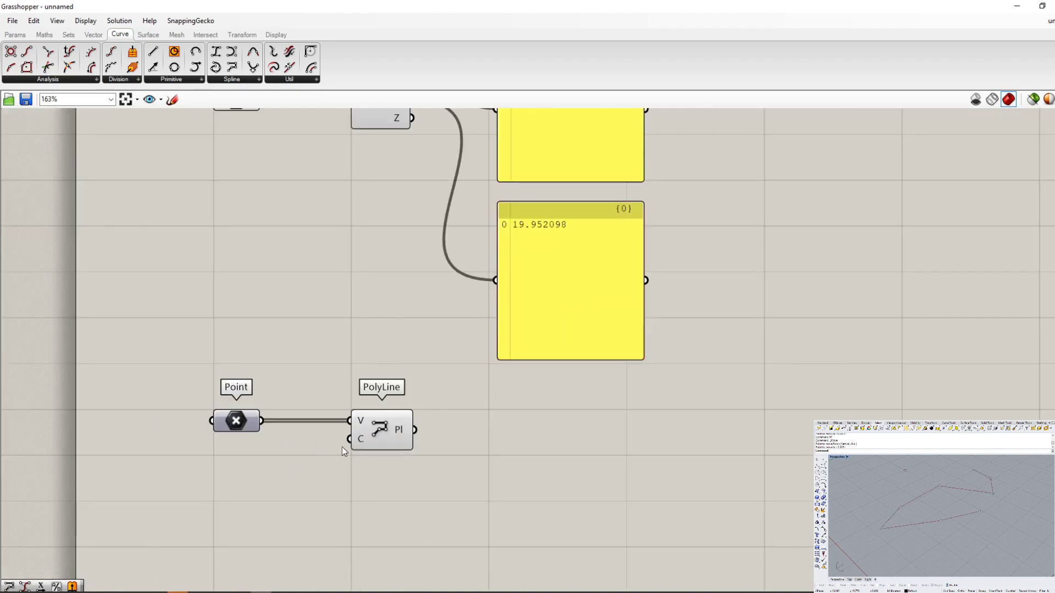
scroll(342, 446, down, 2)
scroll(418, 440, up, 1)
scroll(419, 420, up, 4)
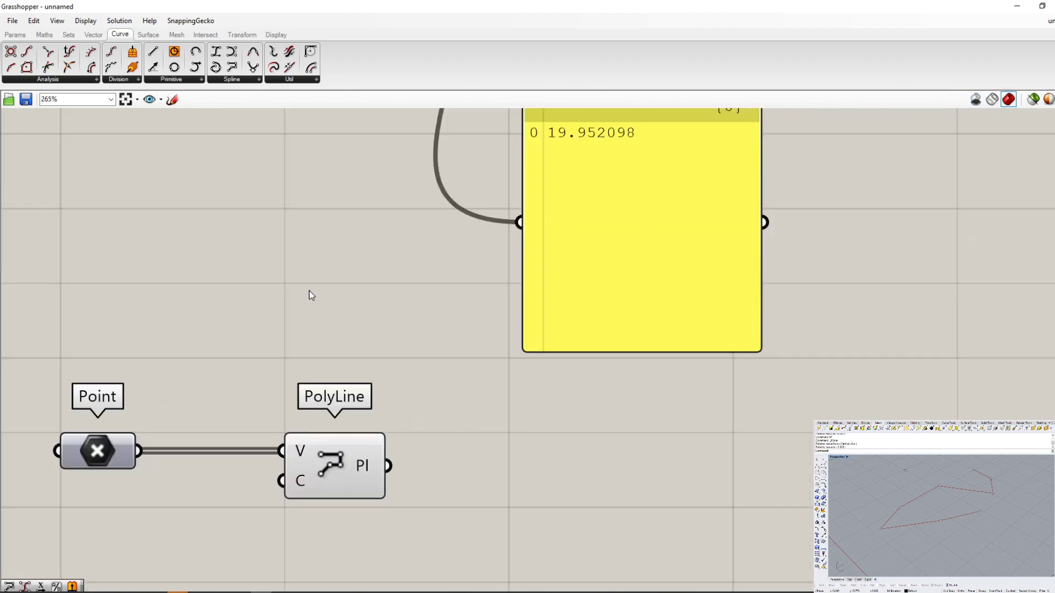
scroll(116, 409, down, 3)
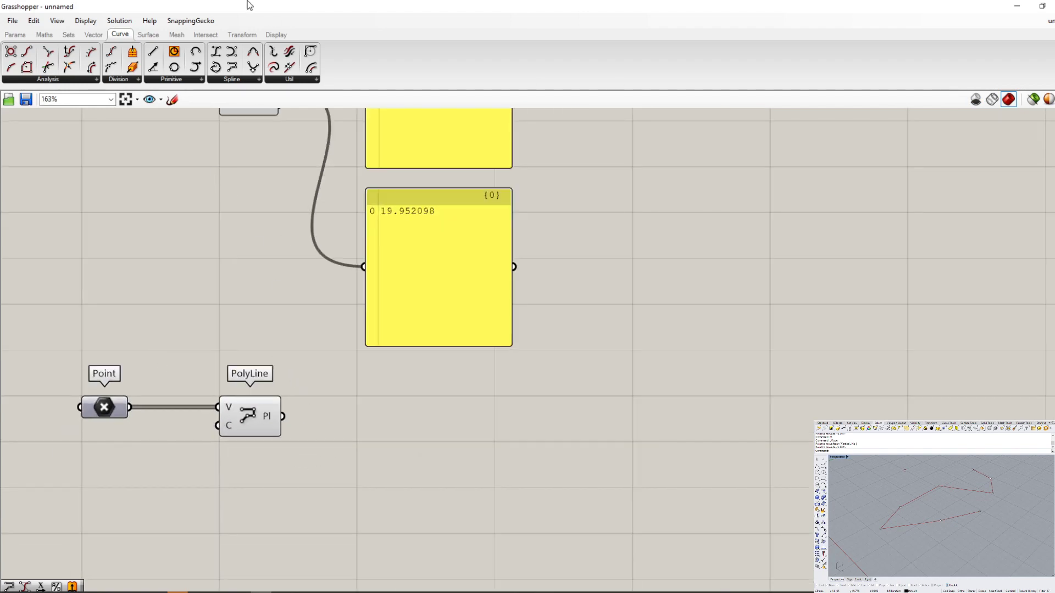
- Add a surface Extrude component to the canvas beside the PolyLine component
click(156, 36)
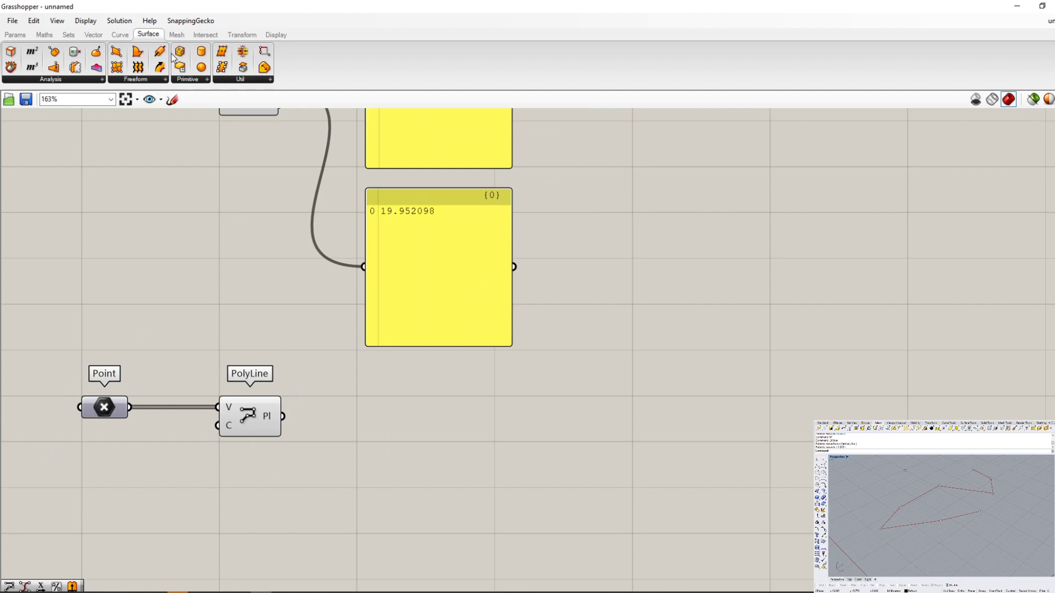
click(145, 83)
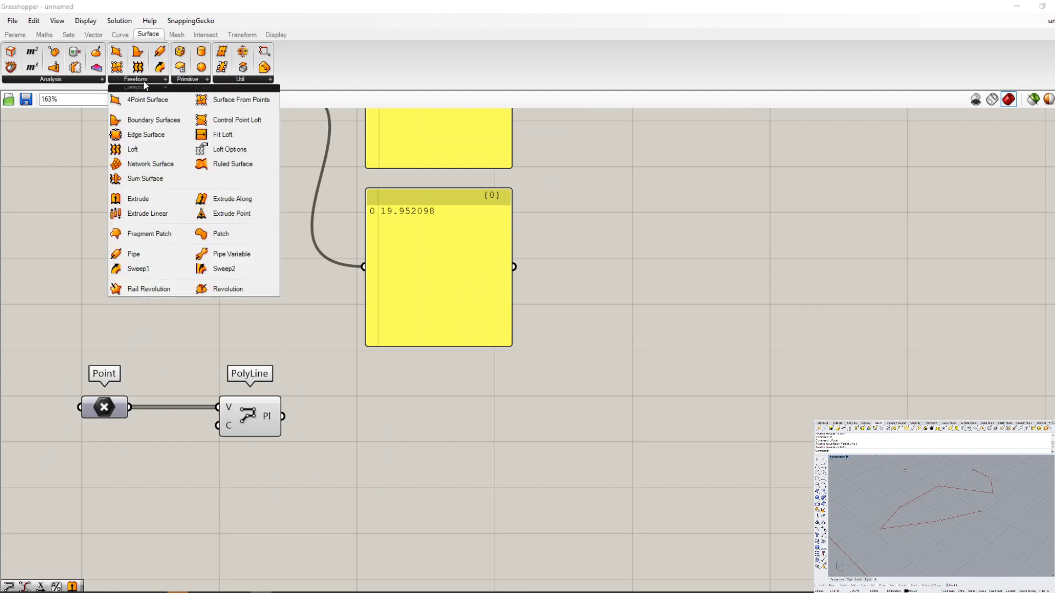
click(166, 199)
click(430, 443)
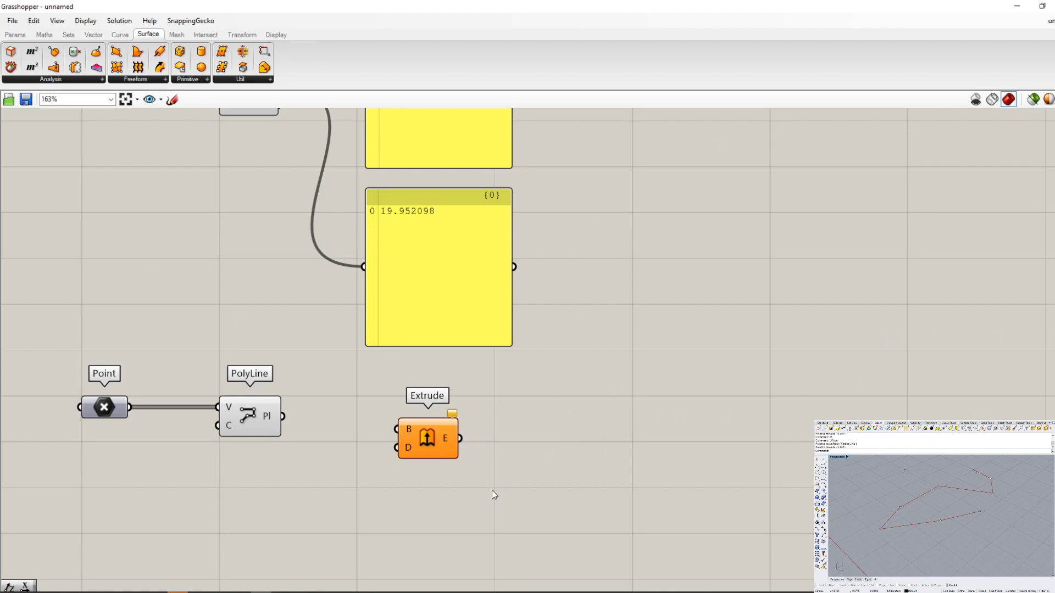
scroll(493, 490, down, 3)
scroll(560, 541, up, 3)
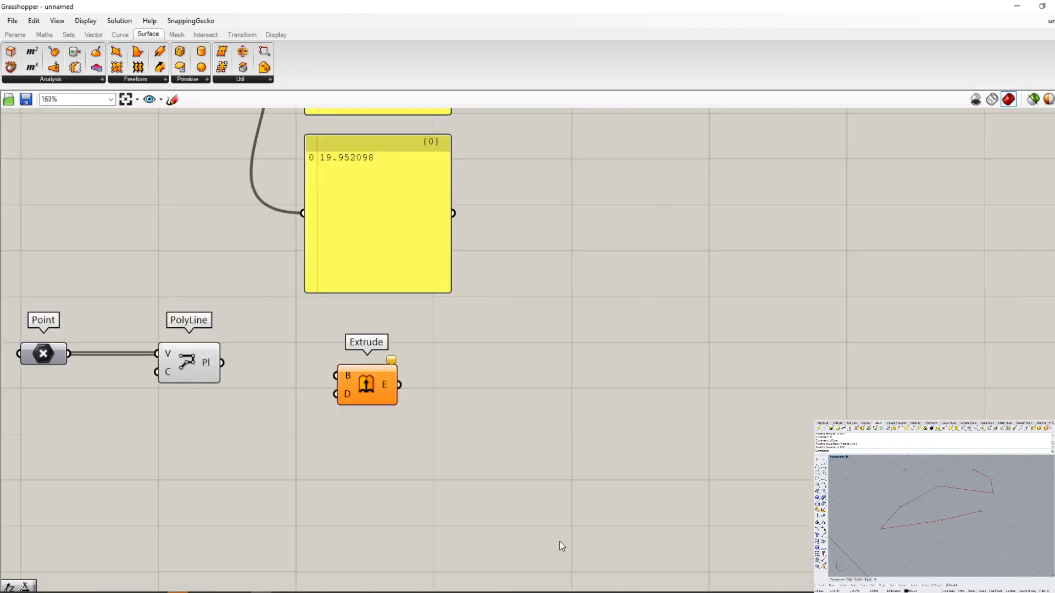
- Connect the PolyLine component's Pl output to the Base (B) input of Extrude
ctrl+alt+click(366, 385)
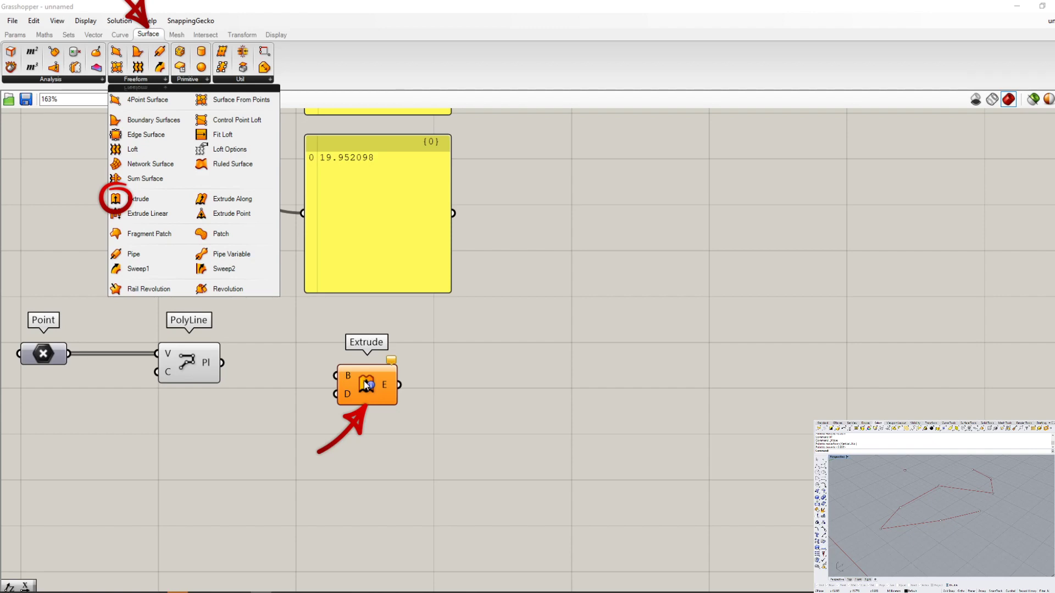
scroll(308, 360, up, 3)
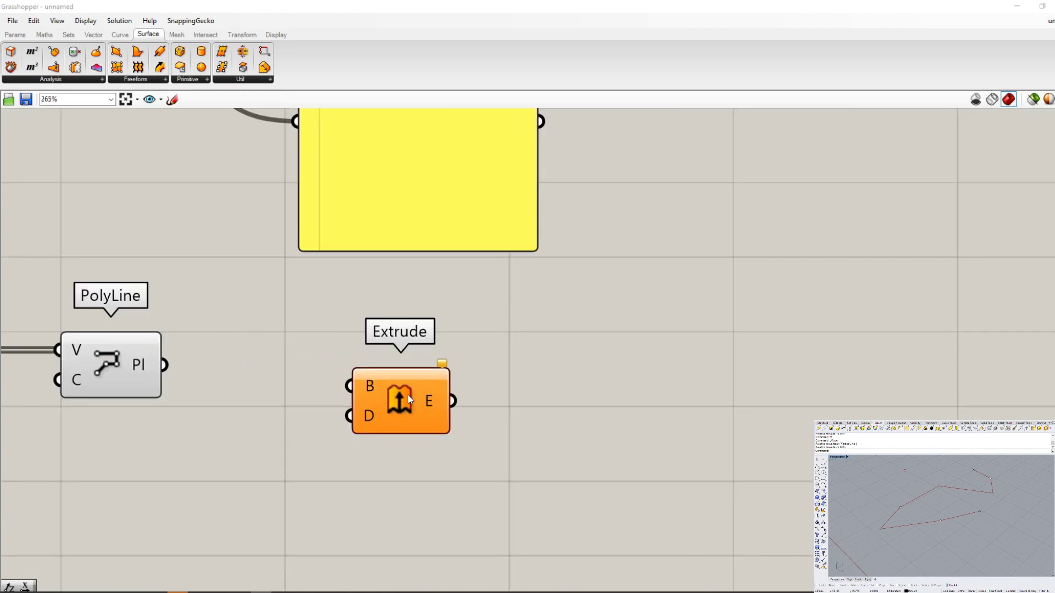
mouse_move(365, 386)
mouse_move(143, 371)
drag(164, 365, 350, 385)
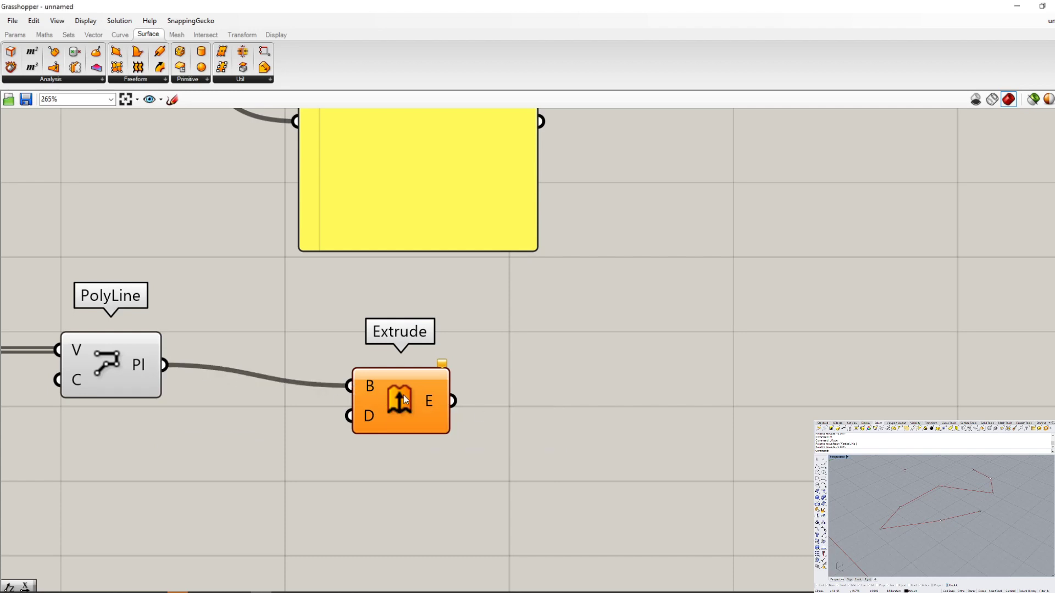
- Place a Geometry parameter above Extrude and compare its symbol with that of Extrude's Base (B) input
mouse_move(372, 391)
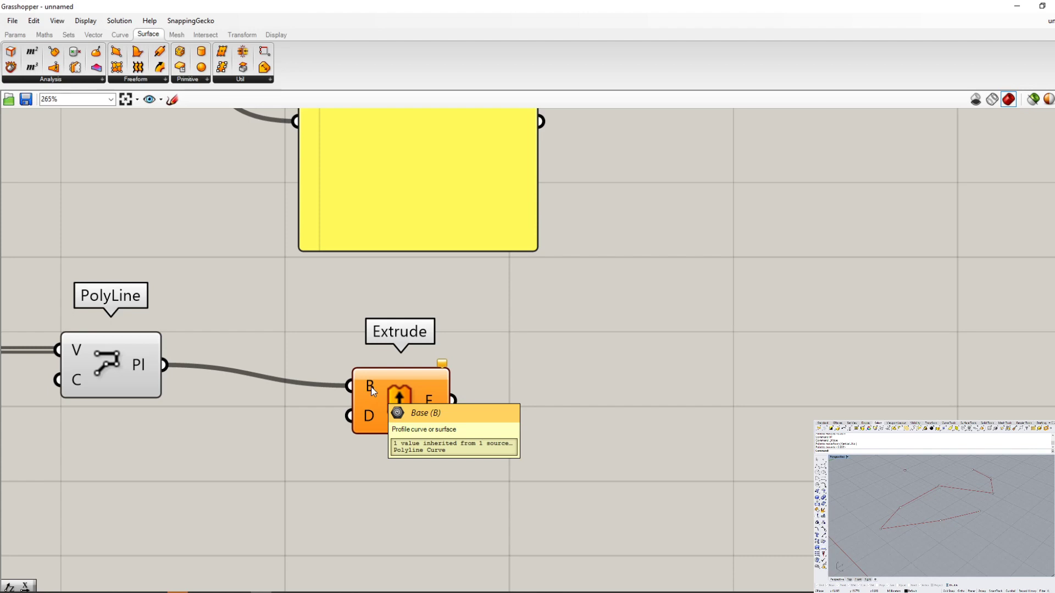
mouse_move(135, 369)
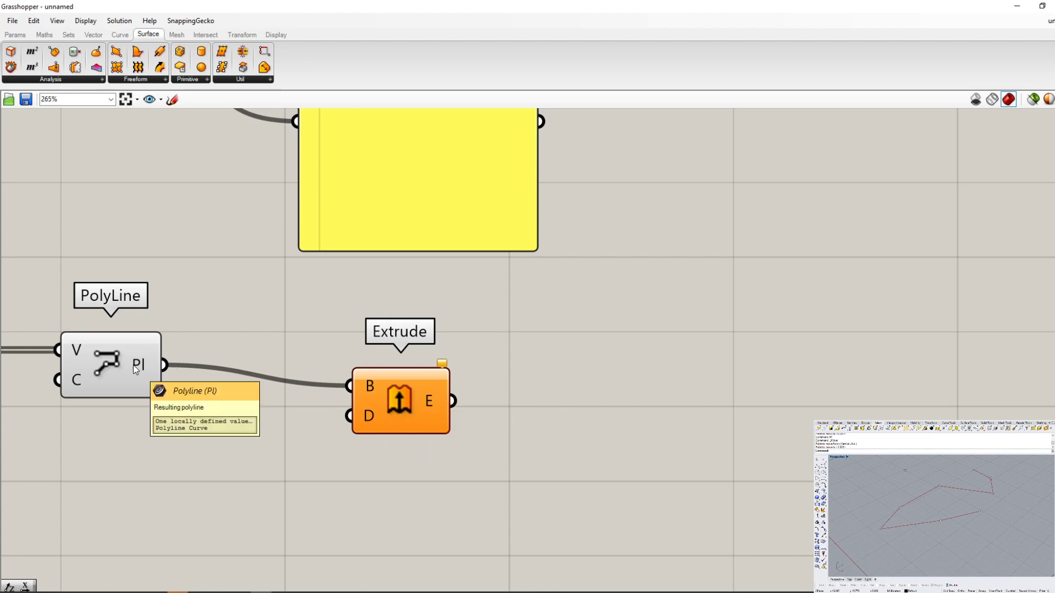
click(15, 35)
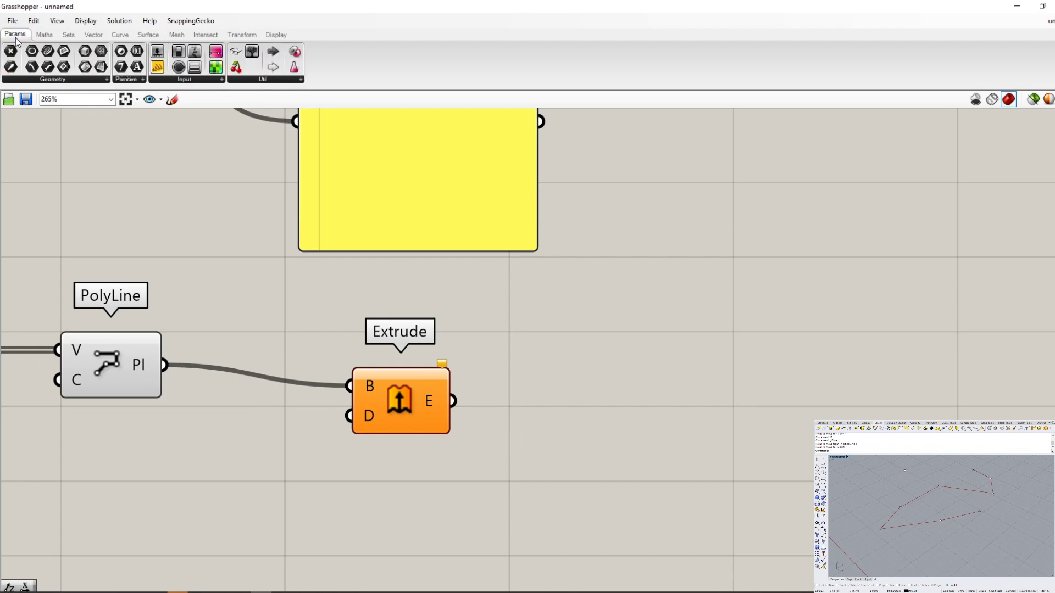
click(61, 78)
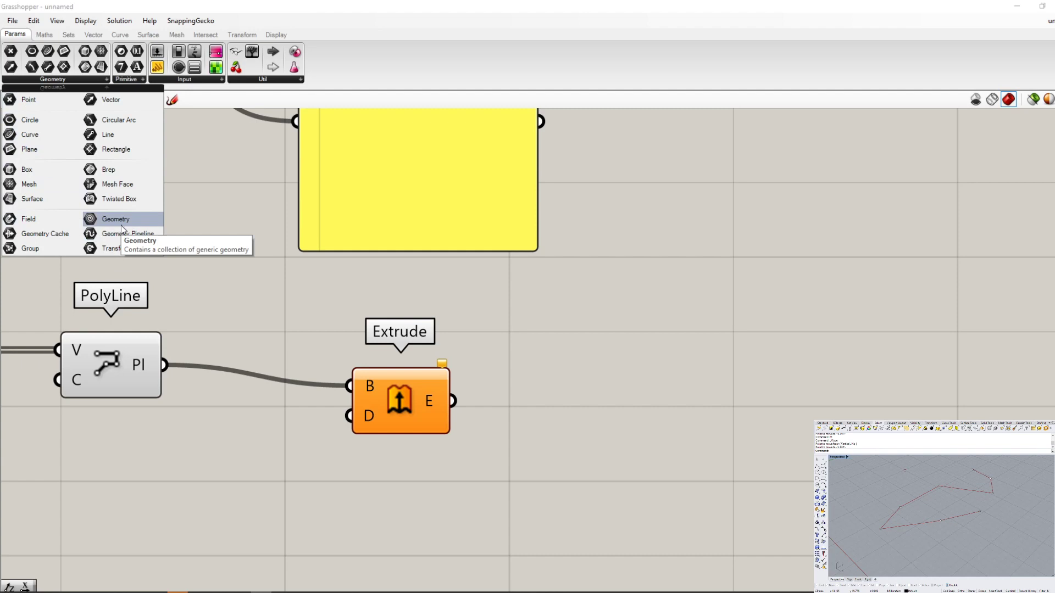
drag(121, 225, 373, 328)
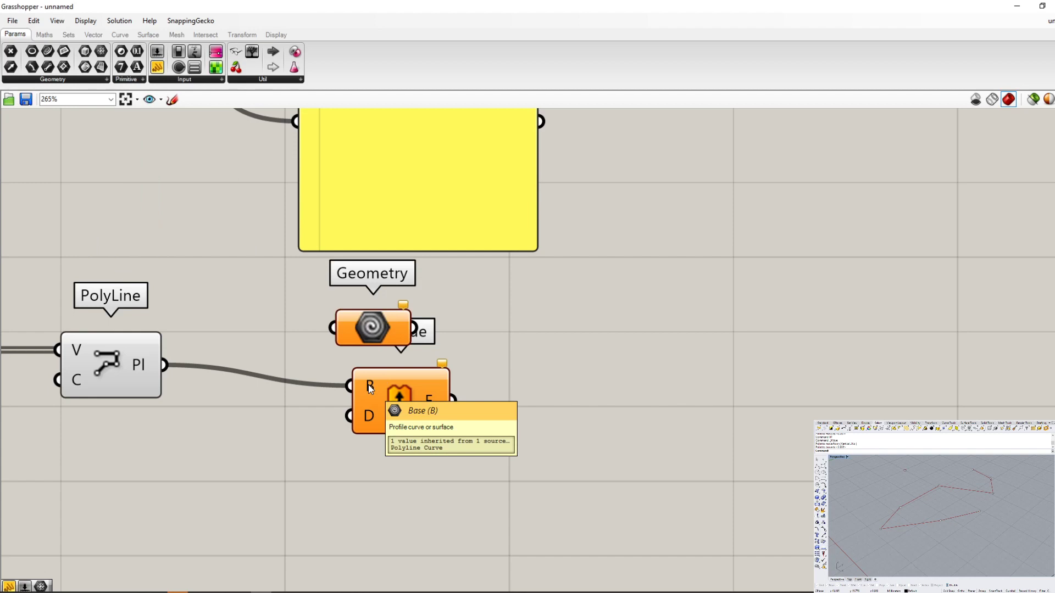
scroll(420, 385, down, 3)
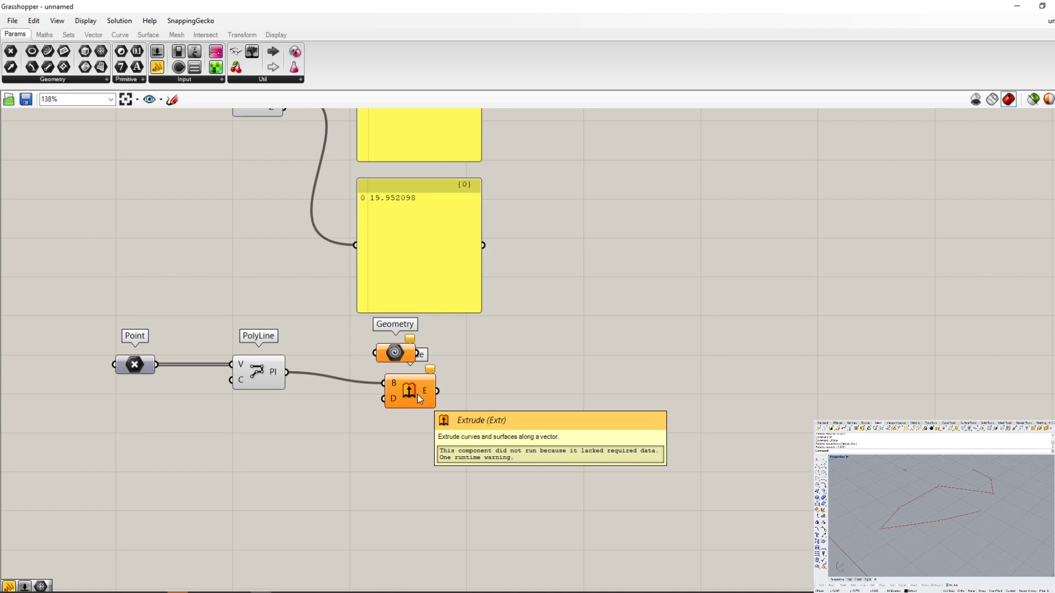
- Review the available geometry parameter types and delete the Geometry parameter from above Extrude
click(52, 80)
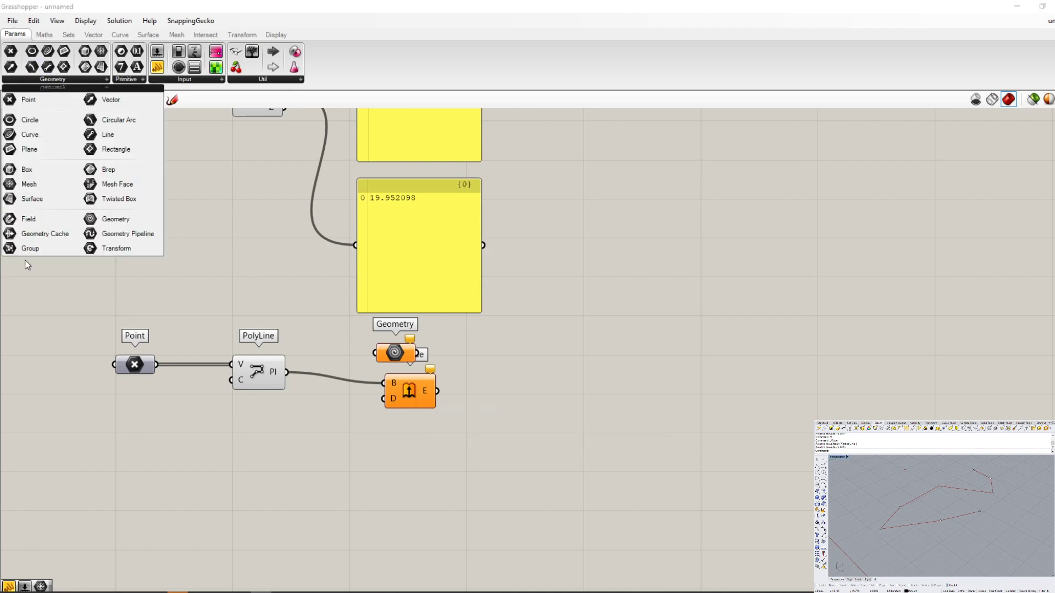
click(311, 305)
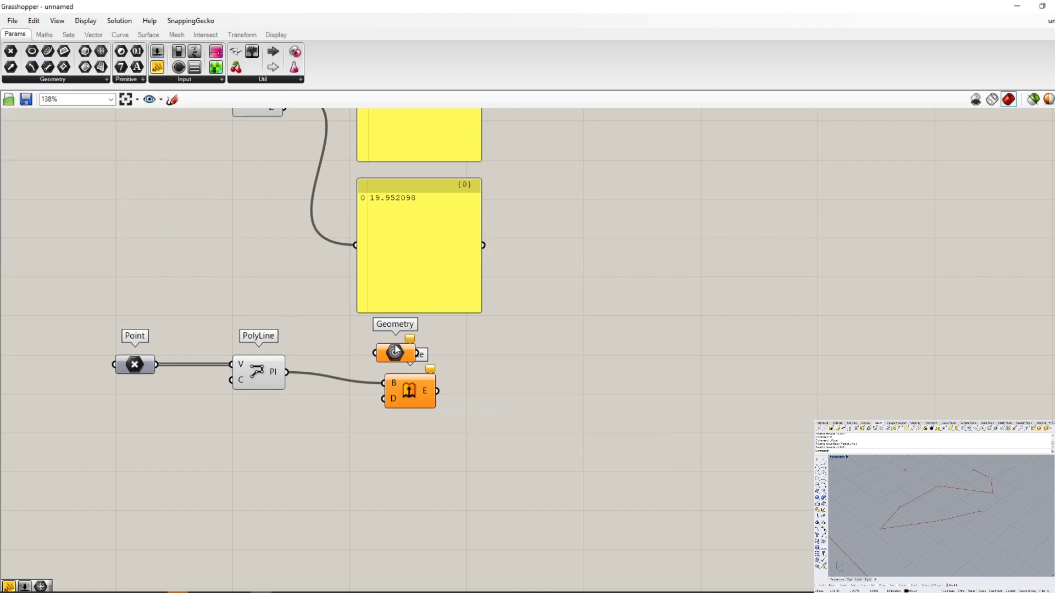
click(395, 353)
scroll(400, 377, up, 3)
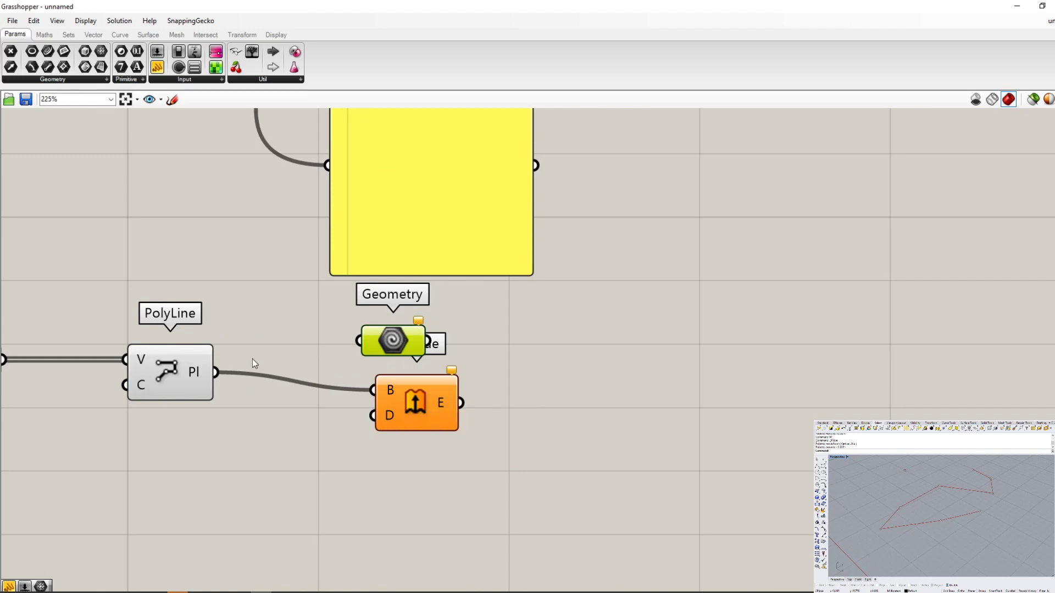
mouse_move(193, 374)
key(Delete)
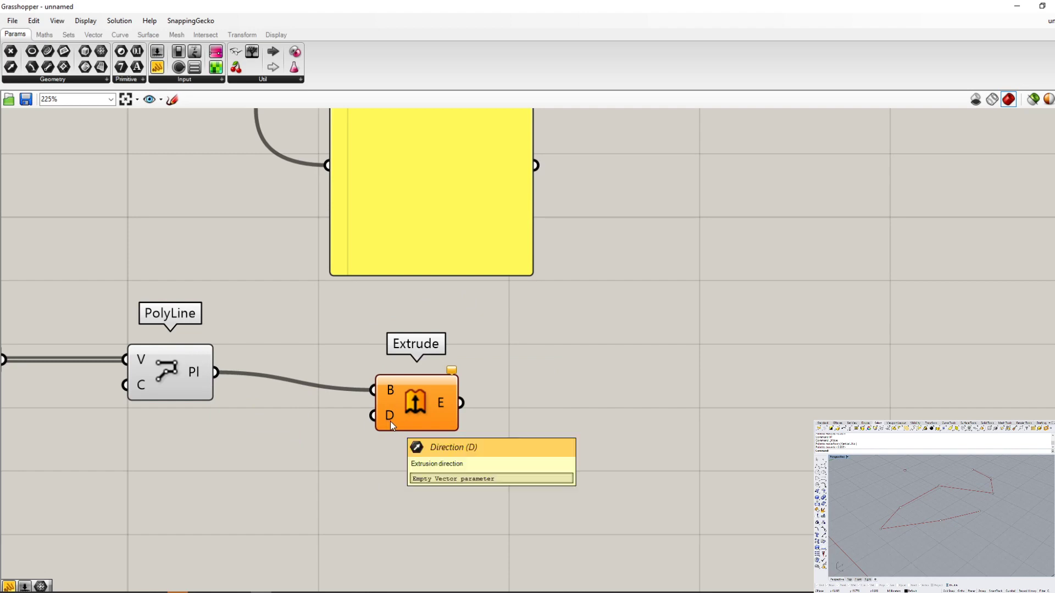
- Align Extrude with PolyLine, then add a Unit Z vector component below PolyLine wired into Extrude's Direction (D) input
drag(390, 421, 360, 403)
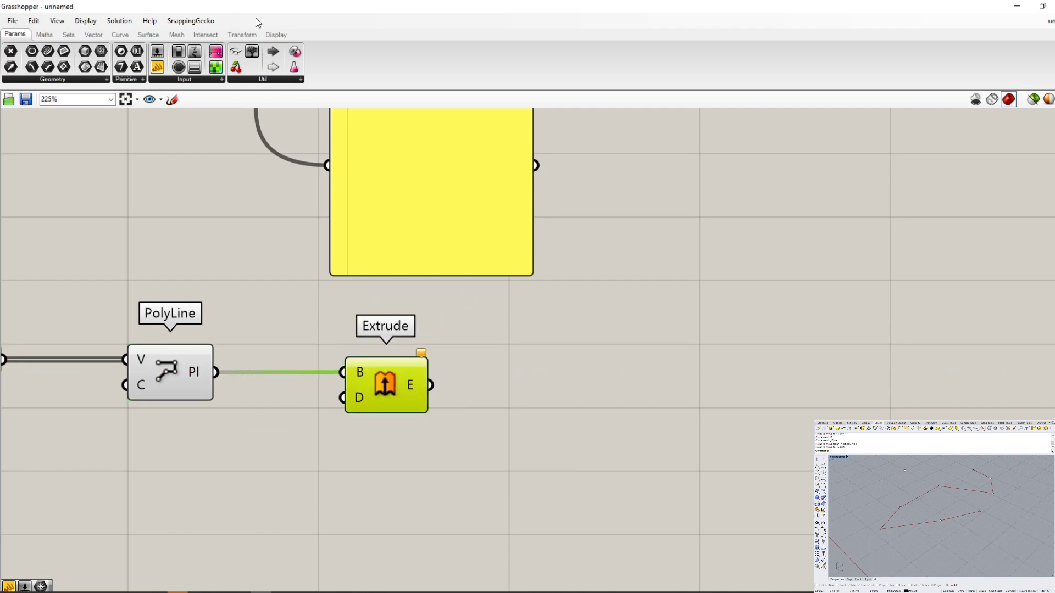
click(93, 34)
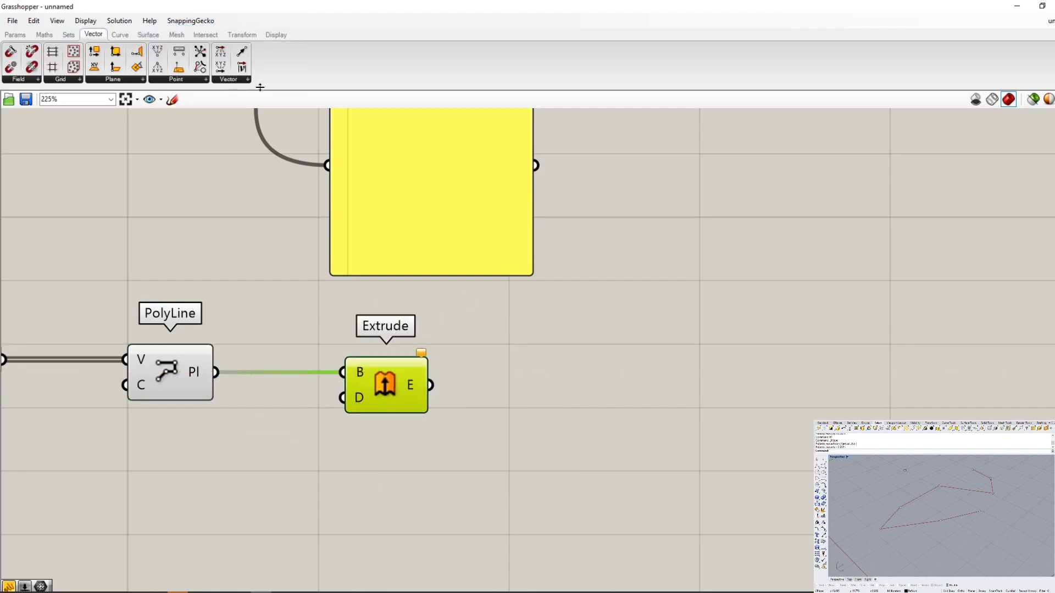
click(237, 81)
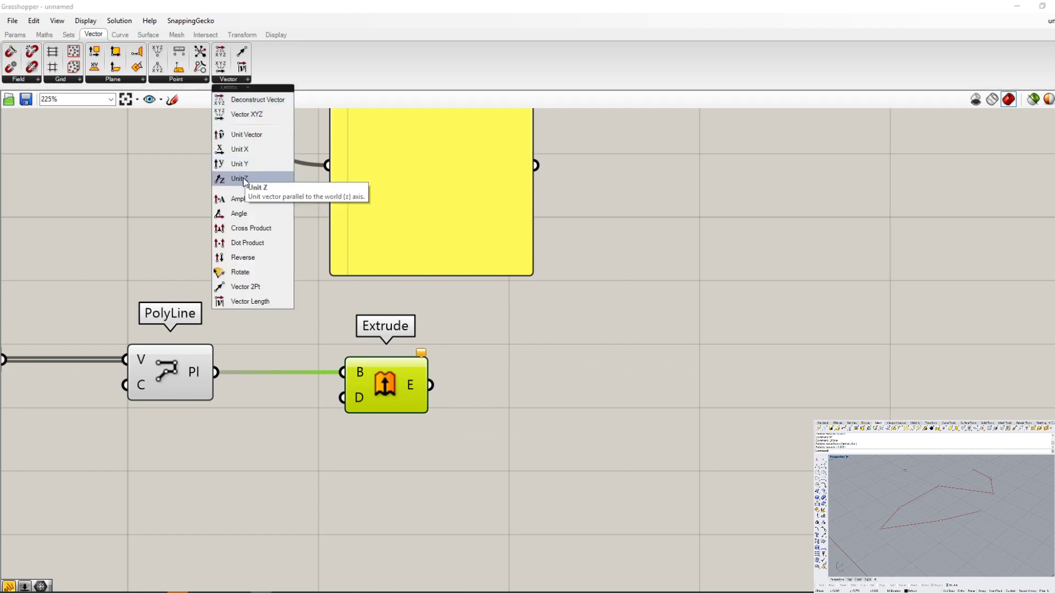
drag(246, 165, 345, 406)
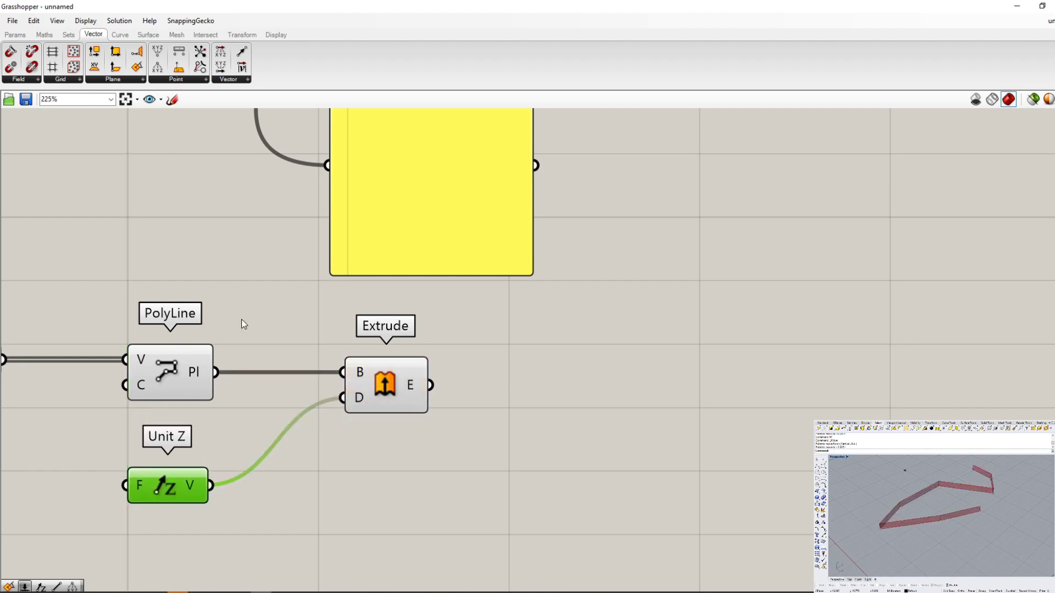
- Move the Extrude component closer to PolyLine and inspect the Unit Z component feeding its Direction input
drag(389, 373, 359, 369)
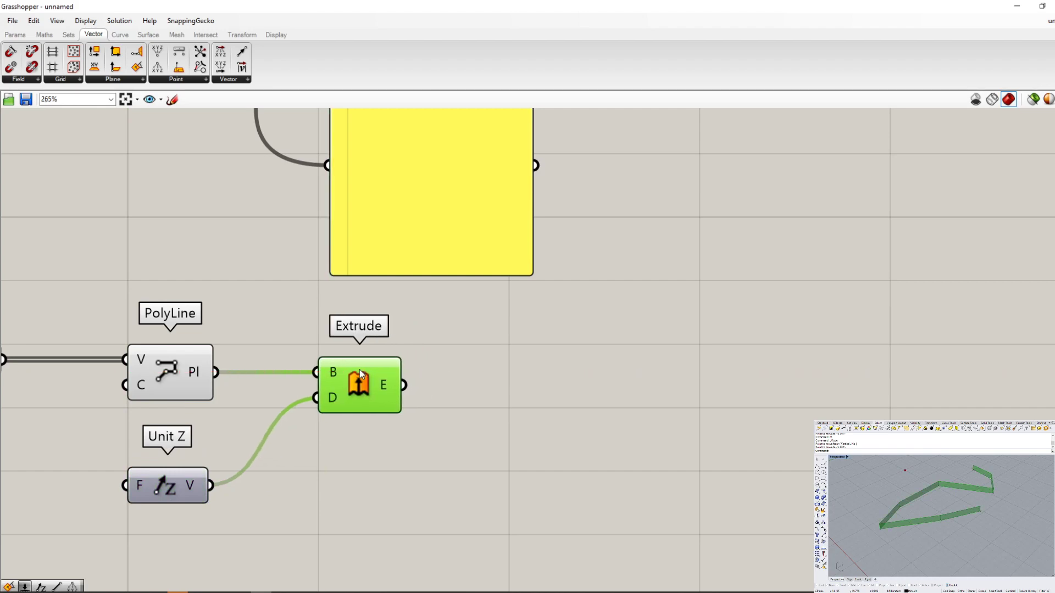
scroll(360, 369, up, 3)
scroll(183, 561, up, 2)
click(199, 546)
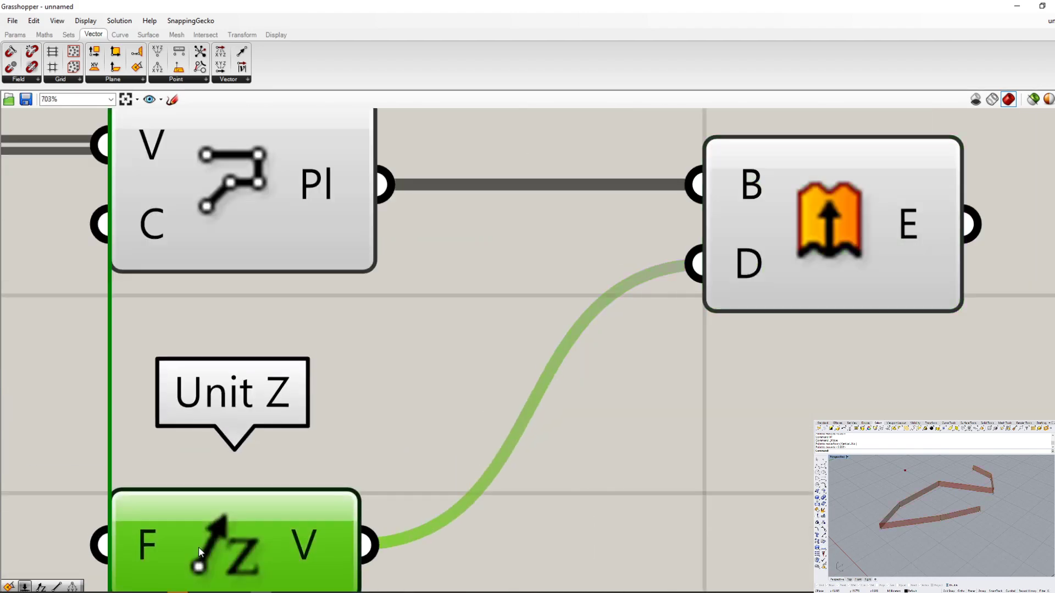
click(496, 391)
- Switch the Grasshopper geometry preview to wireframe
scroll(496, 392, down, 4)
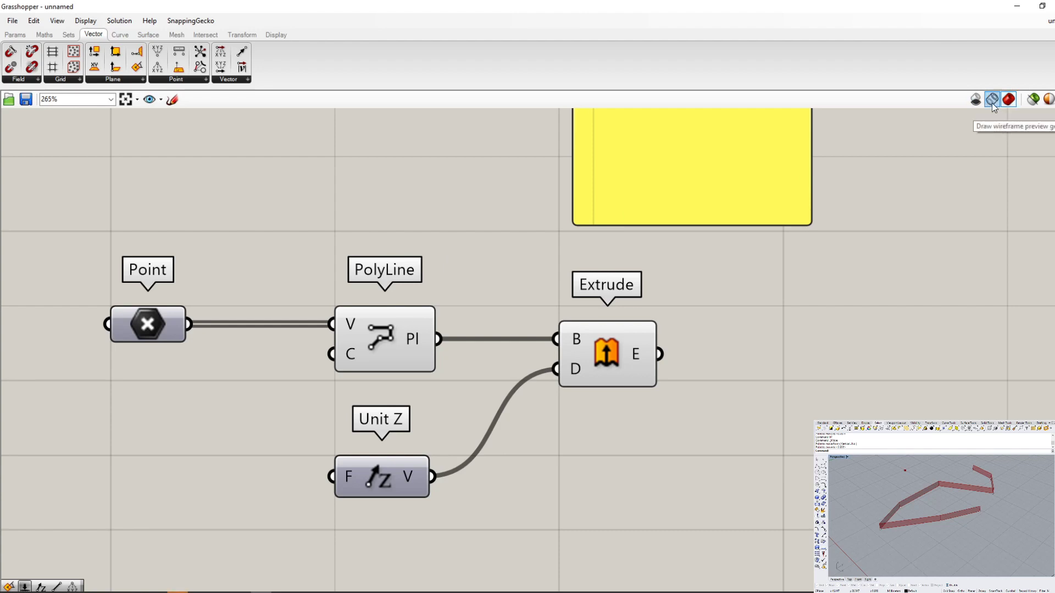
click(991, 104)
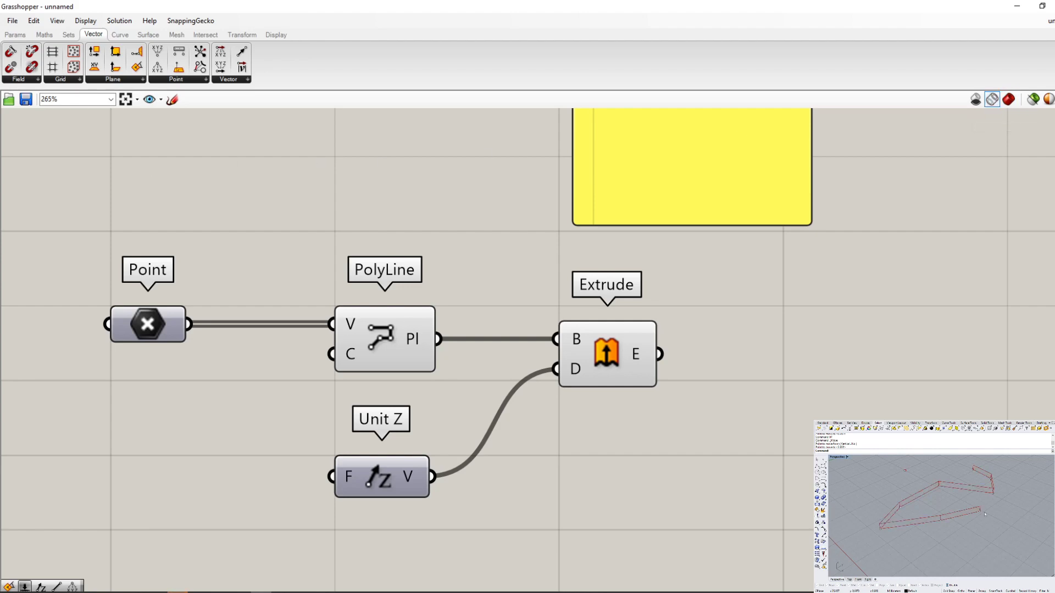
- Turn the geometry preview off and set it to shaded, repeating the comparison once
click(976, 100)
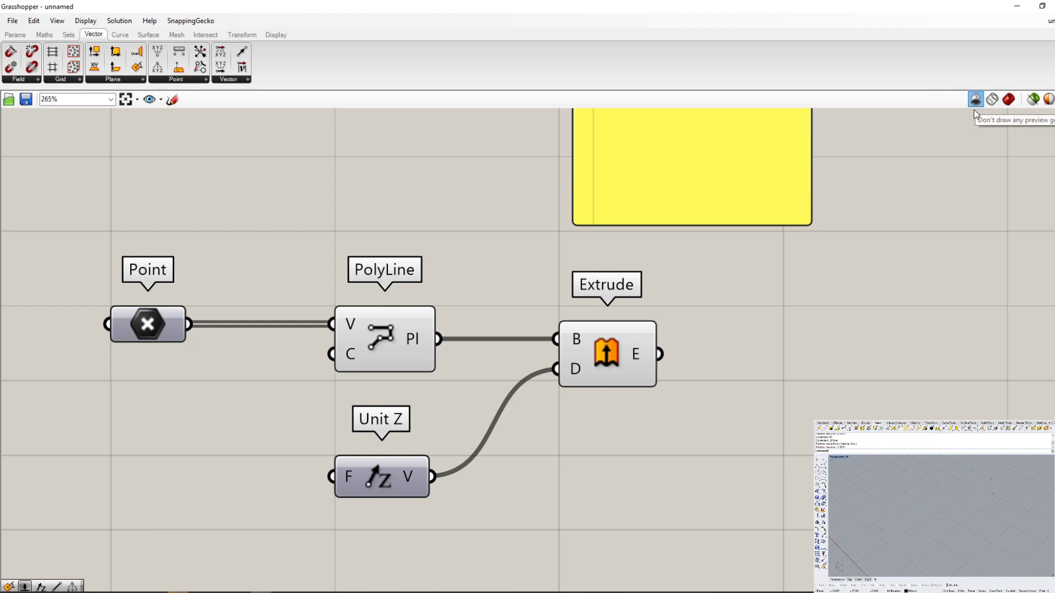
click(1009, 105)
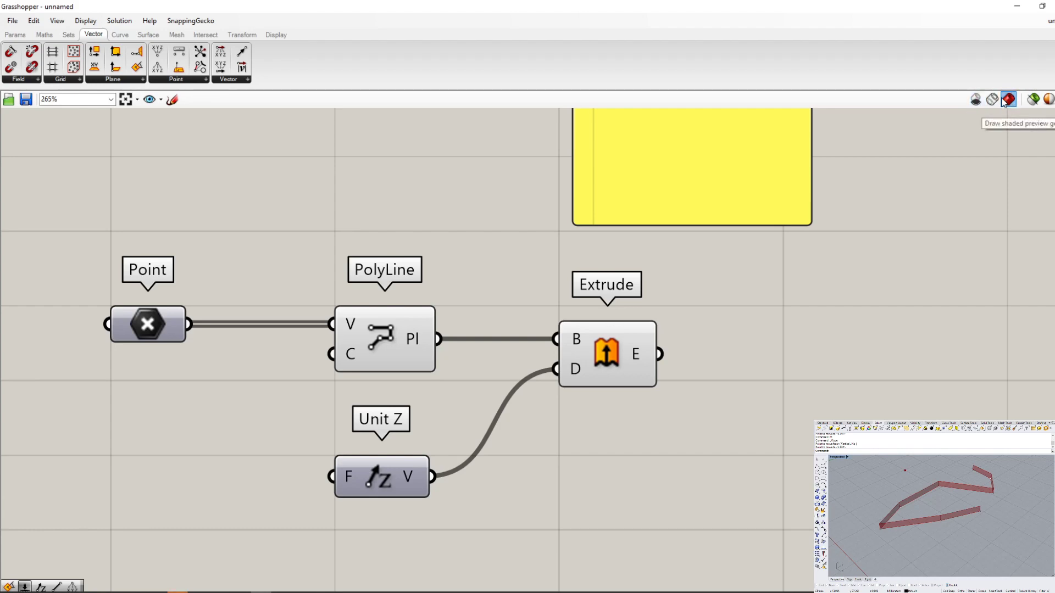
click(976, 99)
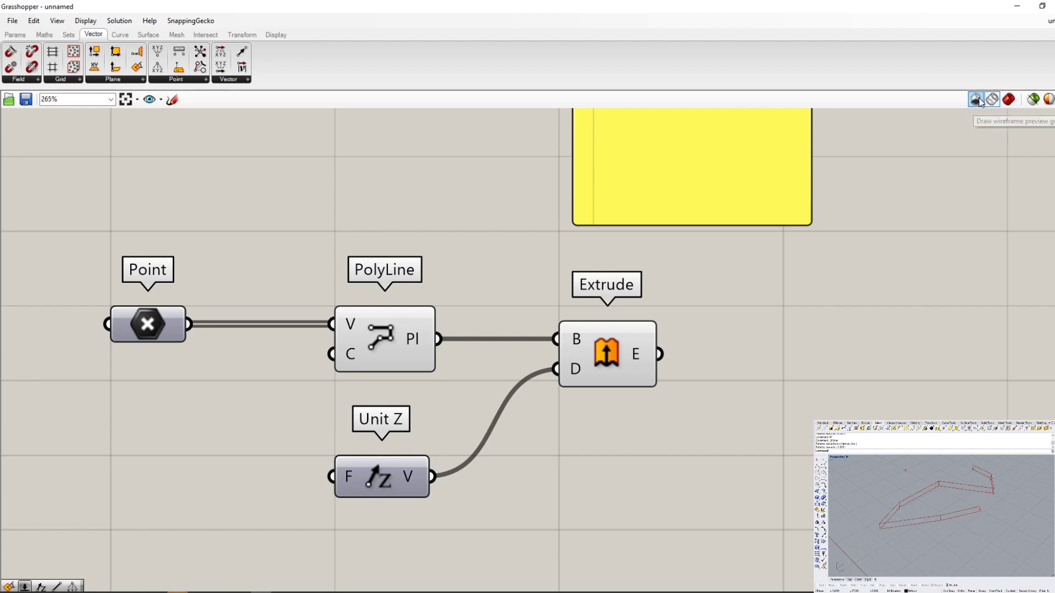
click(1007, 100)
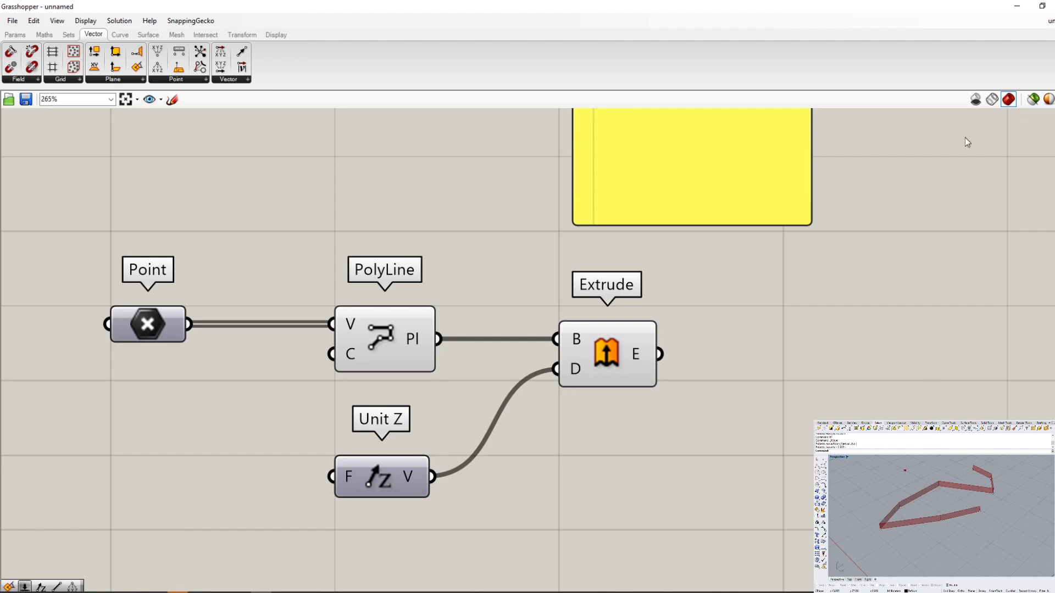
- Limit the preview to selected objects and select Extrude, PolyLine, Unit Z and the lower Point one by one
click(1032, 101)
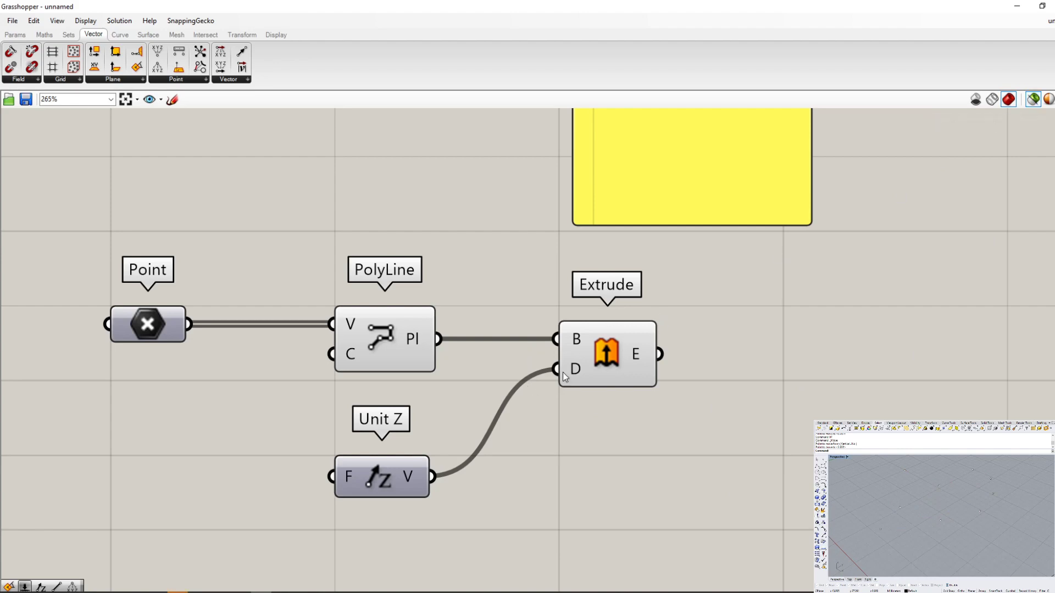
click(607, 368)
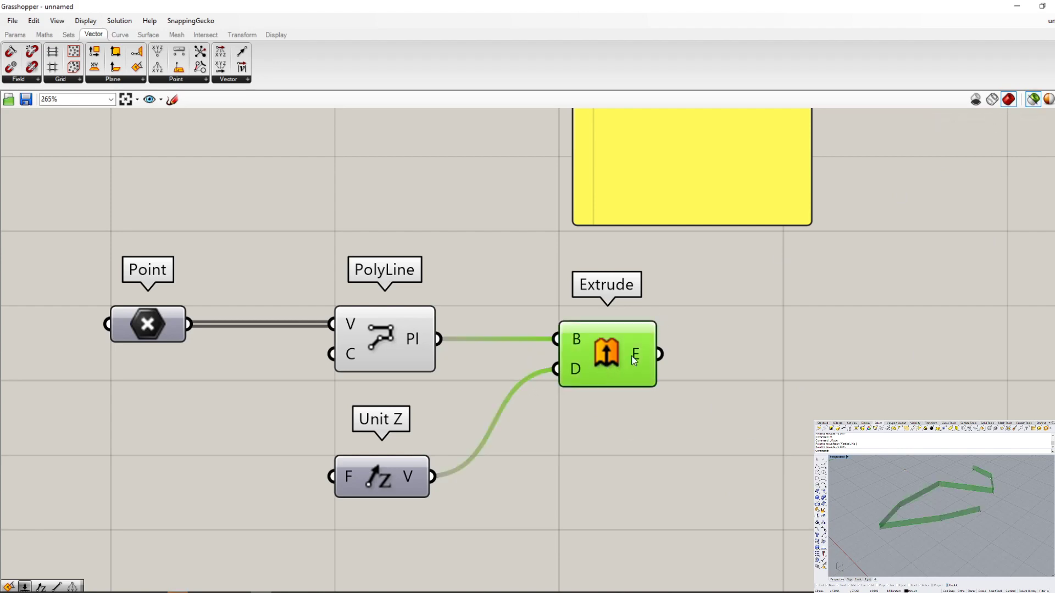
click(383, 334)
click(393, 476)
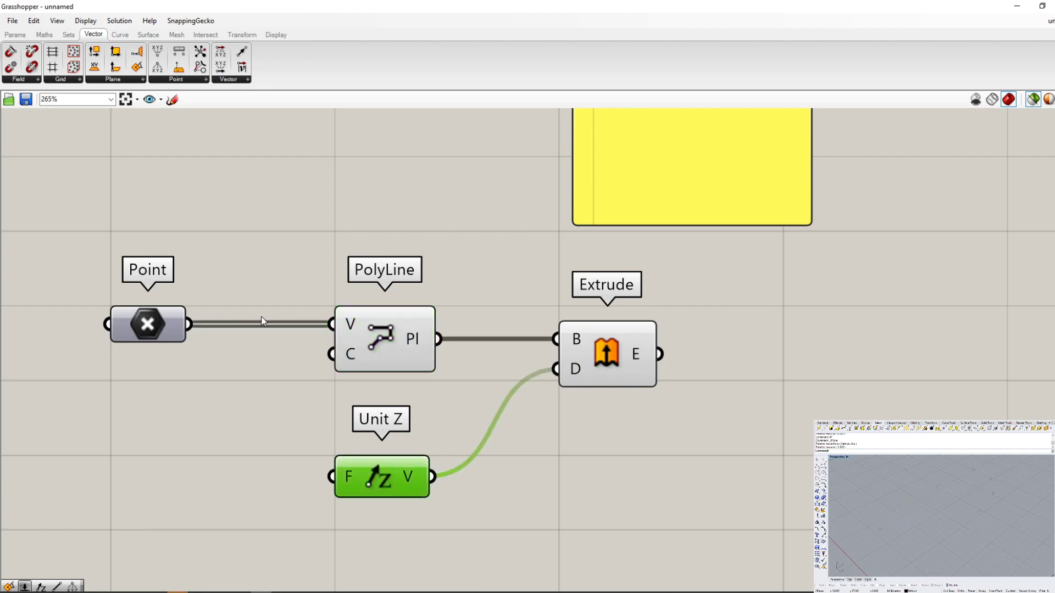
click(147, 324)
- Select Deconstruct and Extrude in turn to check each component's isolated preview, and clear the selection
scroll(282, 431, down, 5)
scroll(374, 412, down, 2)
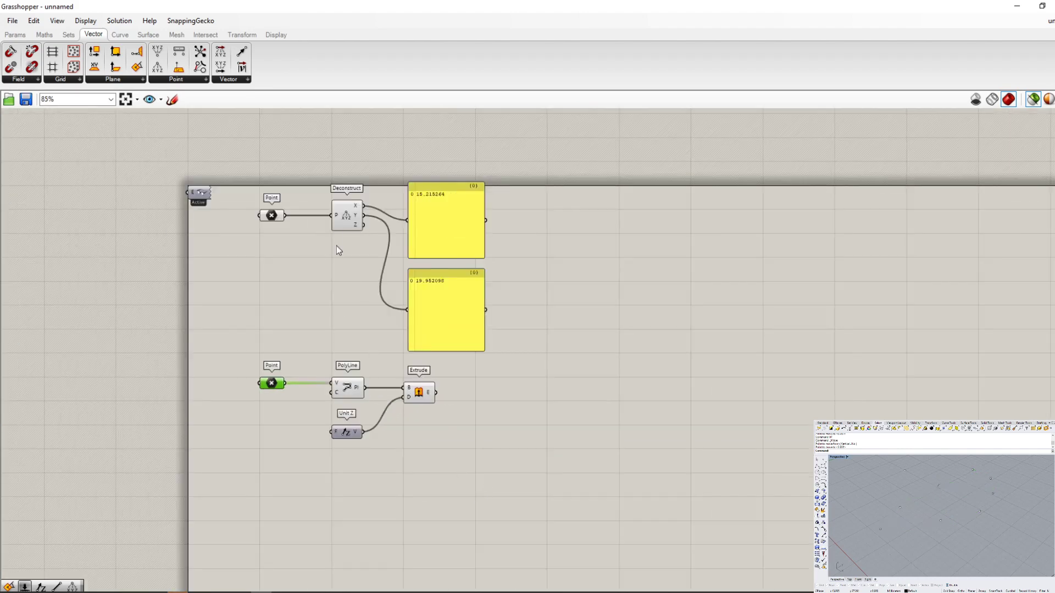
click(339, 216)
scroll(352, 521, up, 2)
scroll(414, 378, up, 3)
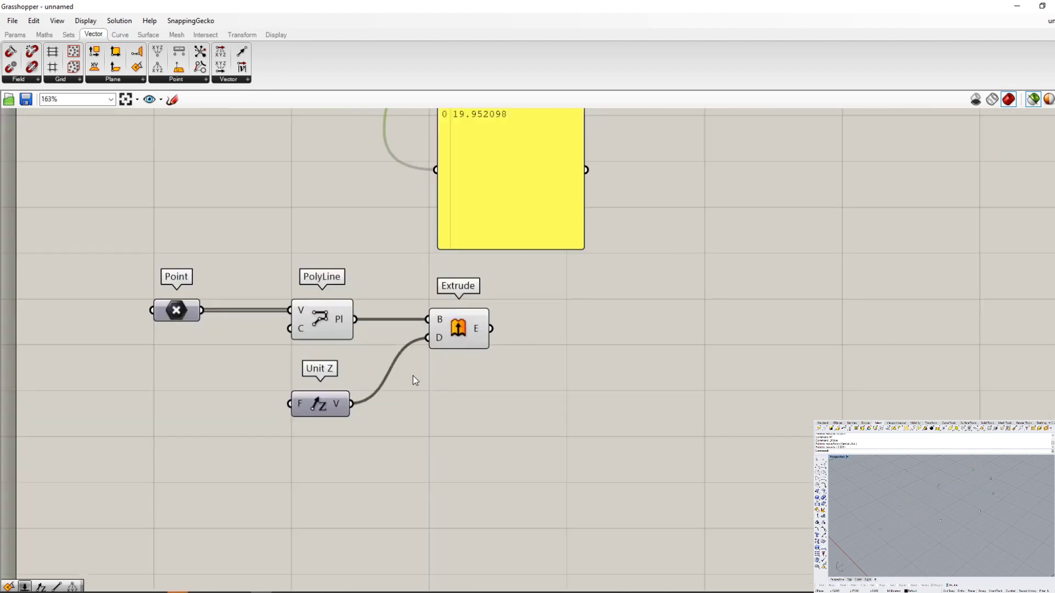
click(458, 330)
drag(548, 272, 536, 377)
scroll(396, 372, up, 3)
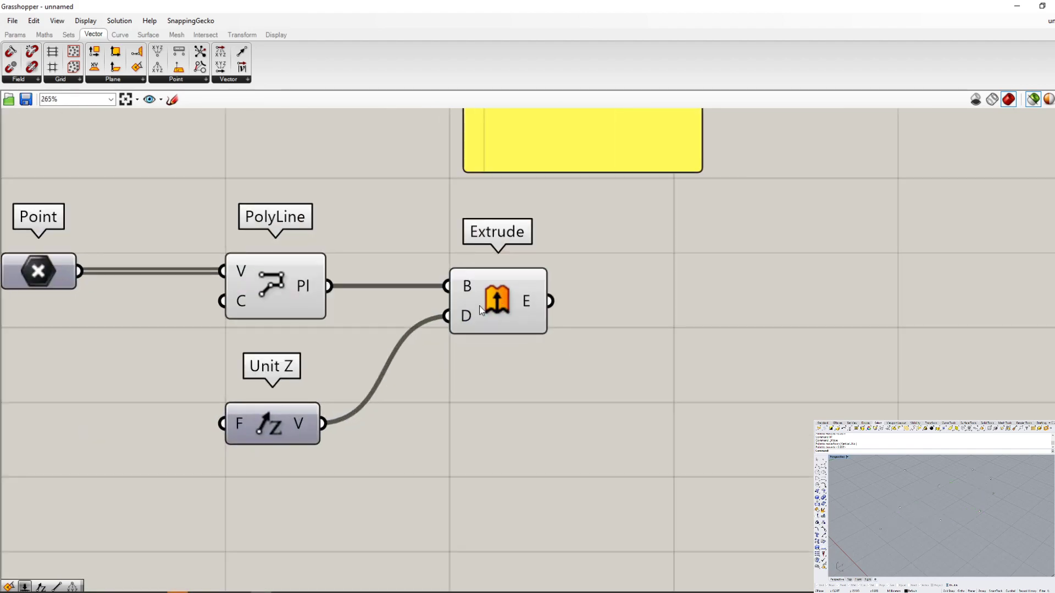
right_drag(362, 342, 473, 359)
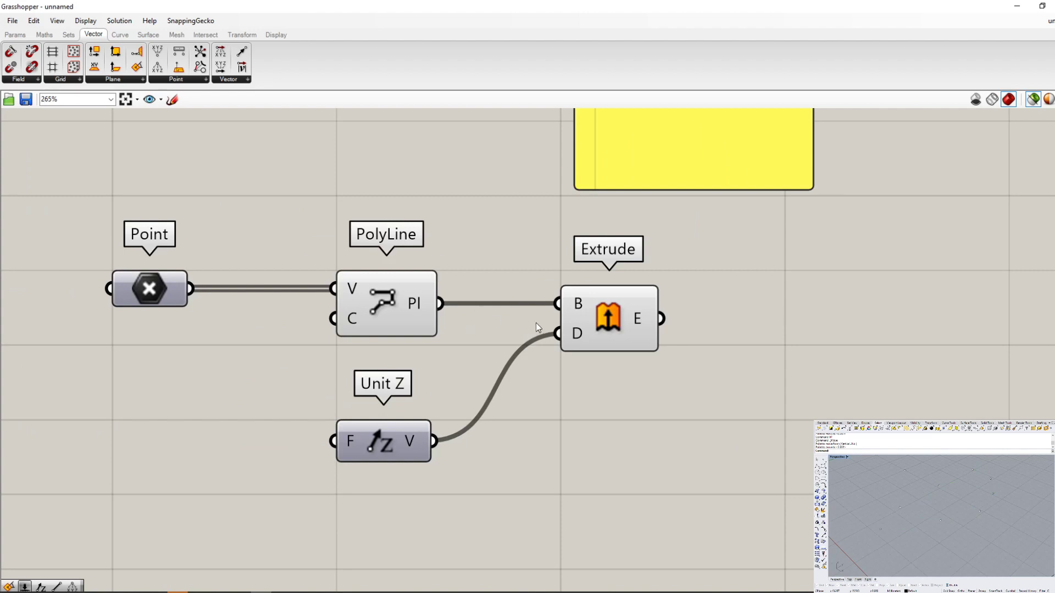
- Select Extrude, clear it, and window-select the area around PolyLine to compare the previews, ending with nothing selected
click(606, 315)
click(506, 205)
drag(490, 202, 276, 423)
click(447, 200)
- Disable the PolyLine component's preview and switch off the selected-only preview mode
click(398, 298)
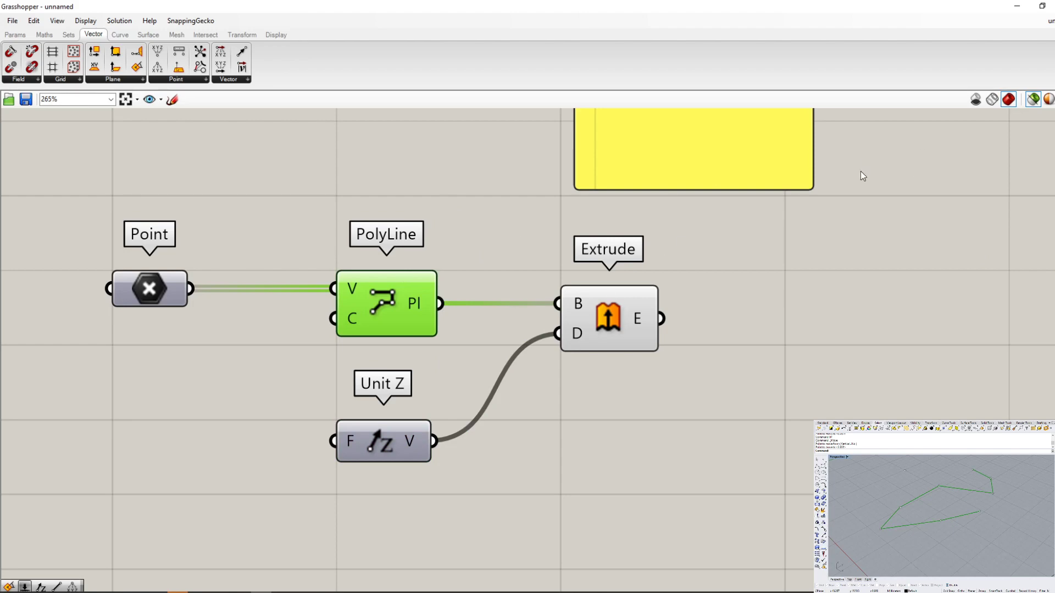
right_click(388, 306)
click(419, 328)
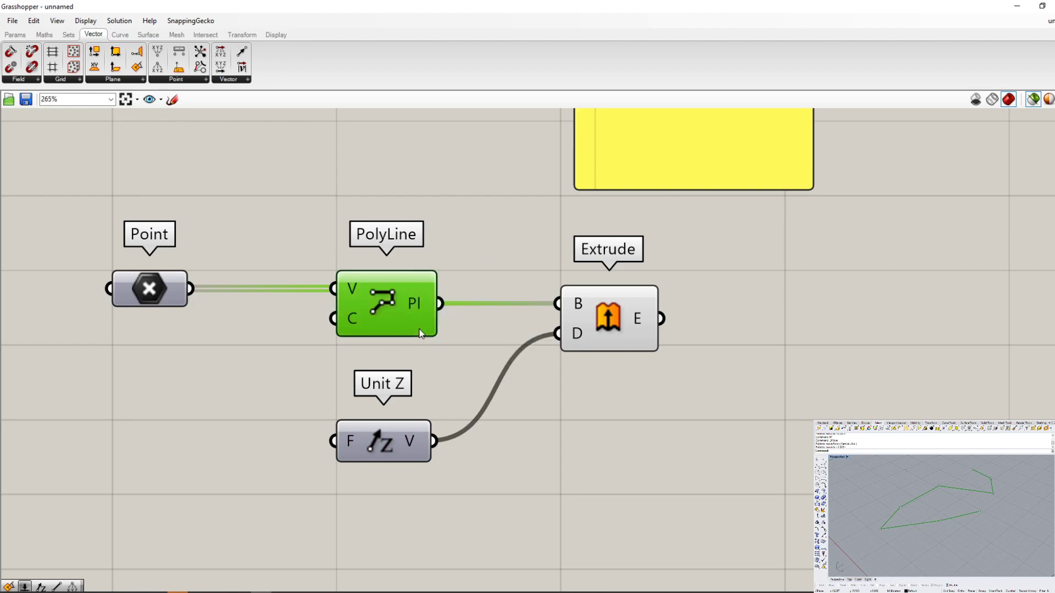
click(729, 413)
click(1034, 100)
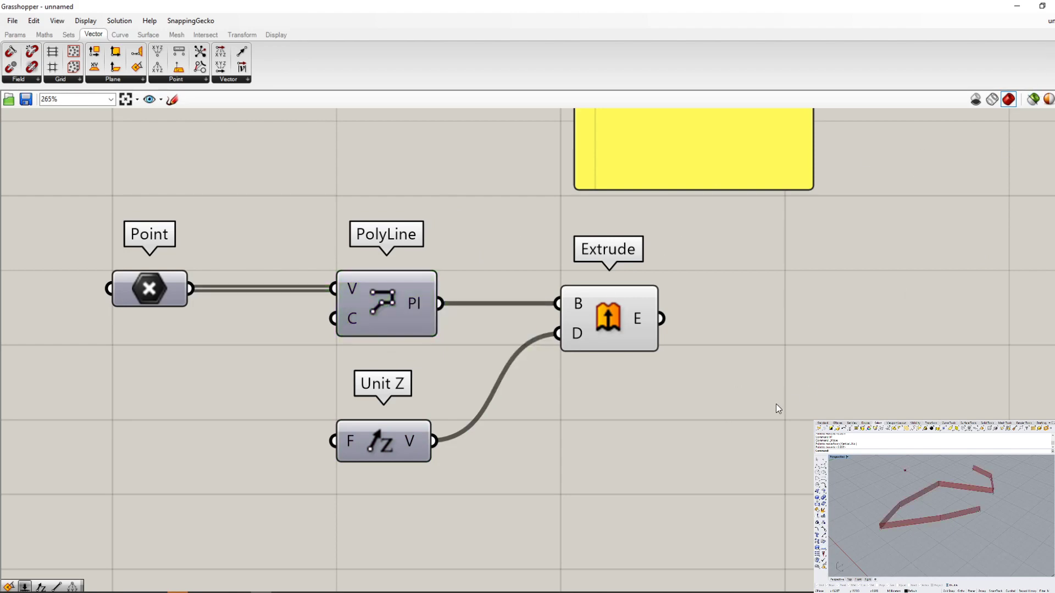
- With Extrude selected, move the middle reference point of the lower polyline stretch twice in the Rhino viewport, ending near its original position
click(610, 318)
click(940, 521)
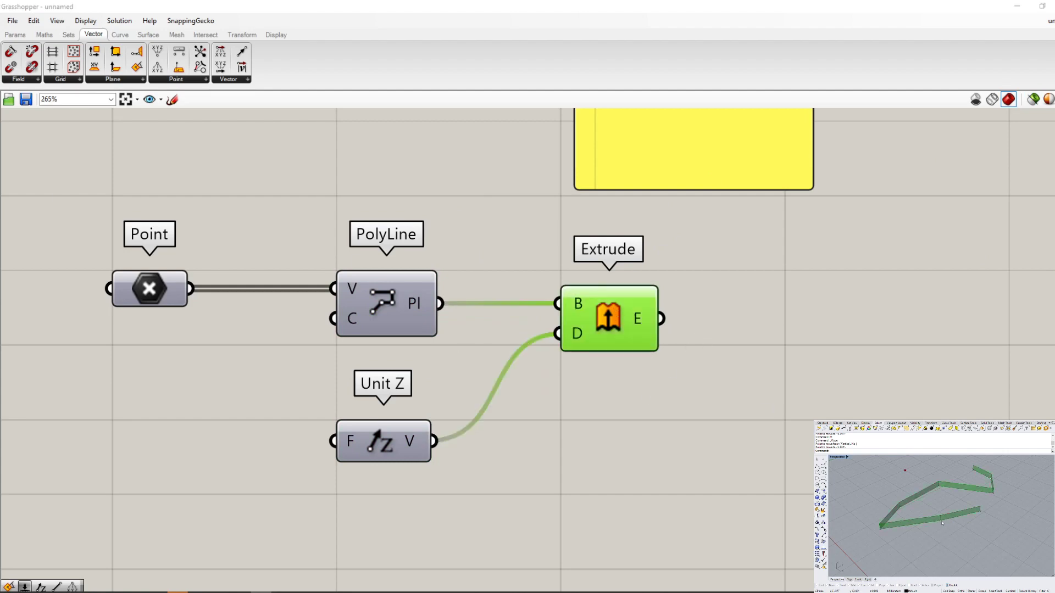
text(m)
key(Return)
click(955, 543)
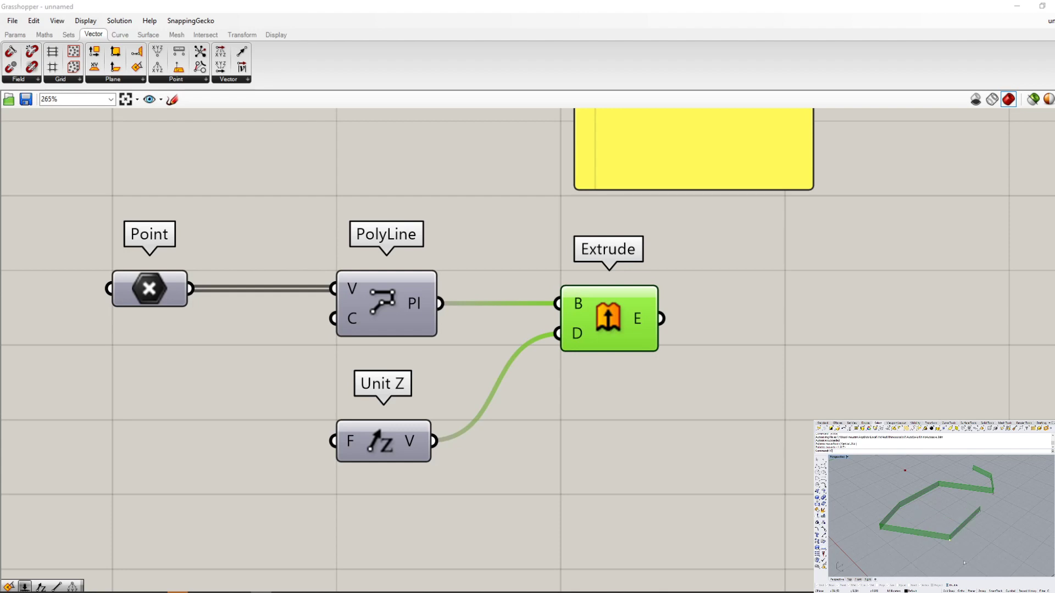
click(954, 529)
key(Return)
click(969, 547)
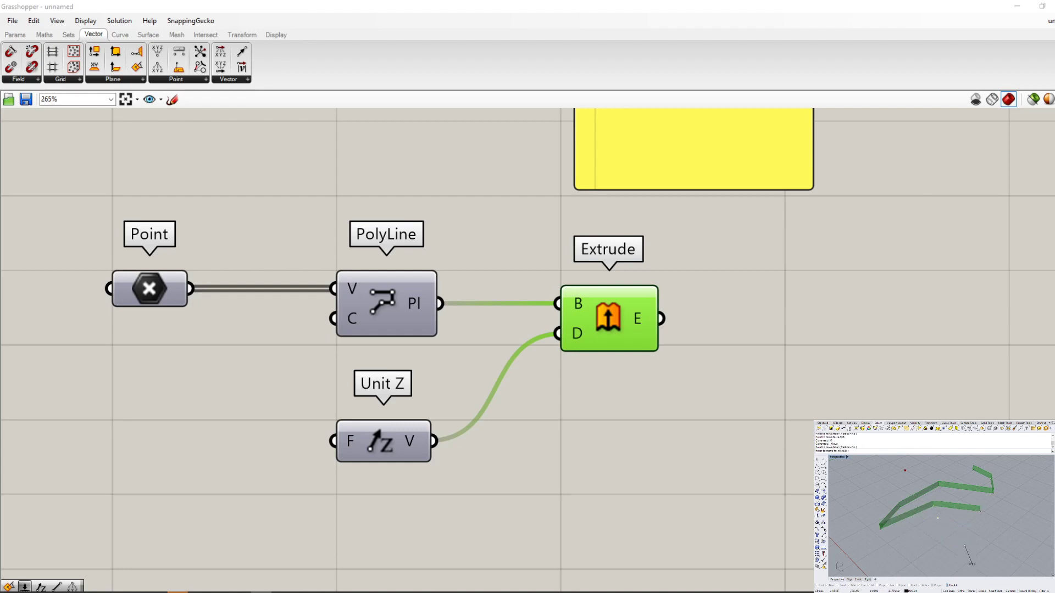
click(972, 570)
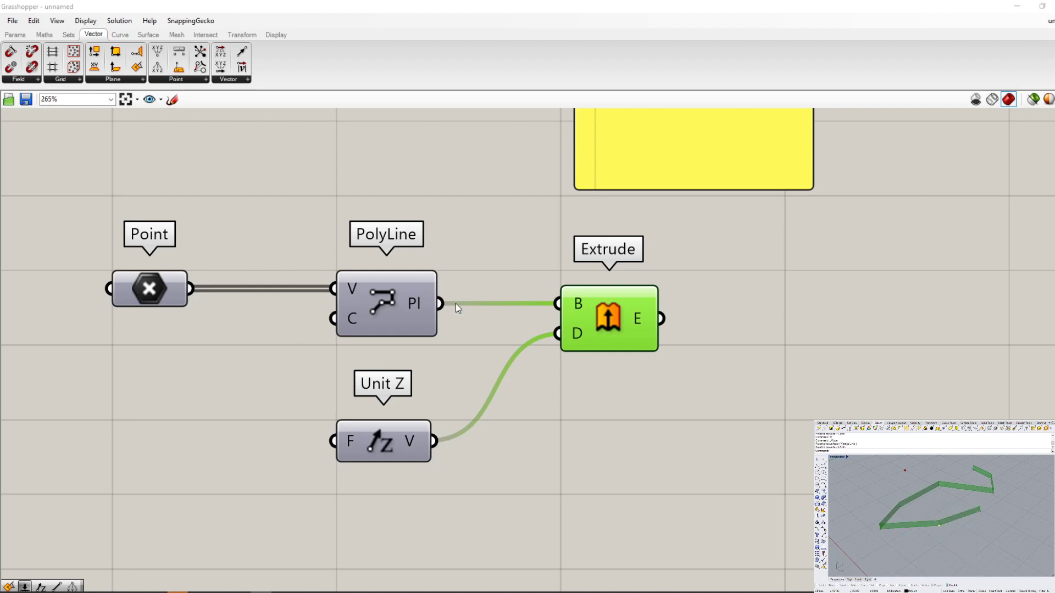
scroll(122, 325, down, 6)
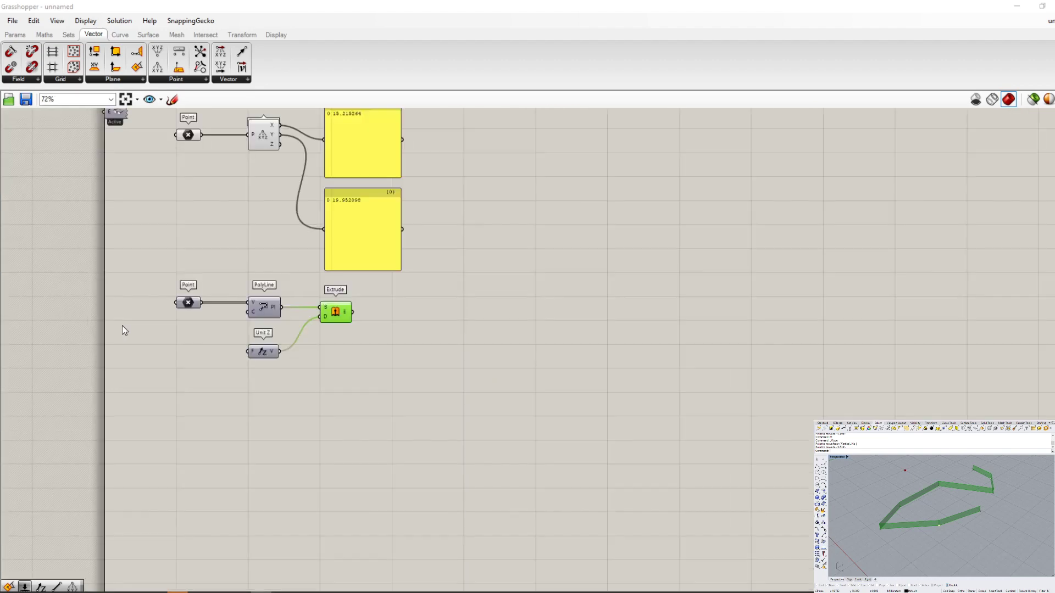
scroll(483, 308, down, 1)
scroll(390, 380, up, 7)
scroll(390, 381, down, 6)
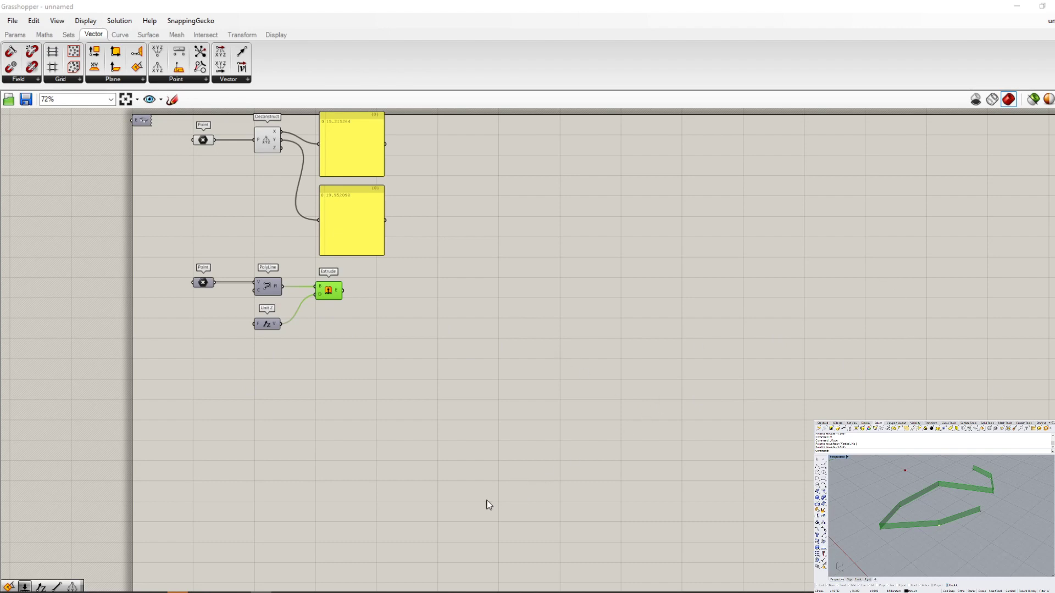
- Deselect the Extrude component and select it again to compare its normal and selected preview colours
scroll(203, 181, up, 4)
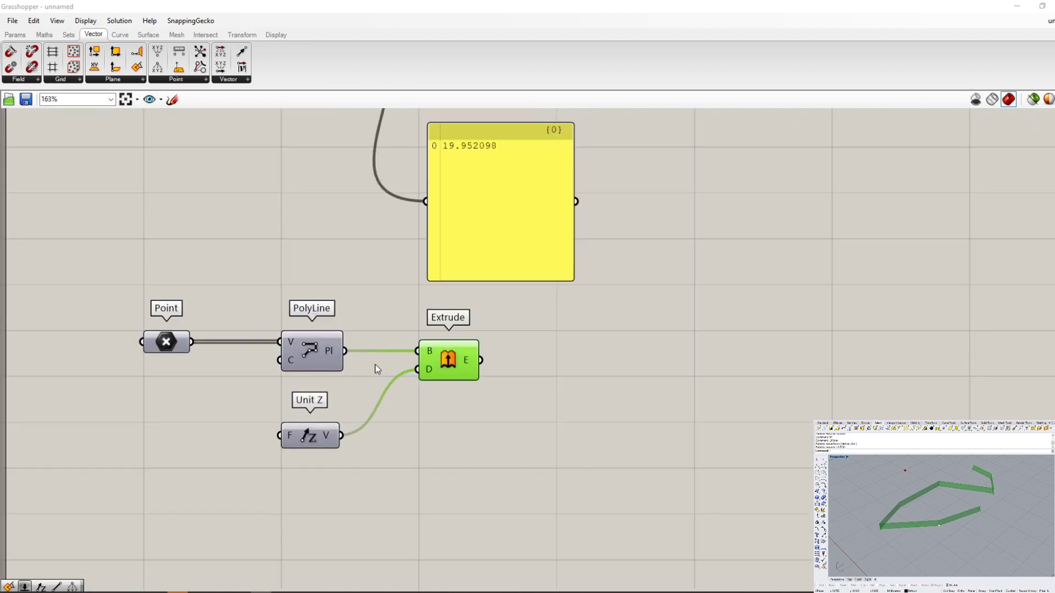
click(548, 407)
scroll(417, 375, up, 2)
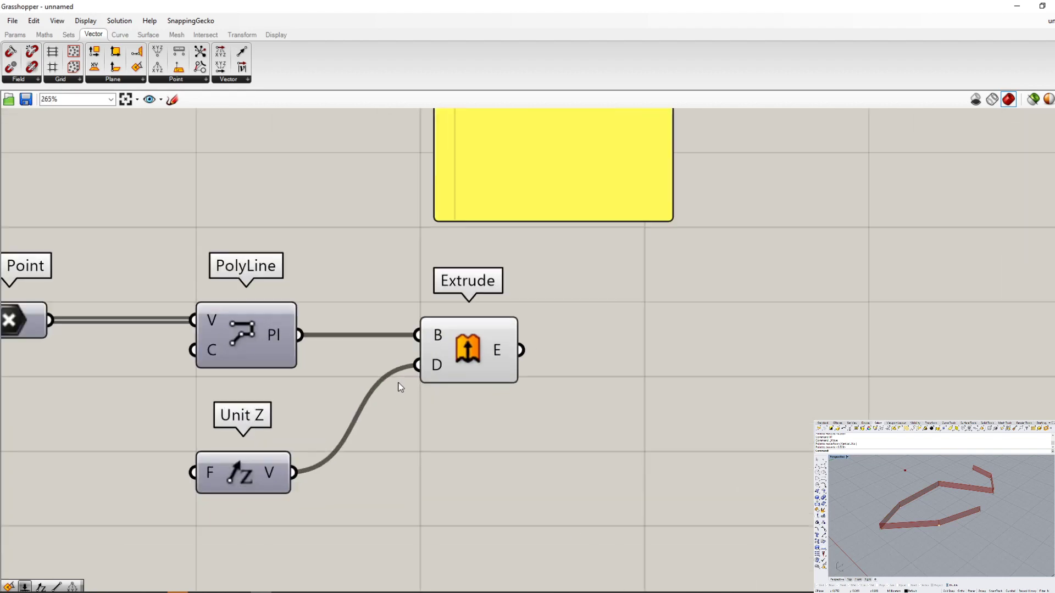
drag(461, 372, 463, 373)
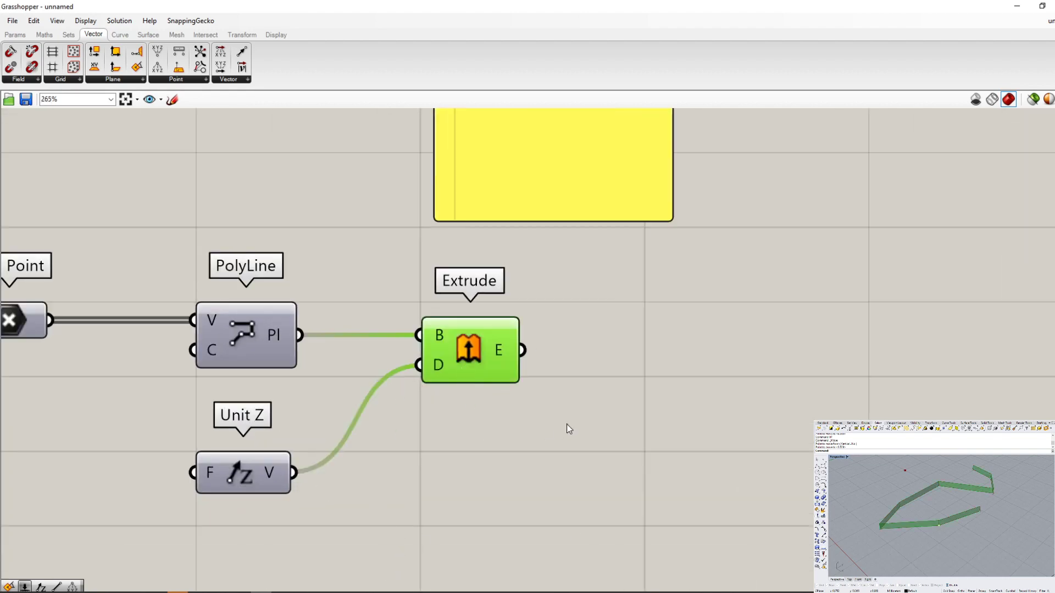
scroll(568, 431, down, 2)
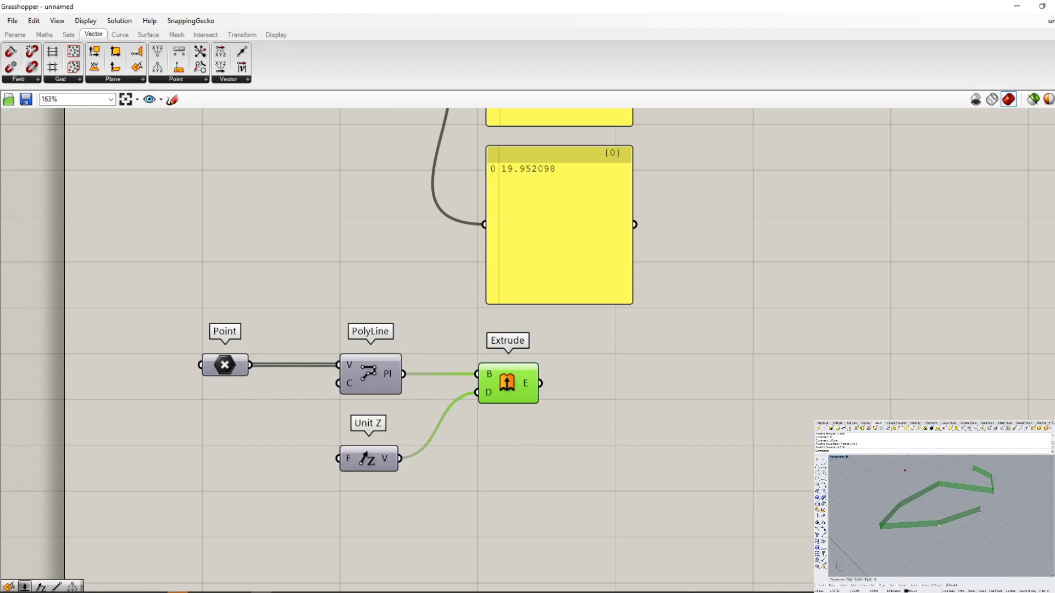
- Turn the selected-only preview mode back on and select the PolyLine component
click(1033, 99)
click(579, 410)
click(380, 376)
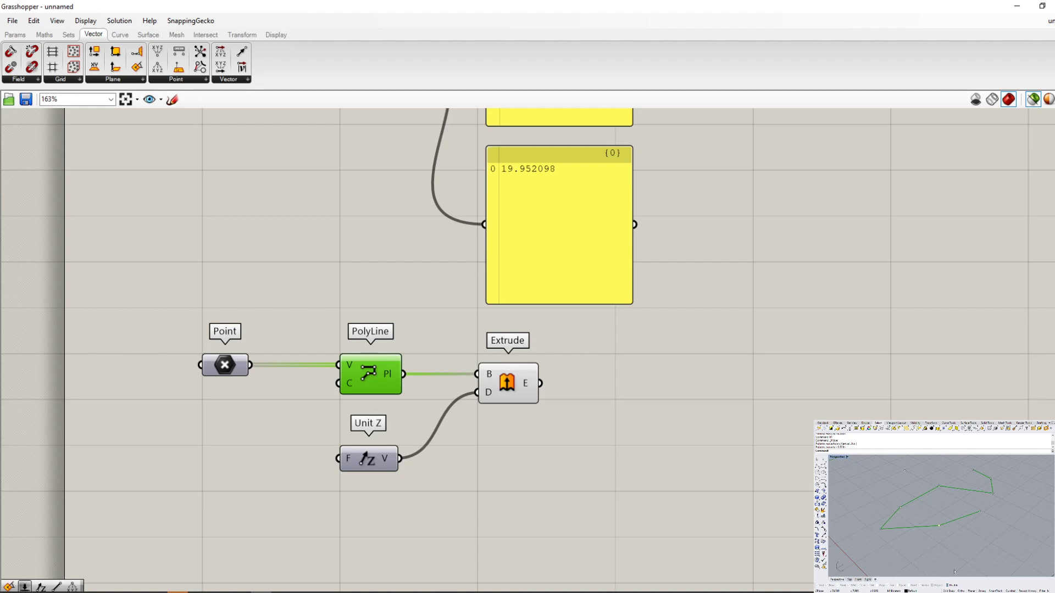
- Examine the normal and selected colour options in the document preview settings, and close the dialog without changes
click(1048, 100)
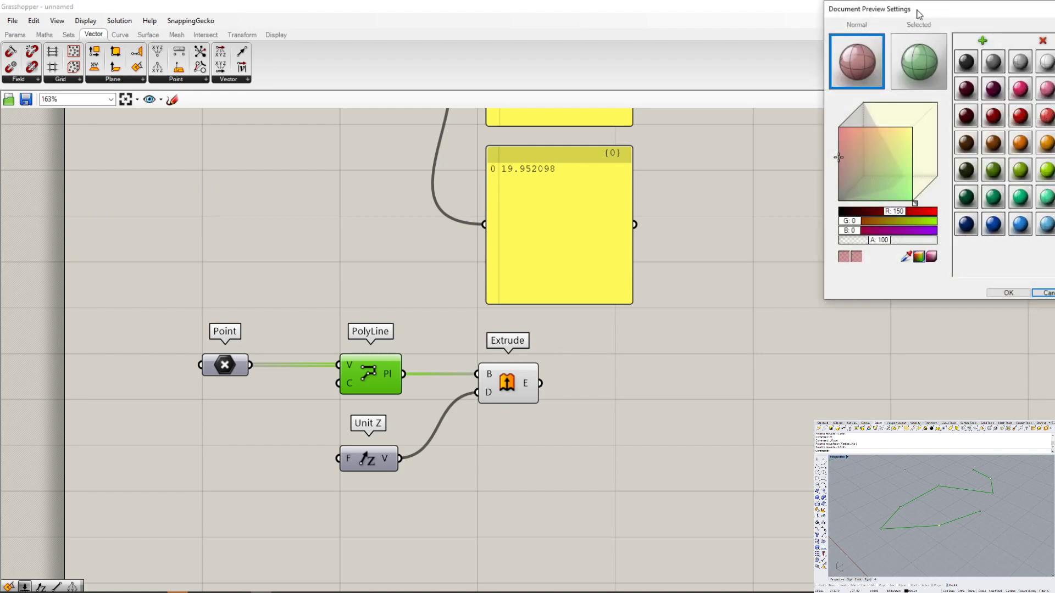
drag(916, 10, 797, 172)
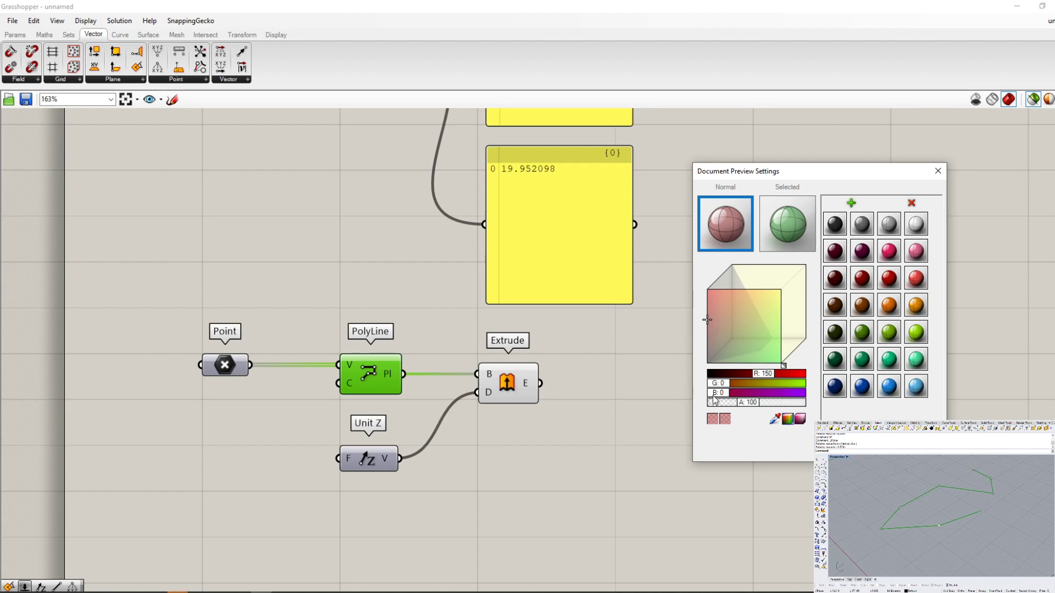
drag(713, 396, 691, 397)
click(938, 171)
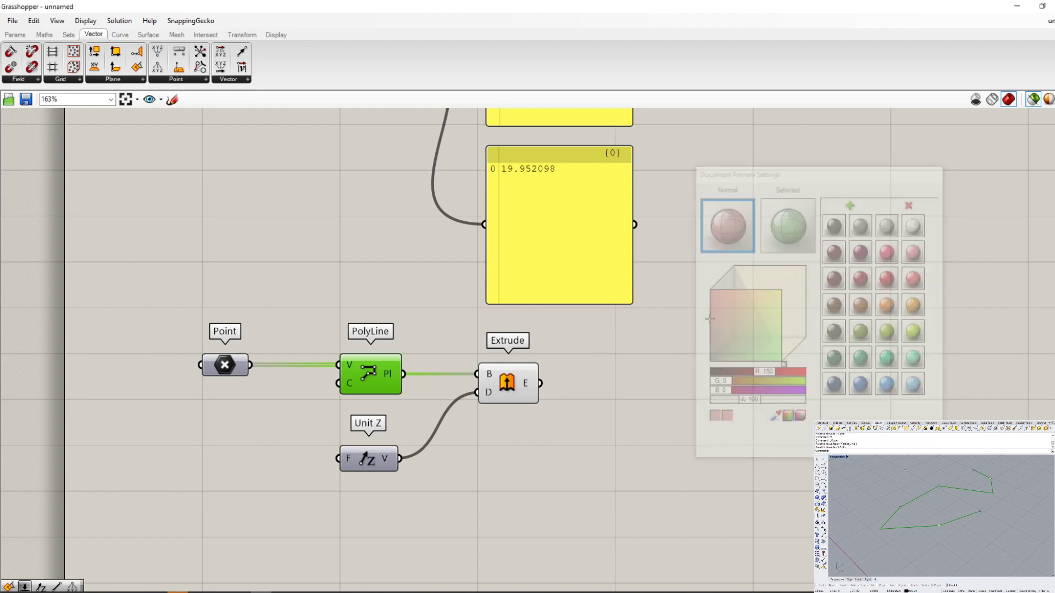
- Review the preview mesh quality options, leave the setting as it is, and clear the component selection
click(1054, 100)
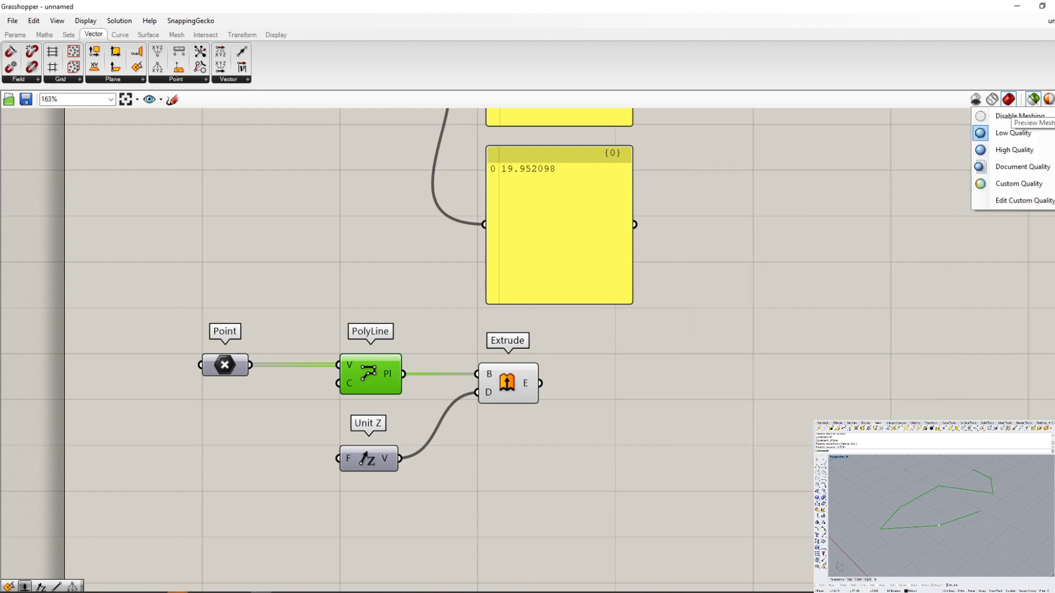
click(1054, 99)
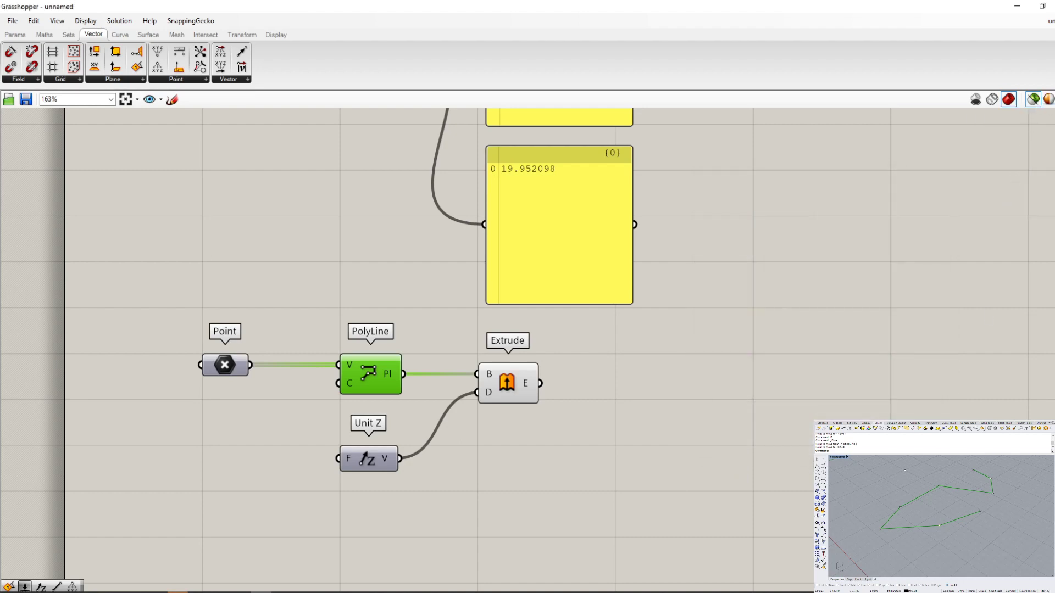
click(1051, 100)
click(684, 415)
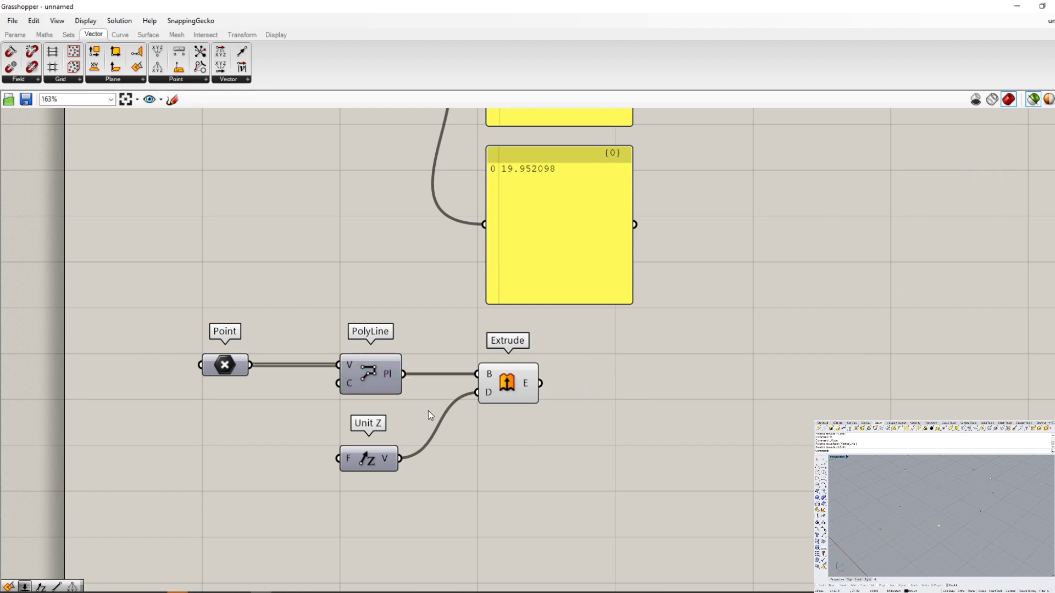
- Window-select the lower Point, PolyLine, Unit Z and Extrude group, clear it, and select only Extrude to compare previews
scroll(427, 410, down, 5)
scroll(490, 436, up, 6)
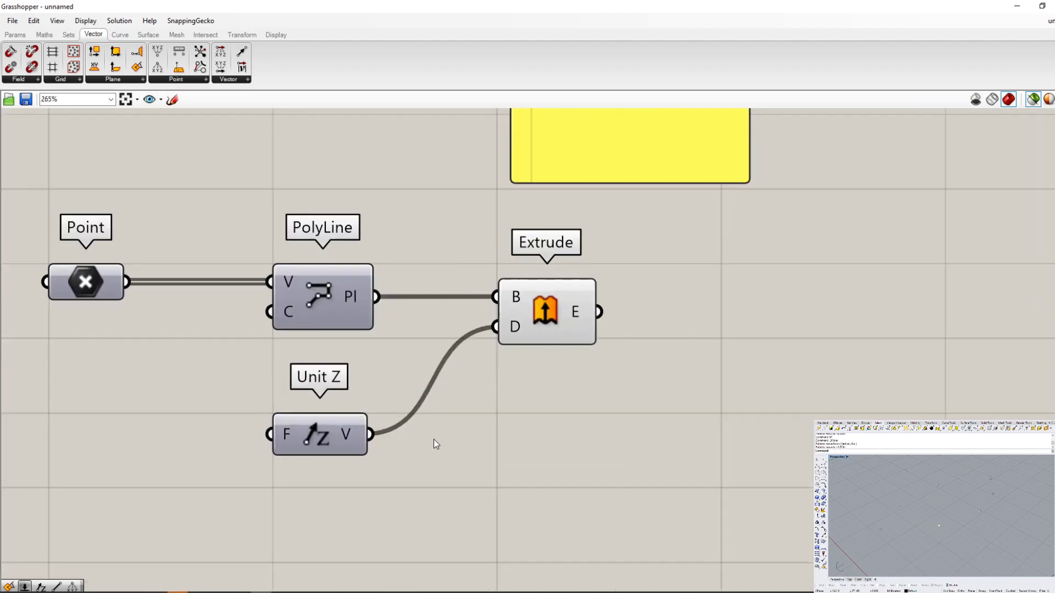
scroll(434, 439, down, 4)
drag(638, 487, 115, 302)
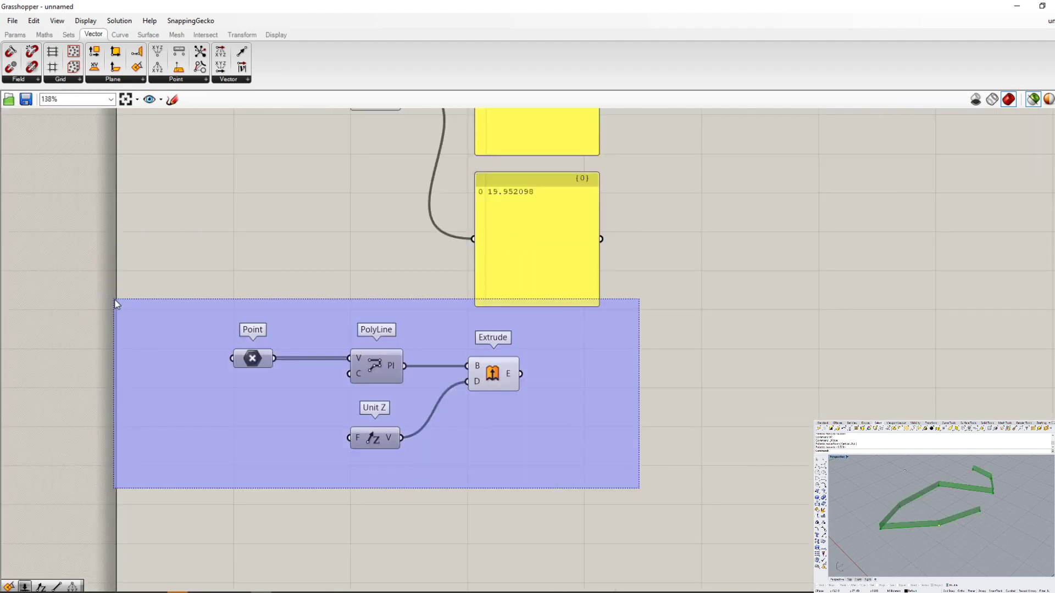
click(624, 445)
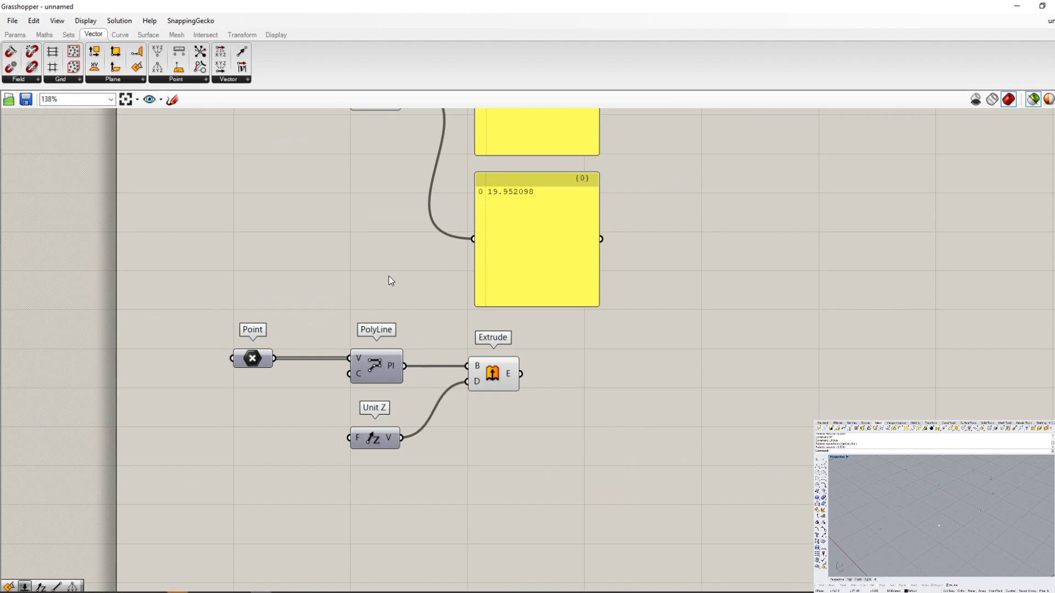
click(497, 376)
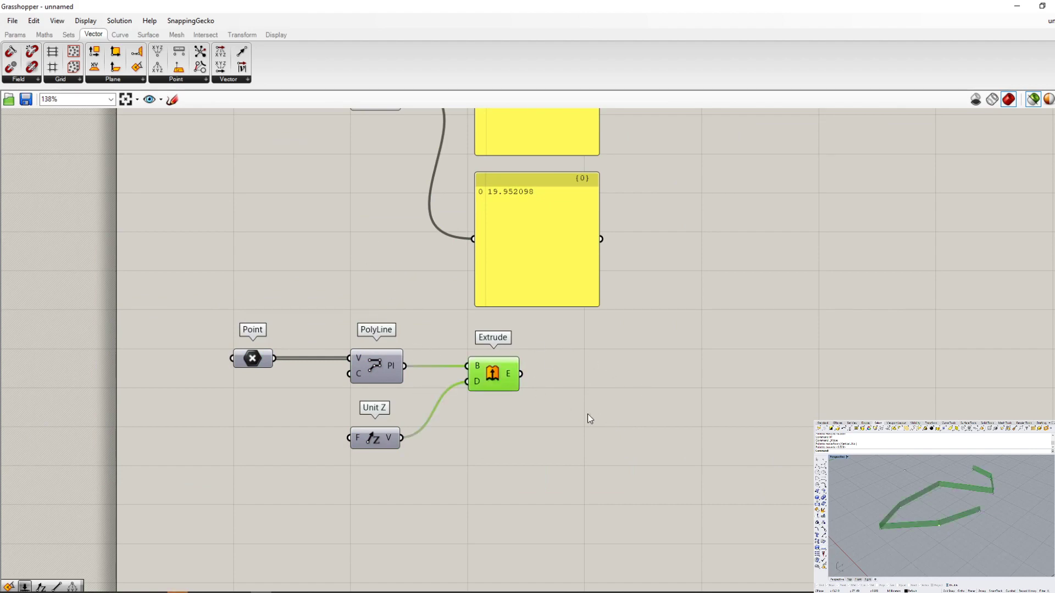
- Clear the component selection, open the Grasshopper preferences at the Interface settings, and enlarge the settings window
click(588, 414)
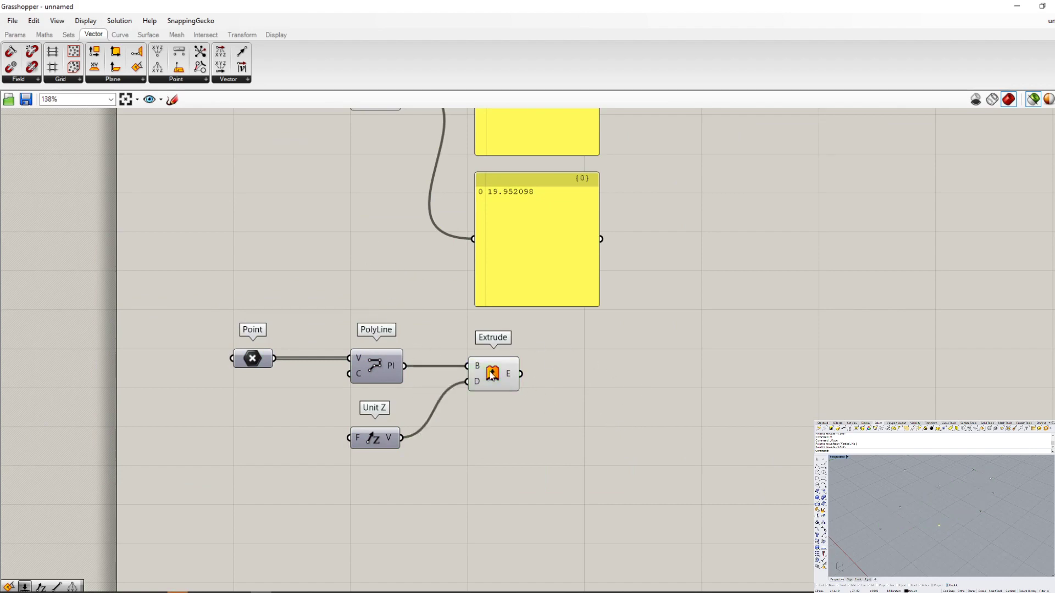
click(13, 22)
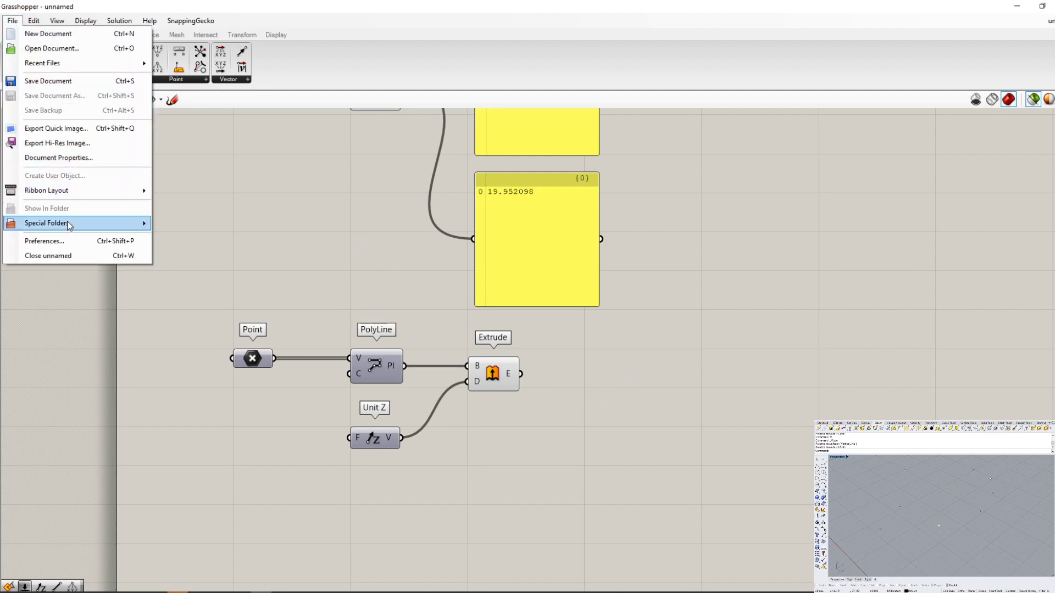
click(64, 242)
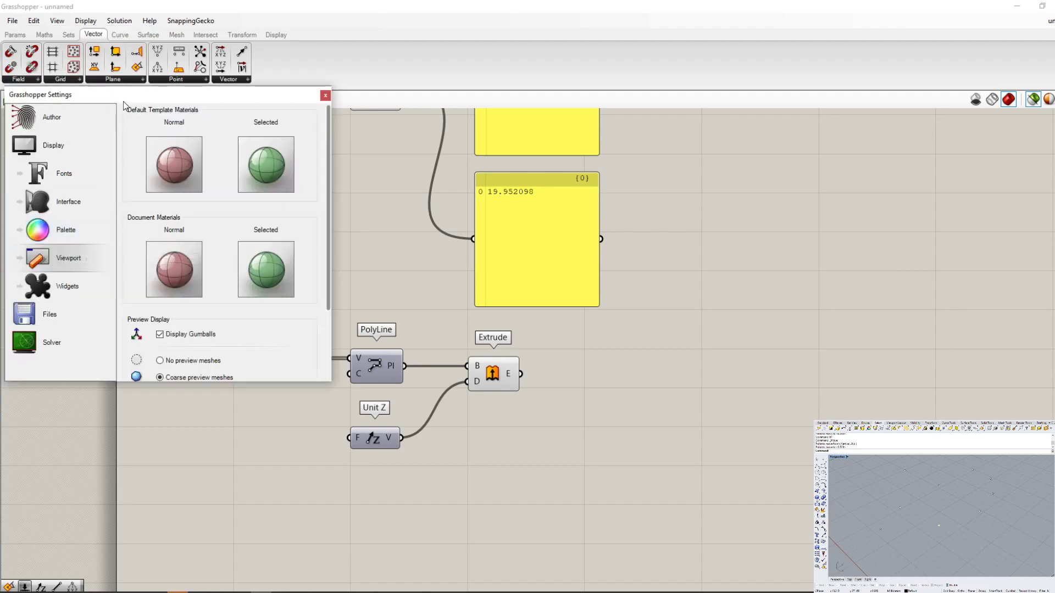
drag(127, 97, 306, 114)
click(230, 135)
click(233, 163)
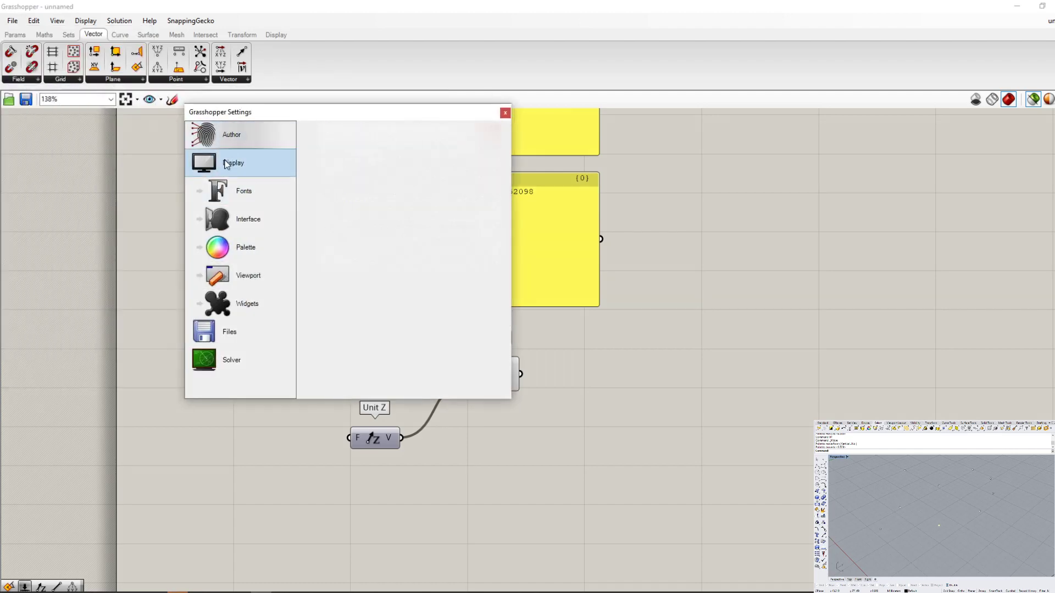
click(272, 195)
click(287, 219)
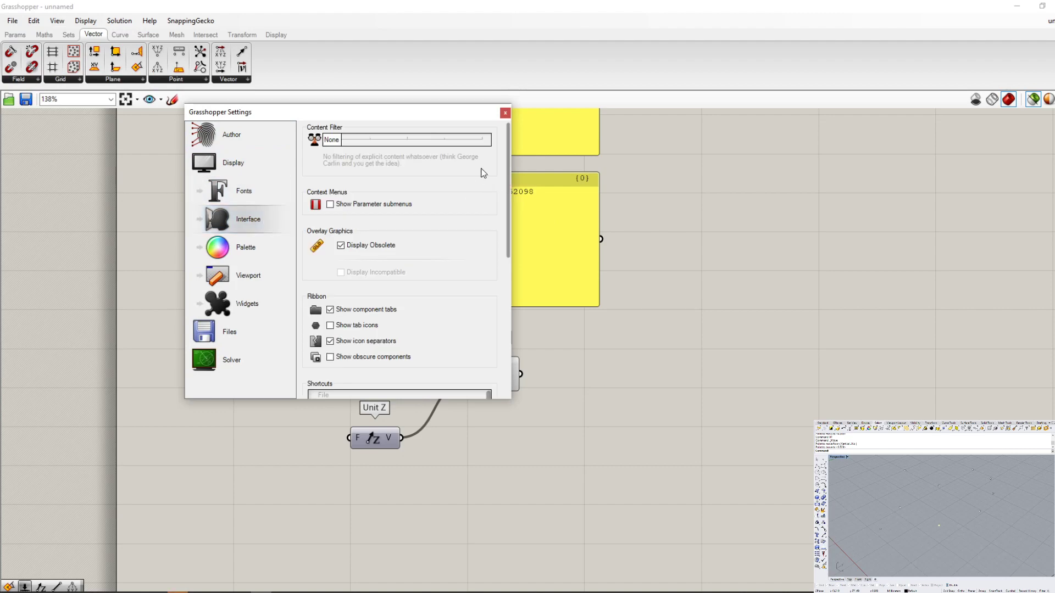
drag(513, 178, 808, 178)
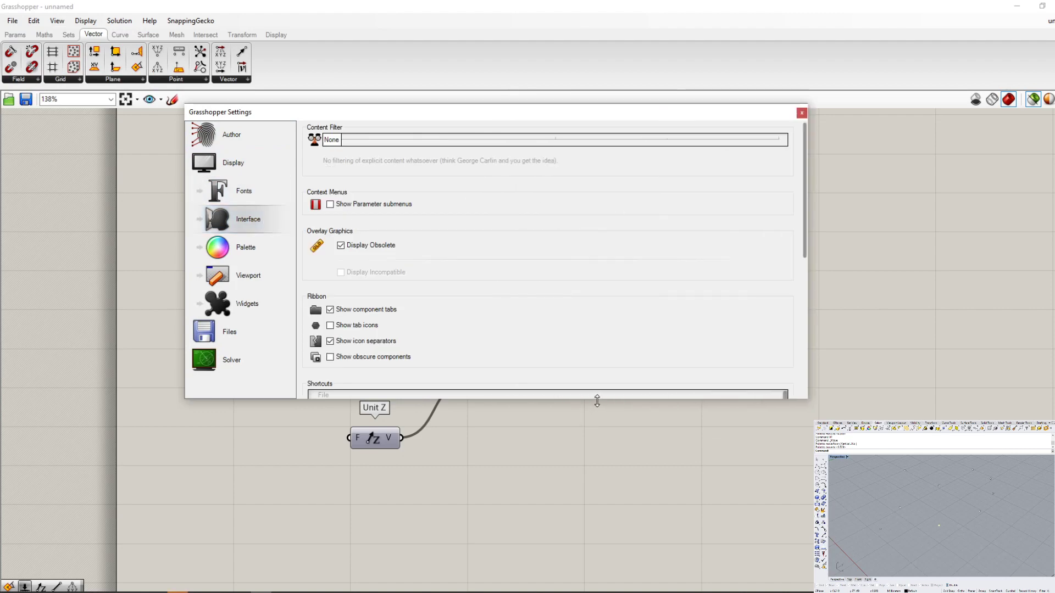
drag(596, 400, 607, 592)
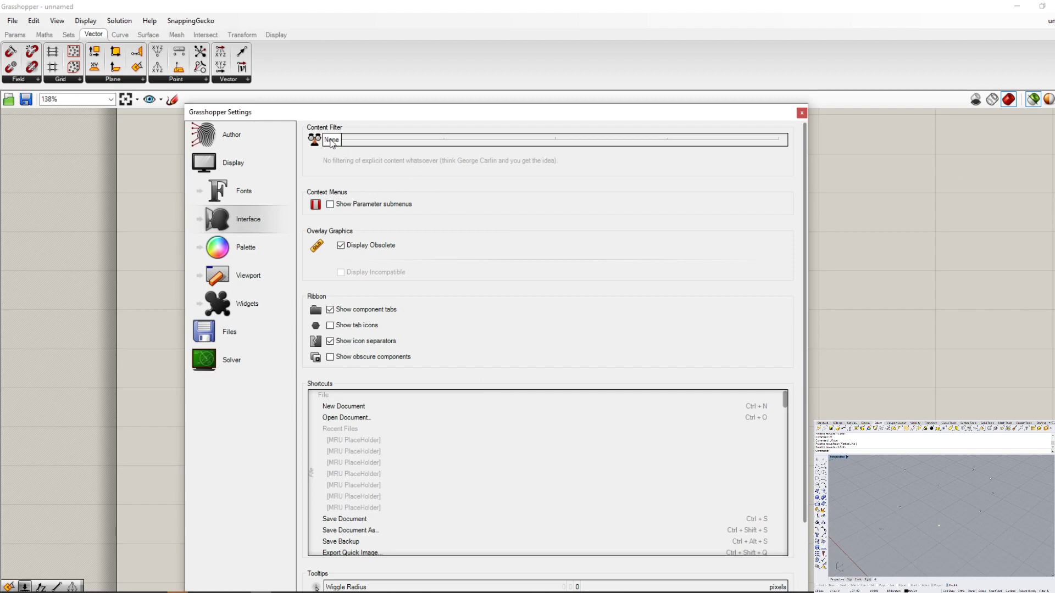
- Try the interface content filter at Total, and return it to None
drag(331, 141, 827, 158)
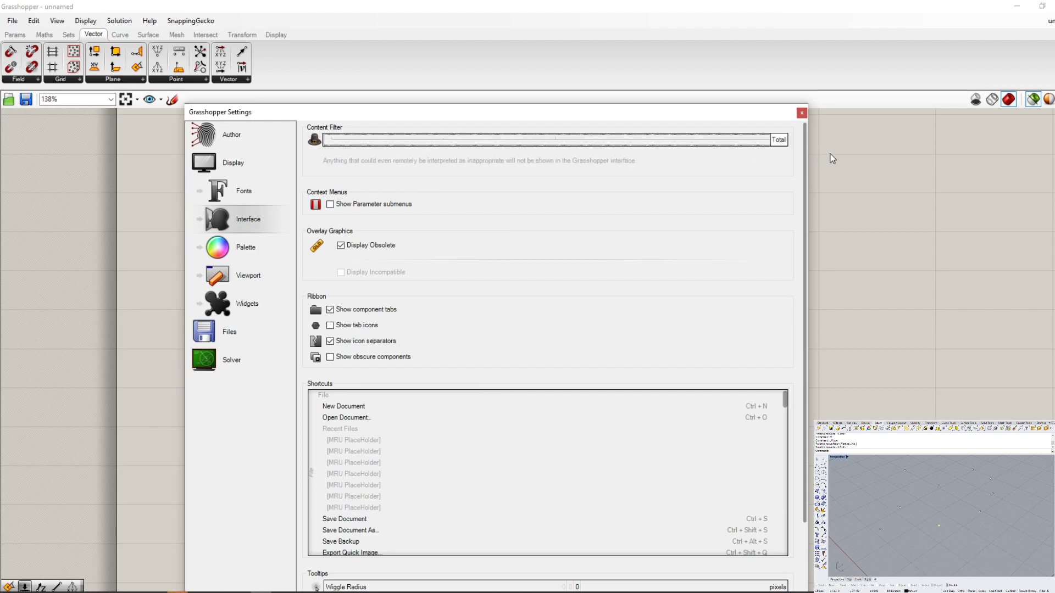
drag(649, 138, 301, 138)
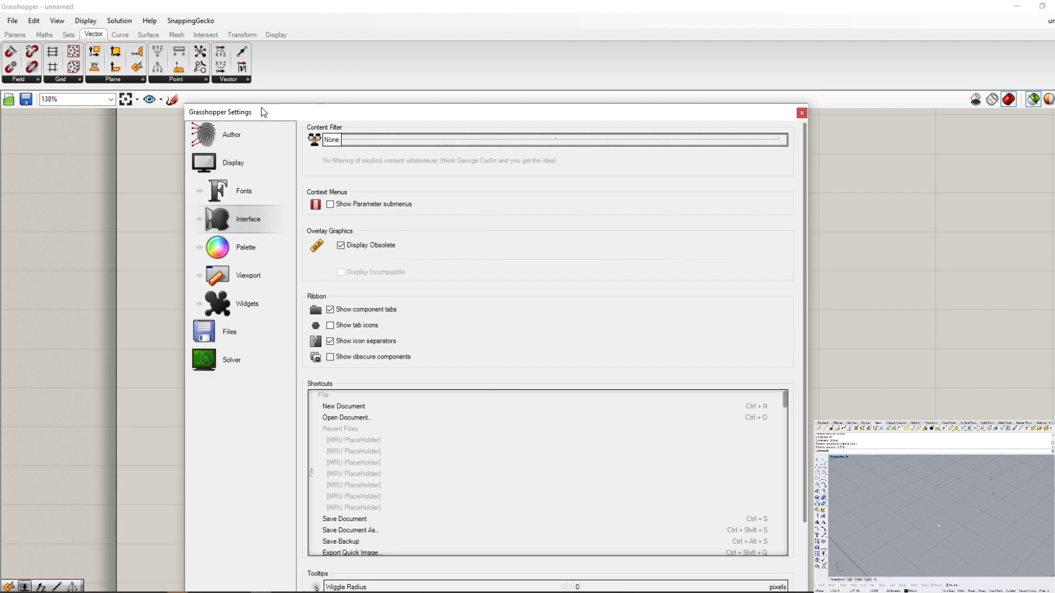
mouse_move(262, 109)
mouse_down()
mouse_move(813, 161)
mouse_move(549, 159)
mouse_move(248, 123)
mouse_up()
- Review the Author, Display formatting, Fonts, Interface and Palette settings without changing anything
click(242, 135)
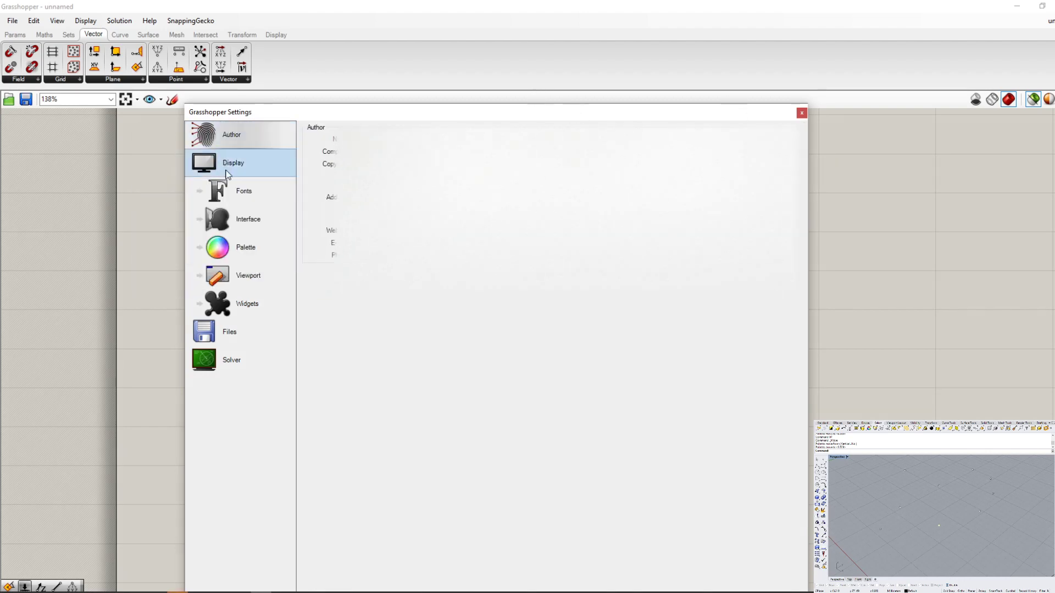
click(245, 168)
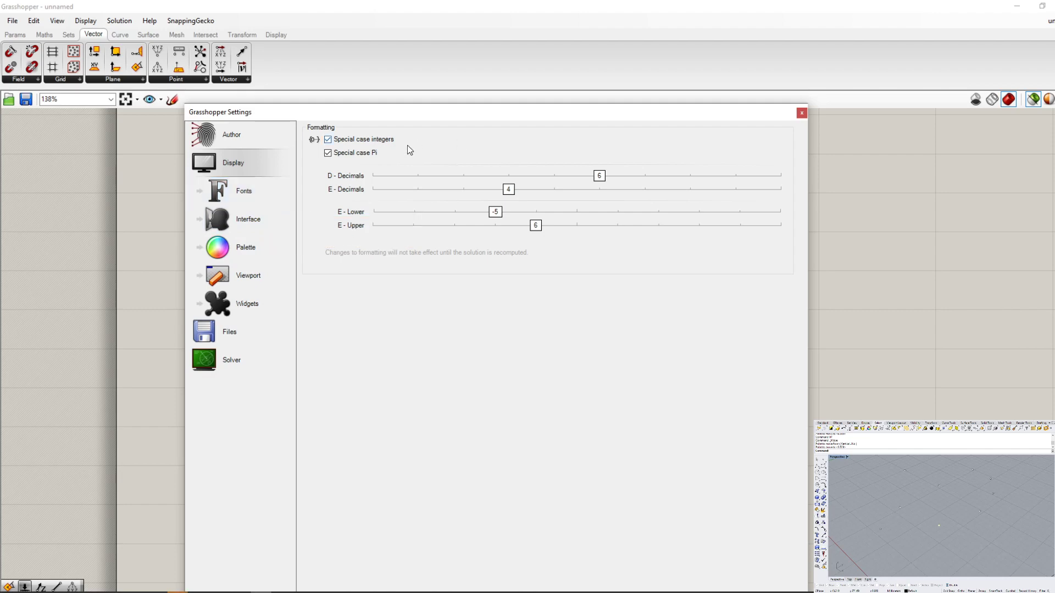
click(252, 196)
click(247, 218)
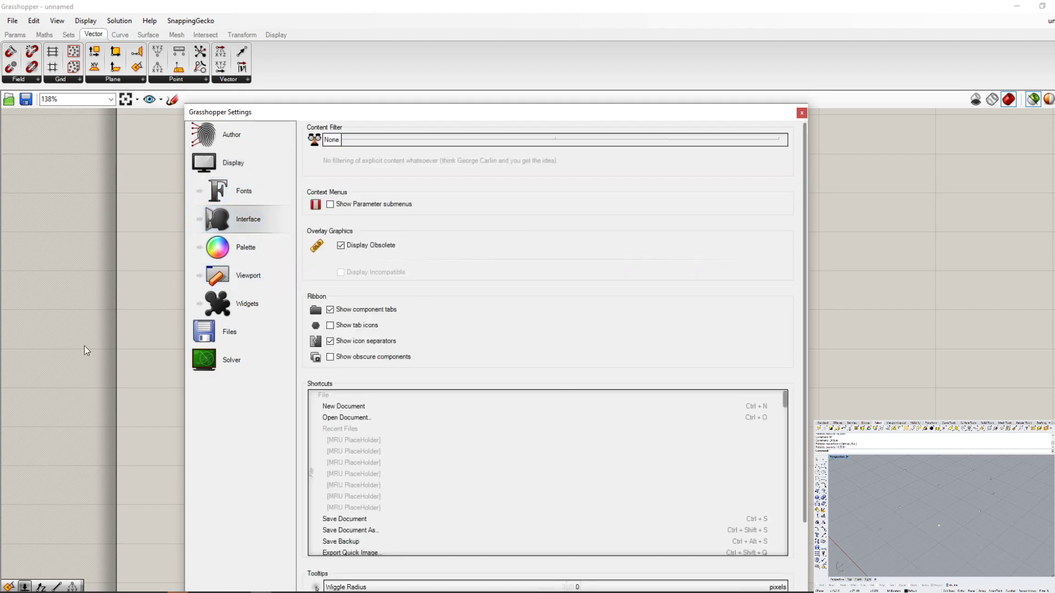
click(247, 275)
click(248, 248)
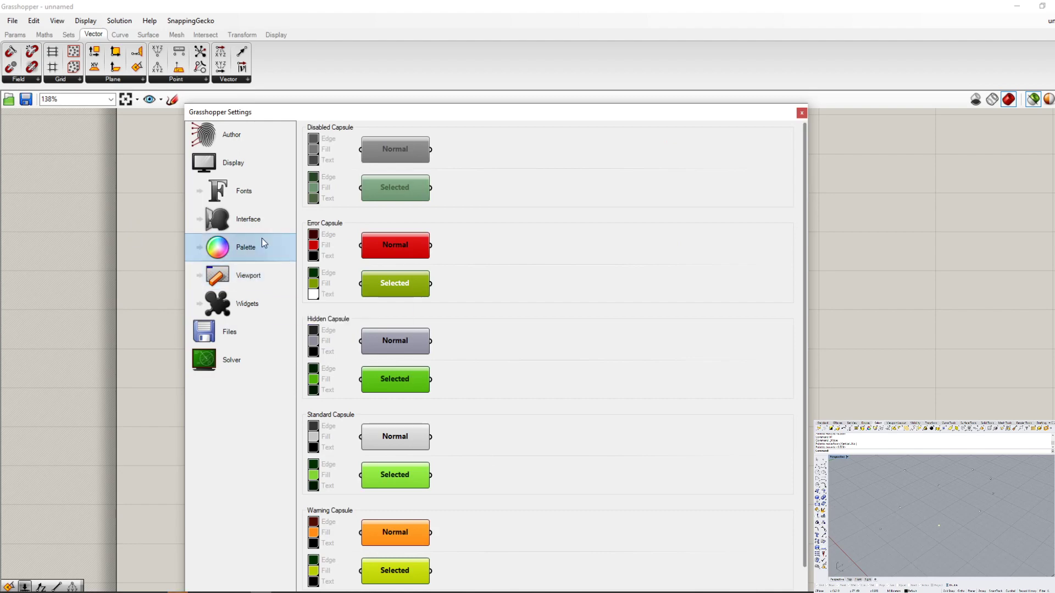
- Review the Viewport, Files and Solver settings, and close the preferences without changes
click(256, 279)
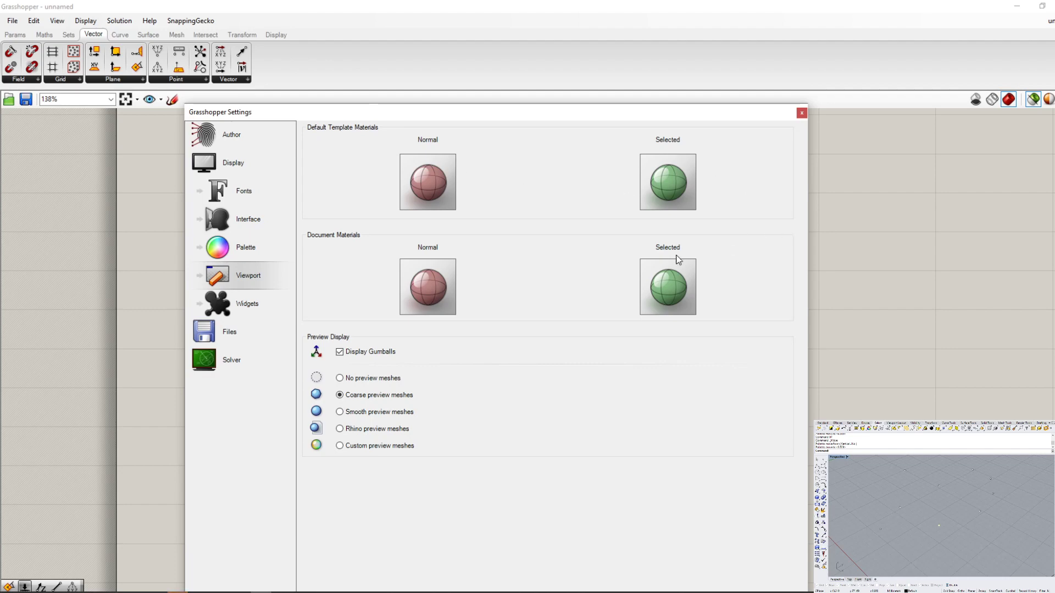
click(228, 332)
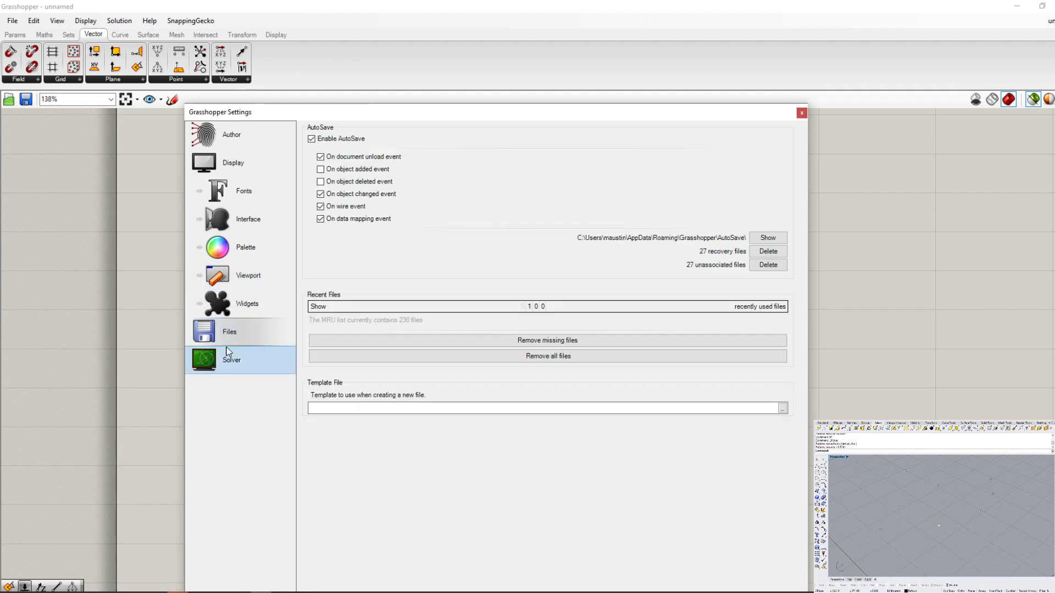
click(230, 352)
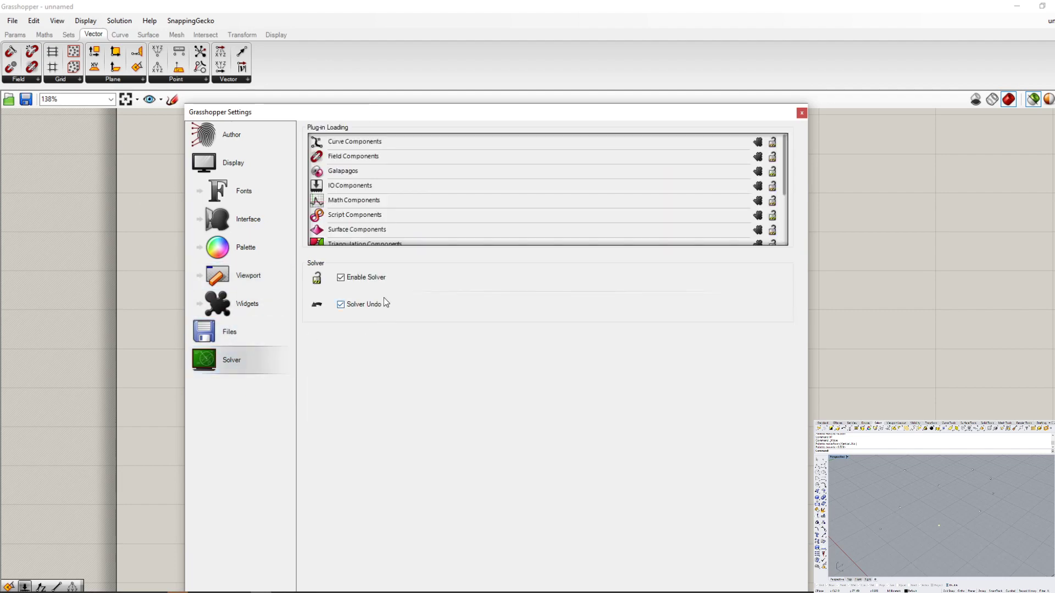
scroll(820, 186, up, 1)
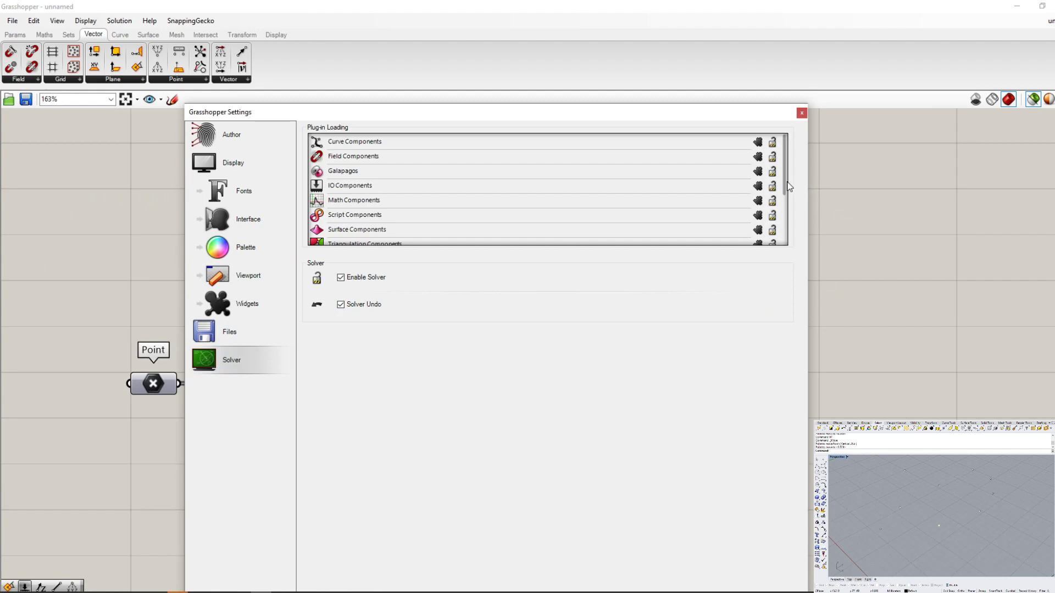
mouse_move(784, 190)
mouse_down()
mouse_move(783, 275)
mouse_move(789, 192)
mouse_up()
click(801, 114)
- Open the Components Folder, inspect the bifocals.gha and SnappingGecko.gha plug-in files, and return to the canvas
click(12, 21)
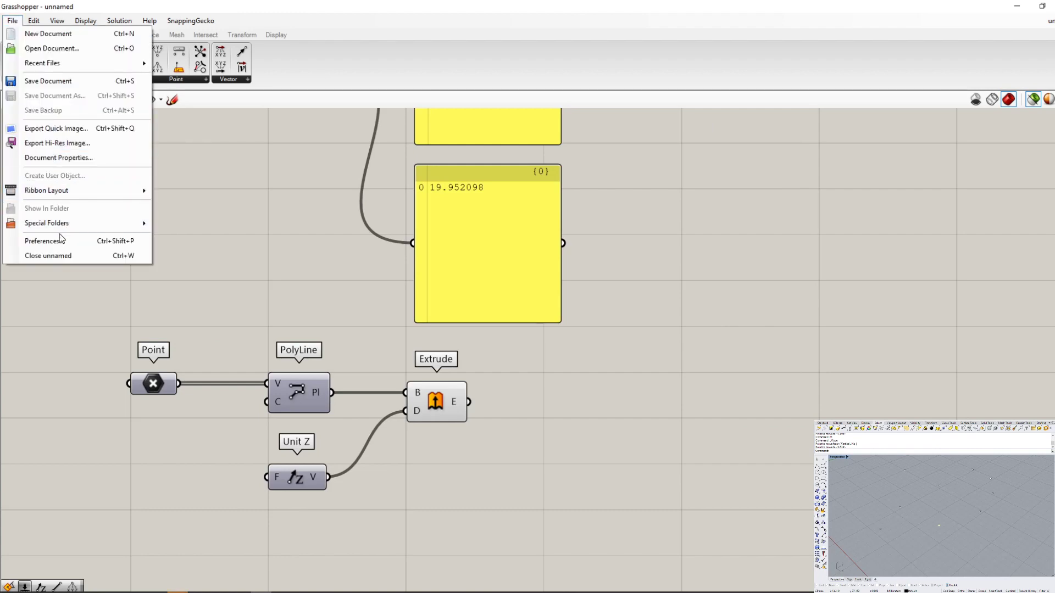
mouse_move(64, 224)
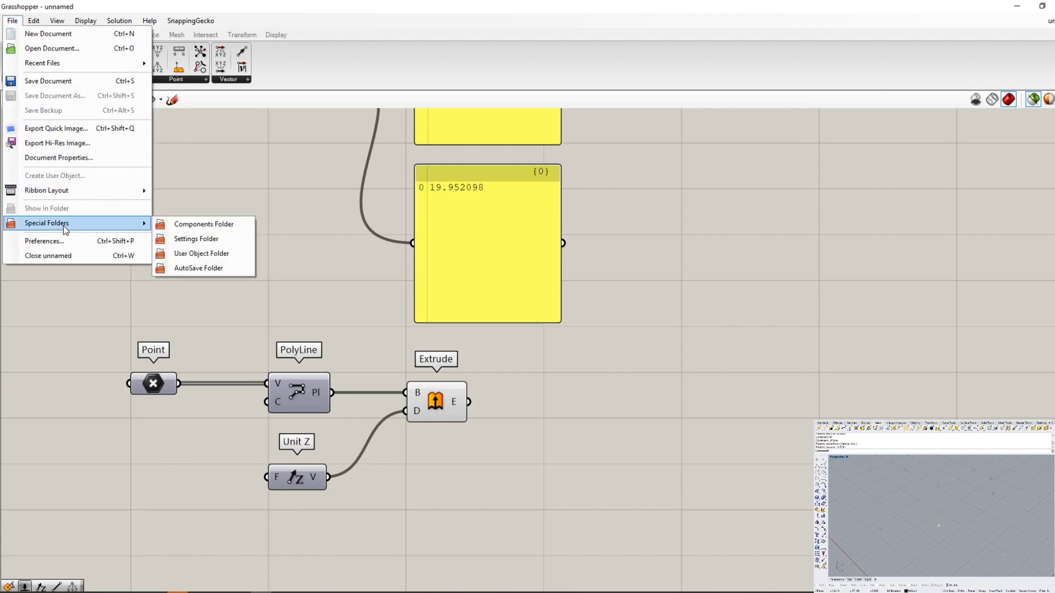
click(223, 230)
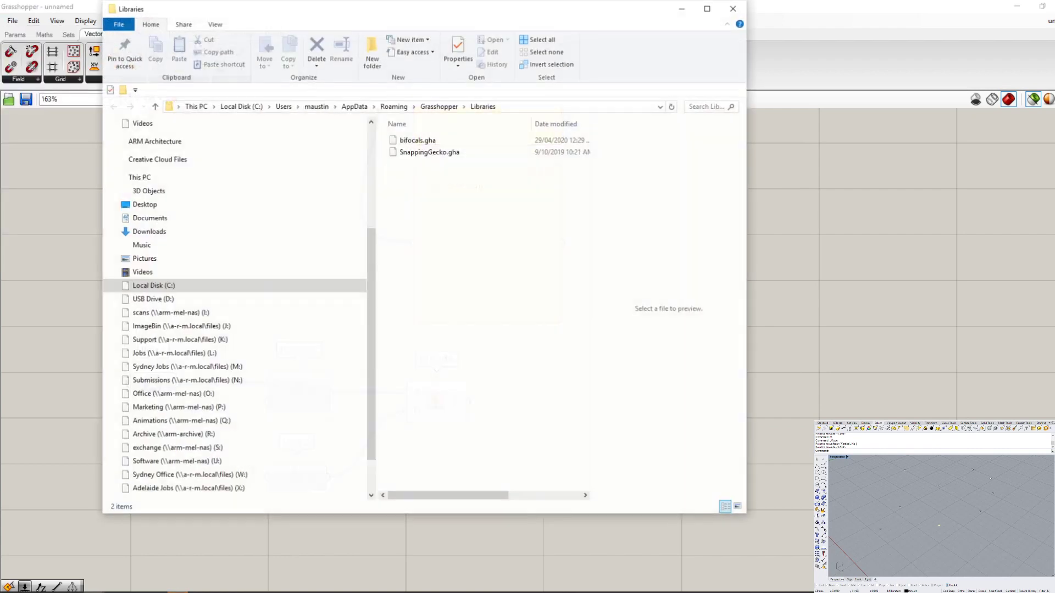
click(417, 141)
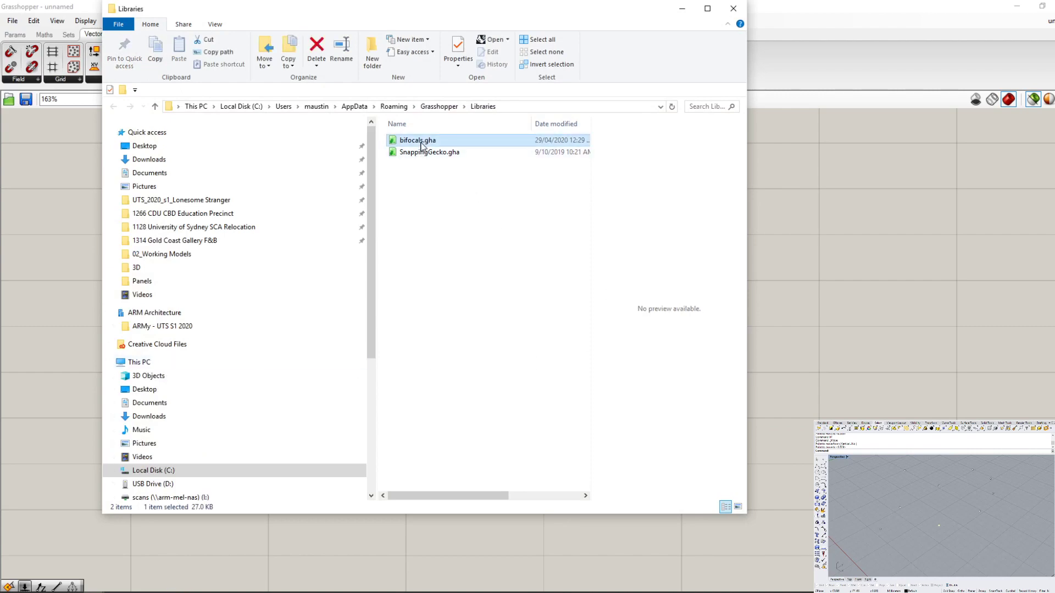
click(419, 154)
drag(412, 16, 741, 384)
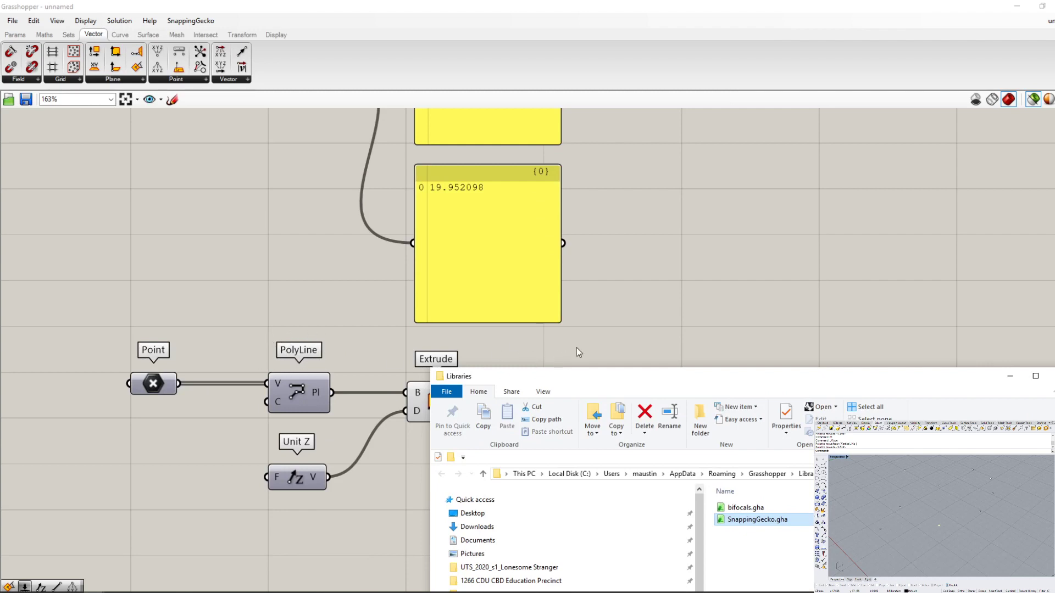
click(242, 439)
mouse_move(300, 384)
mouse_down()
mouse_move(303, 393)
mouse_move(301, 384)
mouse_up()
click(321, 337)
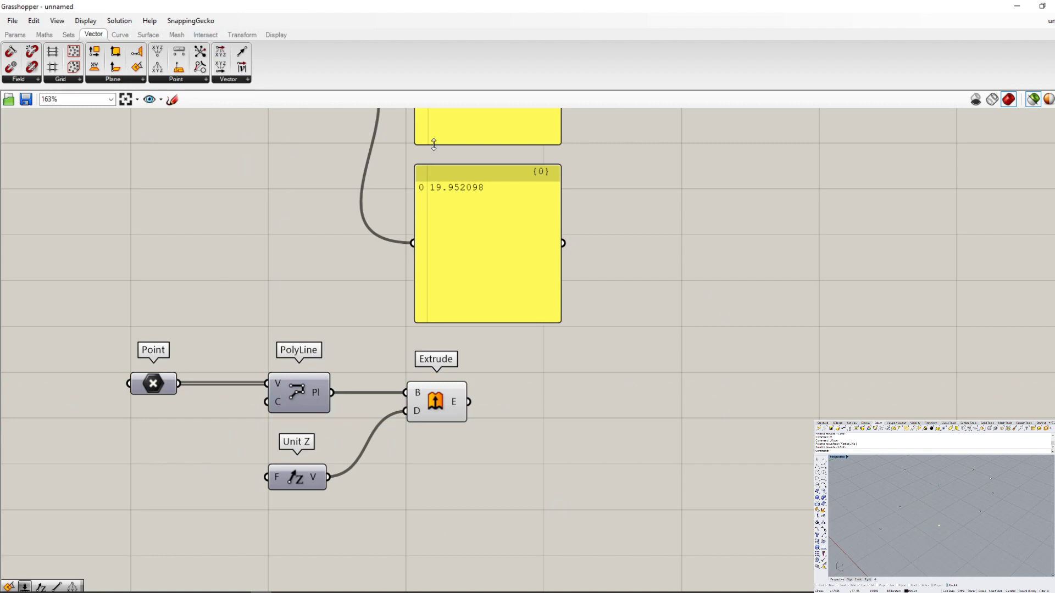
- Open the User Object Folder to inspect its contents, and close its window
click(12, 20)
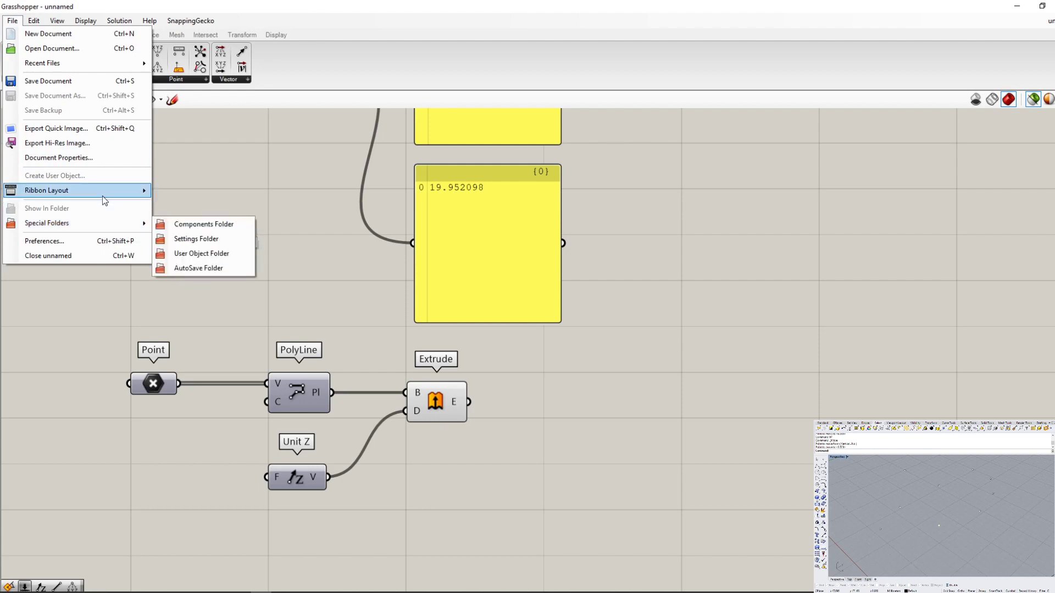
mouse_move(108, 223)
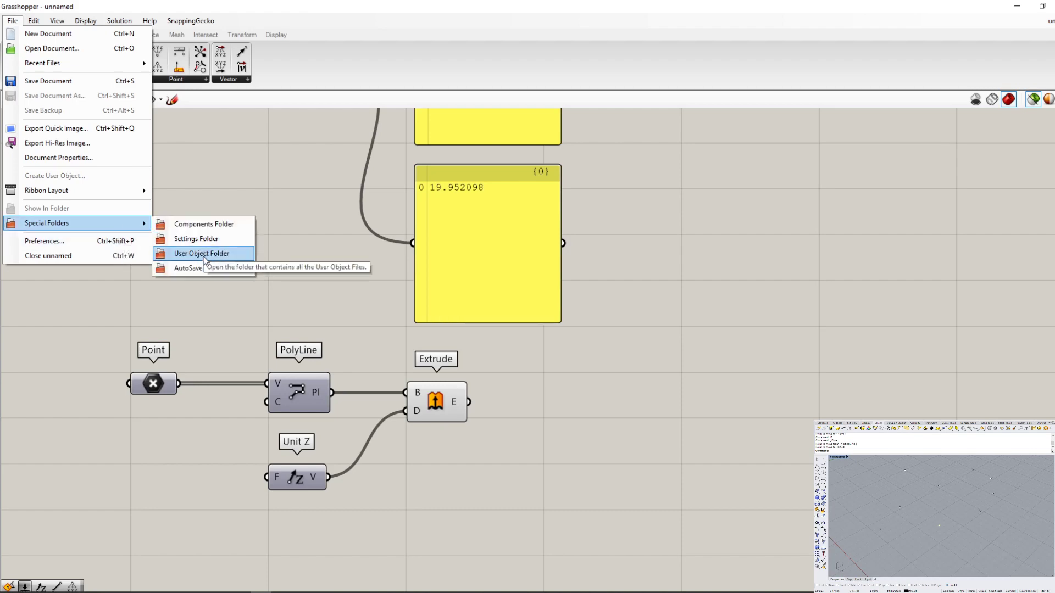
click(206, 253)
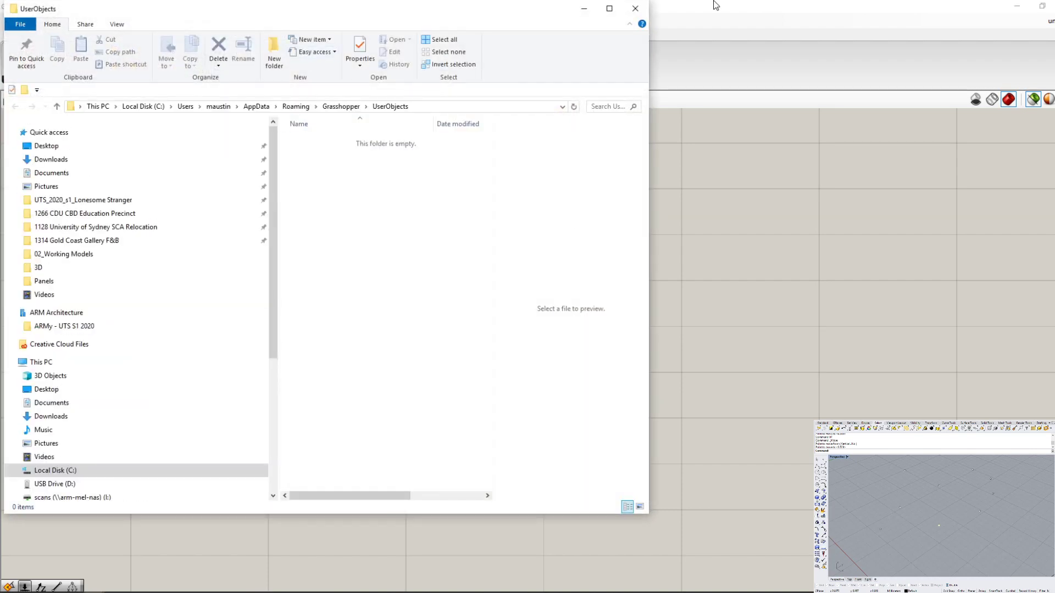
click(634, 9)
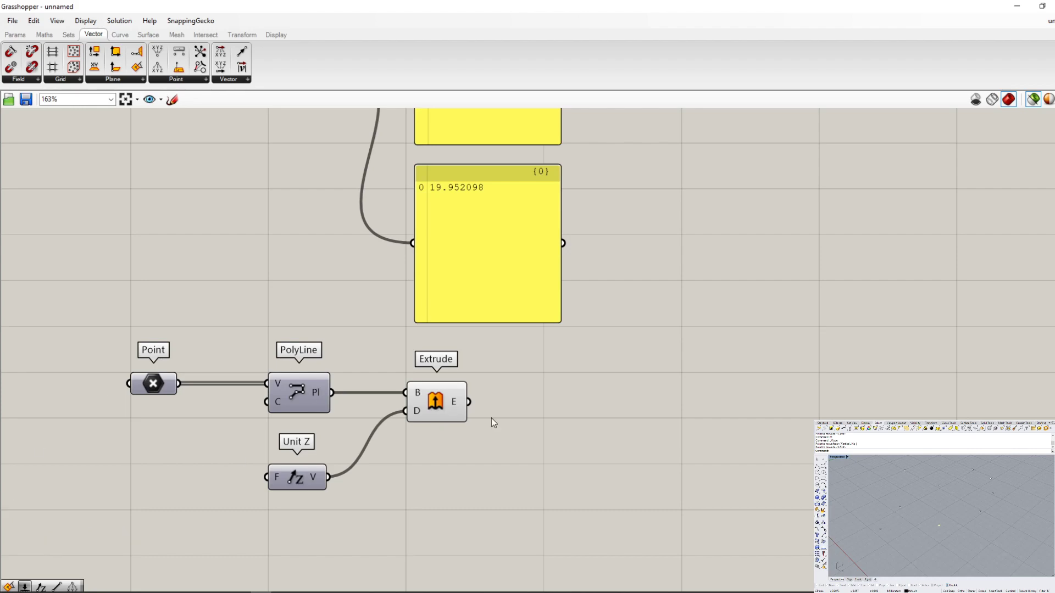
- Examine the upper Point, Deconstruct and X-coordinate panel chain by selecting each component, and view the lower PolyLine extrusion group
scroll(618, 385, down, 5)
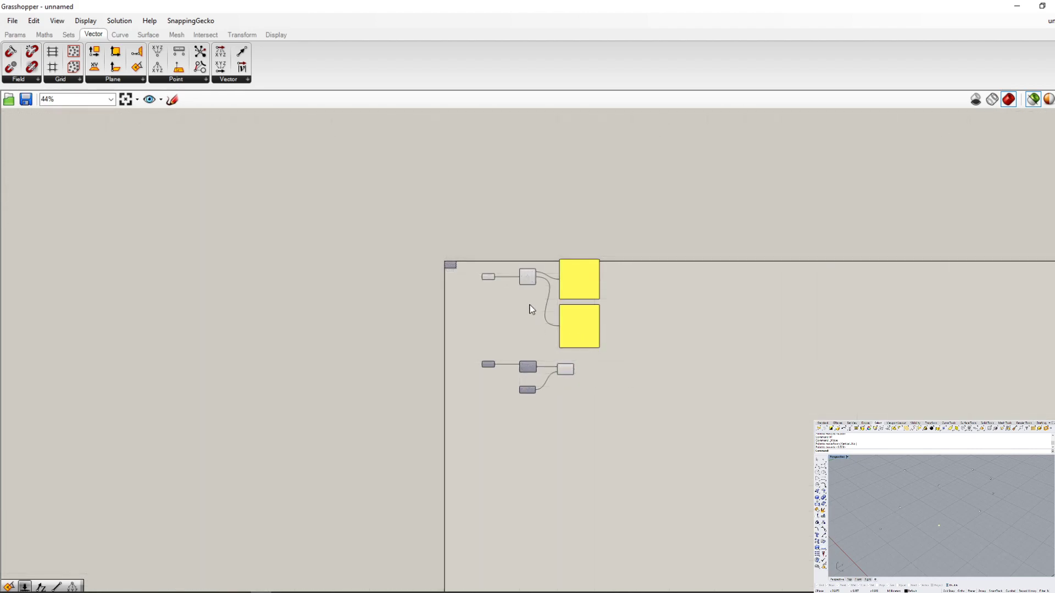
scroll(534, 305, up, 5)
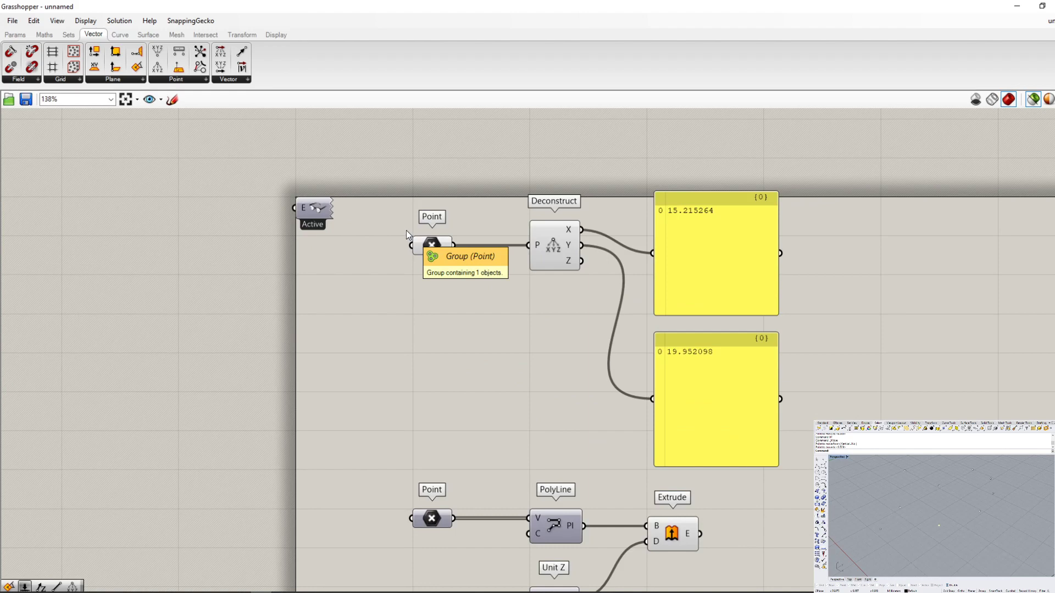
click(972, 544)
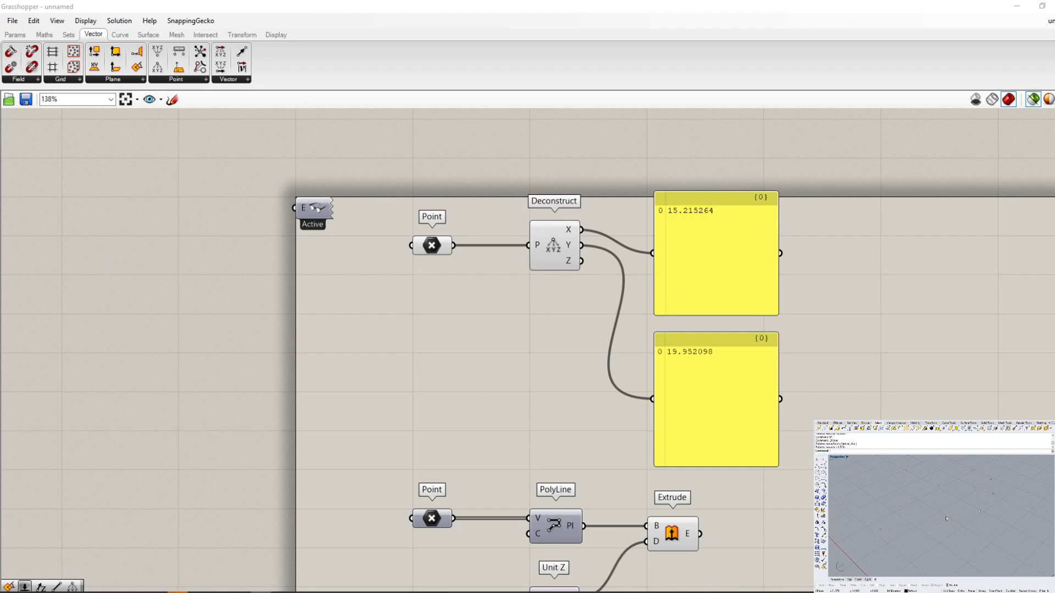
click(432, 248)
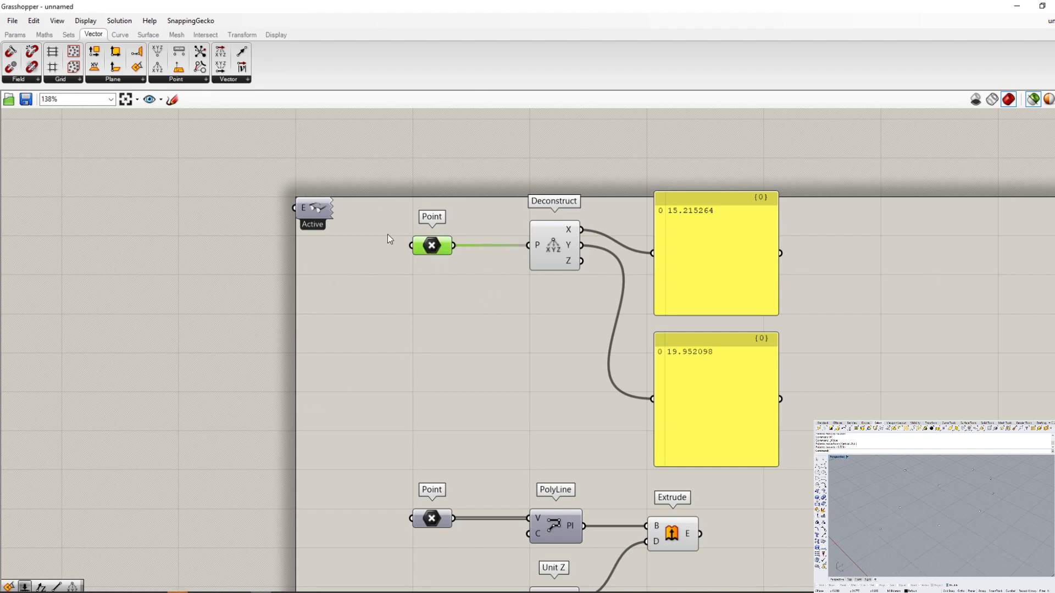
scroll(648, 246, up, 2)
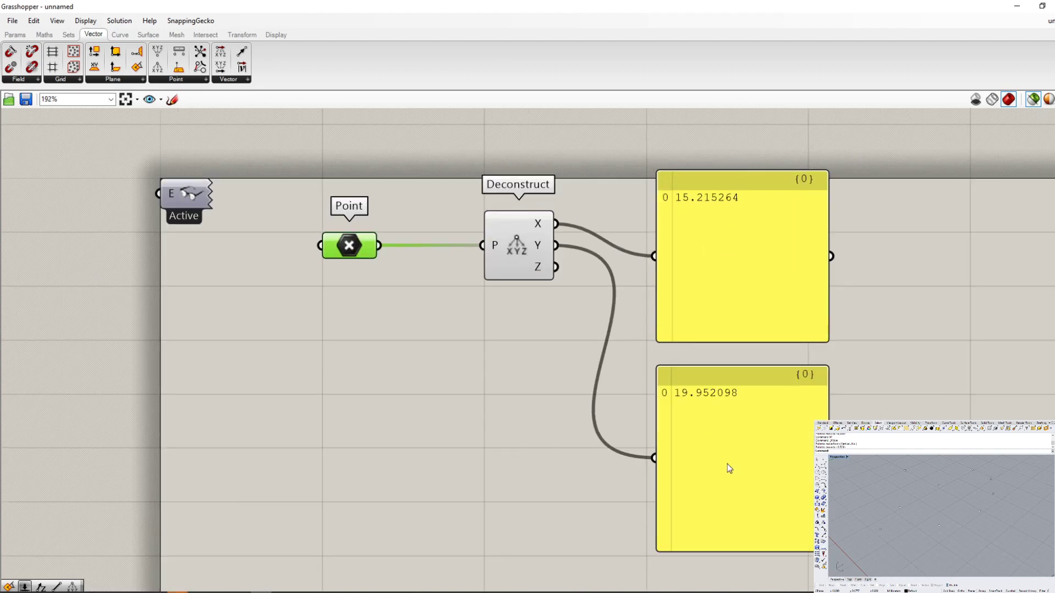
click(519, 246)
click(751, 247)
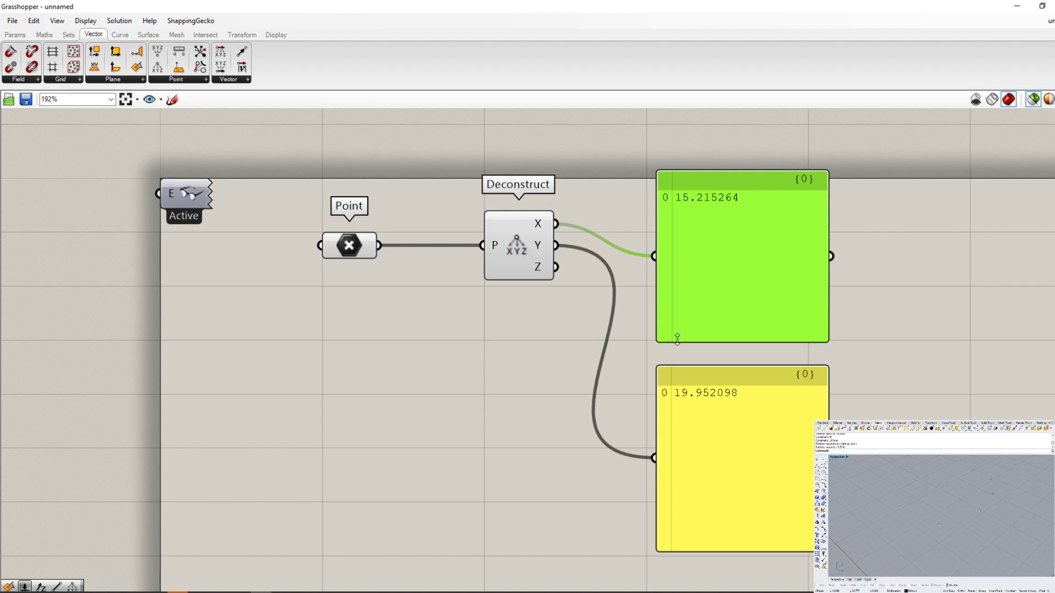
scroll(587, 382, down, 4)
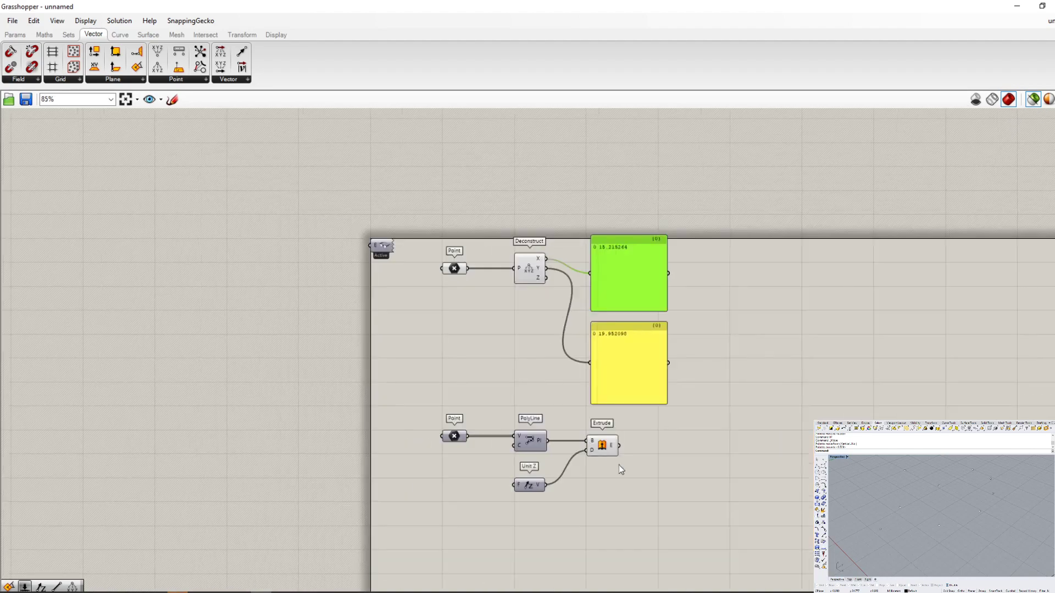
scroll(619, 465, up, 2)
scroll(478, 407, up, 2)
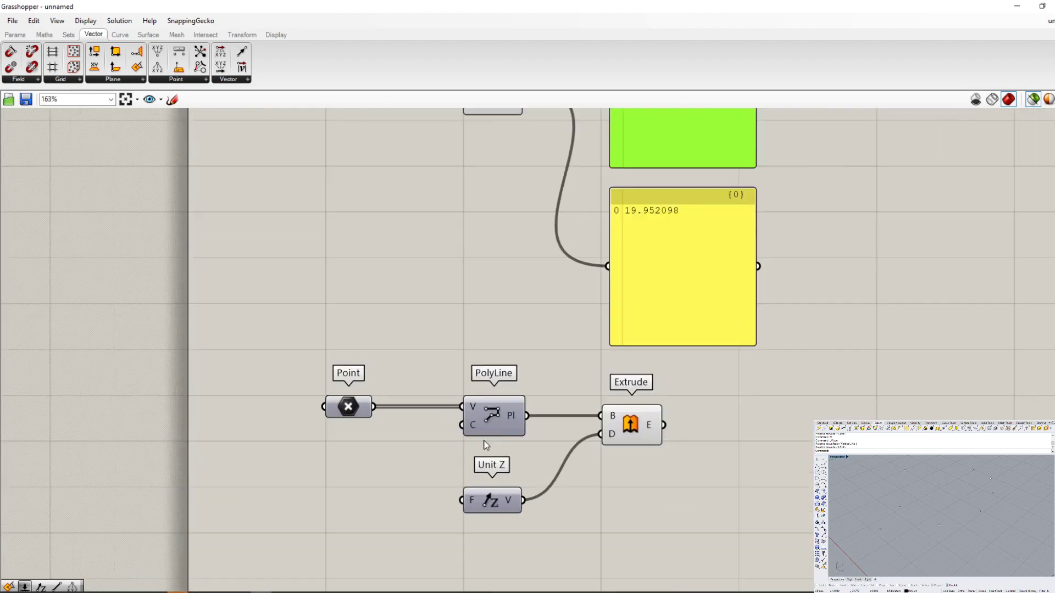
- Inspect the lower PolyLine, Point and Extrude components' geometry one by one, and turn off the selected-objects-only preview
click(480, 420)
click(364, 410)
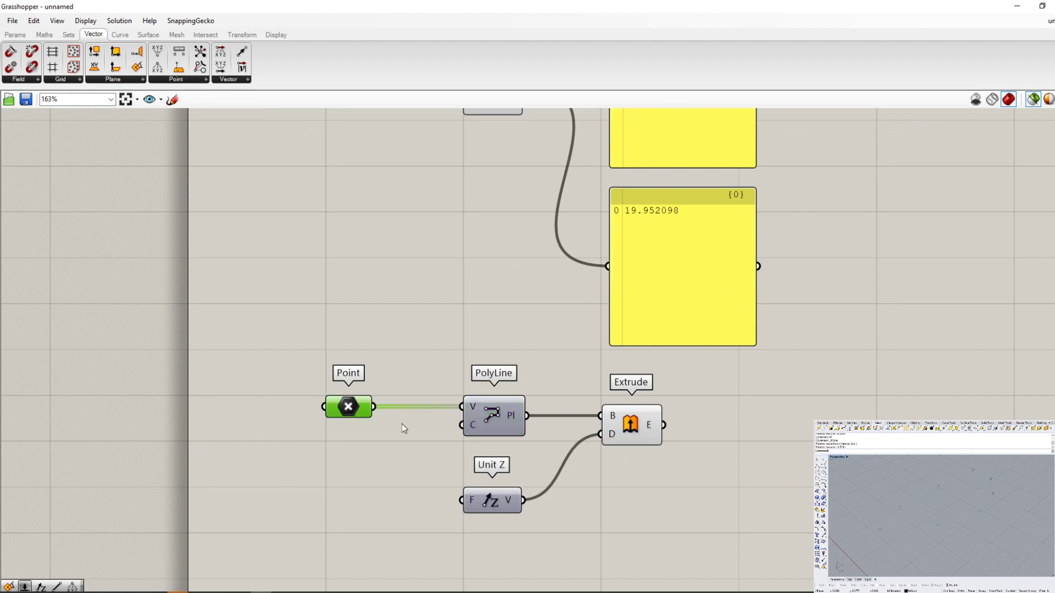
click(648, 428)
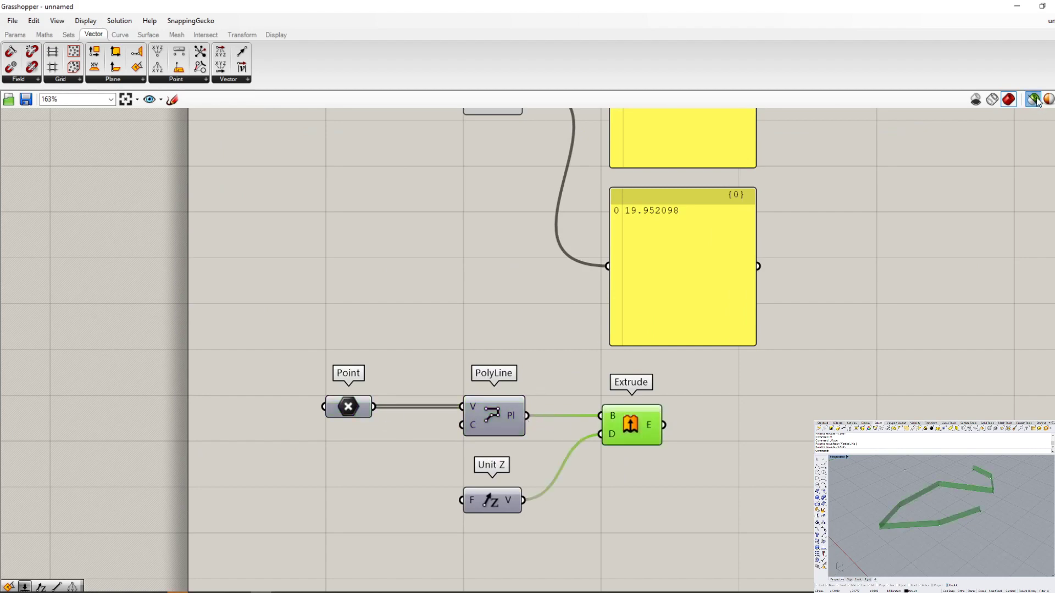
scroll(839, 438, down, 2)
scroll(766, 288, down, 2)
scroll(668, 252, up, 4)
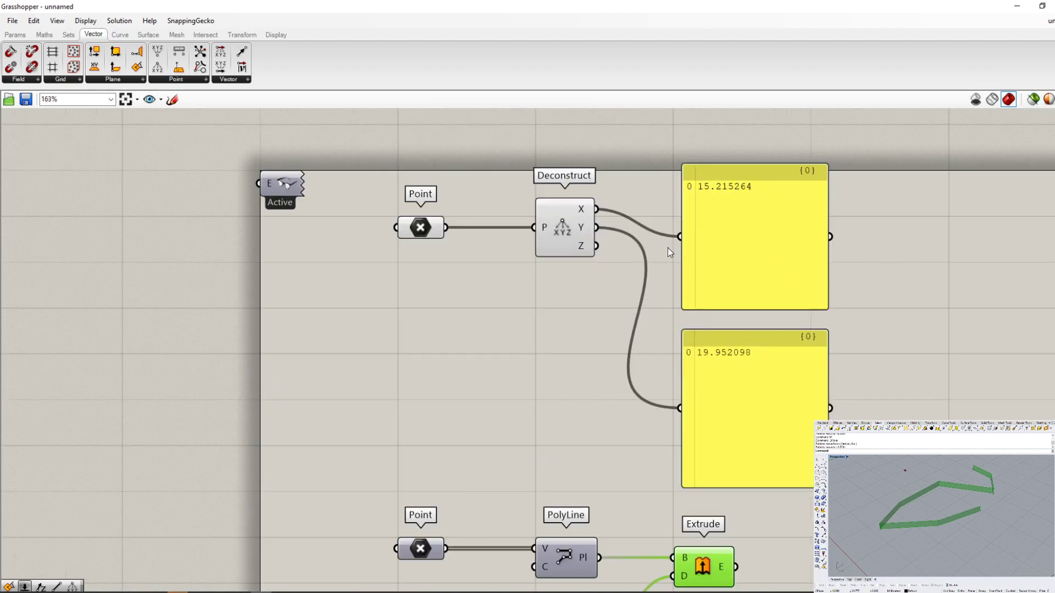
scroll(677, 219, down, 3)
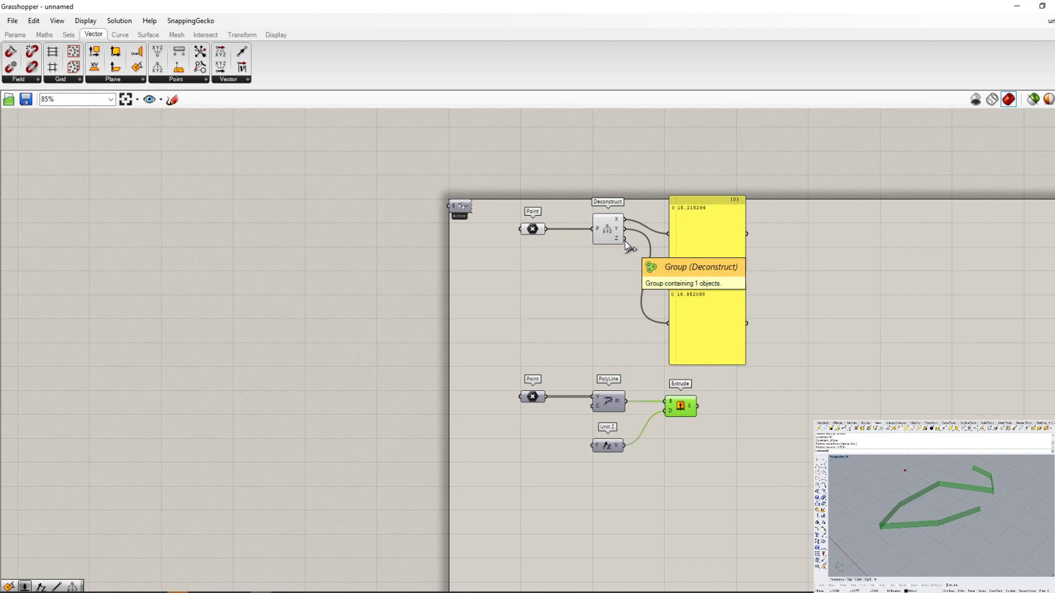
click(12, 21)
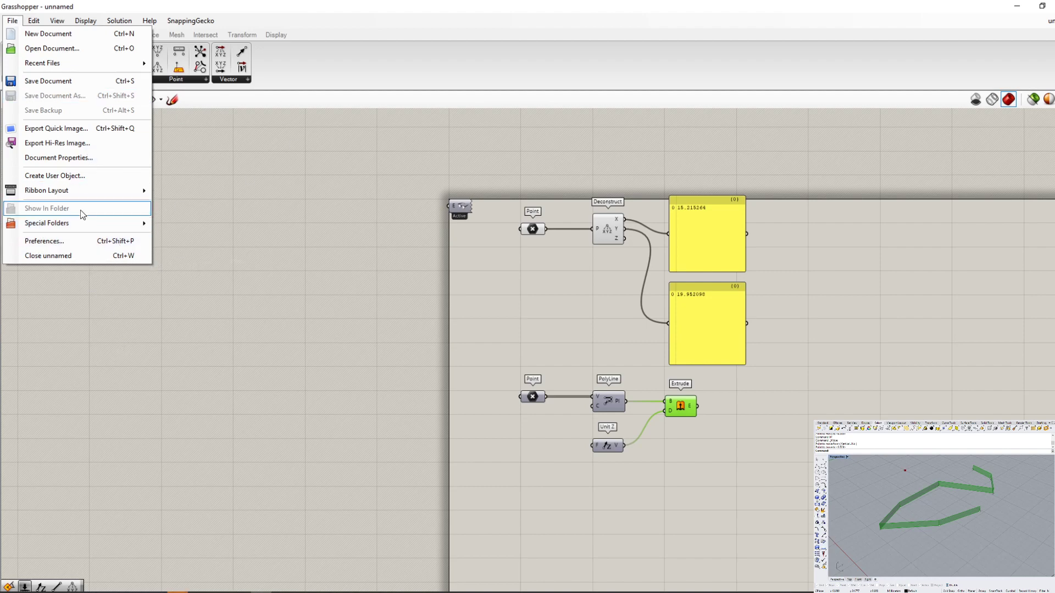
mouse_move(83, 224)
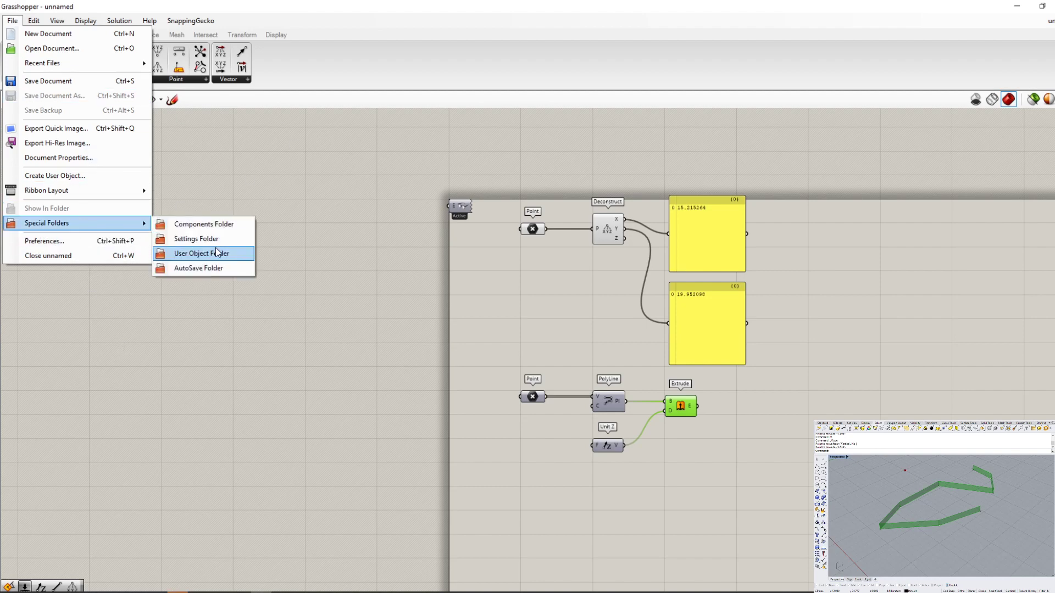
click(306, 277)
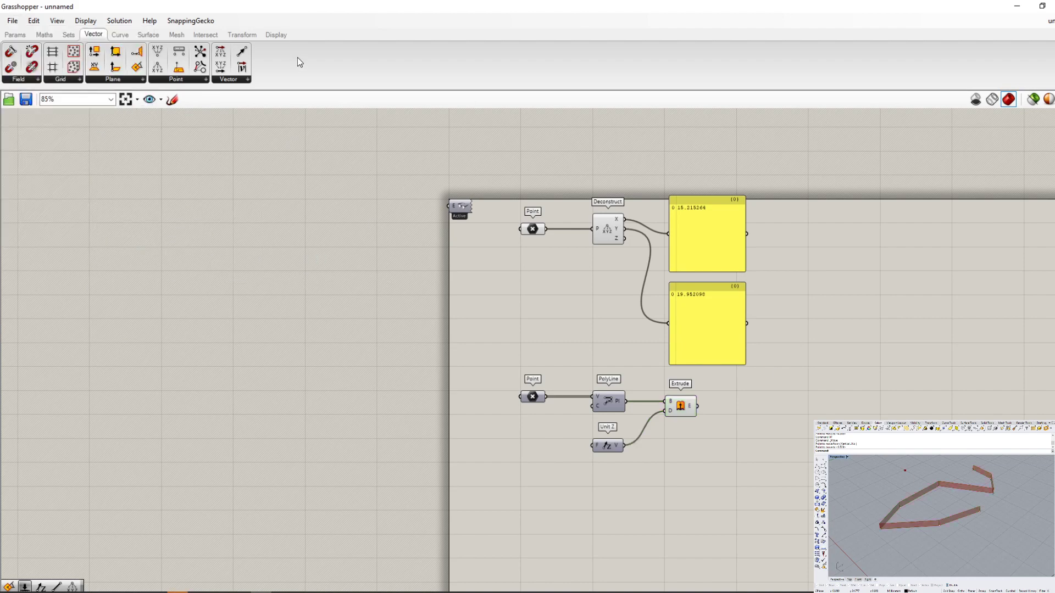